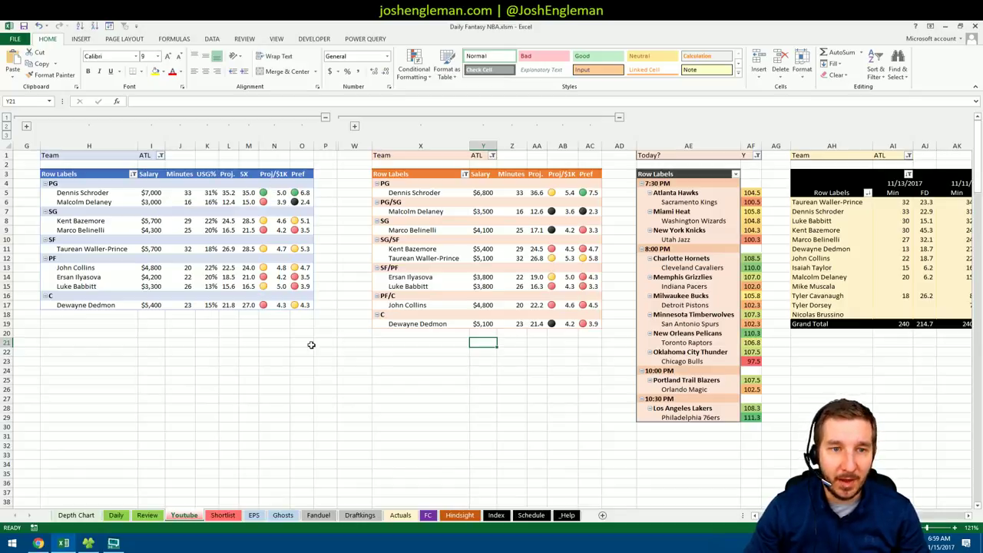
Filter the yellow table of past game minutes and points to team SAC
{"action": "scroll", "coordinate": [491, 307], "scroll_direction": "right", "scroll_amount": 8}
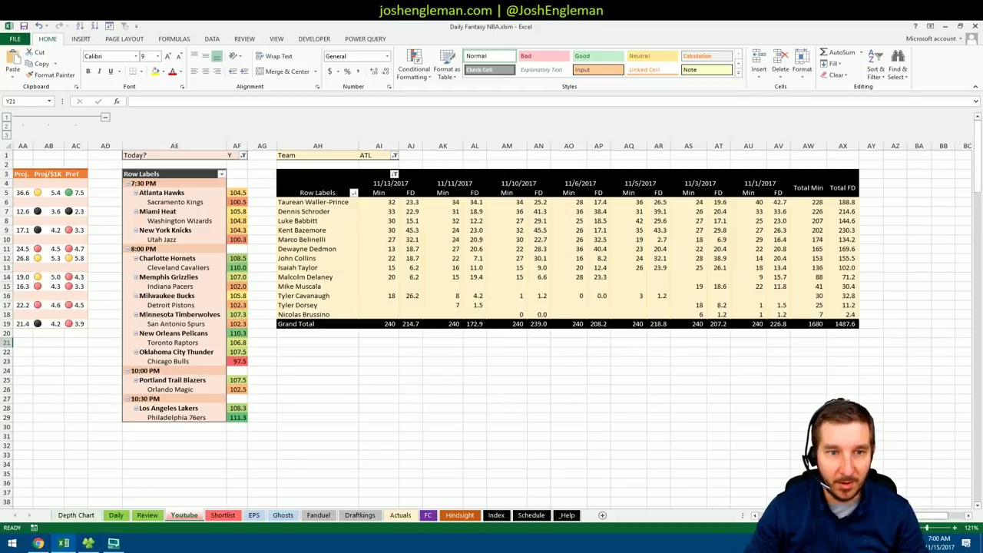
{"action": "scroll", "coordinate": [351, 222], "scroll_direction": "left", "scroll_amount": 10}
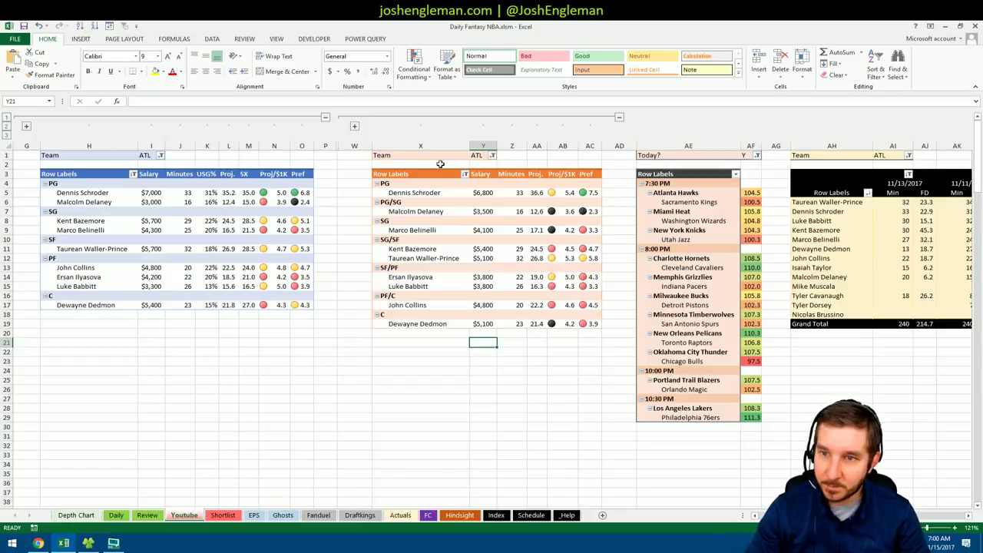
{"action": "left_click", "coordinate": [908, 155]}
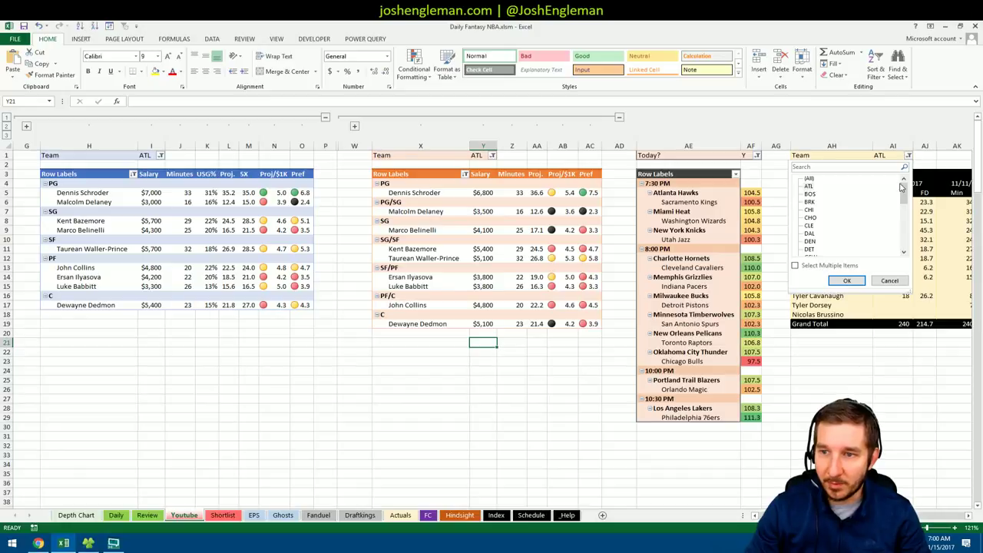
{"action": "left_click_drag", "start_coordinate": [903, 192], "coordinate": [903, 239]}
{"action": "left_click", "coordinate": [809, 218]}
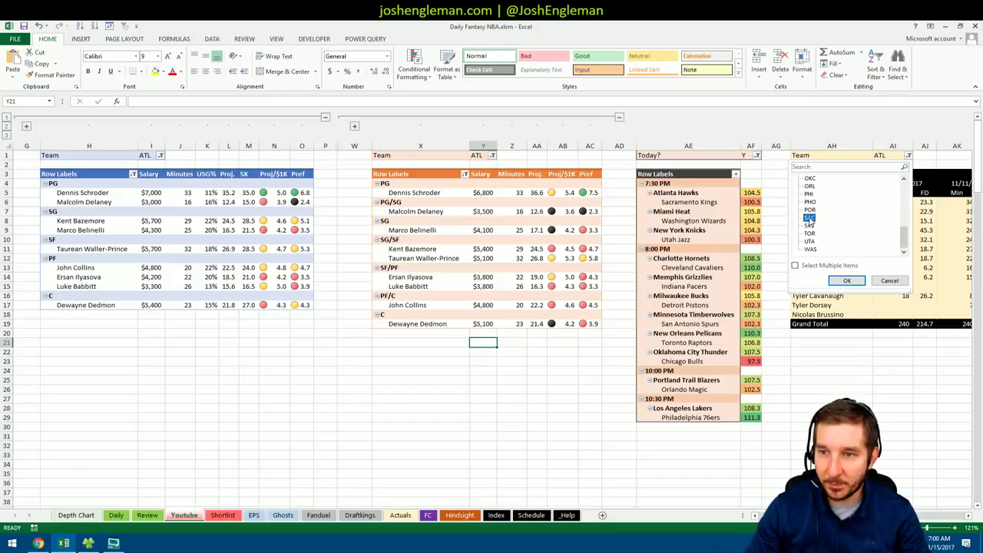
{"action": "left_click", "coordinate": [846, 280]}
Filter both the orange and the blue player projection tables to team SAC
{"action": "left_click", "coordinate": [492, 155]}
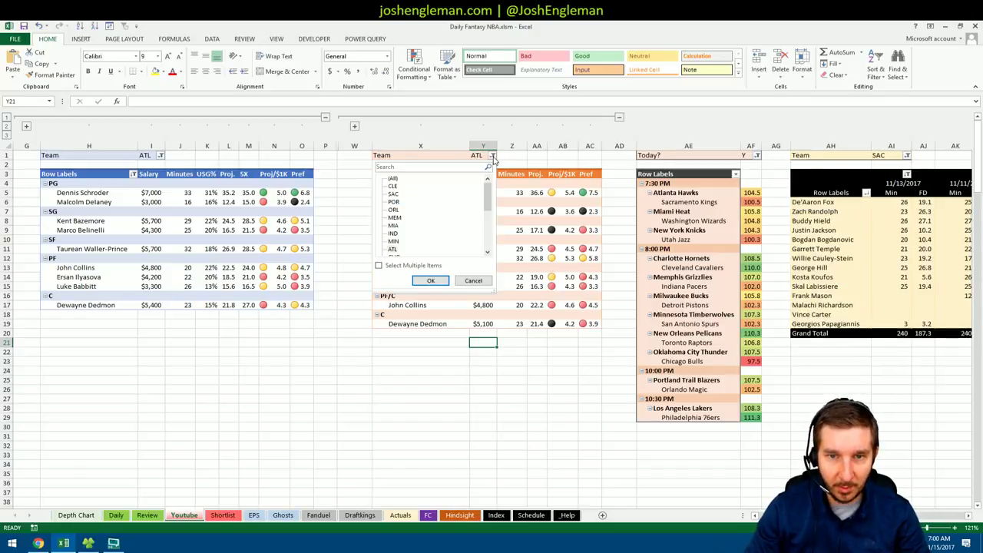
{"action": "left_click", "coordinate": [393, 195]}
{"action": "left_click", "coordinate": [424, 278]}
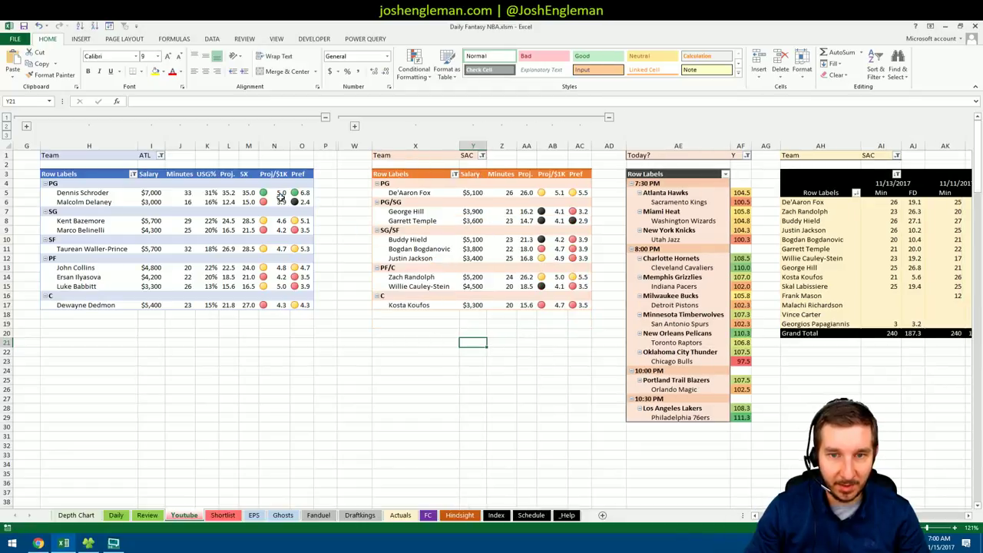
{"action": "left_click", "coordinate": [161, 155]}
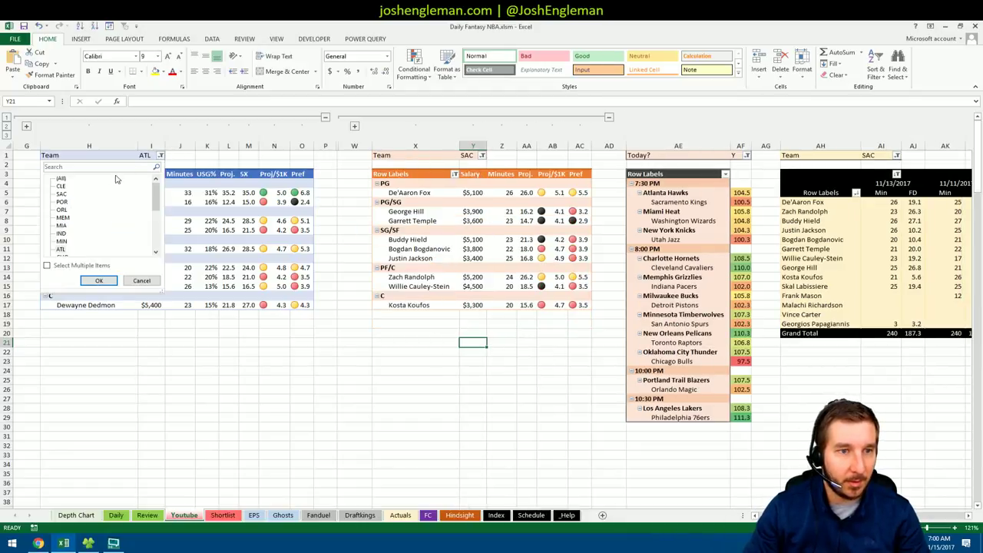
{"action": "left_click", "coordinate": [62, 194]}
{"action": "left_click", "coordinate": [98, 281]}
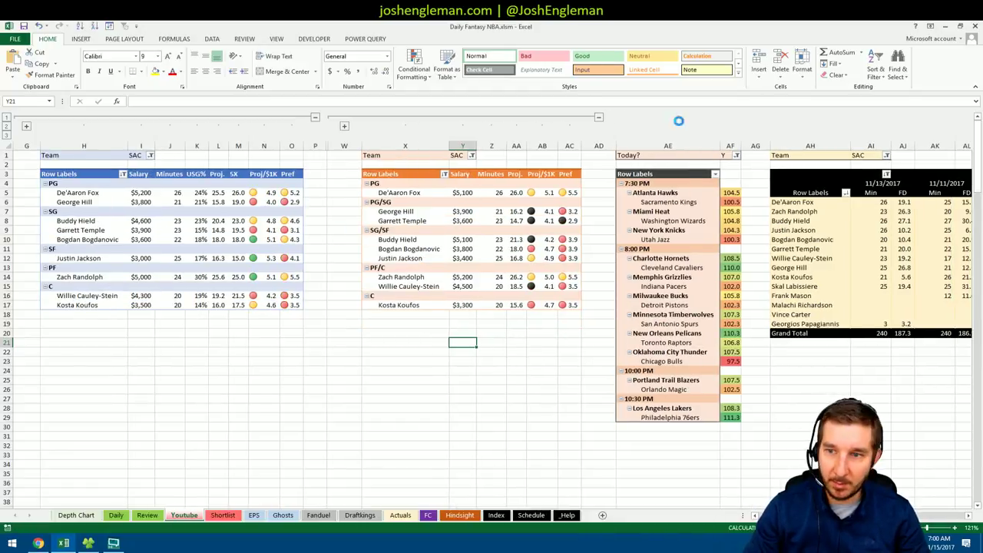
Insert a column beside the projected team totals and enter =RANK.AVG(AF5,$AF$5:$AF$29) in AG5
{"action": "right_click", "coordinate": [760, 138]}
{"action": "left_click", "coordinate": [791, 230]}
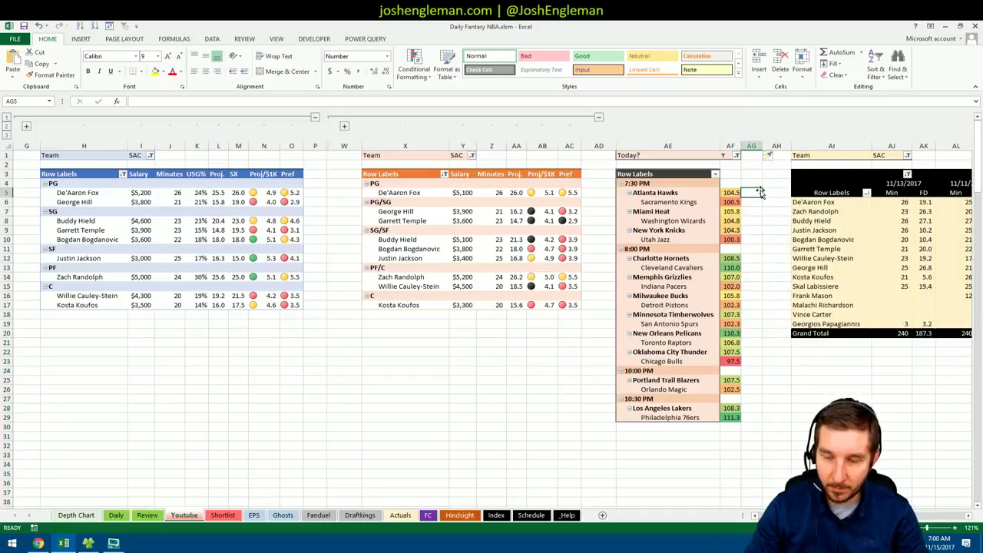
{"action": "type", "text": "=rank"}
{"action": "key", "text": "Tab"}
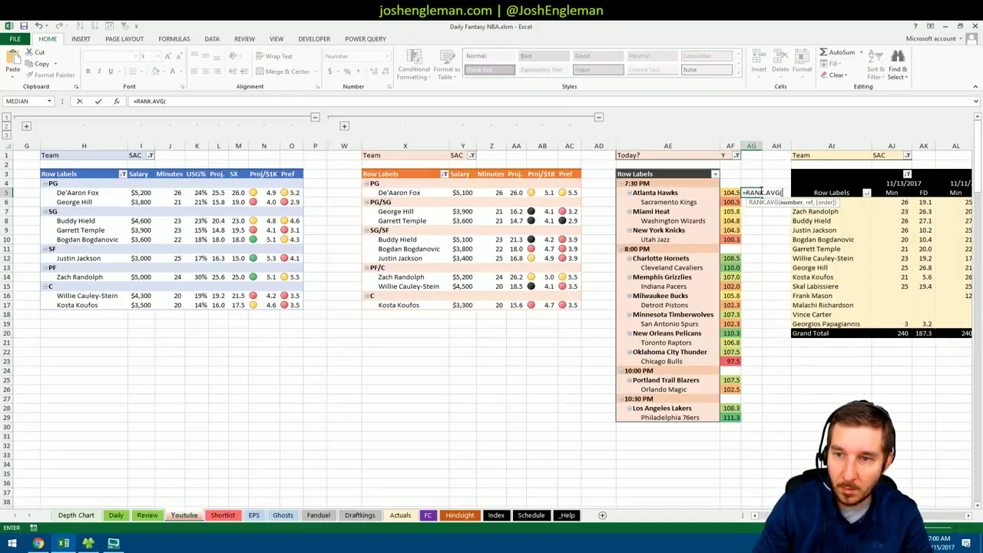
{"action": "left_click", "coordinate": [732, 192]}
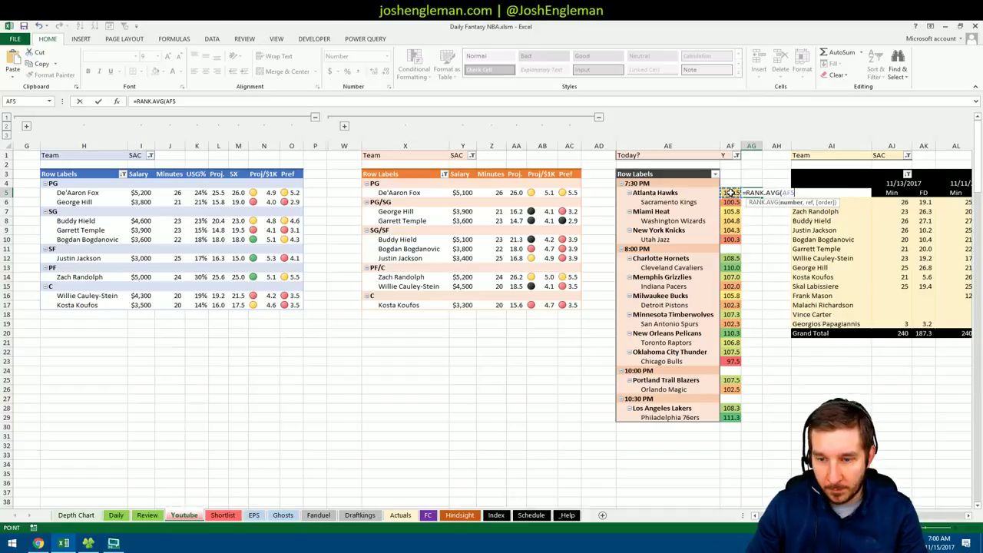
{"action": "type", "text": ","}
{"action": "left_click_drag", "start_coordinate": [731, 192], "coordinate": [735, 415]}
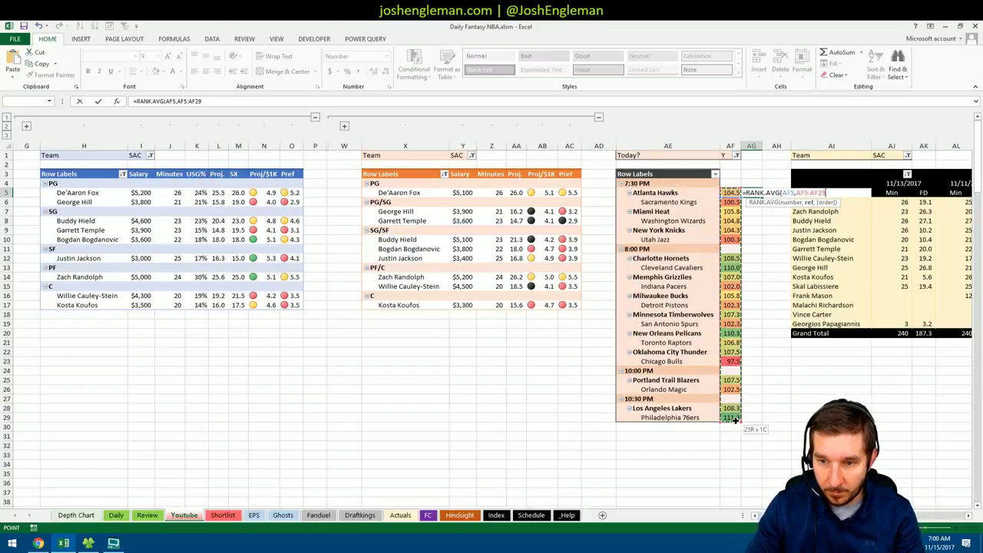
{"action": "key", "text": "F4"}
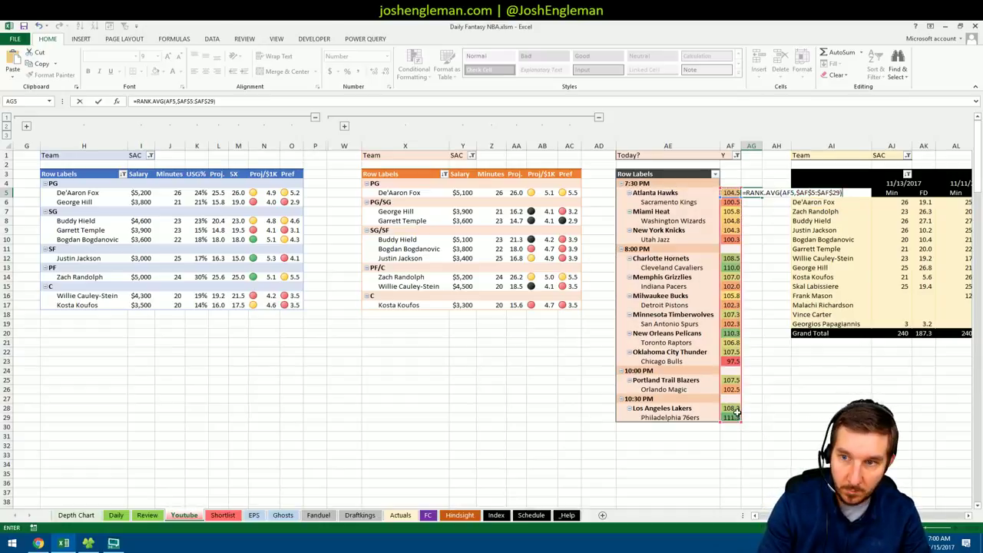
{"action": "key", "text": "Return"}
Fill the rank formula down to AG29 and clear it from the 8:00 PM, 10:00 PM and 10:30 PM heading rows
{"action": "left_click", "coordinate": [745, 192]}
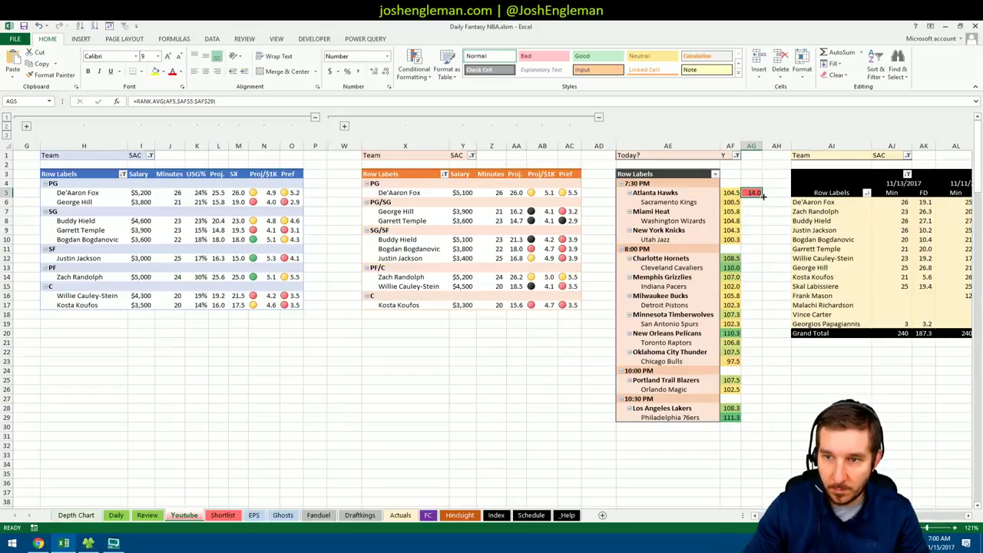
{"action": "double_click", "coordinate": [762, 197]}
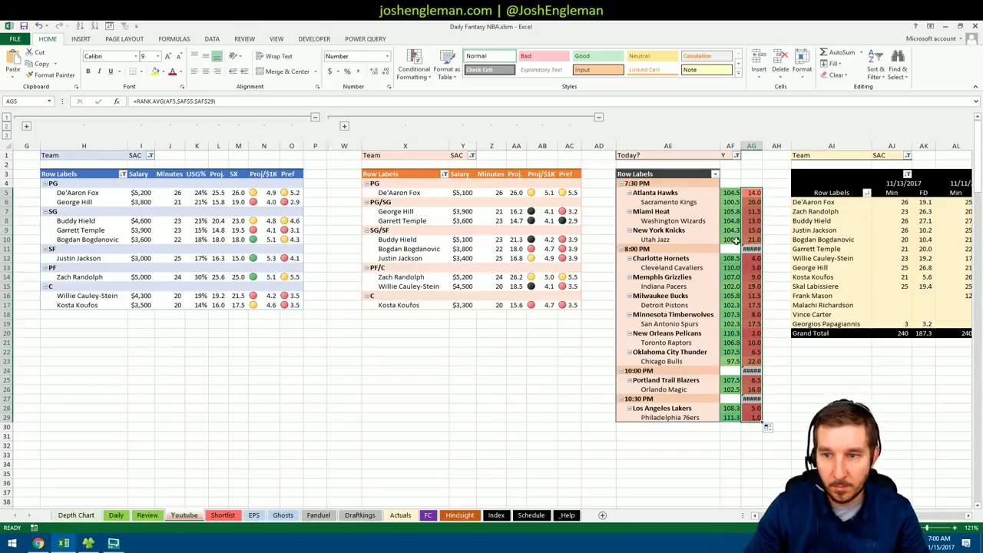
{"action": "left_click", "coordinate": [751, 249]}
{"action": "key", "text": "Delete"}
{"action": "left_click", "coordinate": [750, 370]}
{"action": "key", "text": "Delete"}
{"action": "left_click", "coordinate": [754, 399]}
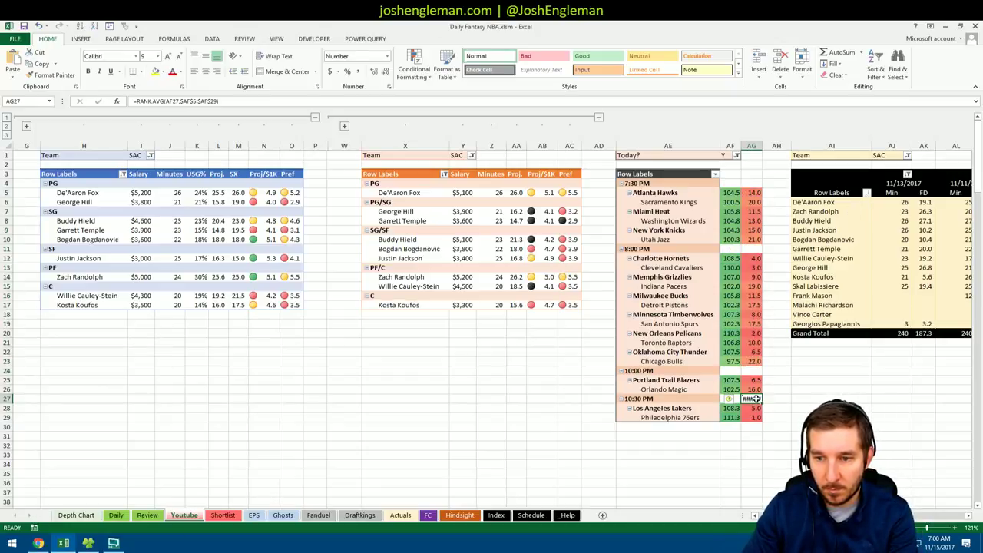
{"action": "key", "text": "Delete"}
Clear the conditional formatting rules from the rank cells AG5:AG29
{"action": "left_click_drag", "start_coordinate": [754, 417], "coordinate": [753, 192]}
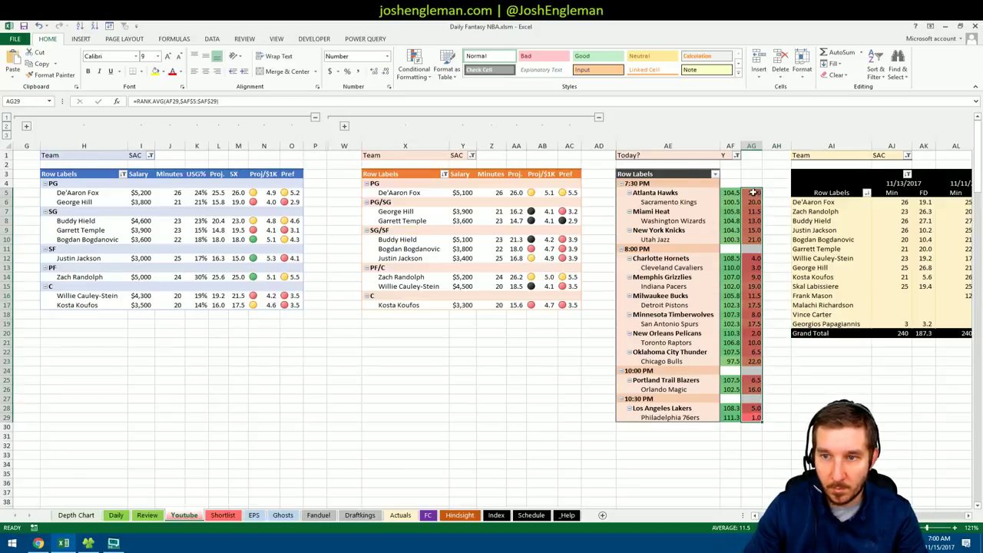
{"action": "left_click", "coordinate": [413, 64]}
{"action": "mouse_move", "coordinate": [460, 210]}
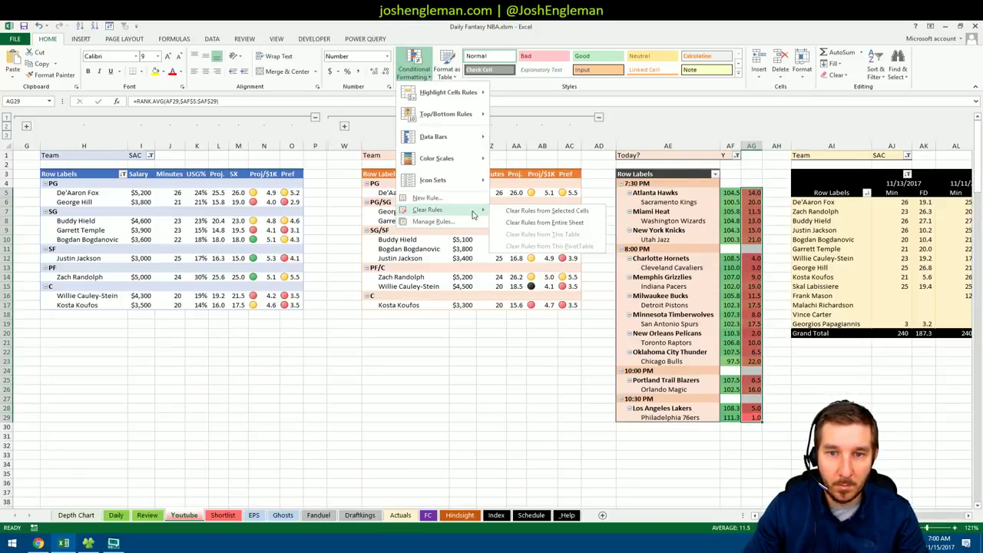
{"action": "left_click", "coordinate": [516, 214]}
{"action": "left_click", "coordinate": [833, 388]}
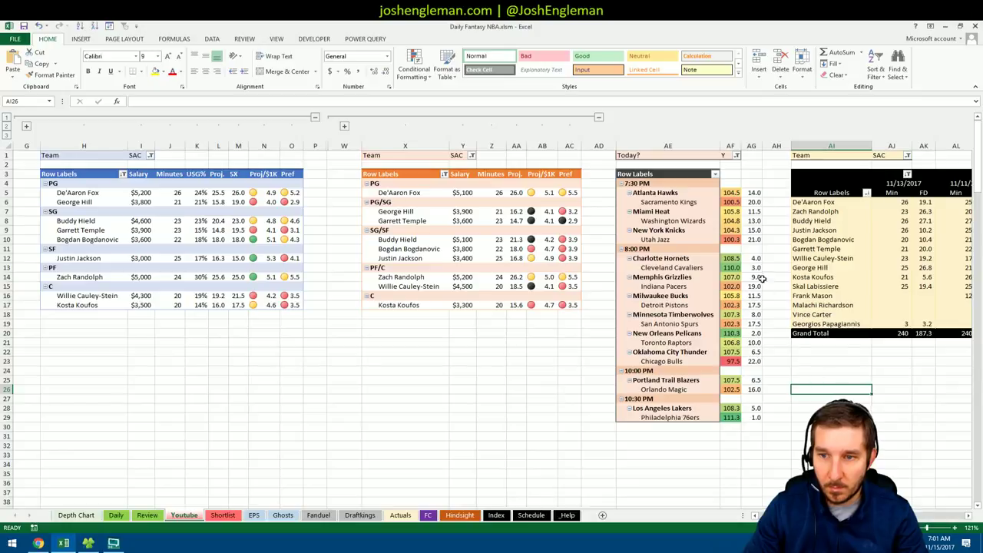
Examine the Sacramento Kings' rank, recent game log, and player salaries and projections
{"action": "left_click", "coordinate": [759, 202]}
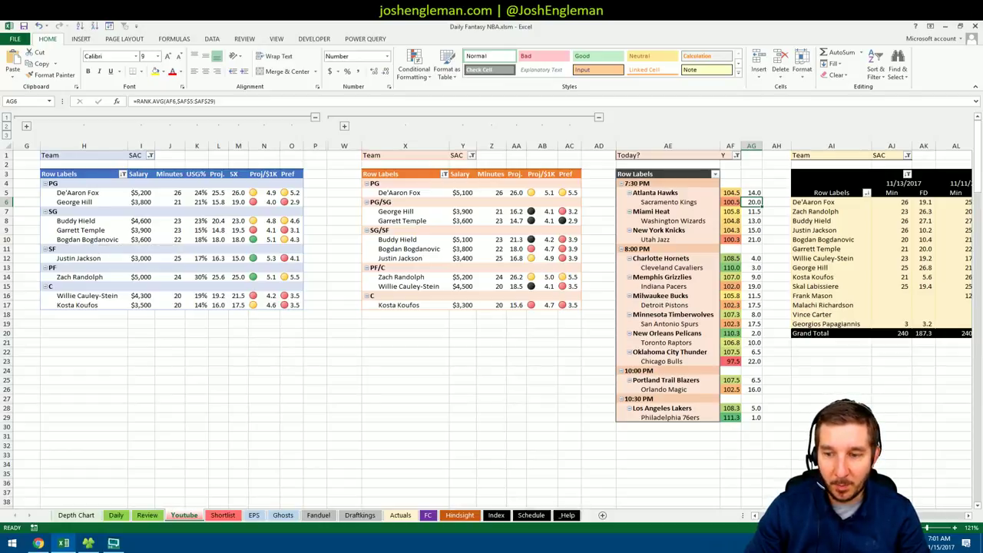
{"action": "scroll", "coordinate": [491, 322], "scroll_direction": "right", "scroll_amount": 5}
{"action": "scroll", "coordinate": [256, 257], "scroll_direction": "left", "scroll_amount": 5}
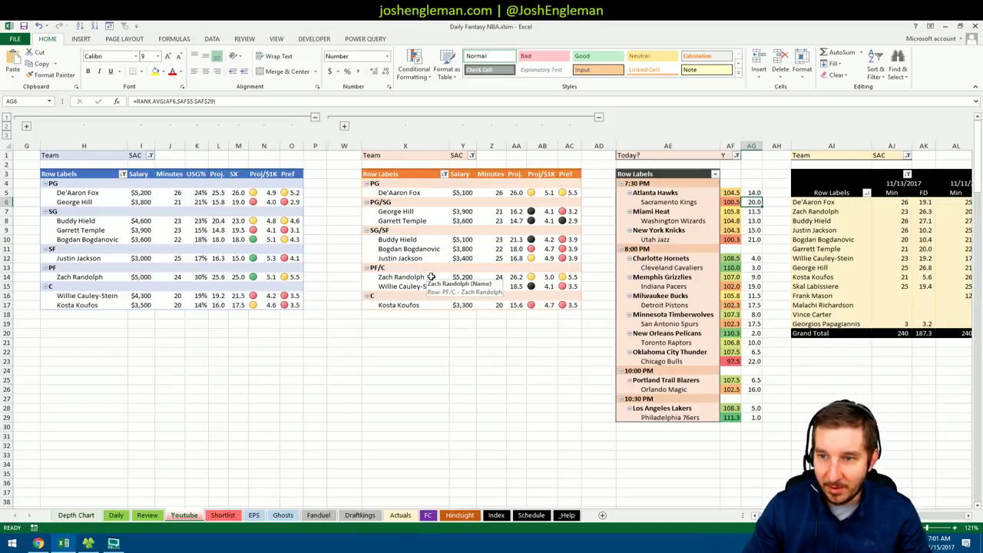
{"action": "scroll", "coordinate": [491, 307], "scroll_direction": "right", "scroll_amount": 5}
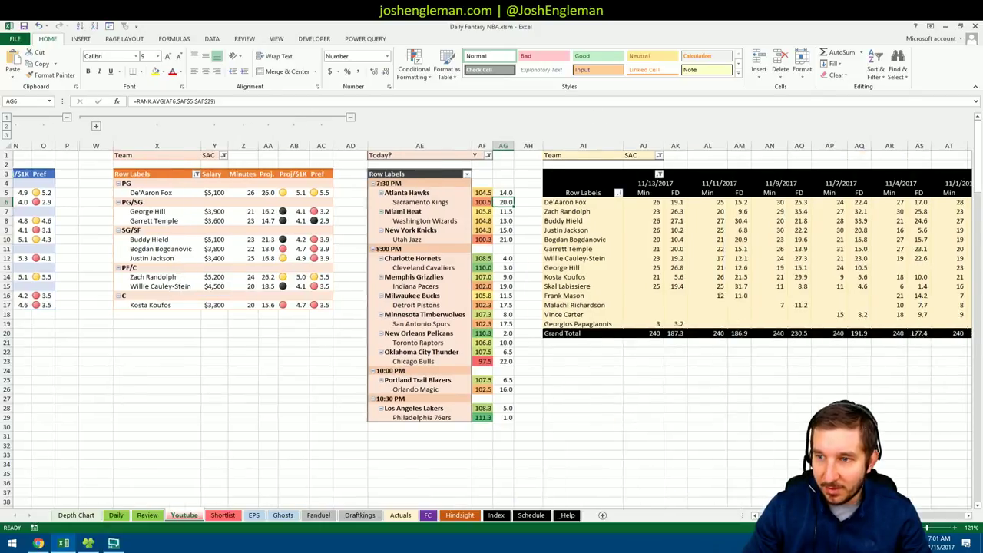
{"action": "scroll", "coordinate": [491, 307], "scroll_direction": "right", "scroll_amount": 2}
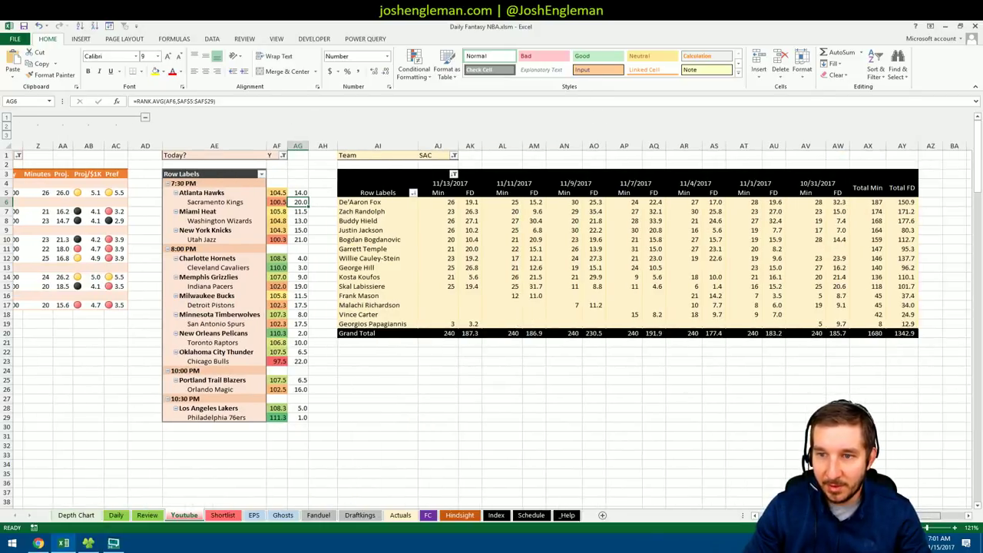
{"action": "scroll", "coordinate": [491, 307], "scroll_direction": "left", "scroll_amount": 7}
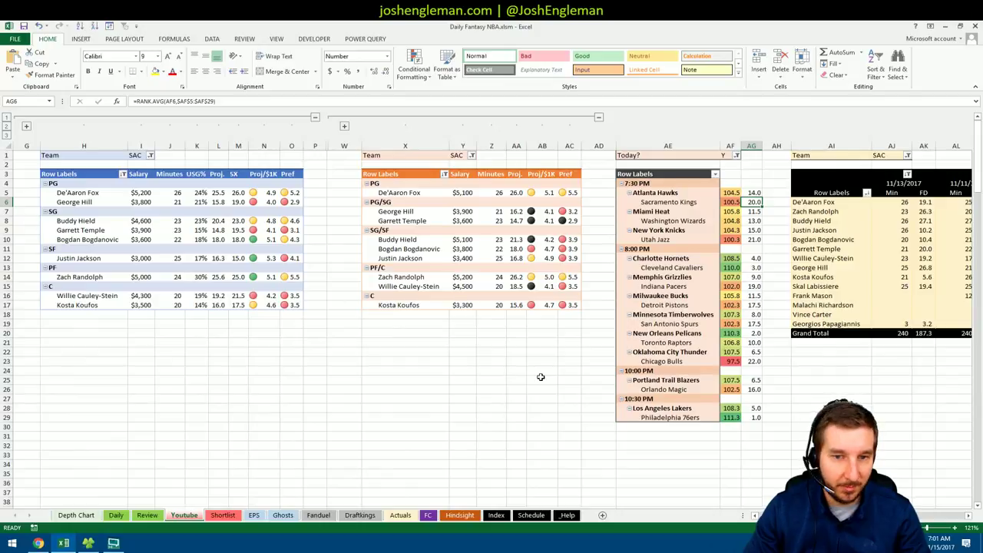
{"action": "left_click", "coordinate": [463, 276]}
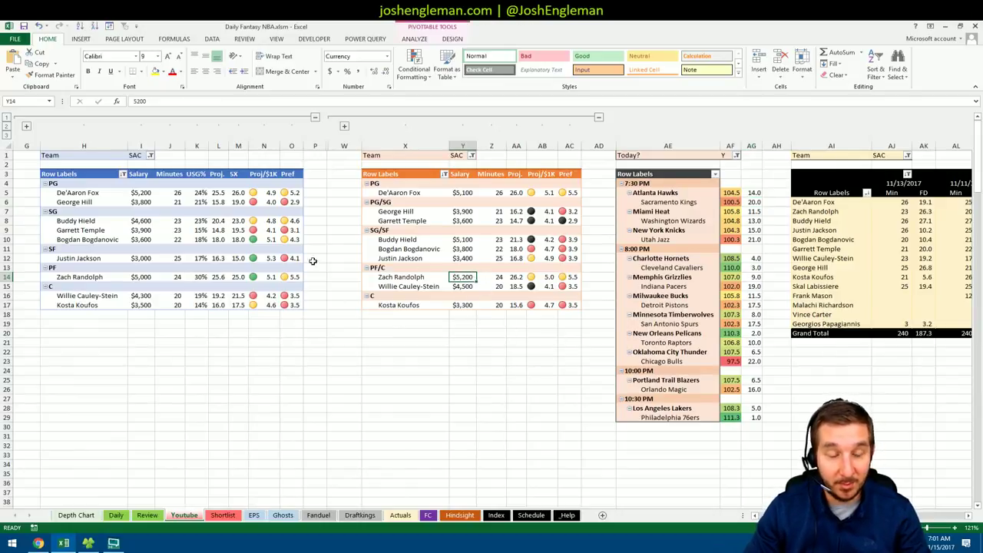
{"action": "left_click", "coordinate": [218, 209]}
{"action": "left_click", "coordinate": [516, 191]}
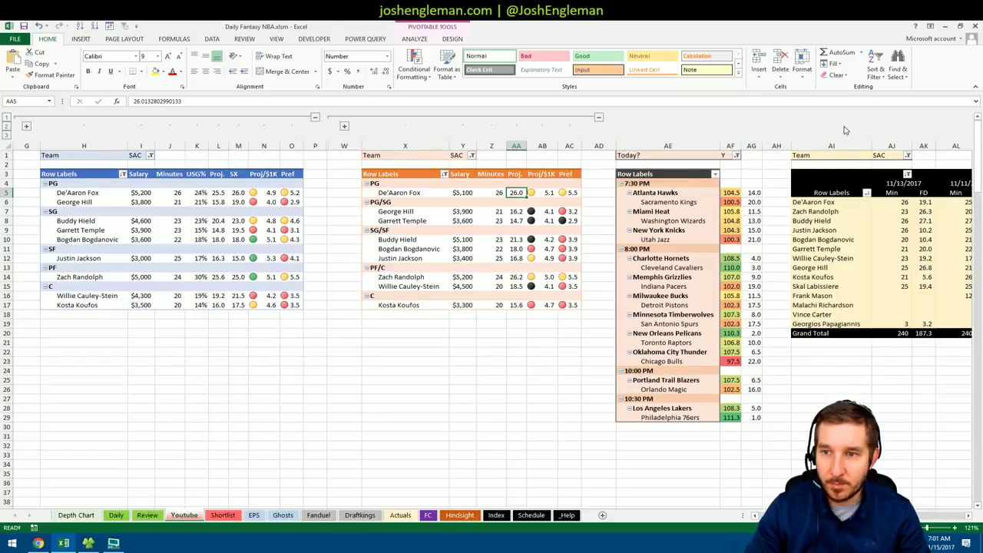
Filter the yellow table of past game minutes and points to team MIA
{"action": "left_click", "coordinate": [908, 156]}
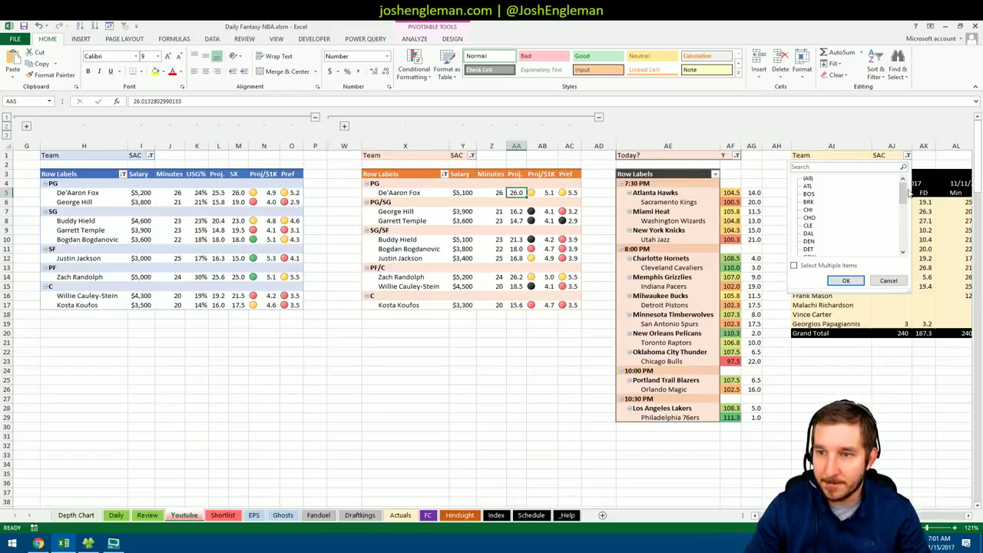
{"action": "left_click_drag", "start_coordinate": [903, 191], "coordinate": [904, 223]}
{"action": "left_click", "coordinate": [805, 235]}
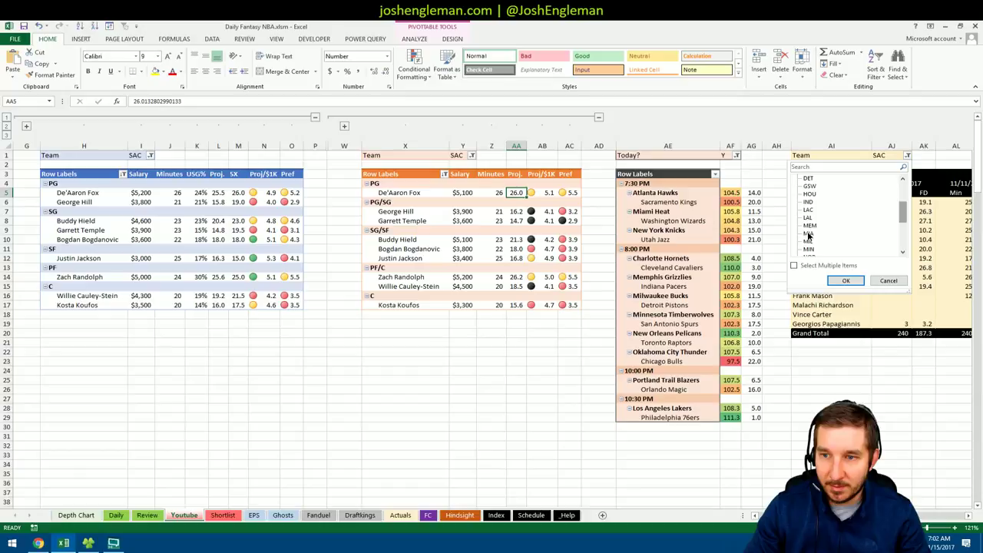
{"action": "left_click", "coordinate": [845, 280]}
Filter both the orange and the blue player projection tables to team MIA
{"action": "left_click", "coordinate": [471, 155]}
{"action": "scroll", "coordinate": [384, 204], "scroll_direction": "down", "scroll_amount": 5}
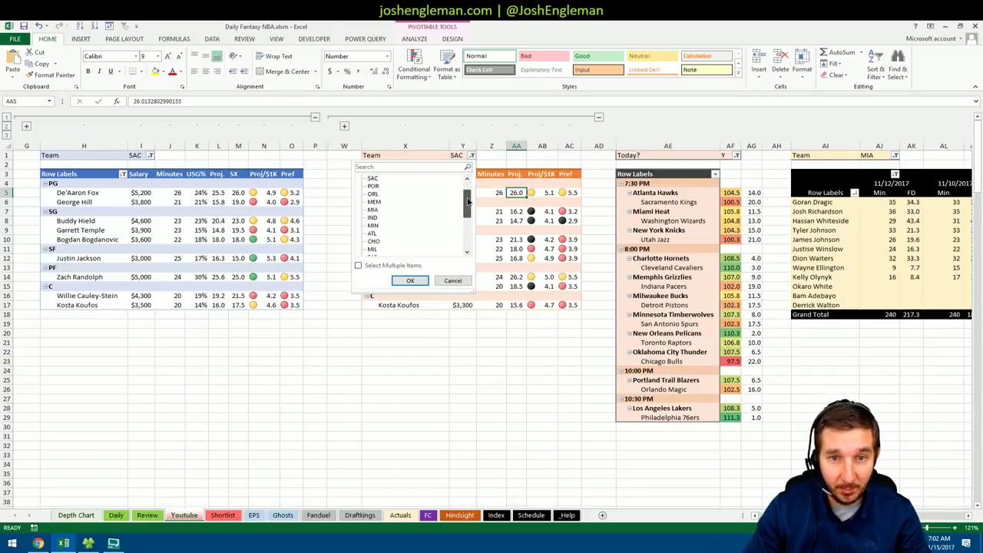
{"action": "left_click", "coordinate": [374, 202]}
{"action": "left_click", "coordinate": [410, 280]}
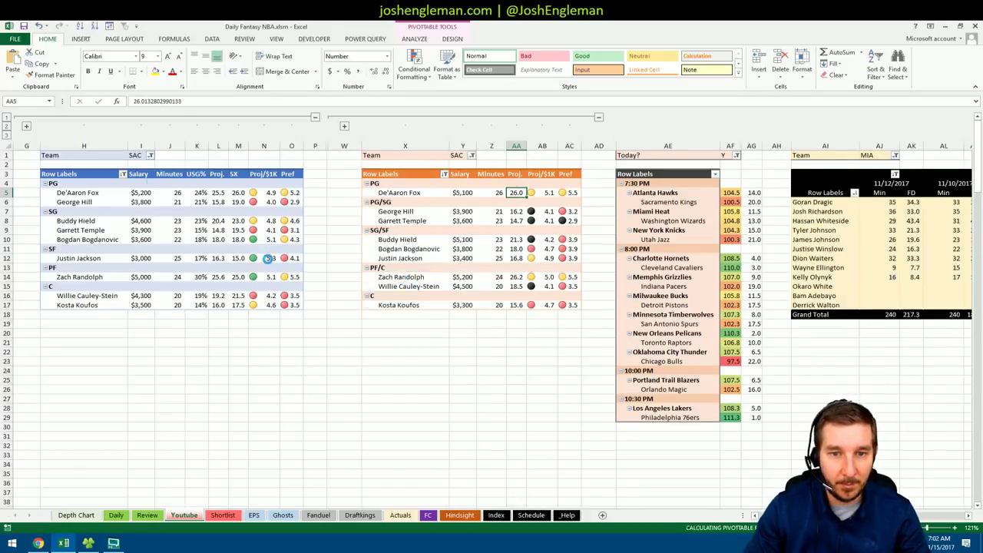
{"action": "left_click", "coordinate": [150, 155]}
{"action": "scroll", "coordinate": [92, 215], "scroll_direction": "down", "scroll_amount": 5}
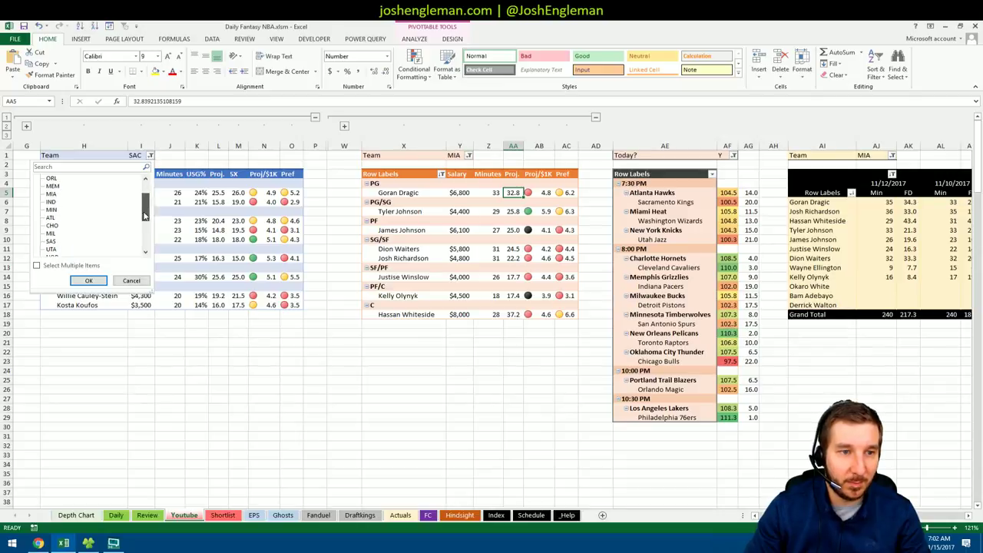
{"action": "left_click", "coordinate": [89, 281]}
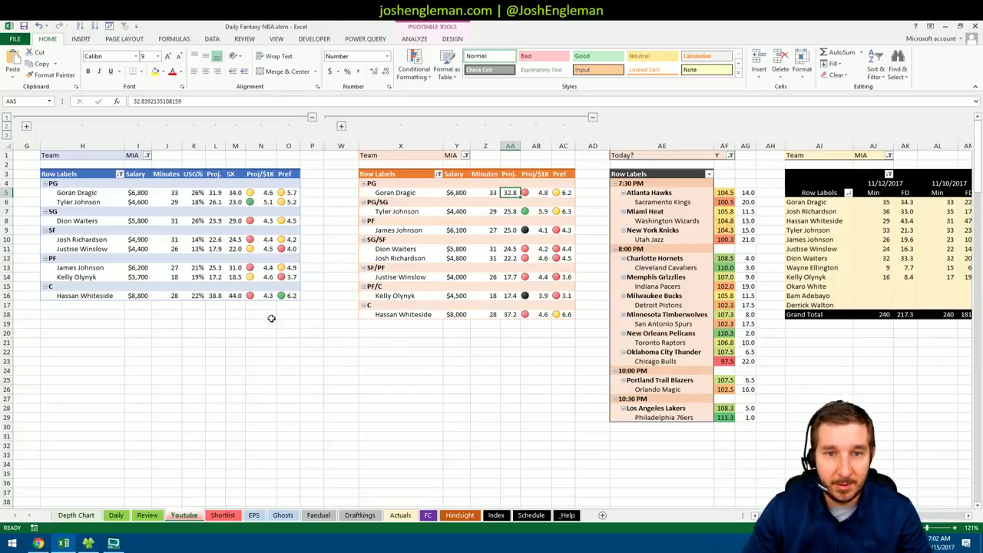
{"action": "left_click", "coordinate": [201, 315]}
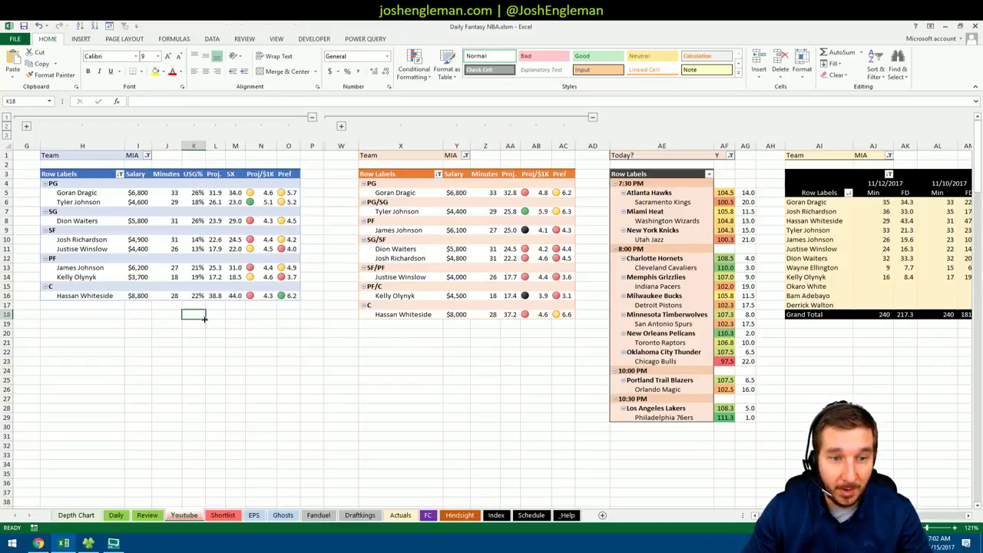
{"action": "left_click", "coordinate": [88, 296]}
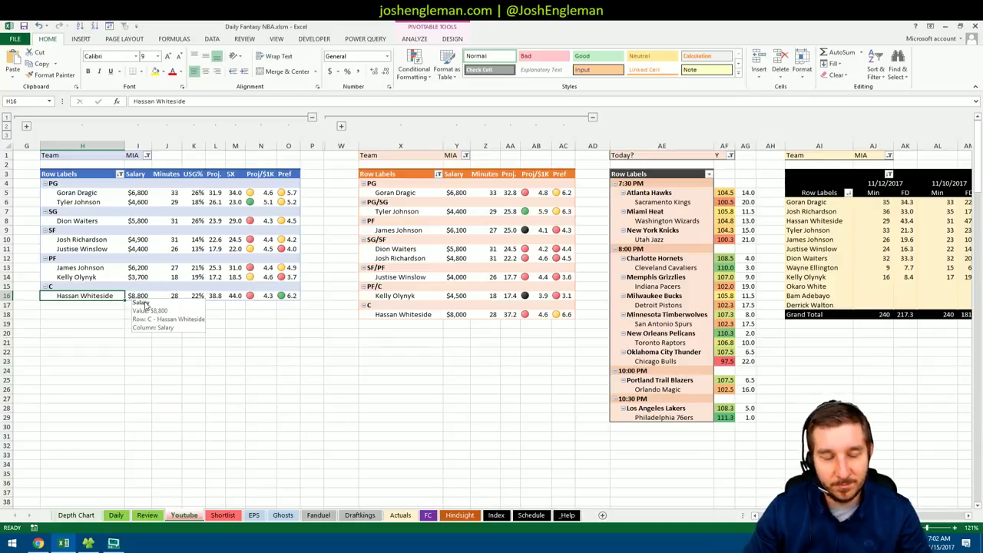
{"action": "left_click", "coordinate": [189, 312]}
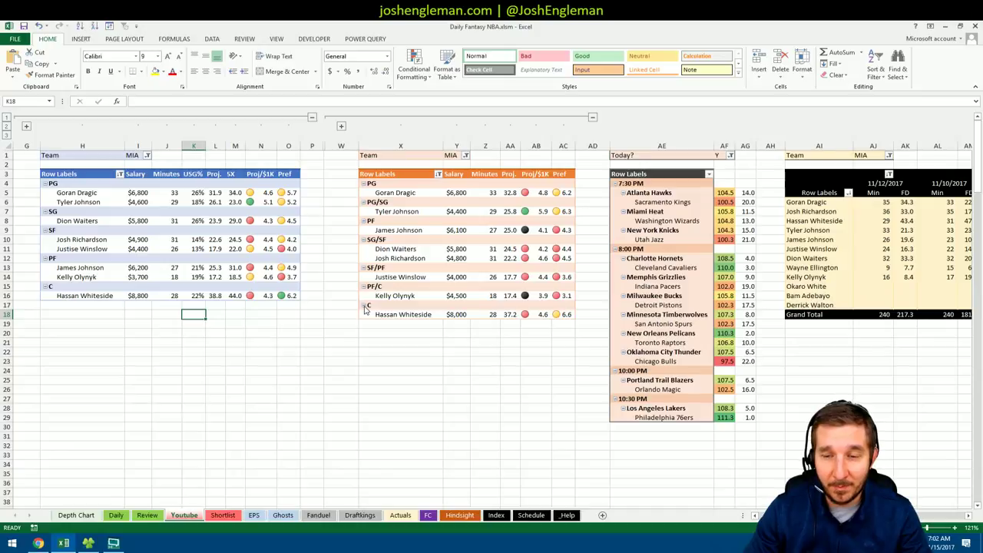
Examine the Miami Heat players' projections and recent game log, including Josh Richardson's fantasy points from 11/6/2017 to 11/12/2017
{"action": "left_click", "coordinate": [109, 314]}
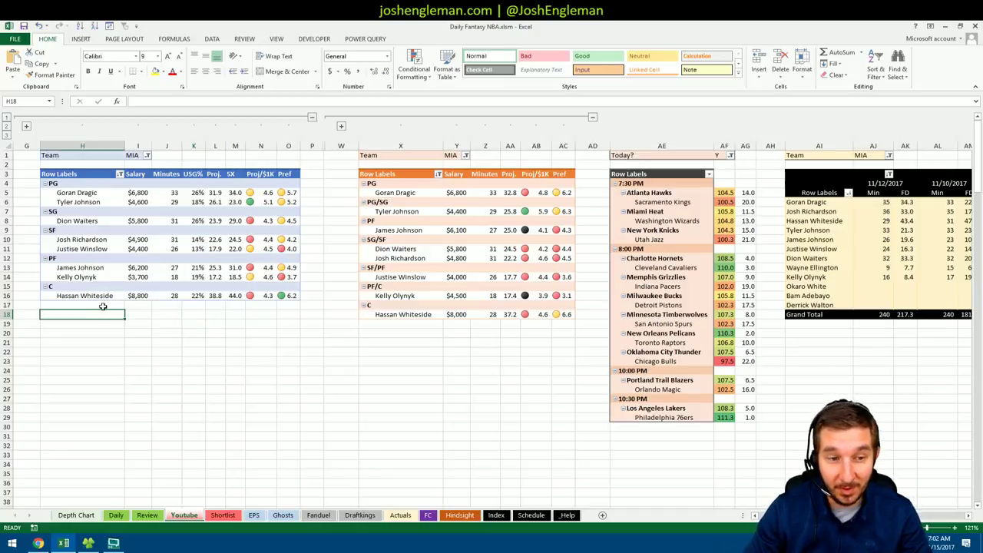
{"action": "left_click", "coordinate": [102, 305]}
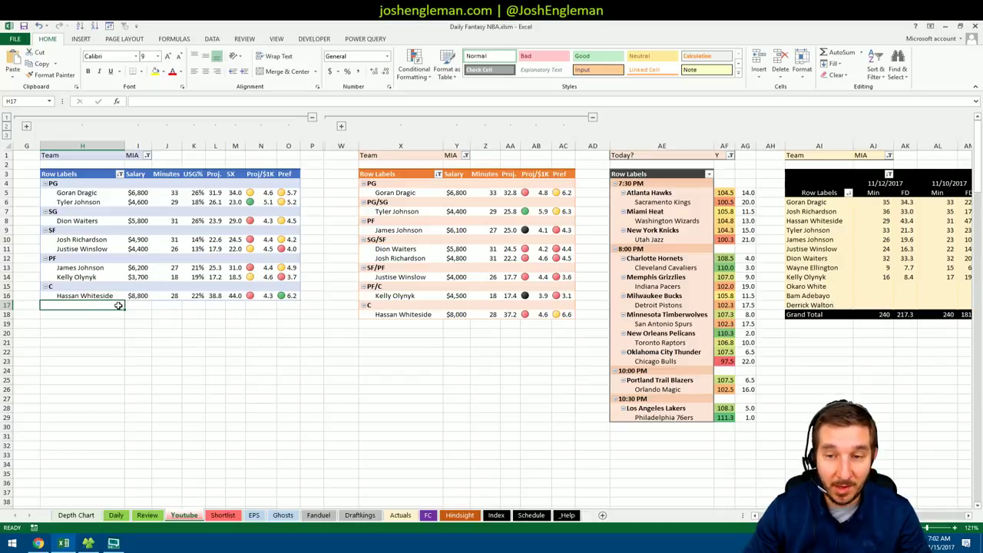
{"action": "left_click", "coordinate": [158, 314]}
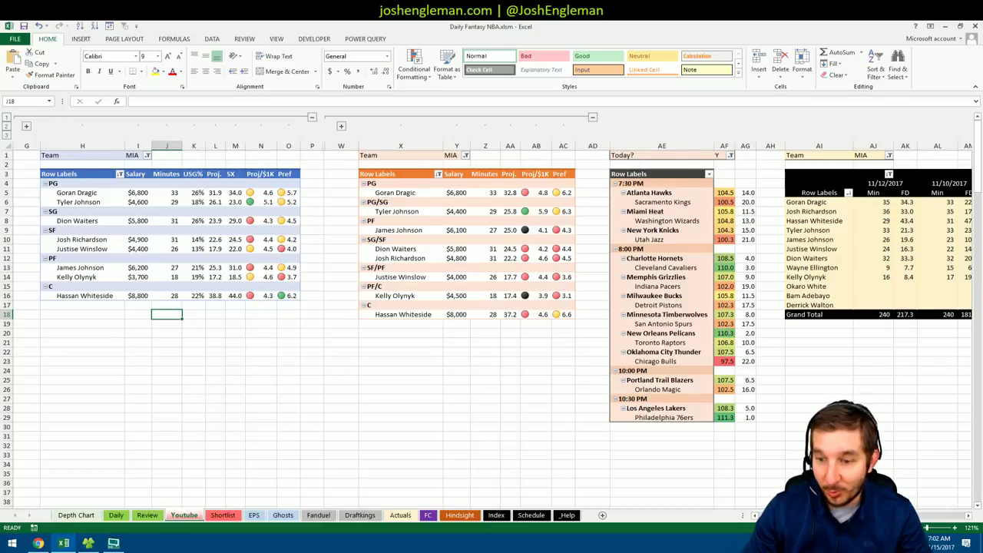
{"action": "scroll", "coordinate": [537, 215], "scroll_direction": "right", "scroll_amount": 5}
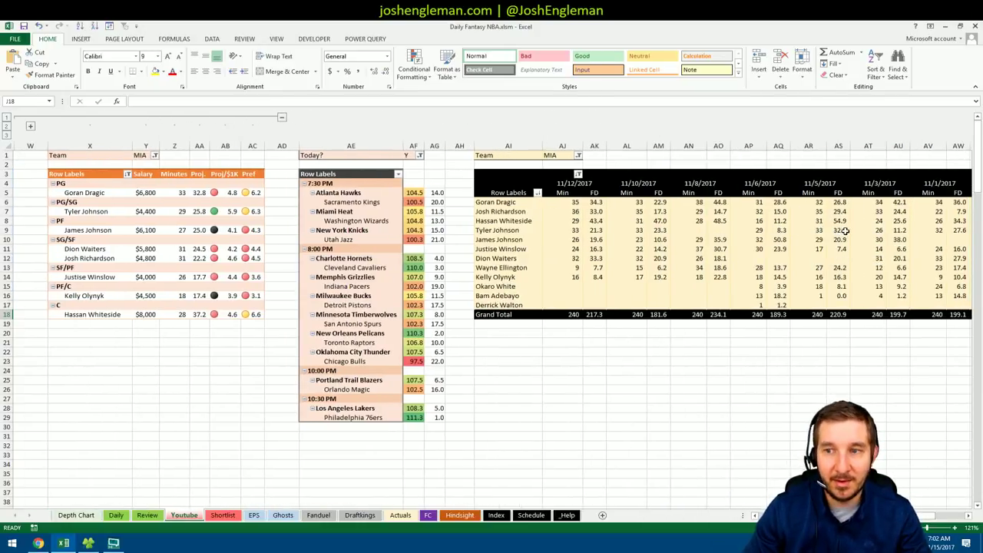
{"action": "scroll", "coordinate": [491, 307], "scroll_direction": "left", "scroll_amount": 5}
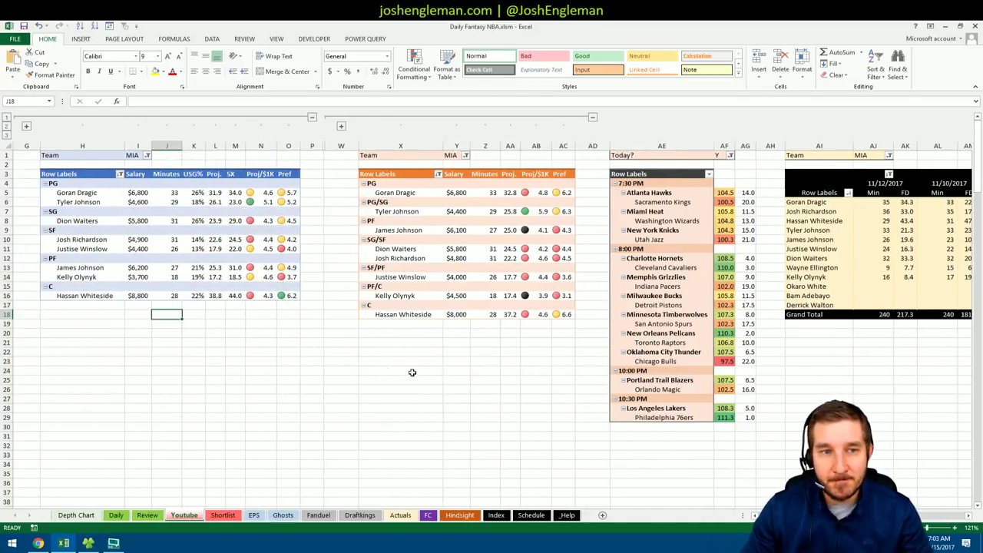
{"action": "left_click", "coordinate": [147, 204]}
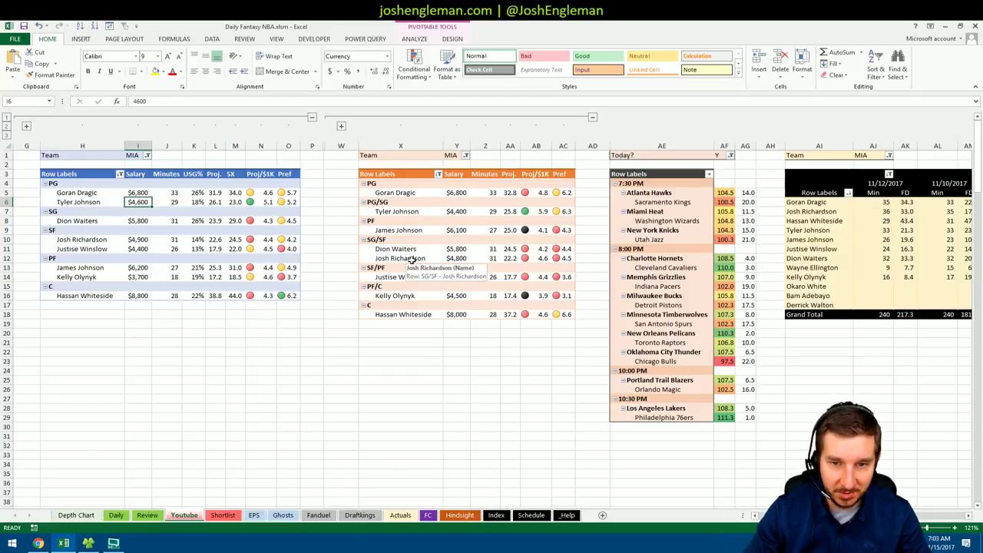
{"action": "scroll", "coordinate": [492, 308], "scroll_direction": "right", "scroll_amount": 5}
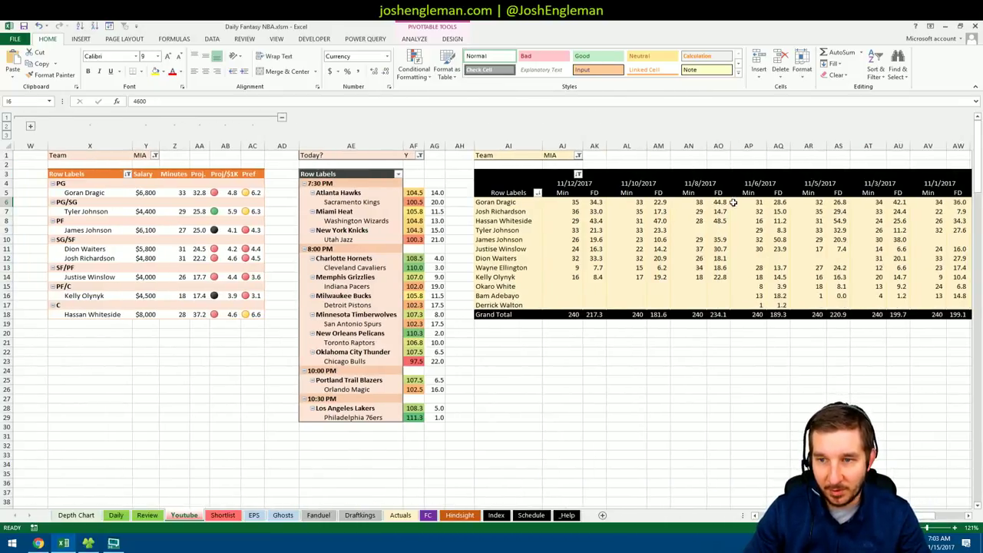
{"action": "left_click", "coordinate": [660, 211]}
{"action": "left_click", "coordinate": [720, 211], "text": "ctrl"}
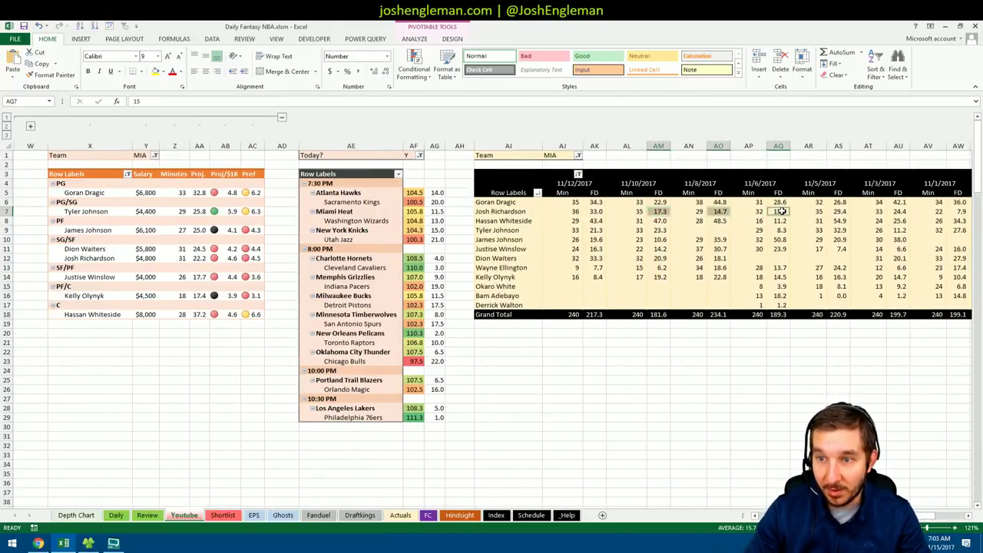
{"action": "left_click", "coordinate": [598, 211]}
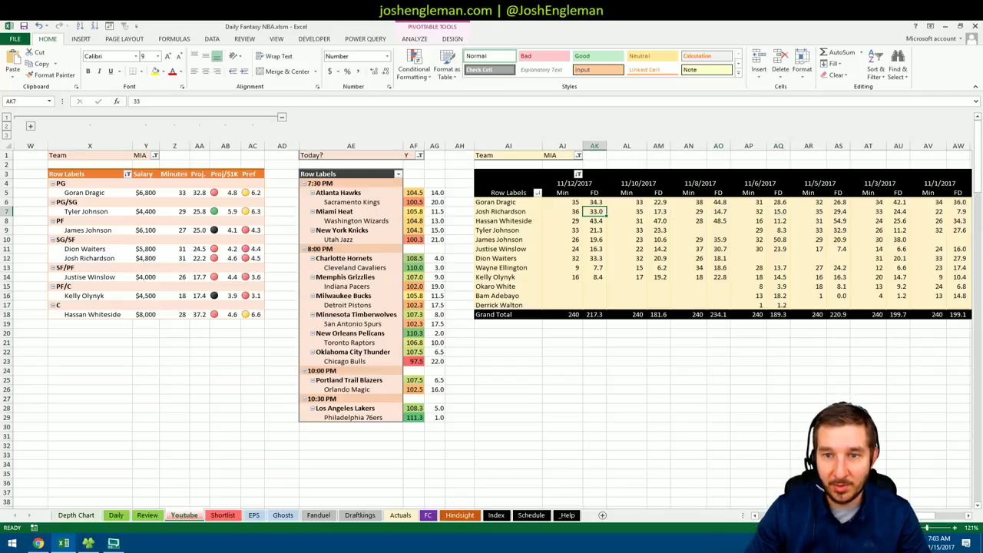
{"action": "scroll", "coordinate": [491, 307], "scroll_direction": "left", "scroll_amount": 5}
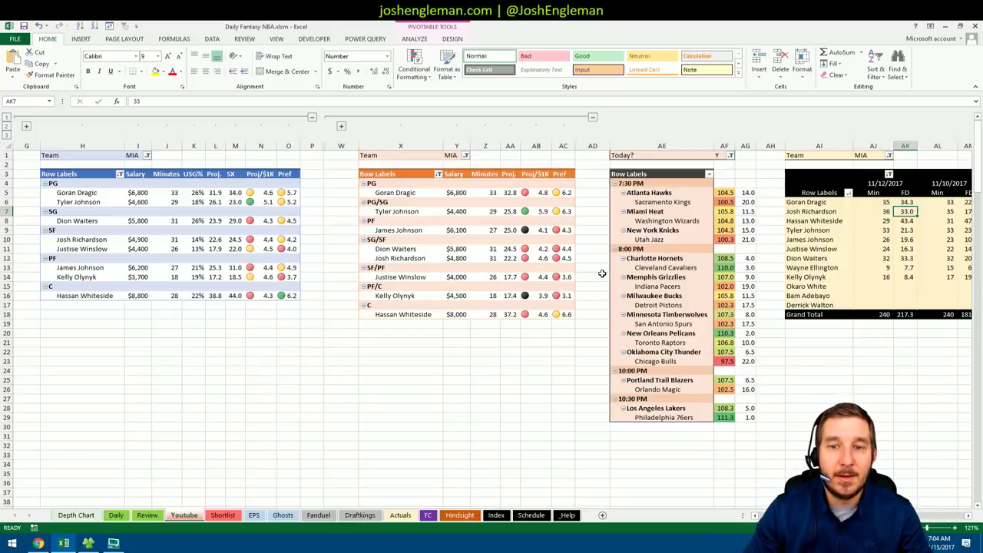
Compare the Tyler Johnson and Josh Richardson entries in the Miami projection tables with Richardson's fantasy points from 11/12/2017
{"action": "left_click", "coordinate": [396, 211]}
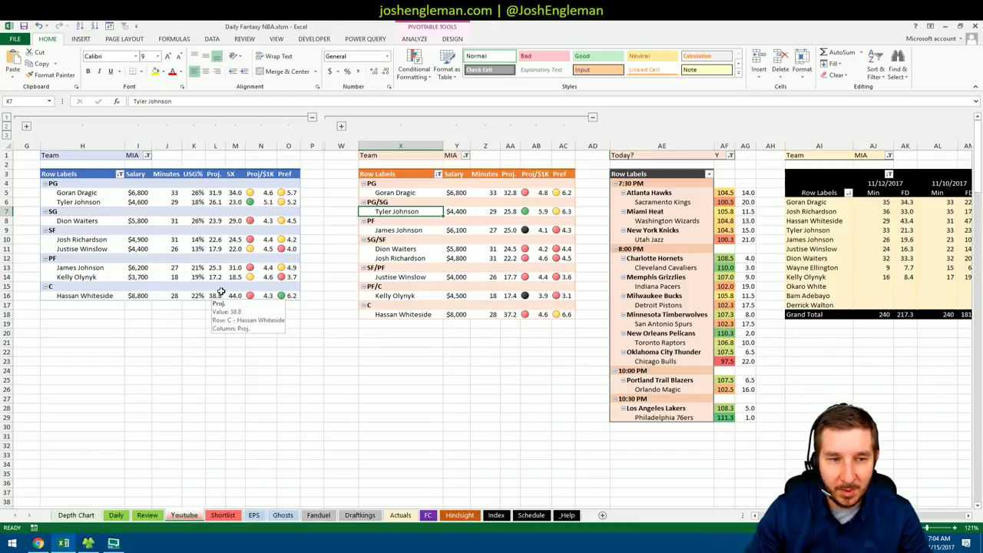
{"action": "left_click", "coordinate": [124, 241]}
{"action": "left_click", "coordinate": [147, 240]}
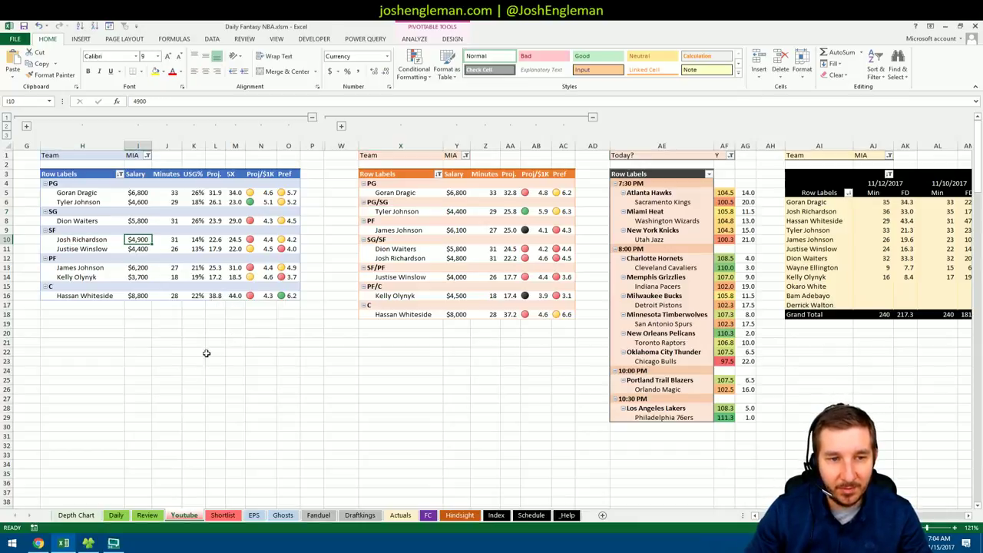
{"action": "left_click", "coordinate": [240, 332]}
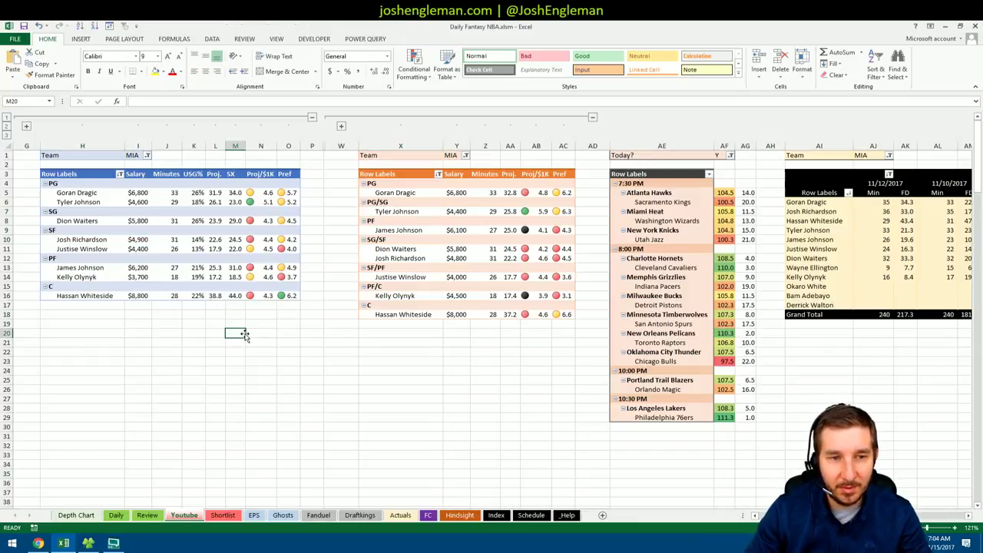
{"action": "left_click", "coordinate": [903, 216]}
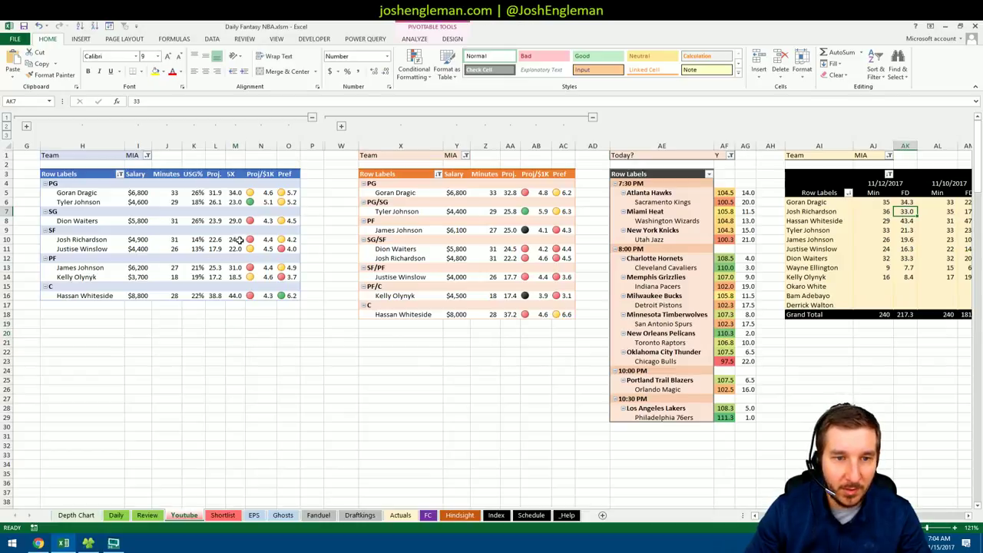
{"action": "left_click", "coordinate": [218, 322]}
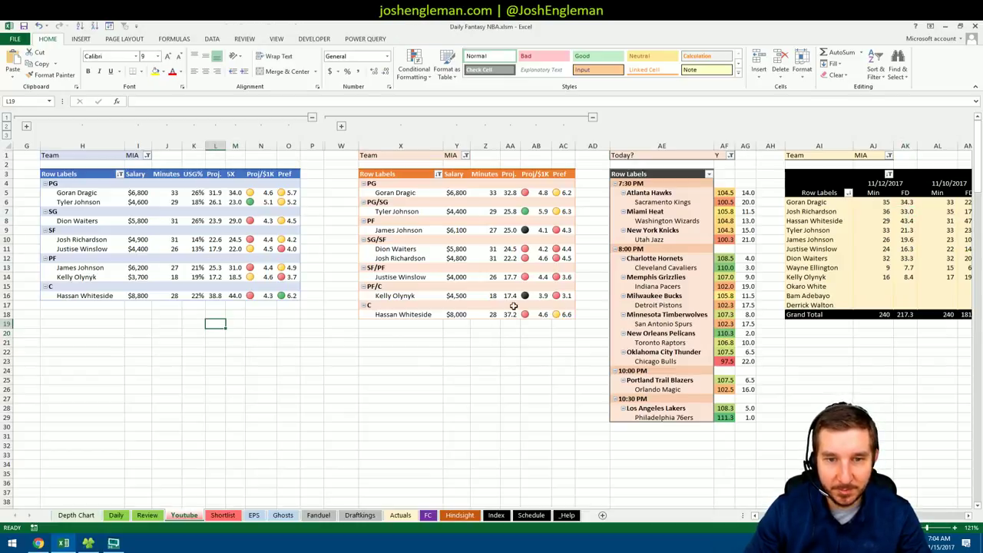
{"action": "left_click", "coordinate": [906, 211]}
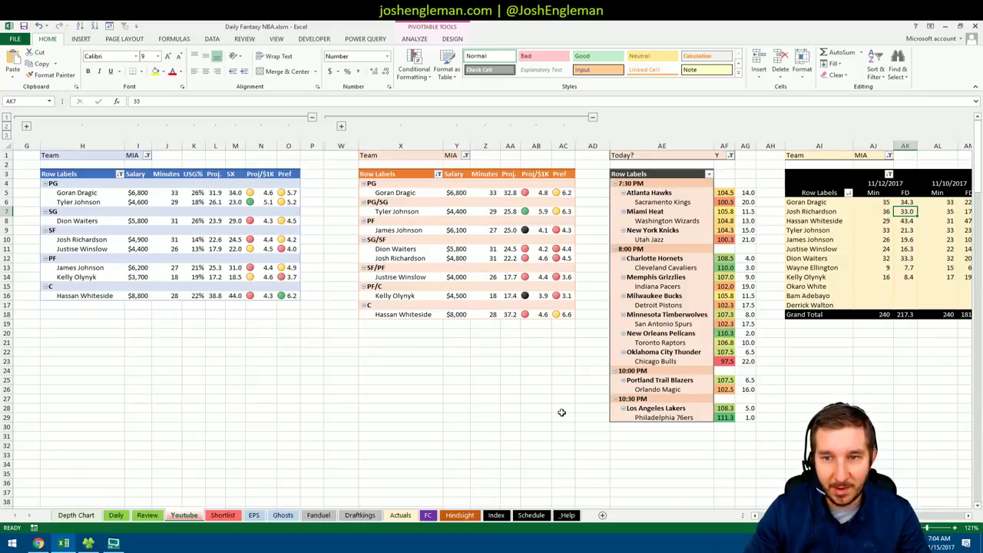
{"action": "left_click", "coordinate": [453, 372]}
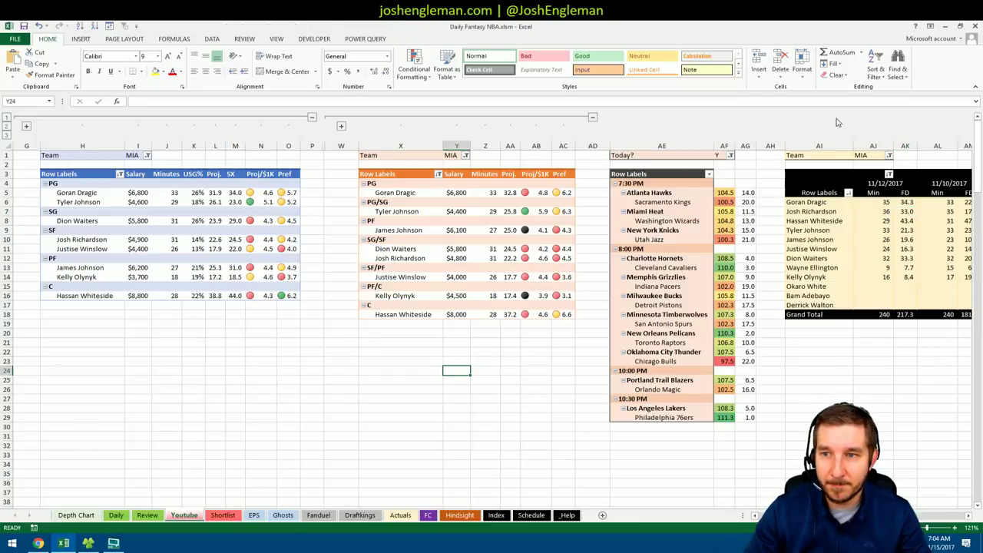
Filter the yellow table of past game minutes and points to team WAS
{"action": "left_click", "coordinate": [889, 156]}
{"action": "scroll", "coordinate": [790, 223], "scroll_direction": "down", "scroll_amount": 5}
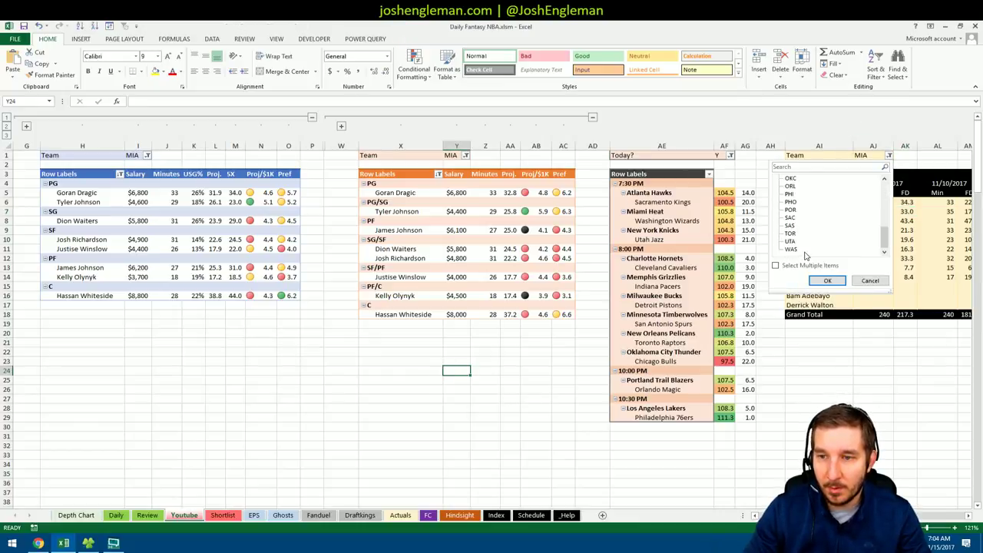
{"action": "left_click", "coordinate": [821, 281]}
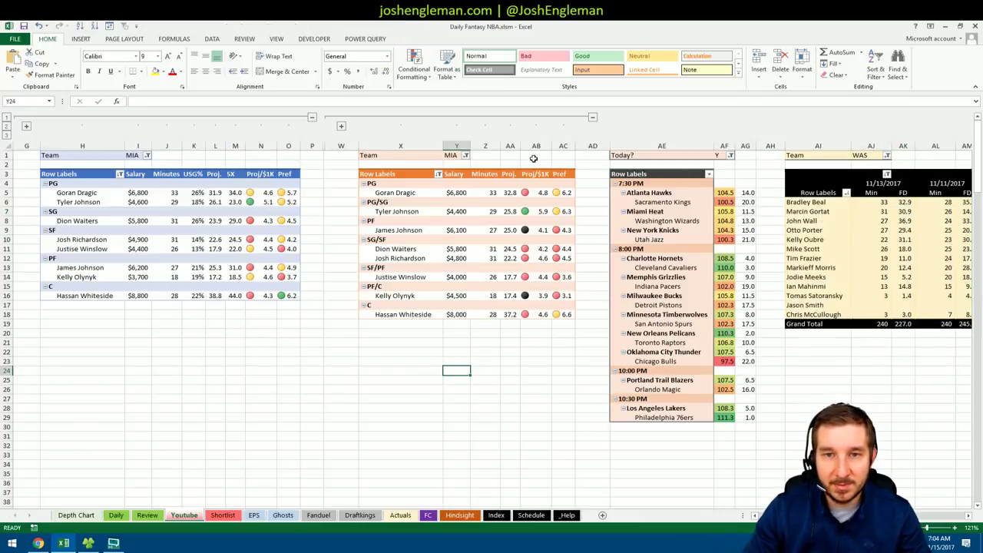
Filter both the orange and the blue player projection tables to team WAS
{"action": "left_click", "coordinate": [465, 156]}
{"action": "scroll", "coordinate": [384, 230], "scroll_direction": "down", "scroll_amount": 5}
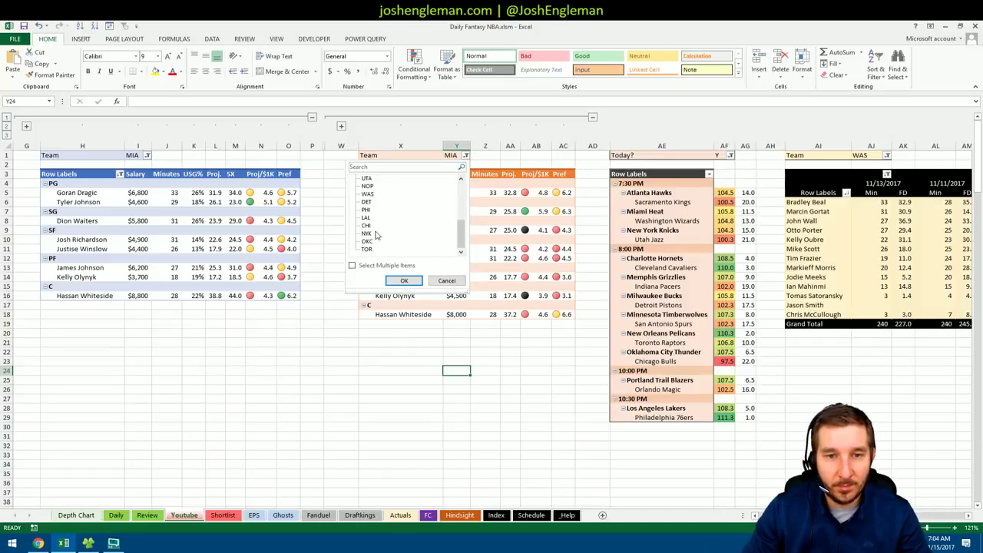
{"action": "left_click", "coordinate": [367, 194]}
{"action": "left_click", "coordinate": [404, 280]}
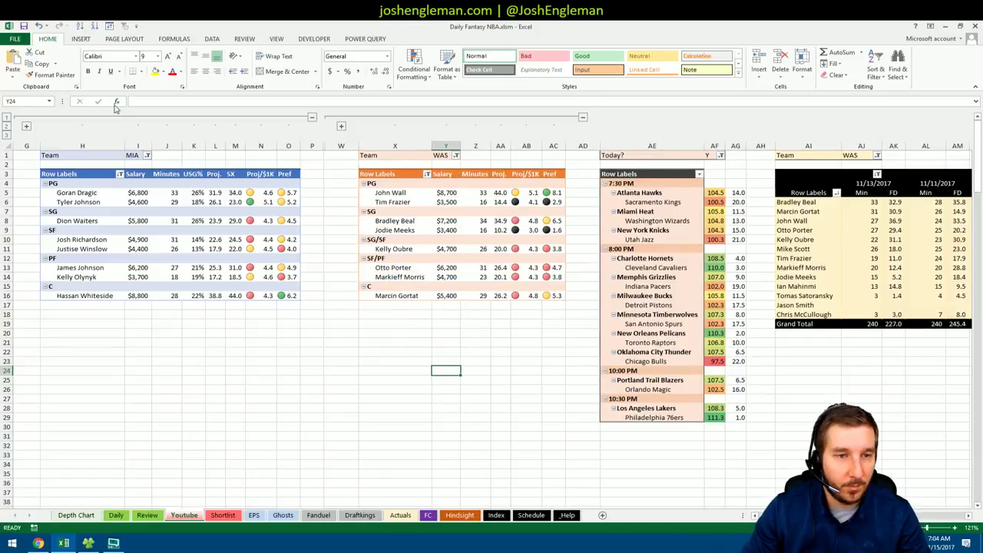
{"action": "left_click", "coordinate": [146, 155]}
{"action": "scroll", "coordinate": [92, 223], "scroll_direction": "down", "scroll_amount": 5}
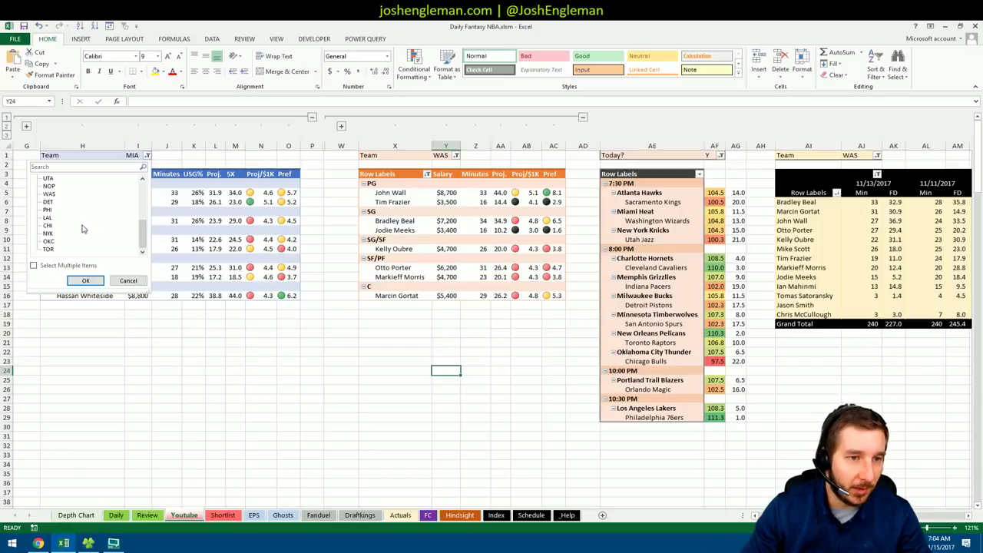
{"action": "left_click", "coordinate": [48, 193]}
{"action": "left_click", "coordinate": [86, 281]}
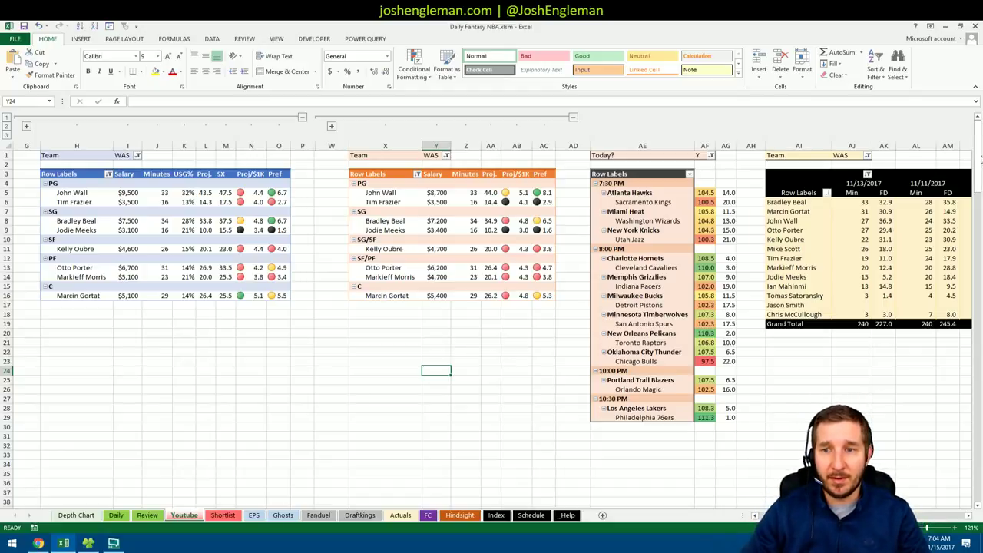
Examine the Washington Wizards' recent game log and the players' salaries, minutes and projections in both projection tables
{"action": "scroll", "coordinate": [491, 323], "scroll_direction": "right", "scroll_amount": 10}
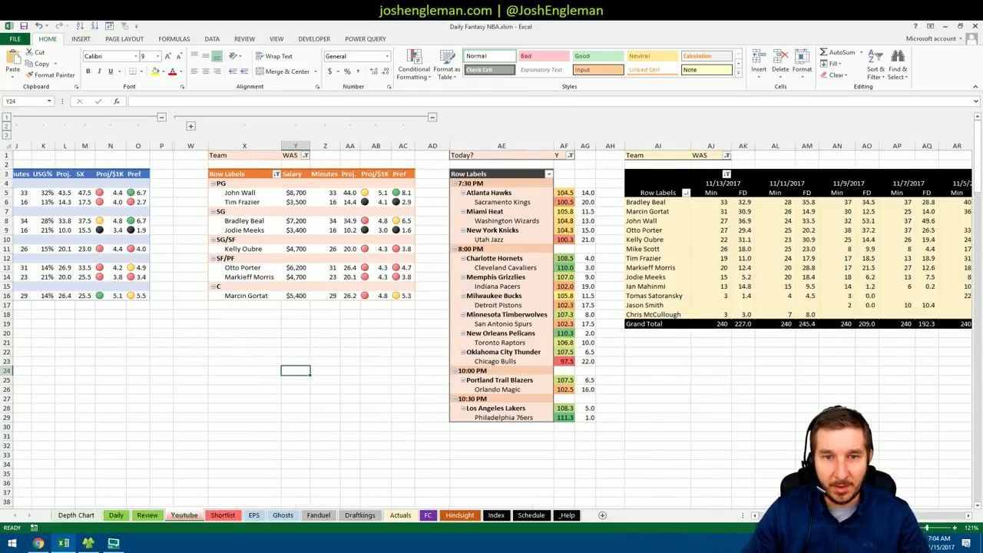
{"action": "scroll", "coordinate": [491, 322], "scroll_direction": "left", "scroll_amount": 10}
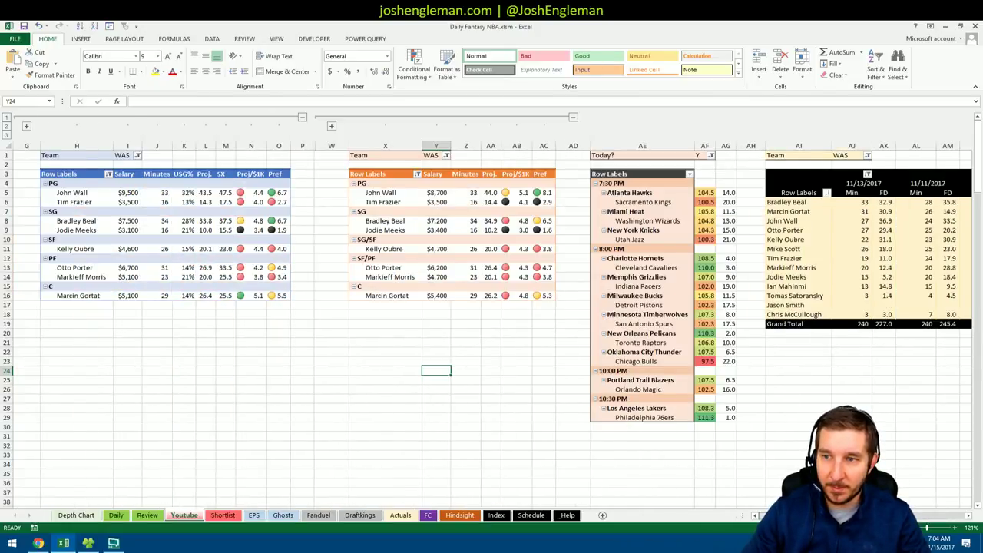
{"action": "scroll", "coordinate": [735, 361], "scroll_direction": "right", "scroll_amount": 5}
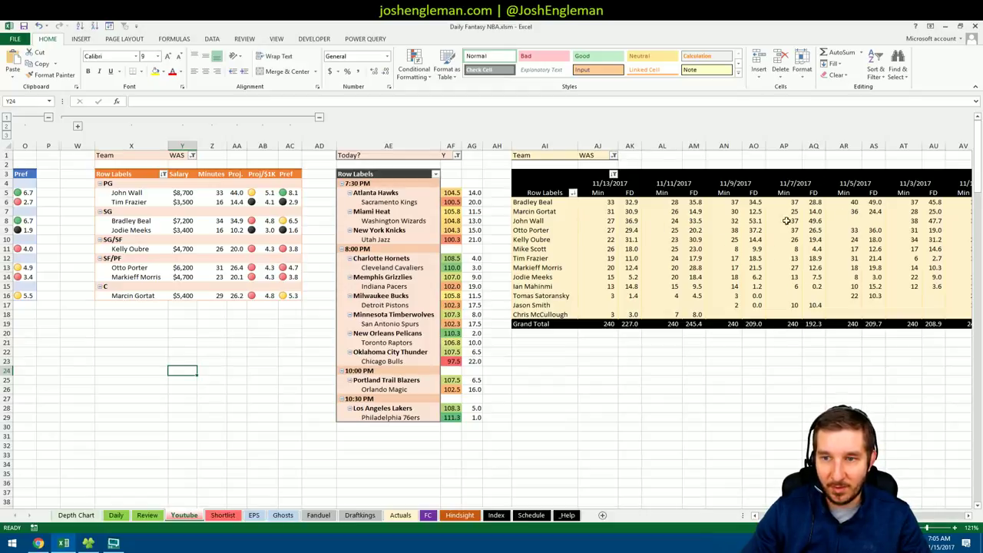
{"action": "scroll", "coordinate": [786, 220], "scroll_direction": "left", "scroll_amount": 4}
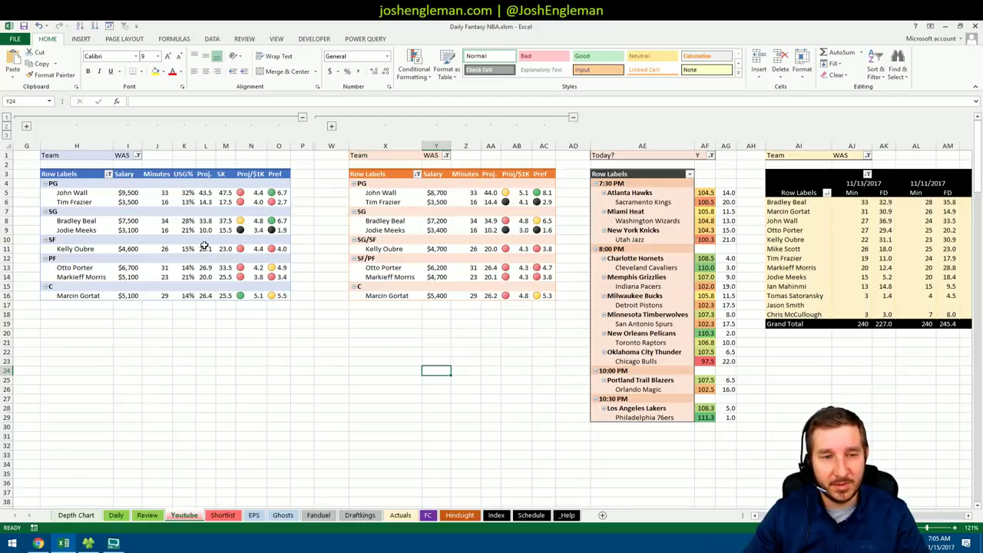
{"action": "left_click", "coordinate": [247, 260]}
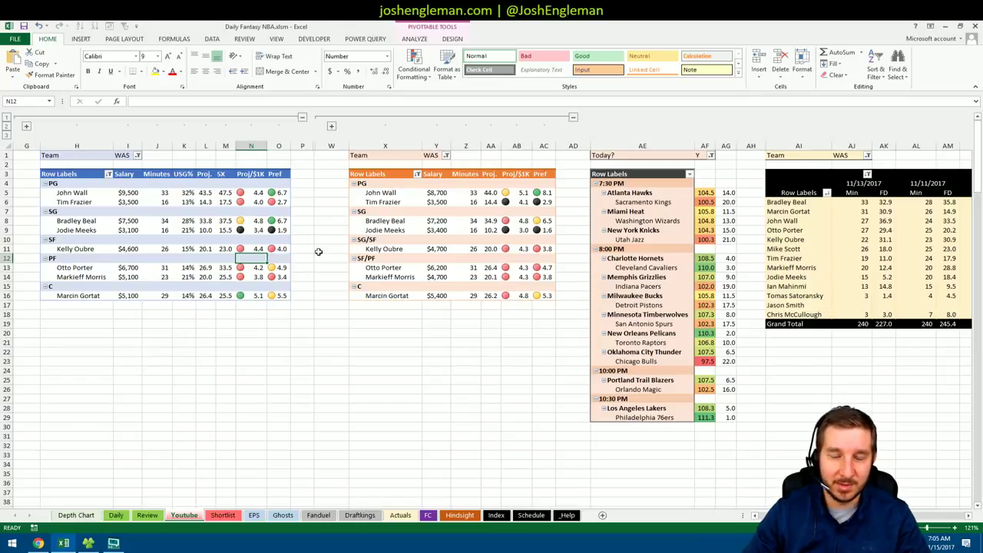
{"action": "left_click", "coordinate": [243, 314]}
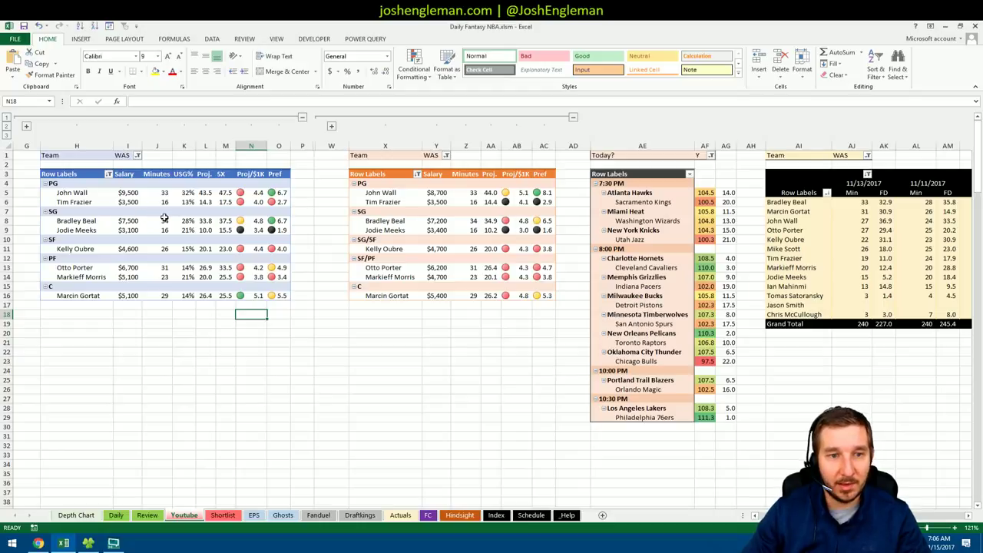
{"action": "left_click", "coordinate": [104, 315]}
{"action": "left_click", "coordinate": [126, 312]}
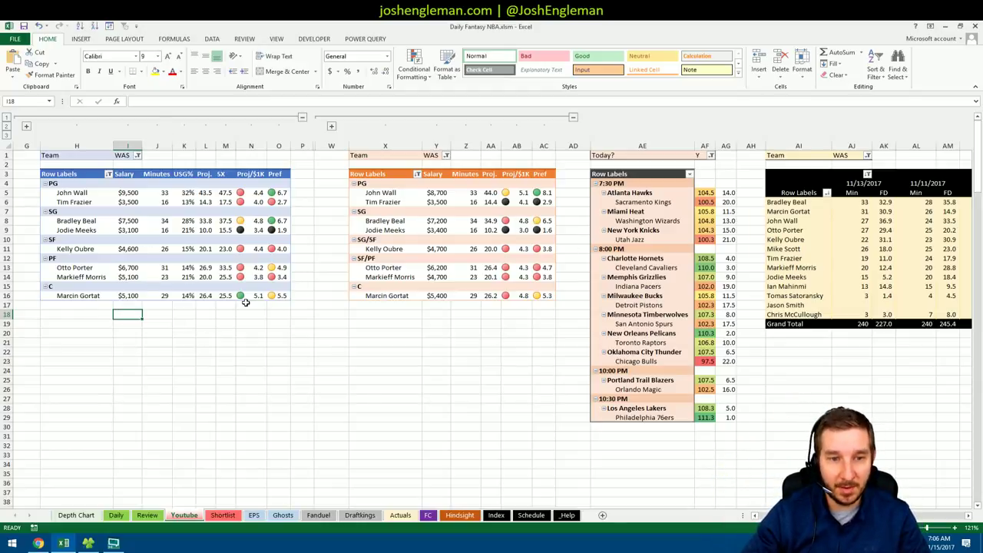
{"action": "left_click", "coordinate": [71, 312]}
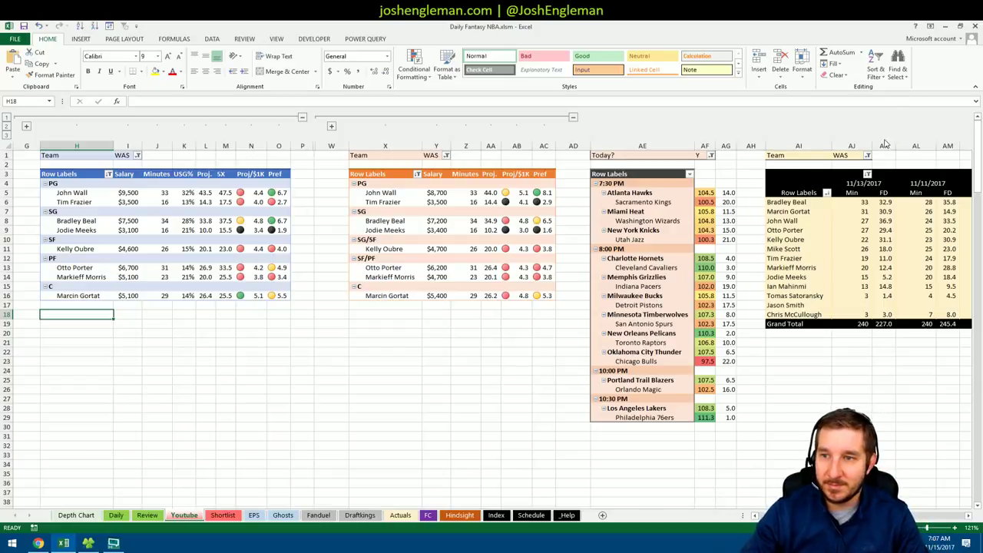
Filter the yellow table of past game minutes and points to team NYK
{"action": "left_click", "coordinate": [851, 156]}
{"action": "left_click", "coordinate": [867, 155]}
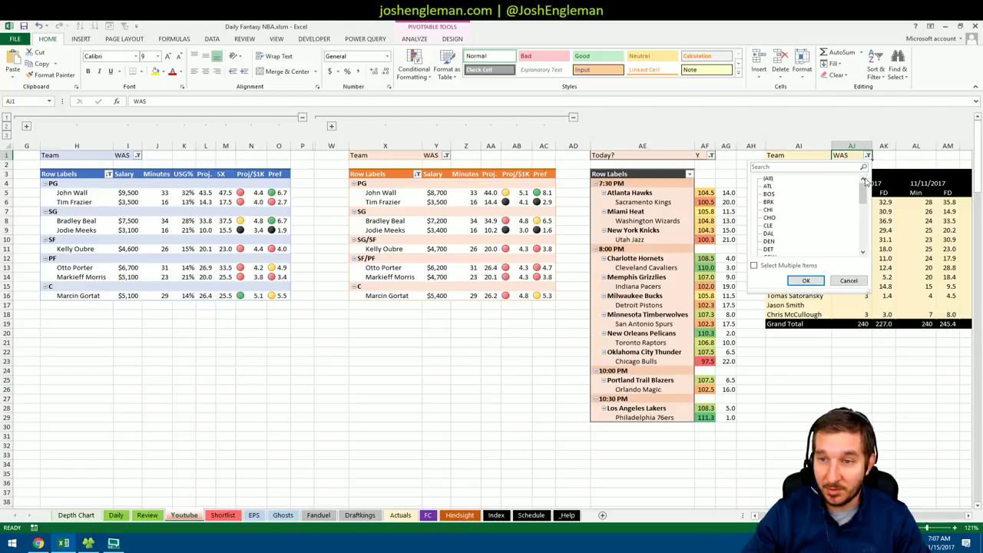
{"action": "left_click_drag", "start_coordinate": [863, 184], "coordinate": [864, 215]}
{"action": "left_click", "coordinate": [769, 241]}
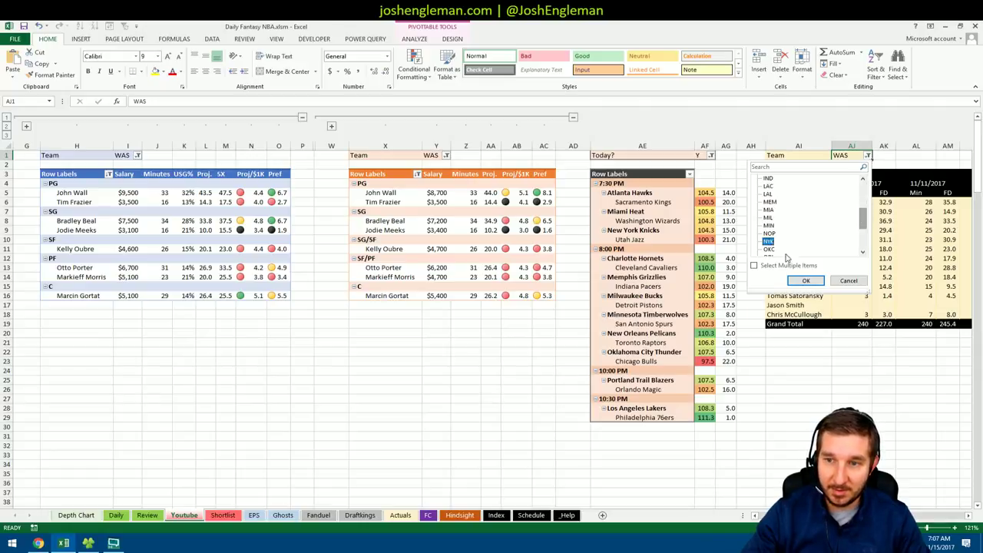
{"action": "left_click", "coordinate": [805, 280]}
Filter both the orange and the blue player projection tables to team NYK
{"action": "left_click", "coordinate": [445, 155]}
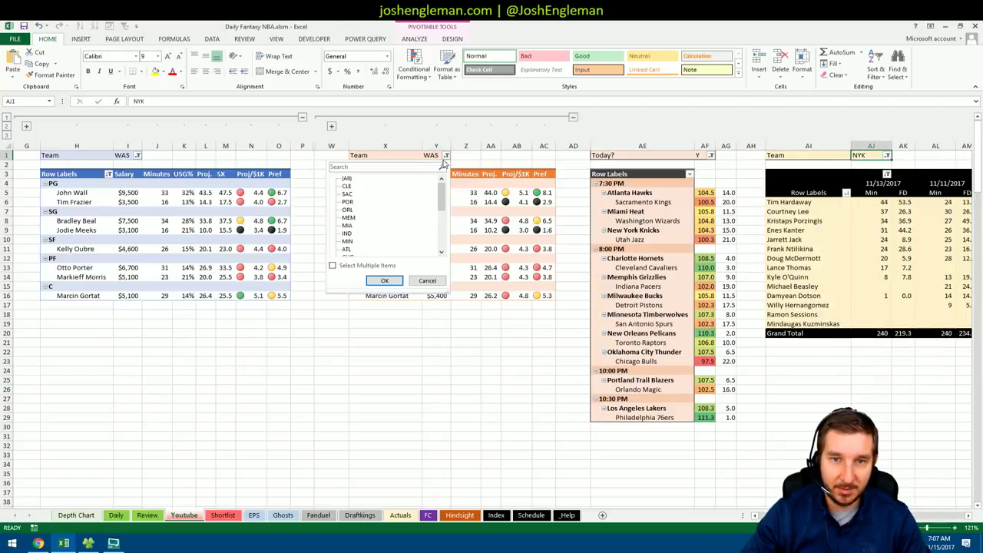
{"action": "left_click_drag", "start_coordinate": [441, 192], "coordinate": [440, 239]}
{"action": "left_click", "coordinate": [349, 234]}
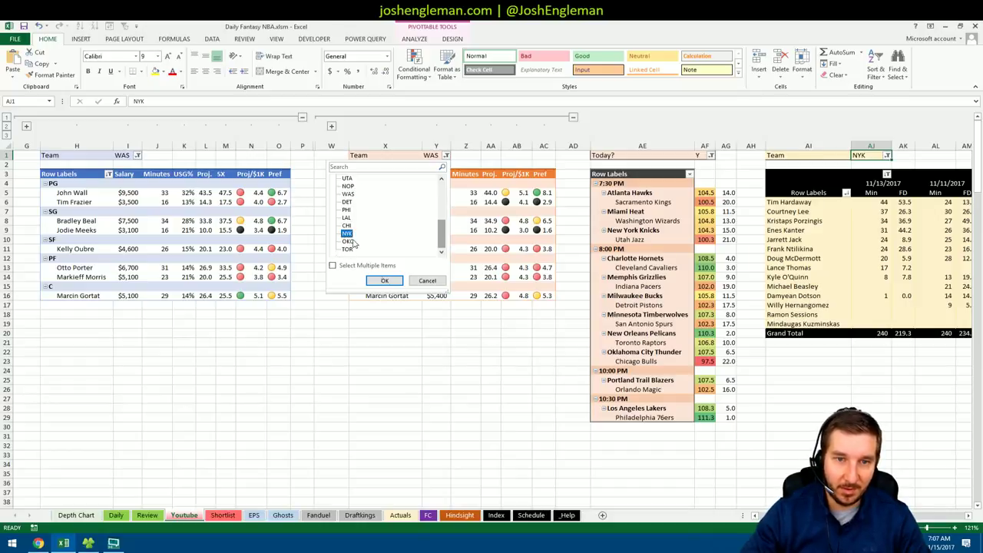
{"action": "left_click", "coordinate": [385, 280]}
{"action": "left_click", "coordinate": [137, 155]}
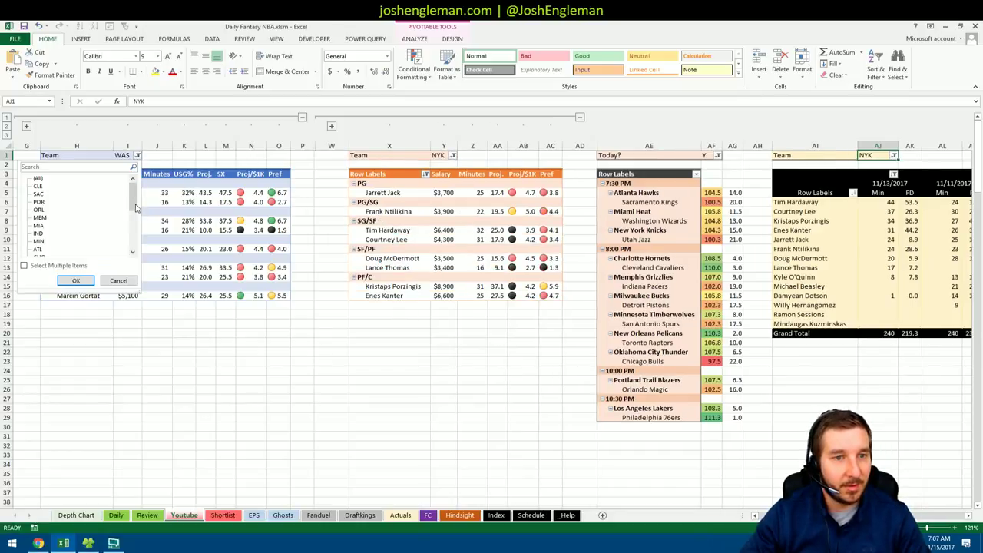
{"action": "left_click_drag", "start_coordinate": [135, 207], "coordinate": [134, 246]}
{"action": "left_click", "coordinate": [38, 233]}
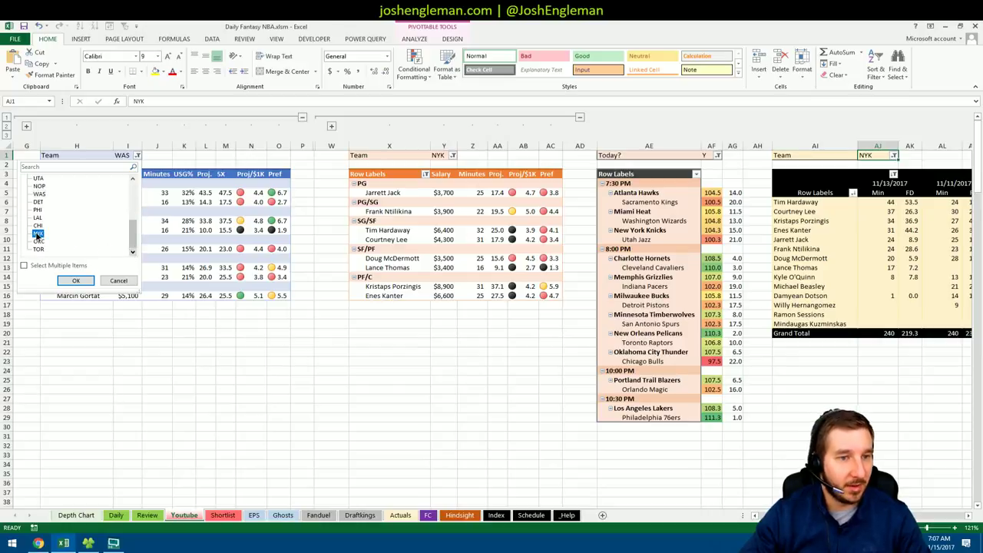
{"action": "left_click", "coordinate": [76, 283]}
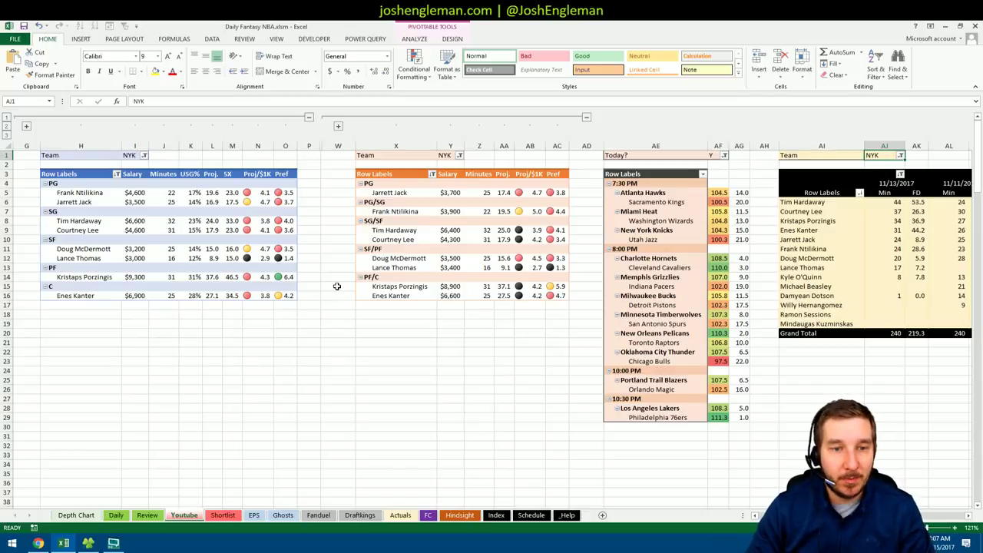
Examine the Knicks' salaries and projections, focusing on Kristaps Porzingis, and their matchup with the Utah Jazz in the game schedule table
{"action": "mouse_move", "coordinate": [287, 283]}
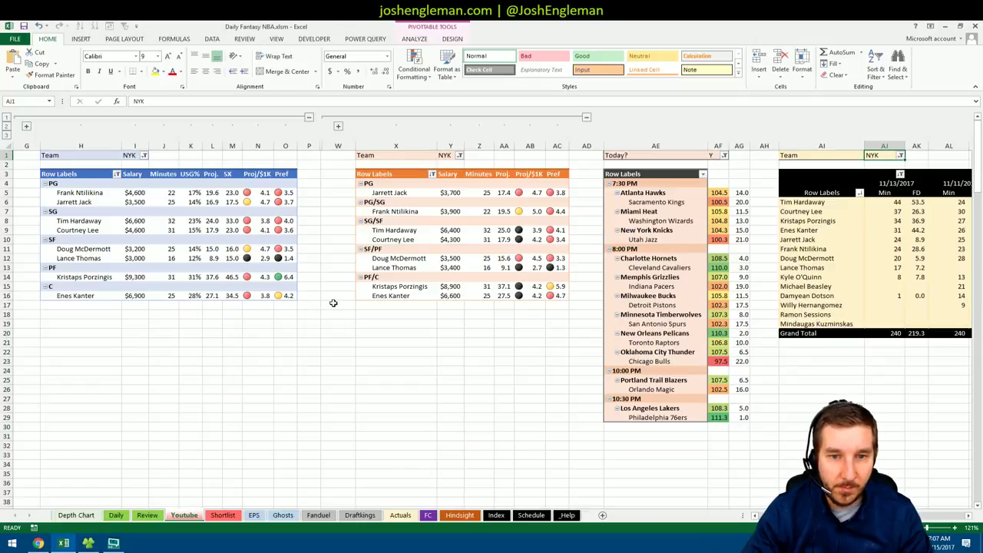
{"action": "left_click_drag", "start_coordinate": [85, 279], "coordinate": [284, 278]}
{"action": "left_click", "coordinate": [283, 335]}
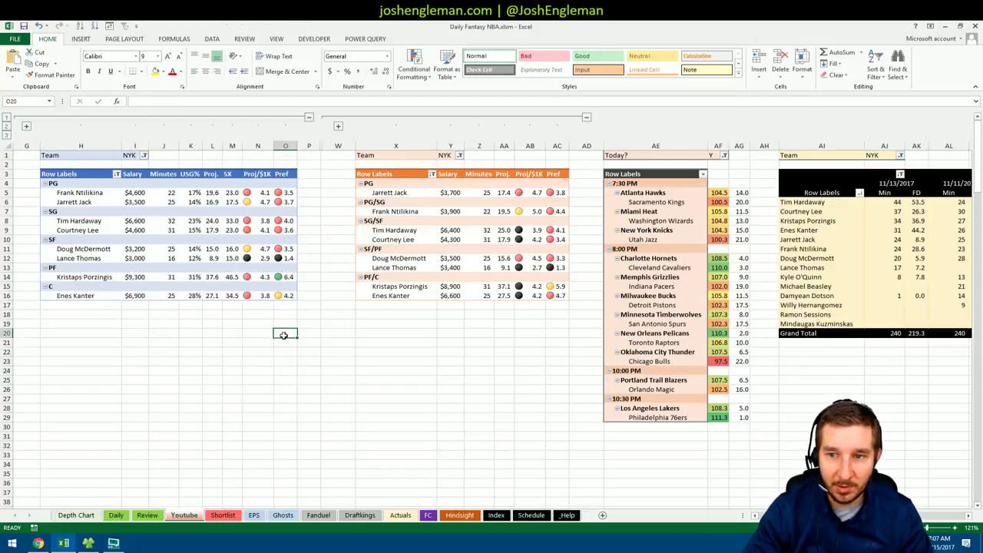
{"action": "left_click", "coordinate": [717, 235]}
{"action": "left_click", "coordinate": [670, 240]}
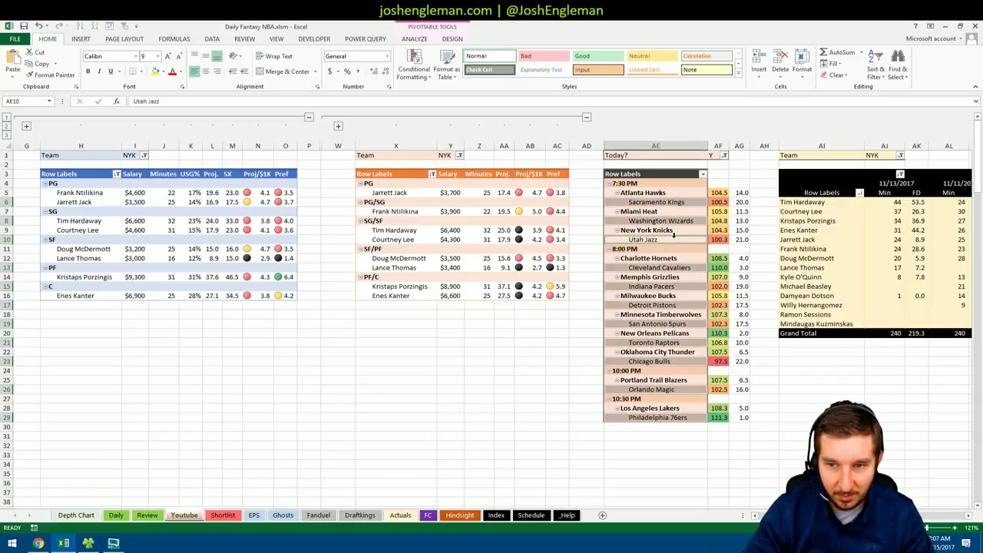
{"action": "left_click_drag", "start_coordinate": [300, 339], "coordinate": [285, 332]}
{"action": "left_click", "coordinate": [191, 322]}
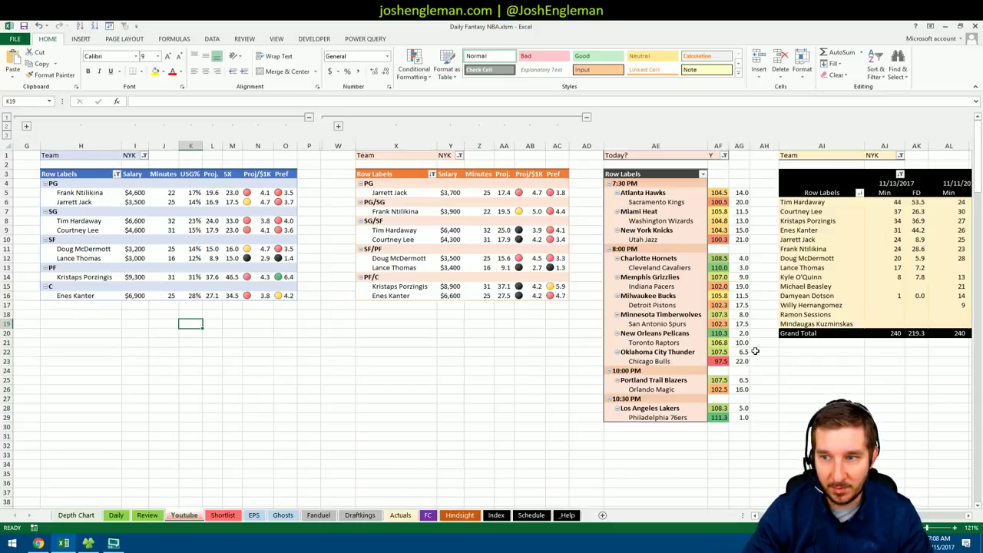
Examine the recent game logs of Kristaps Porzingis and Enes Kanter in the yellow table and compare them with their projections
{"action": "scroll", "coordinate": [607, 217], "scroll_direction": "right", "scroll_amount": 8}
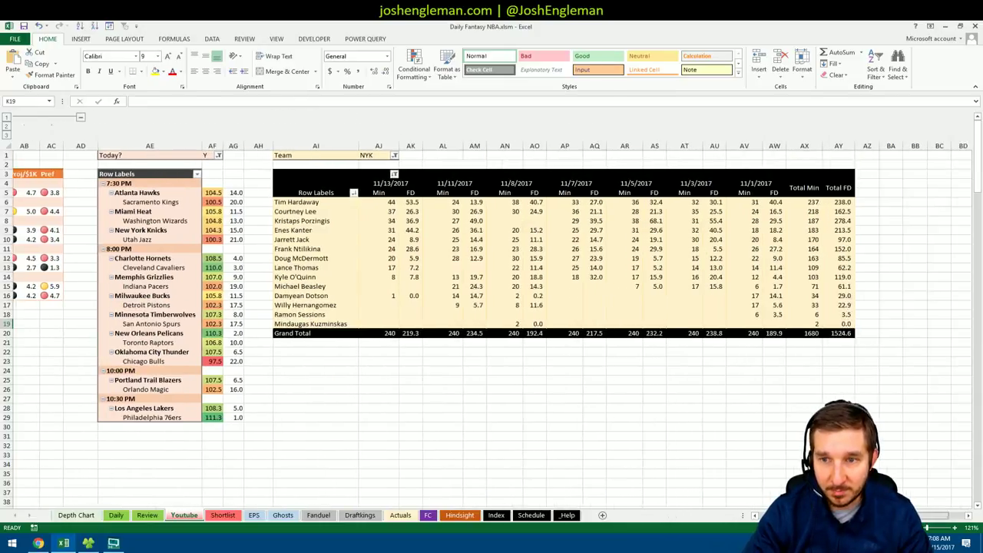
{"action": "left_click", "coordinate": [607, 218]}
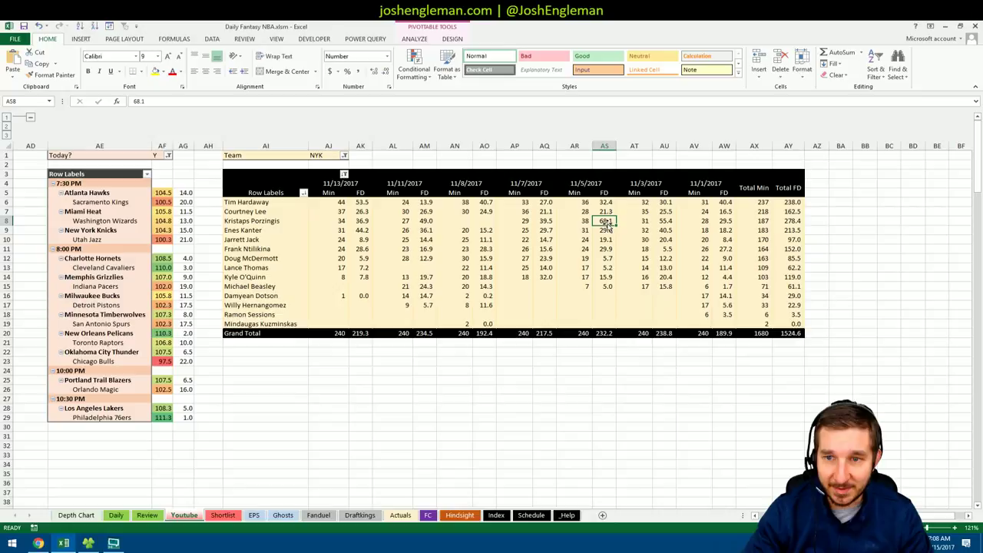
{"action": "left_click", "coordinate": [665, 221]}
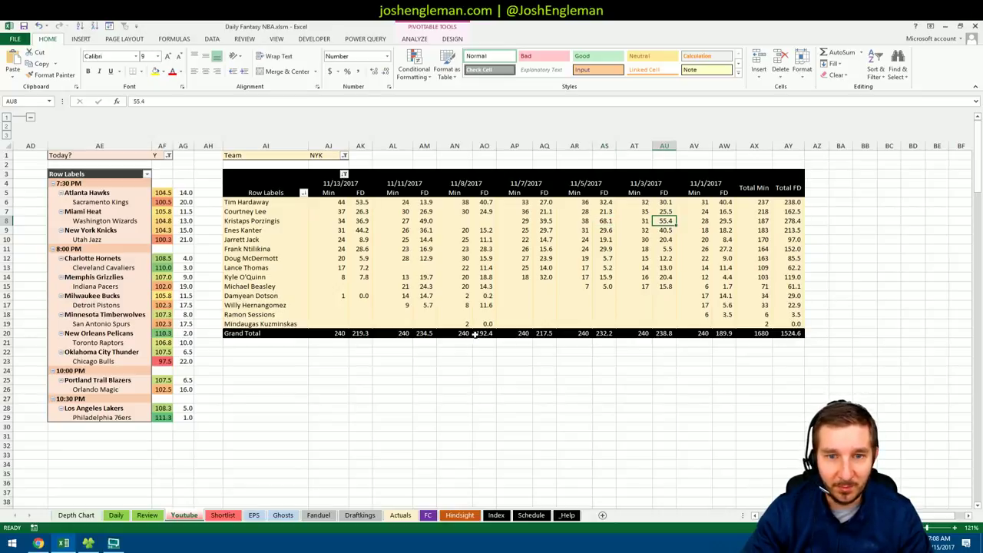
{"action": "left_click", "coordinate": [425, 220]}
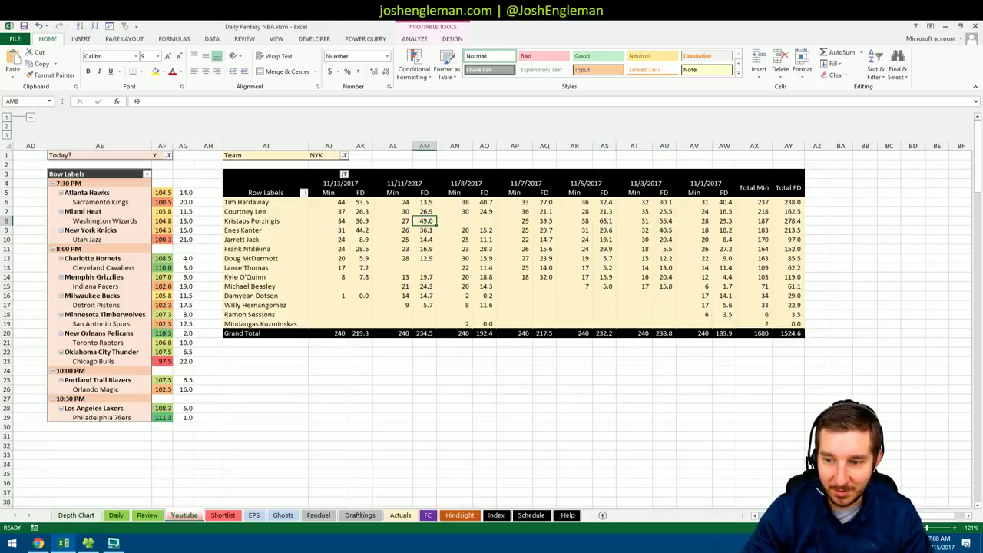
{"action": "scroll", "coordinate": [492, 307], "scroll_direction": "left", "scroll_amount": 8}
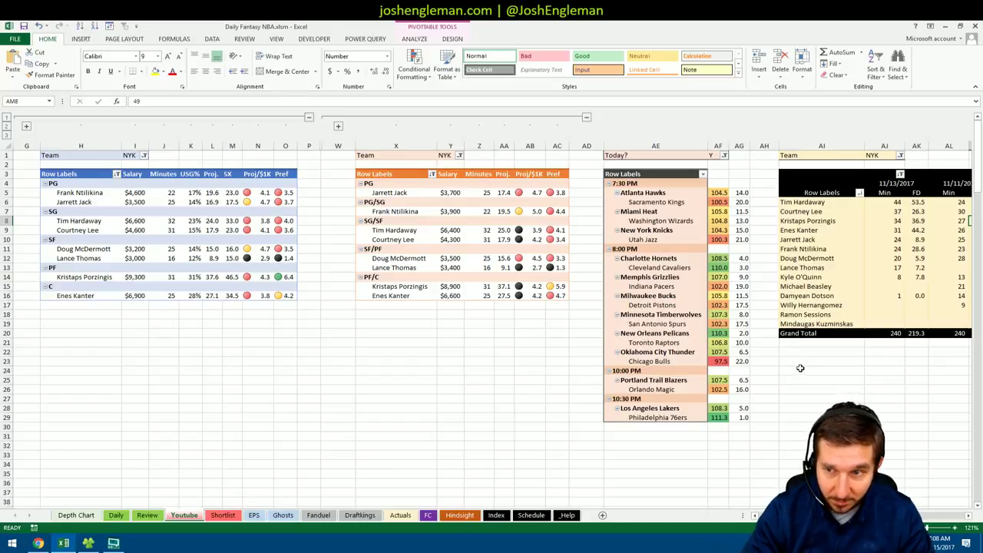
{"action": "left_click", "coordinate": [916, 230]}
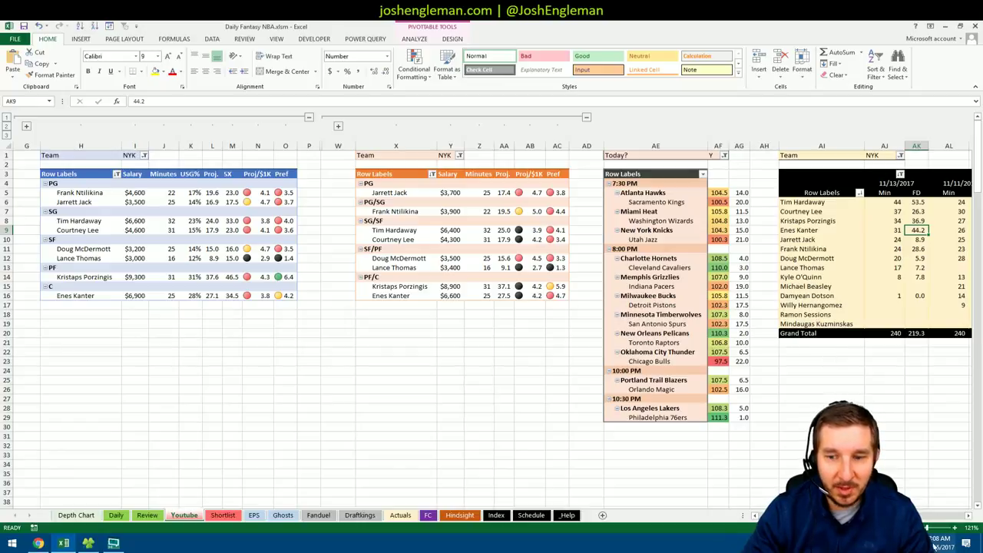
{"action": "scroll", "coordinate": [491, 307], "scroll_direction": "right", "scroll_amount": 10}
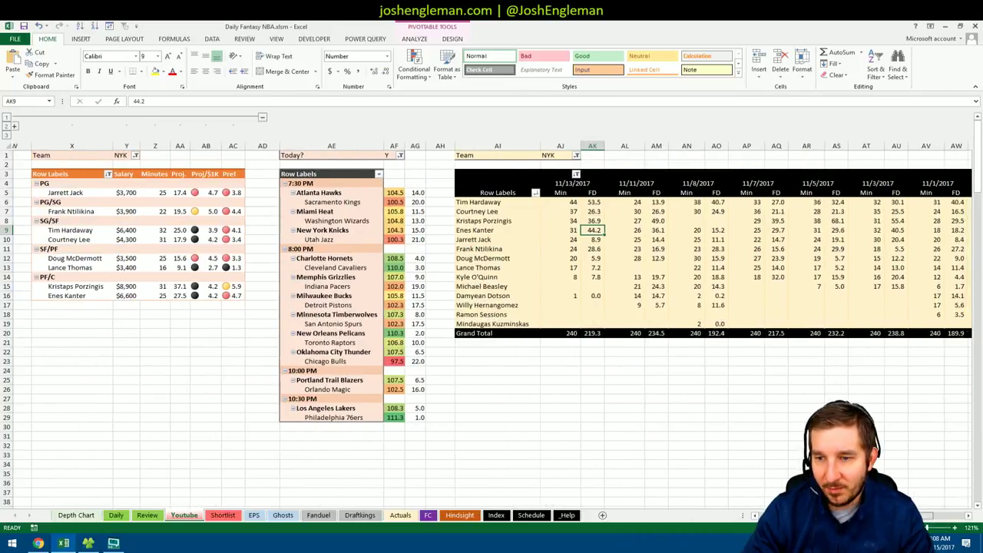
{"action": "scroll", "coordinate": [491, 307], "scroll_direction": "left", "scroll_amount": 10}
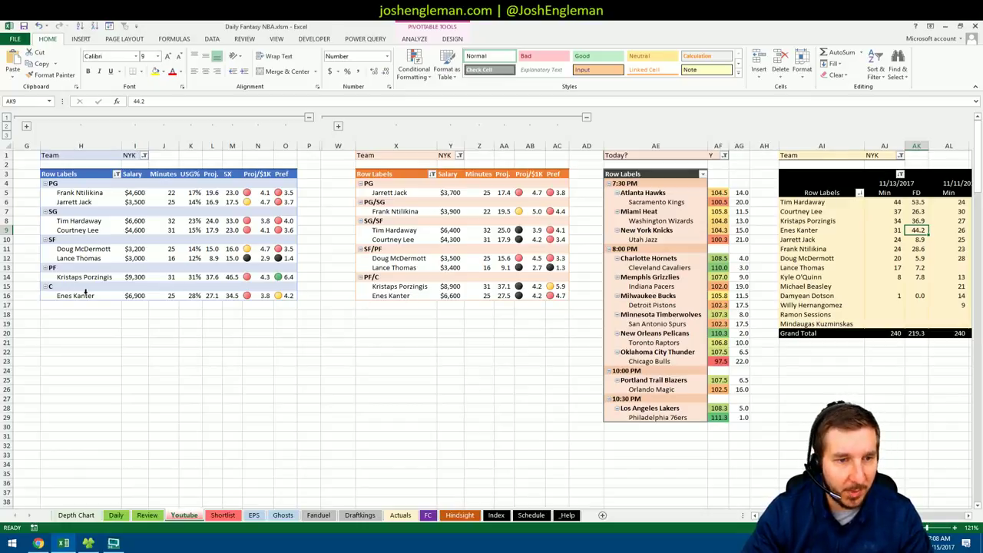
{"action": "left_click", "coordinate": [263, 315]}
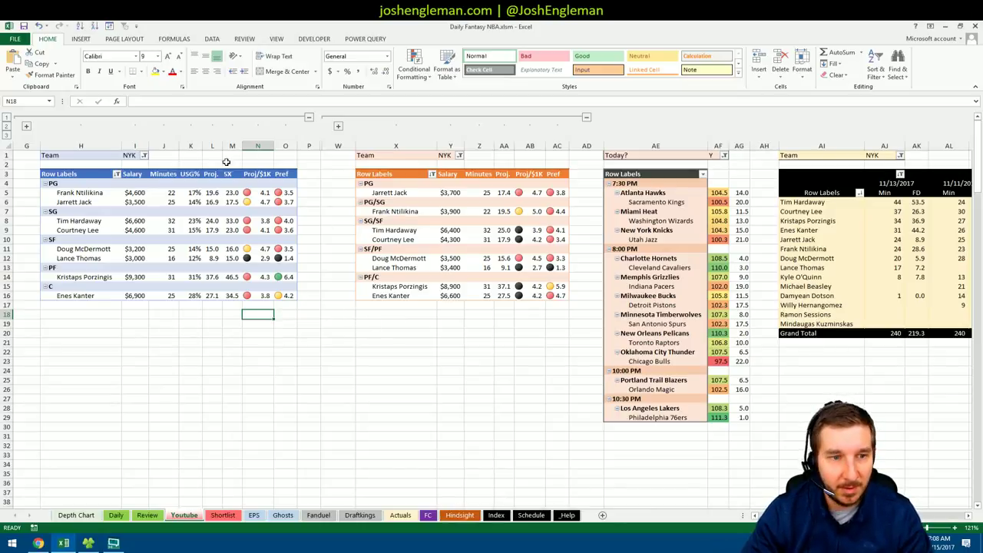
Filter both the blue and the orange player projection tables to team UTA
{"action": "left_click", "coordinate": [144, 155]}
{"action": "left_click_drag", "start_coordinate": [138, 182], "coordinate": [99, 243]}
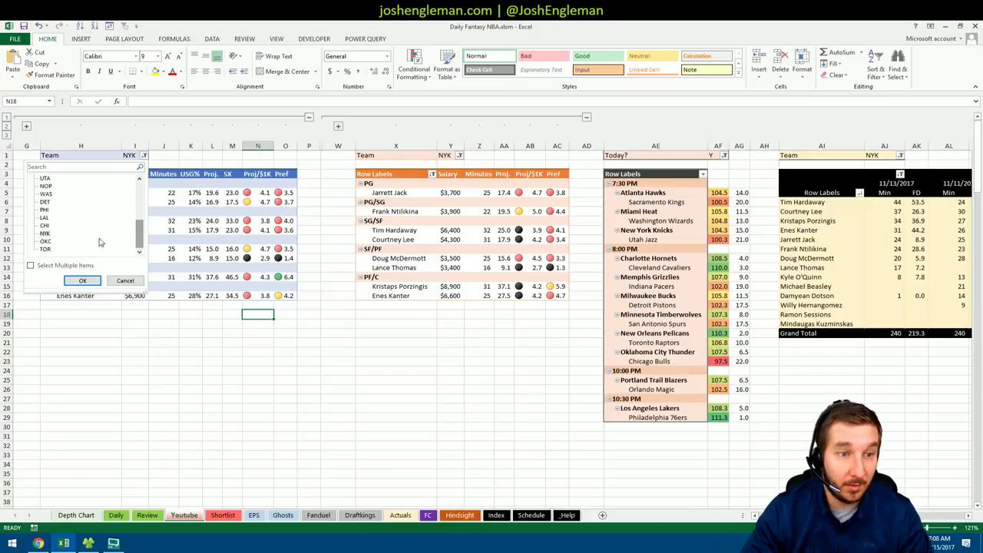
{"action": "left_click", "coordinate": [45, 179]}
{"action": "left_click", "coordinate": [82, 280]}
{"action": "left_click", "coordinate": [459, 155]}
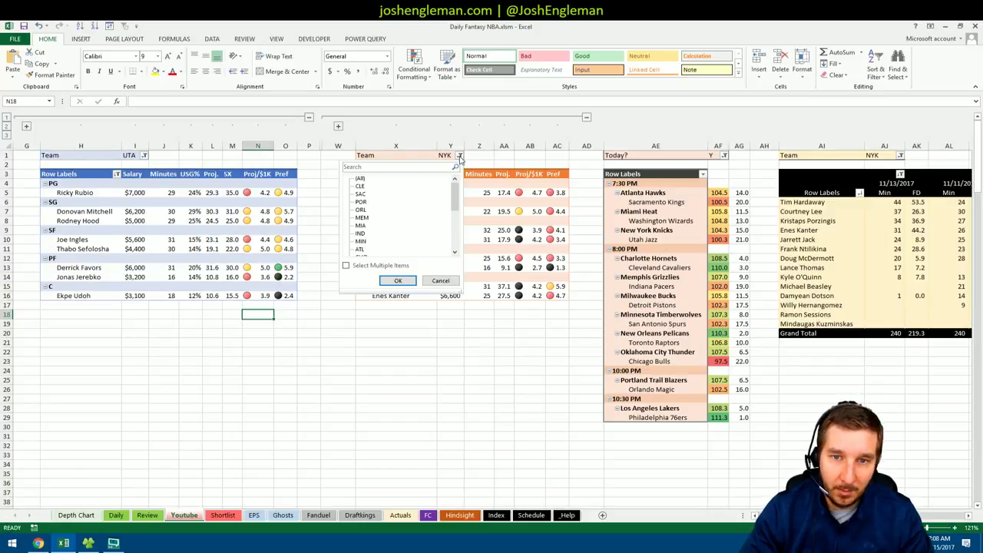
{"action": "left_click_drag", "start_coordinate": [458, 198], "coordinate": [458, 226]}
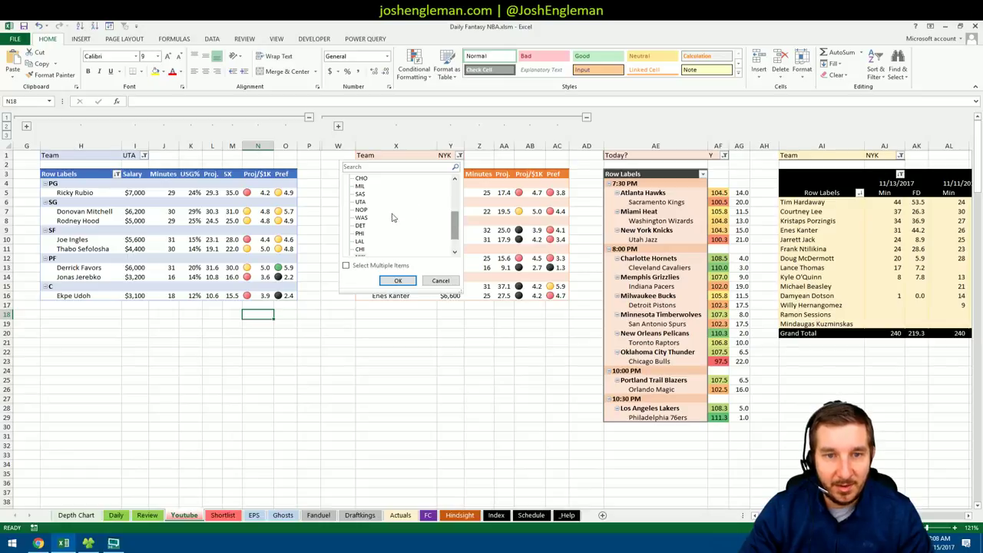
{"action": "left_click", "coordinate": [361, 201]}
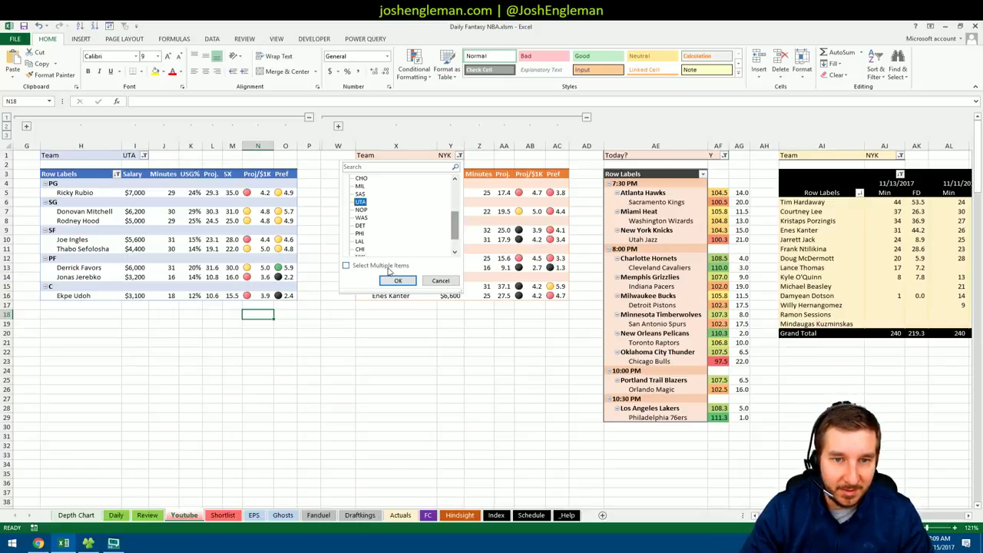
{"action": "left_click", "coordinate": [398, 280]}
Filter the yellow table of past game minutes and points to team UTA
{"action": "left_click", "coordinate": [900, 156]}
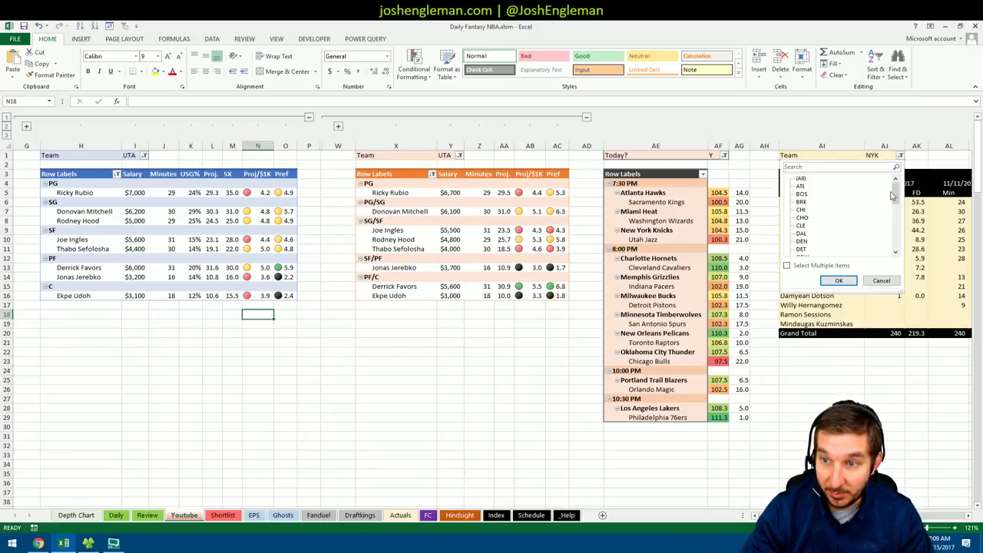
{"action": "left_click_drag", "start_coordinate": [894, 195], "coordinate": [894, 238]}
{"action": "left_click", "coordinate": [809, 241]}
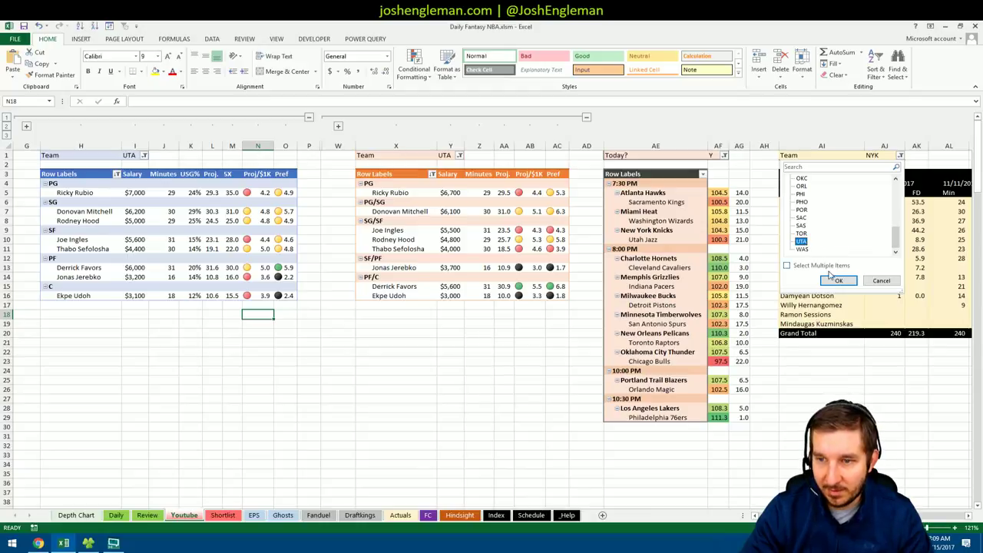
{"action": "left_click", "coordinate": [838, 280]}
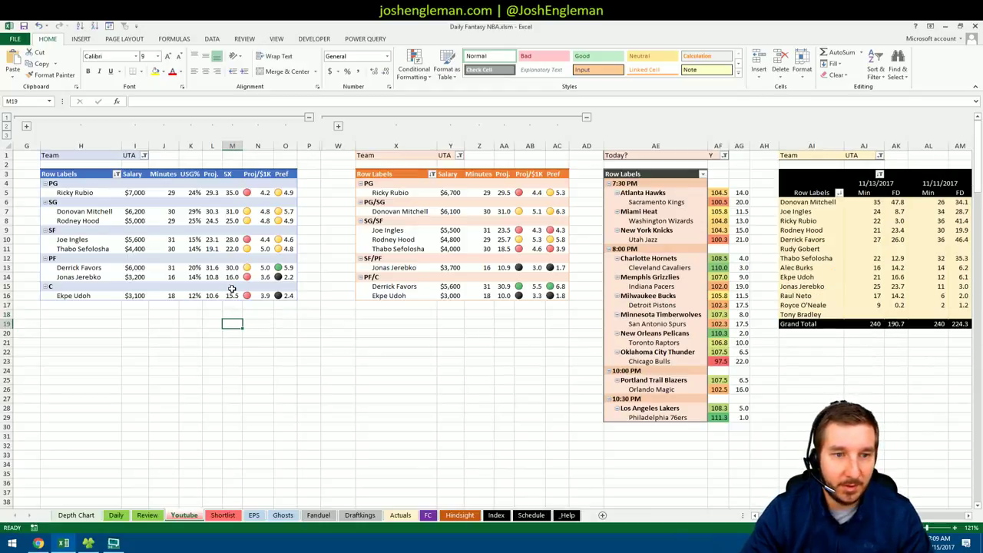
Examine Derrick Favors' salary and projections in both projection tables and his recent minutes and points in the yellow game log
{"action": "left_click_drag", "start_coordinate": [95, 268], "coordinate": [281, 269]}
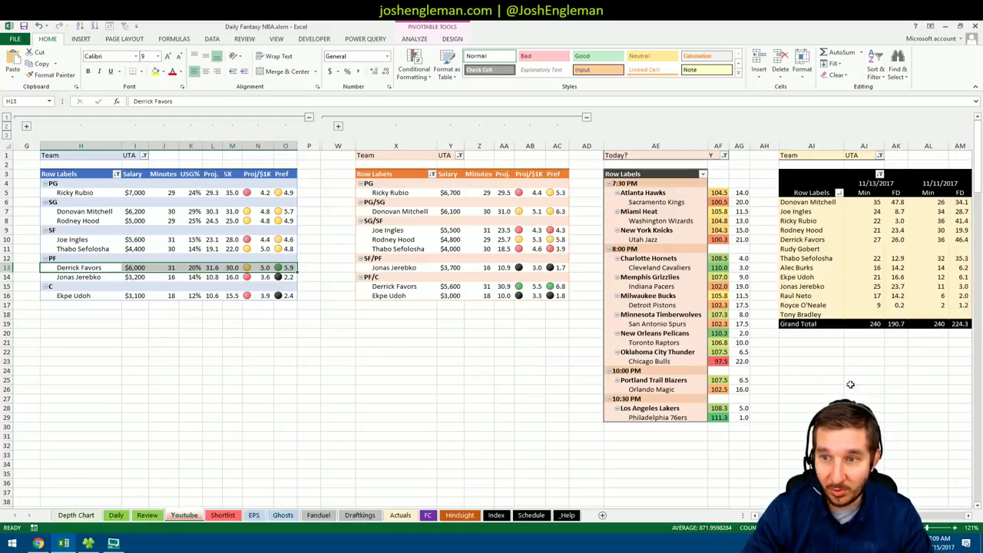
{"action": "scroll", "coordinate": [579, 204], "scroll_direction": "right", "scroll_amount": 5}
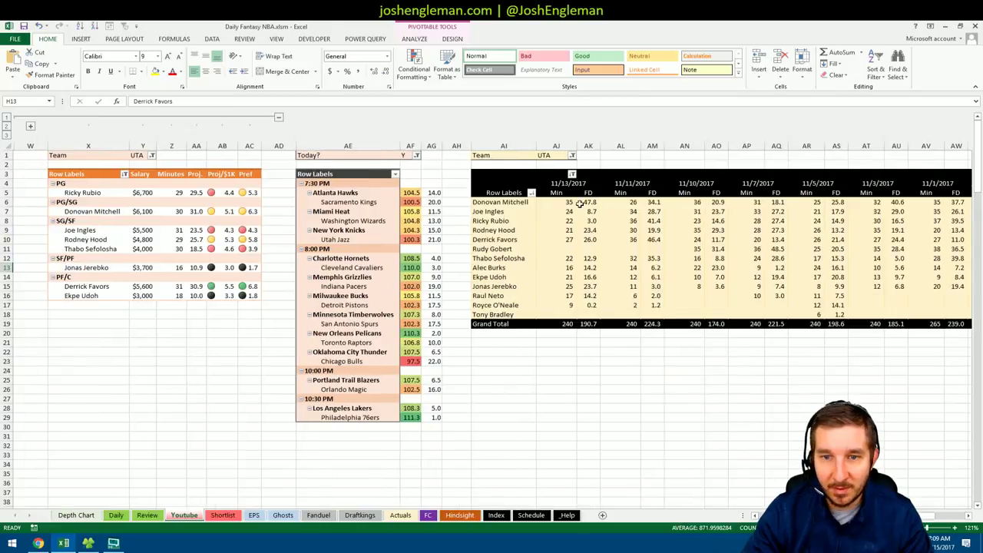
{"action": "left_click", "coordinate": [569, 240]}
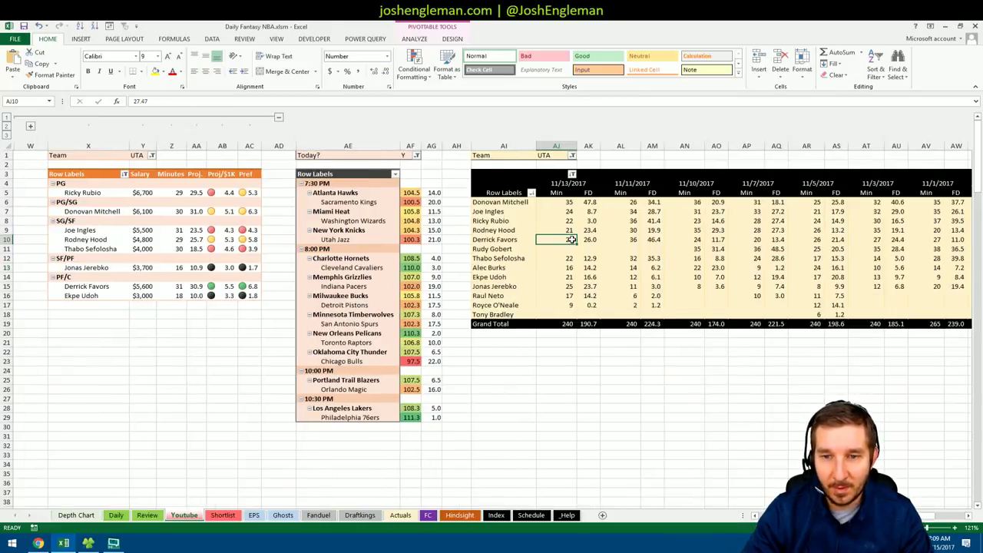
{"action": "left_click", "coordinate": [628, 238]}
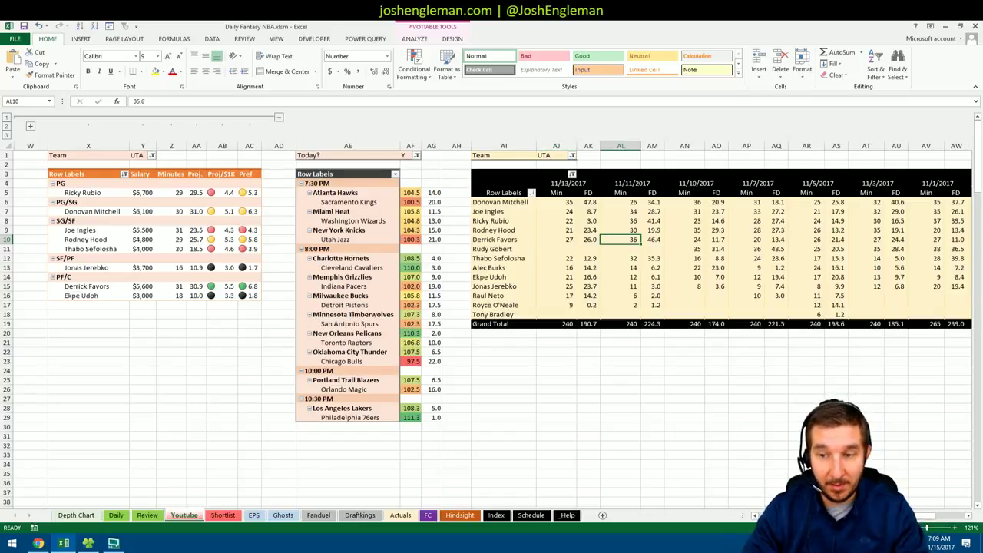
{"action": "scroll", "coordinate": [641, 493], "scroll_direction": "left", "scroll_amount": 5}
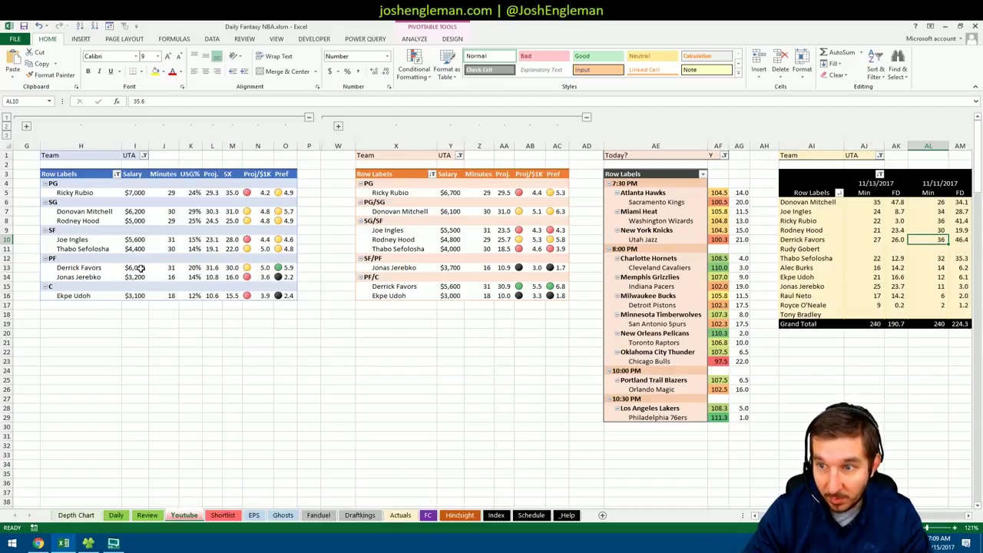
{"action": "left_click_drag", "start_coordinate": [90, 268], "coordinate": [265, 269]}
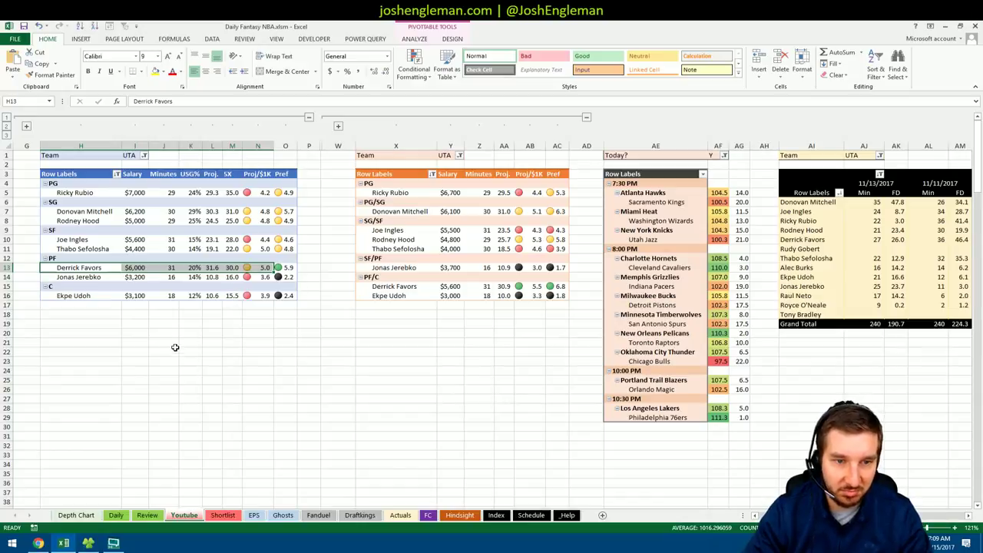
{"action": "left_click", "coordinate": [178, 317]}
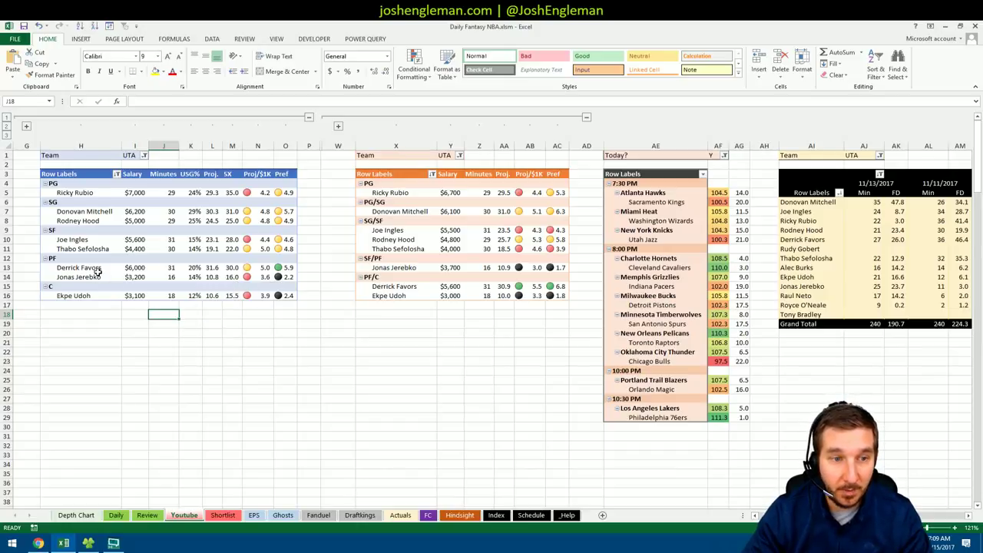
{"action": "left_click_drag", "start_coordinate": [97, 268], "coordinate": [289, 270]}
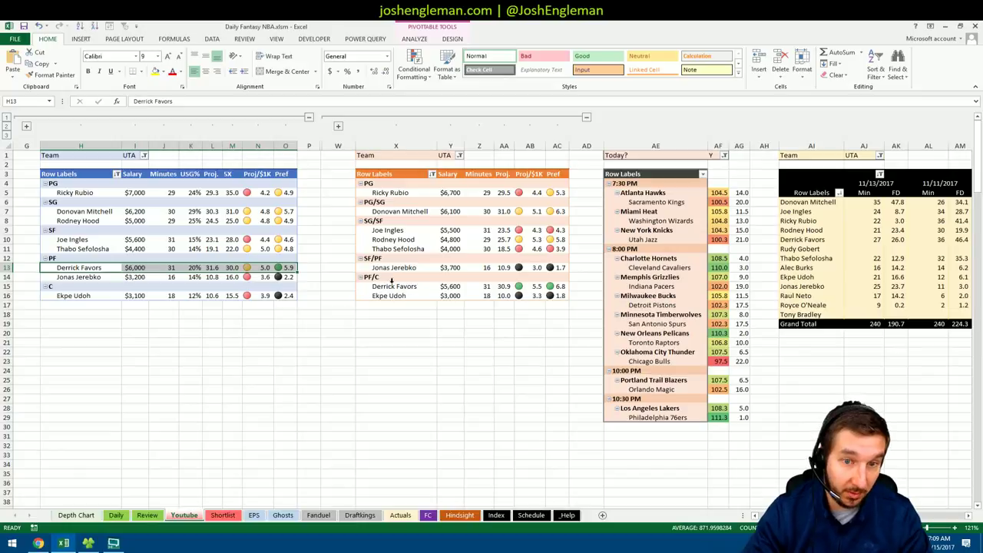
{"action": "left_click", "coordinate": [499, 323]}
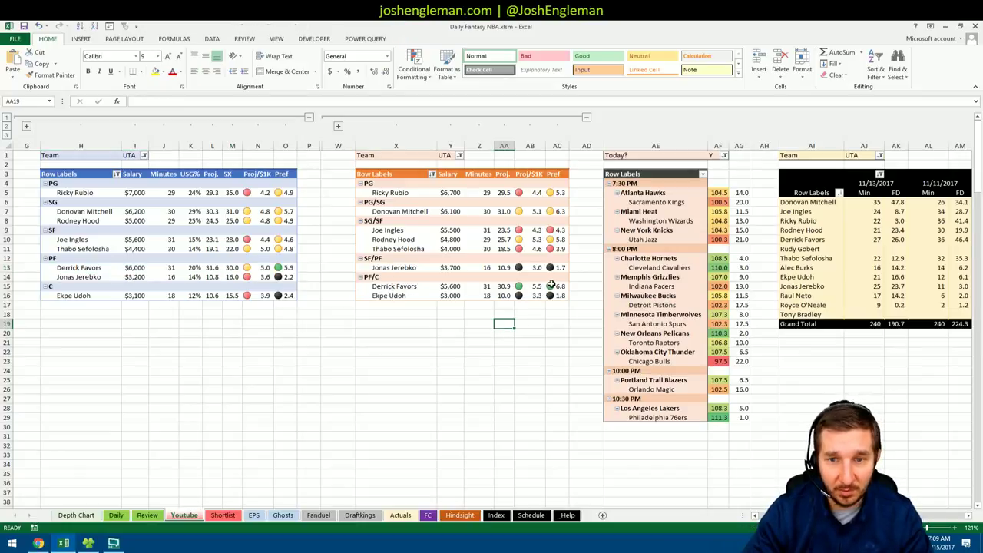
{"action": "left_click_drag", "start_coordinate": [554, 286], "coordinate": [466, 285]}
{"action": "left_click", "coordinate": [530, 342]}
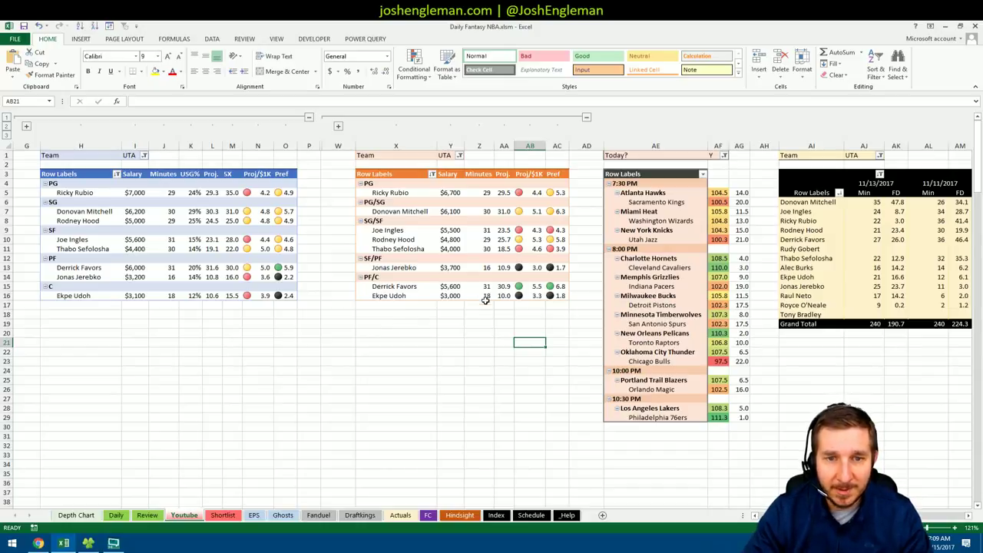
Examine Donovan Mitchell's latest minutes in the yellow game log and his projection in the blue table
{"action": "left_click", "coordinate": [870, 202]}
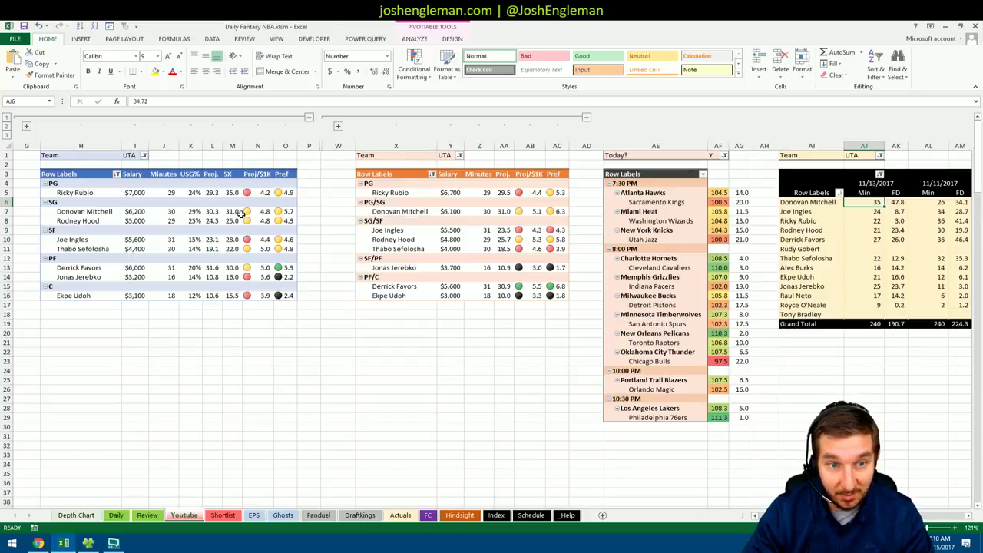
{"action": "left_click", "coordinate": [195, 211]}
{"action": "left_click", "coordinate": [209, 311]}
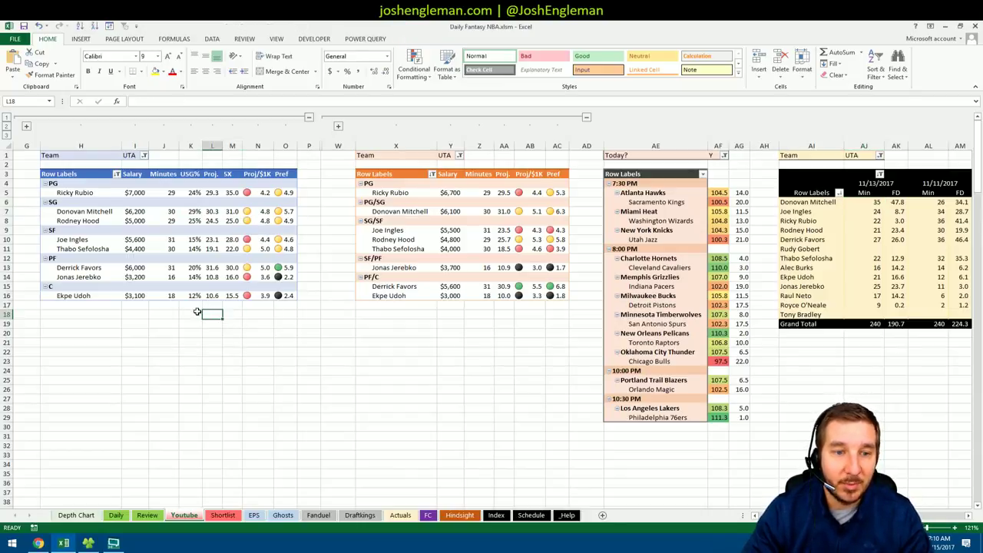
{"action": "left_click", "coordinate": [196, 311]}
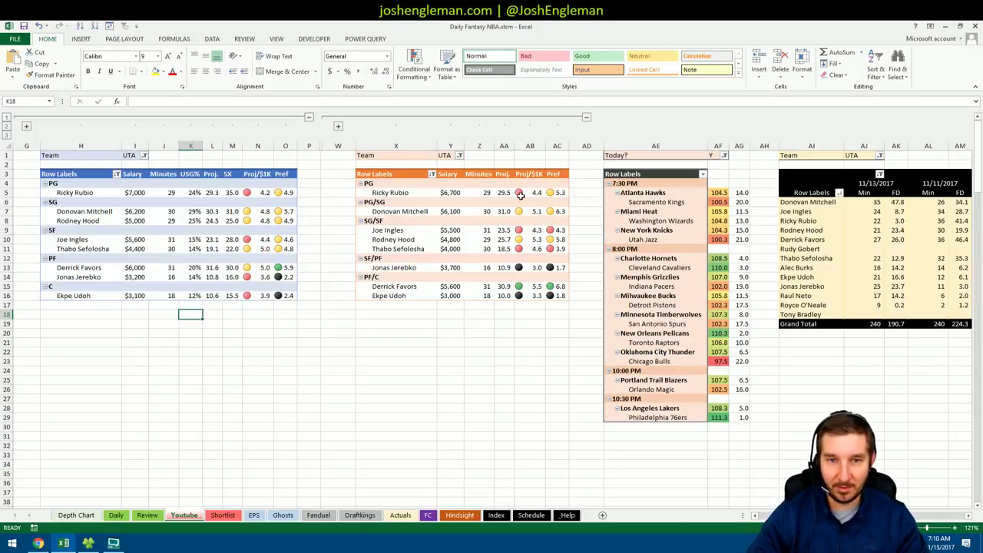
Filter the yellow table of past game minutes and points to team CHO
{"action": "left_click", "coordinate": [880, 156]}
{"action": "left_click", "coordinate": [785, 218]}
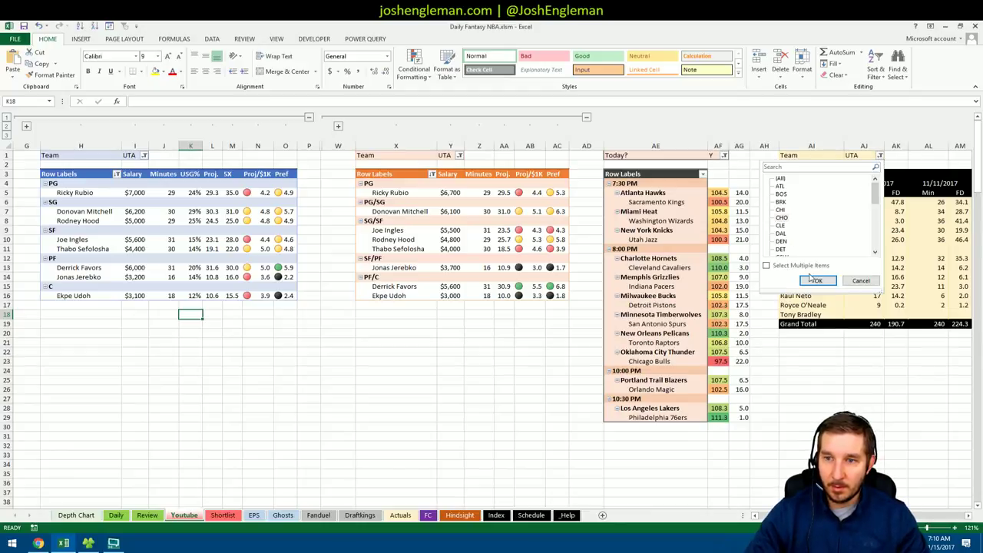
{"action": "left_click", "coordinate": [817, 281]}
Filter both the orange and the blue player projection tables to team CHO
{"action": "left_click", "coordinate": [458, 156]}
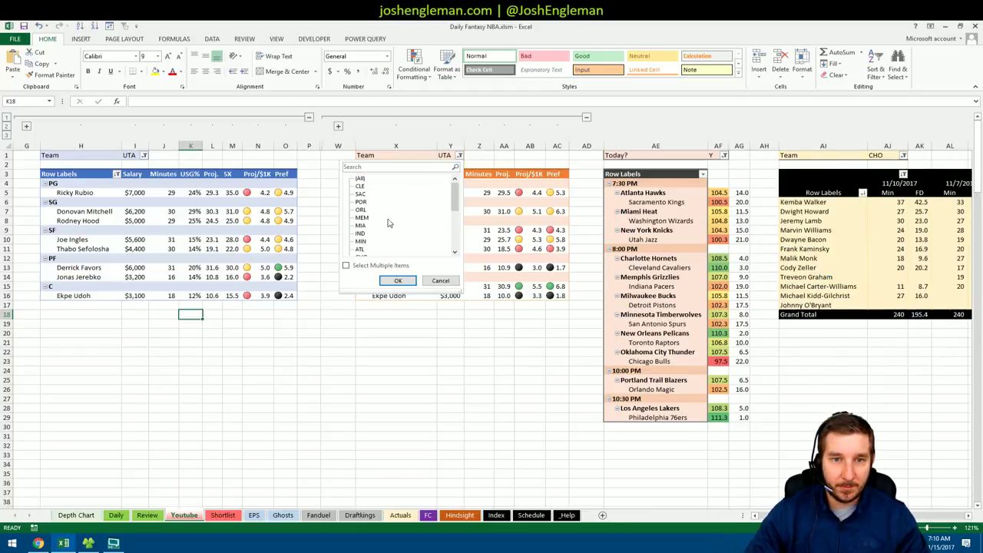
{"action": "scroll", "coordinate": [457, 238], "scroll_direction": "down", "scroll_amount": 5}
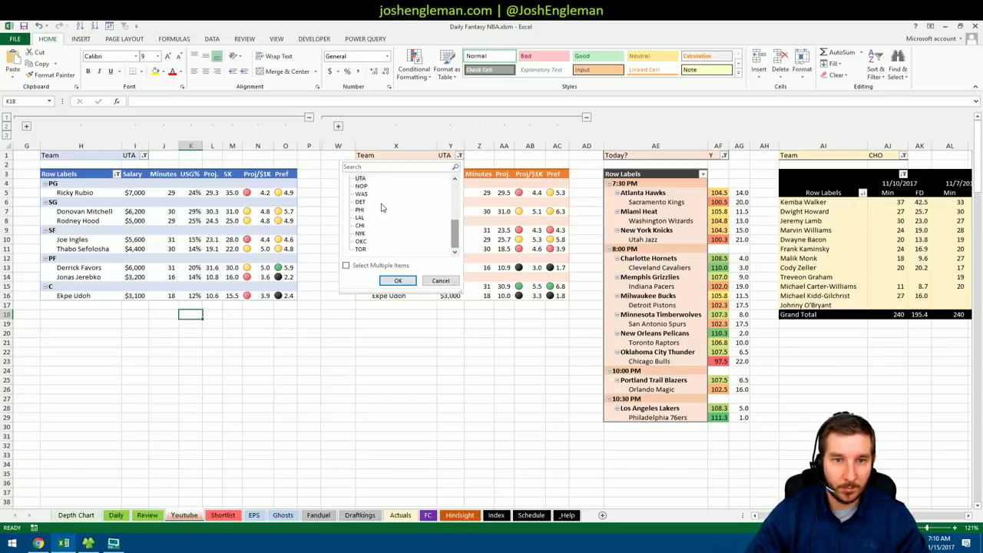
{"action": "scroll", "coordinate": [460, 238], "scroll_direction": "up", "scroll_amount": 2}
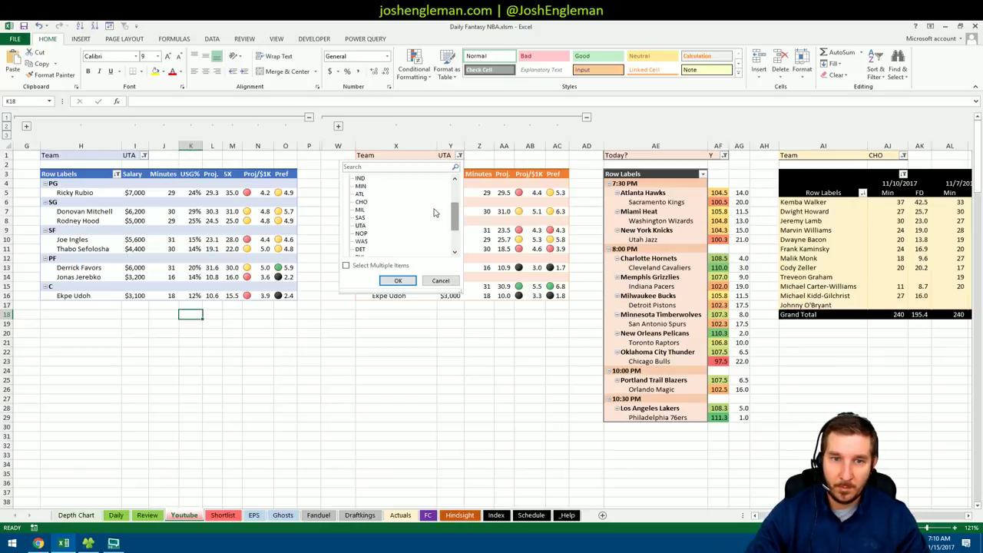
{"action": "left_click", "coordinate": [365, 203]}
{"action": "left_click", "coordinate": [398, 280]}
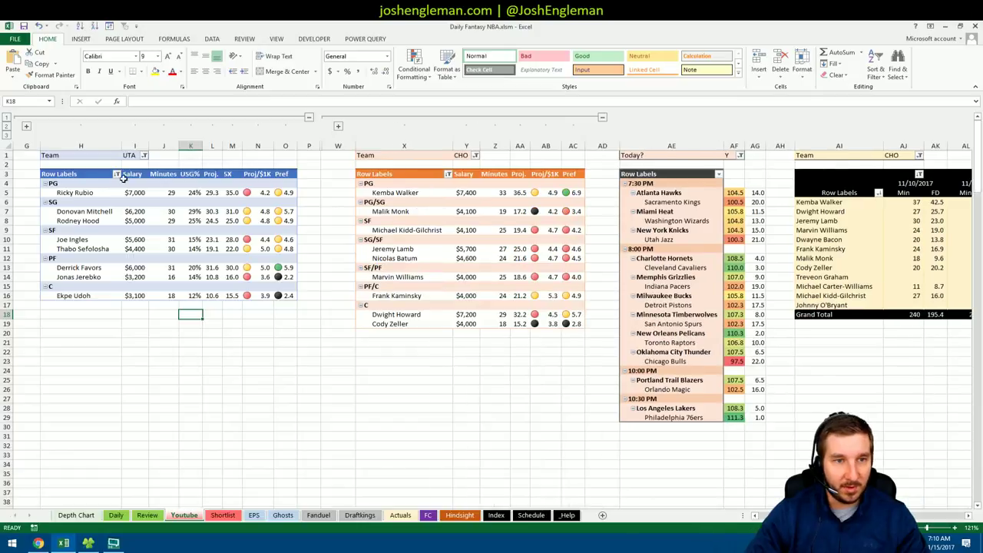
{"action": "left_click", "coordinate": [144, 155]}
{"action": "scroll", "coordinate": [141, 204], "scroll_direction": "down", "scroll_amount": 3}
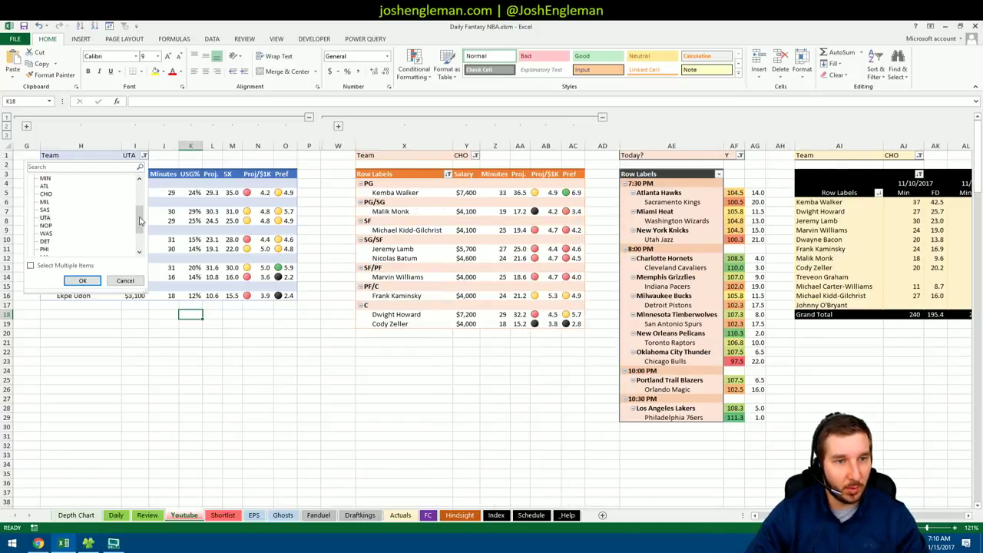
{"action": "left_click", "coordinate": [48, 194]}
{"action": "left_click", "coordinate": [82, 280]}
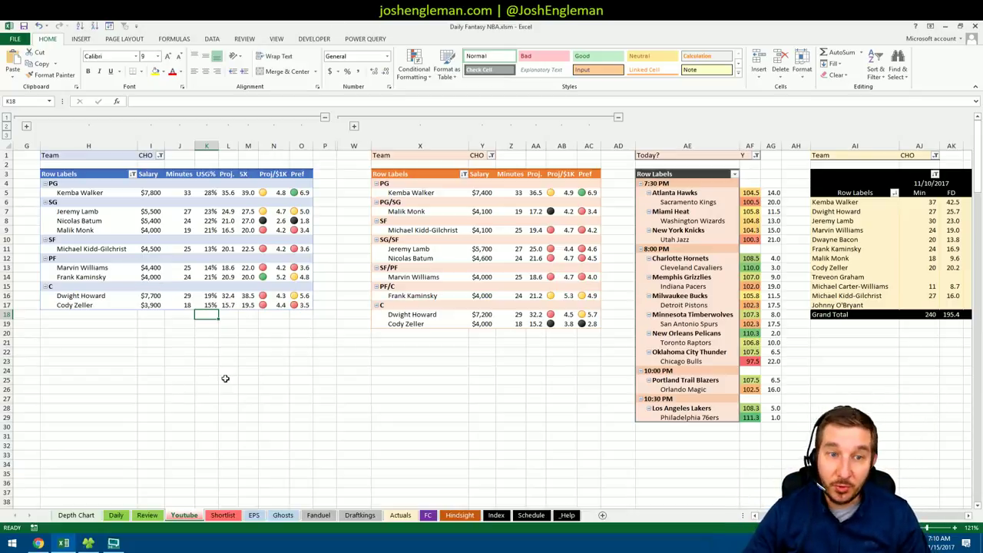
Examine the Charlotte players' minutes, usage and projections in the blue table, including Jeremy Lamb's salary
{"action": "left_click", "coordinate": [234, 324]}
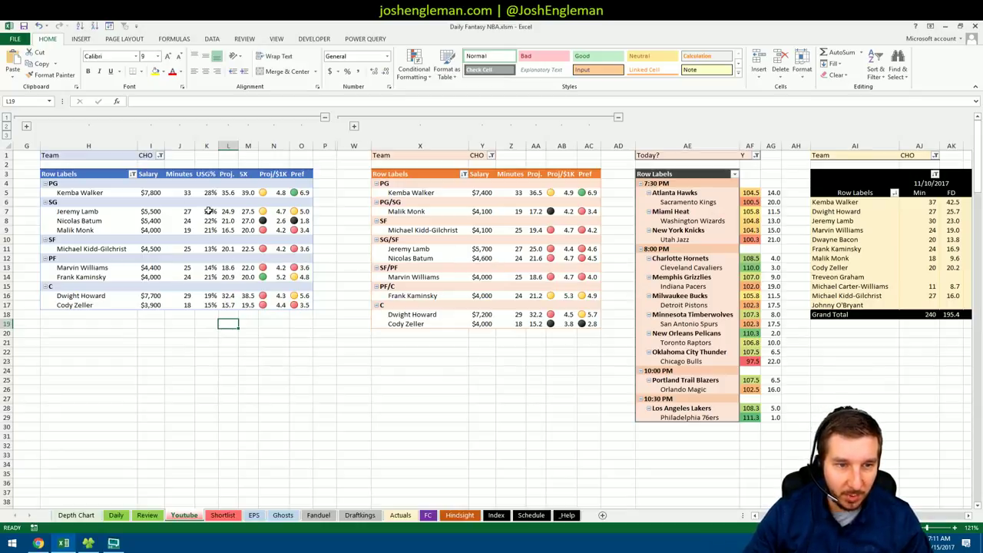
{"action": "mouse_move", "coordinate": [283, 305]}
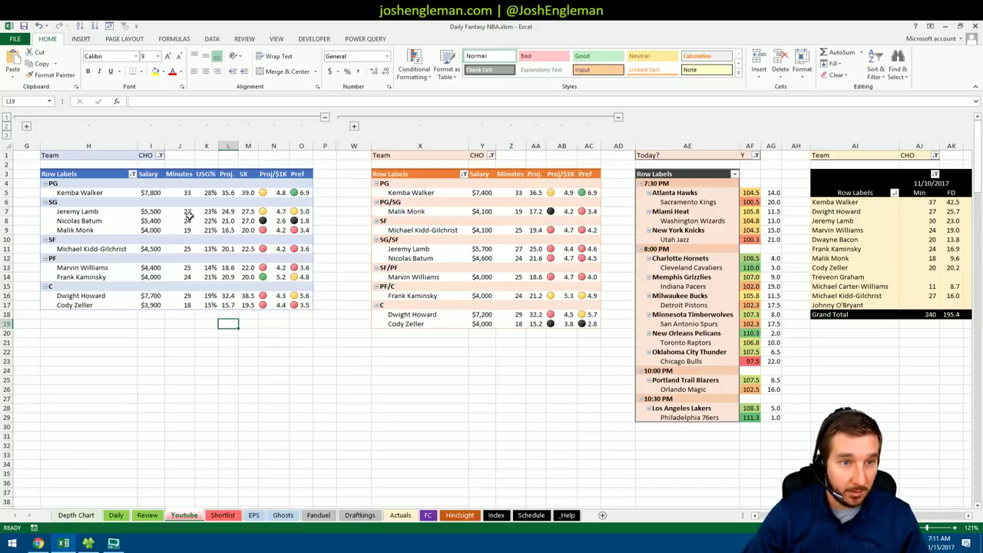
{"action": "left_click", "coordinate": [161, 212]}
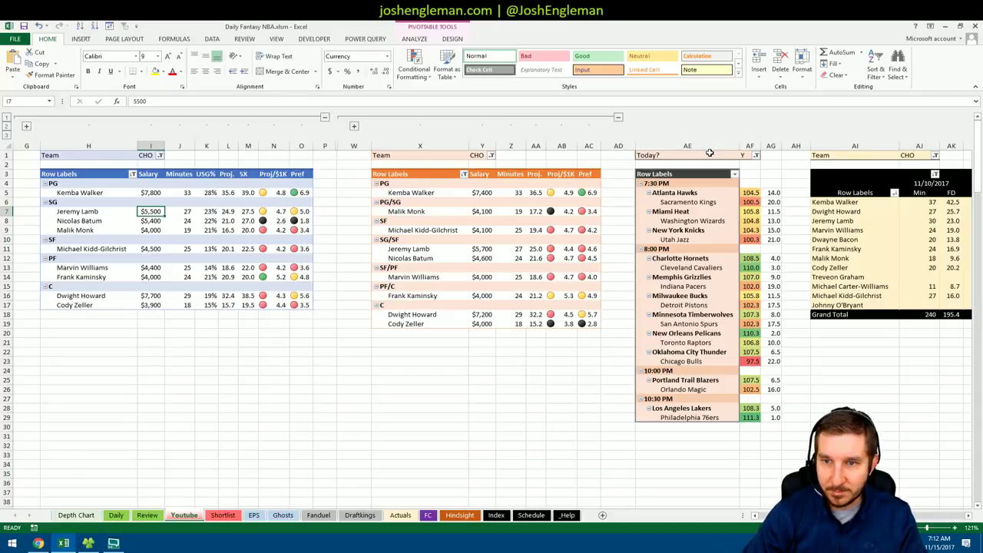
Filter both the blue and the orange player projection tables to team CLE
{"action": "left_click", "coordinate": [160, 155]}
{"action": "left_click", "coordinate": [60, 186]}
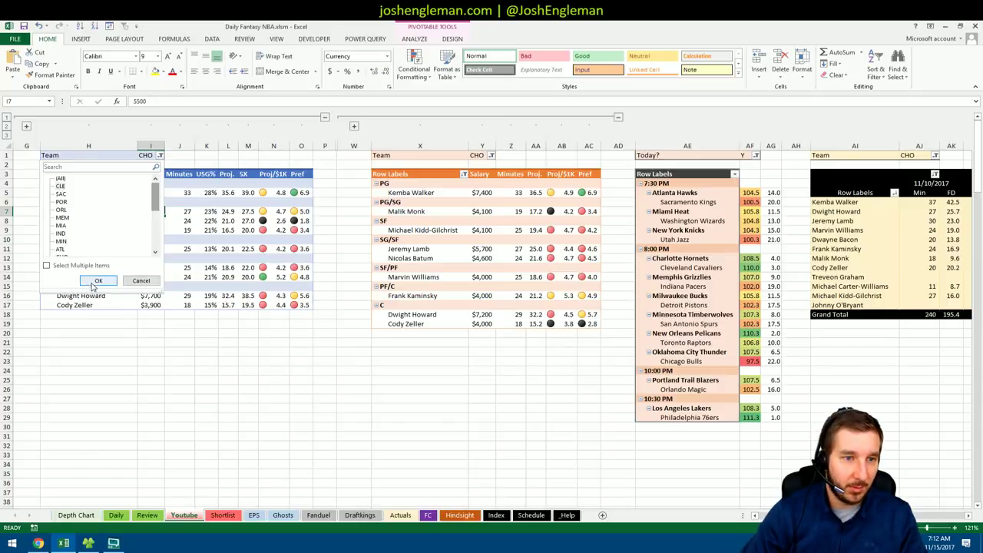
{"action": "left_click", "coordinate": [99, 280]}
{"action": "left_click", "coordinate": [471, 155]}
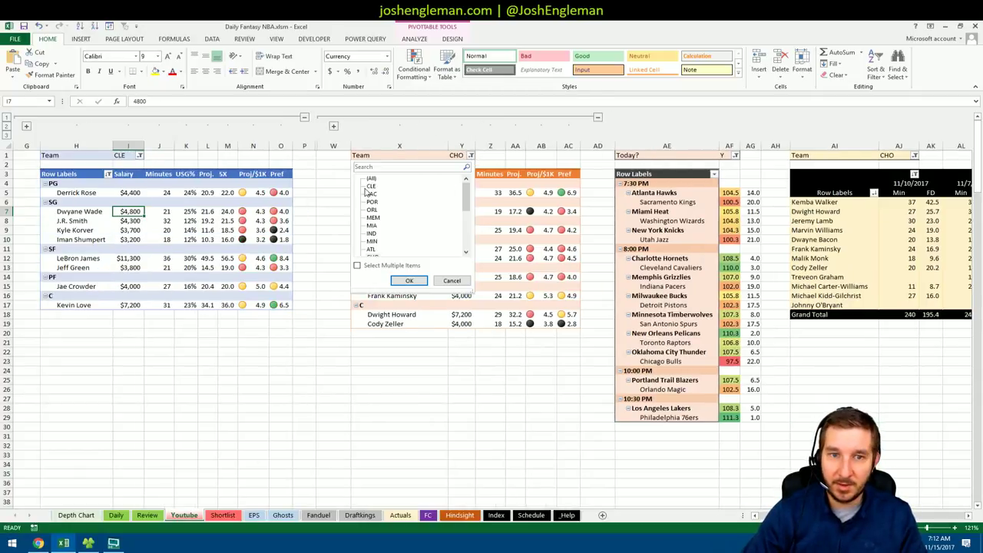
{"action": "left_click", "coordinate": [371, 186]}
{"action": "left_click", "coordinate": [409, 280]}
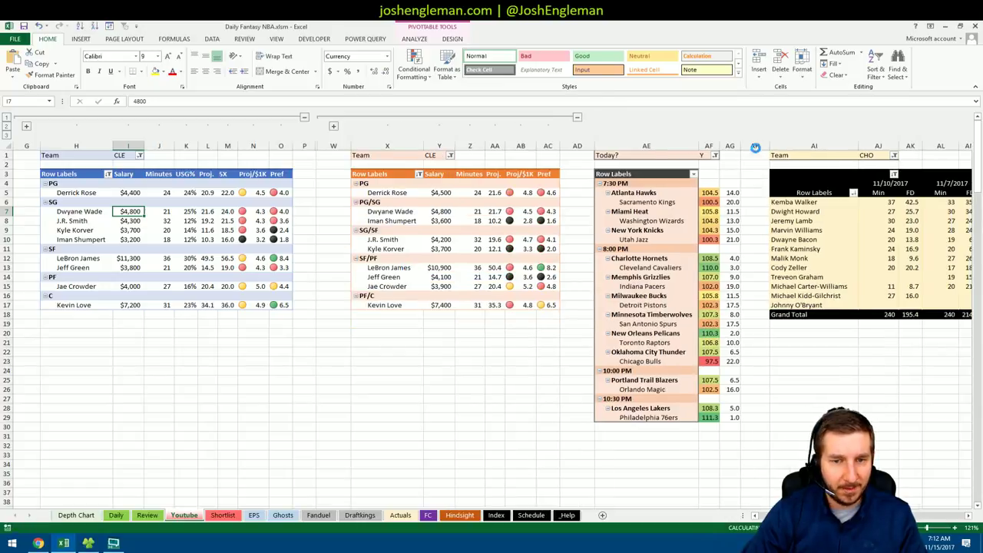
Filter the yellow table of past game minutes and points to team CLE
{"action": "left_click", "coordinate": [894, 155]}
{"action": "left_click", "coordinate": [812, 225]}
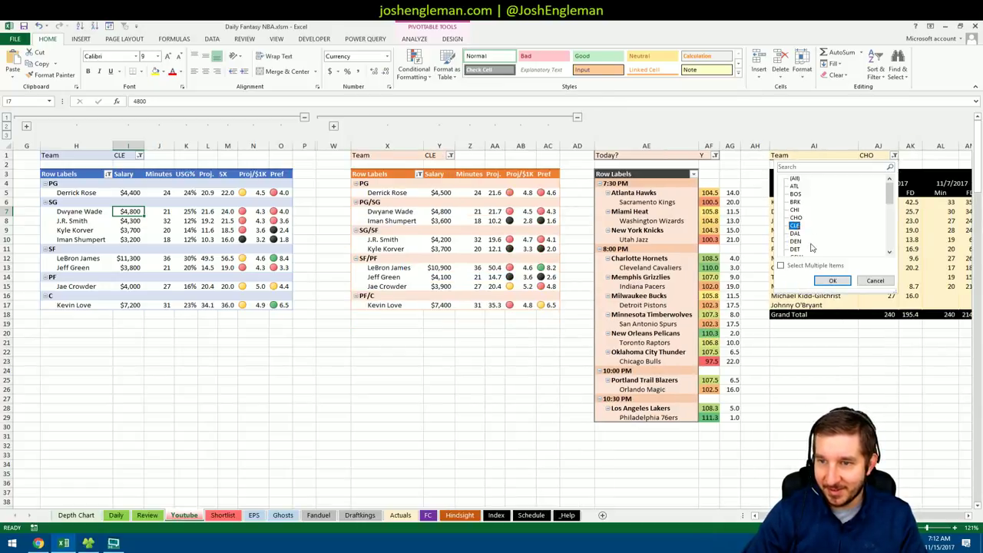
{"action": "left_click", "coordinate": [832, 281]}
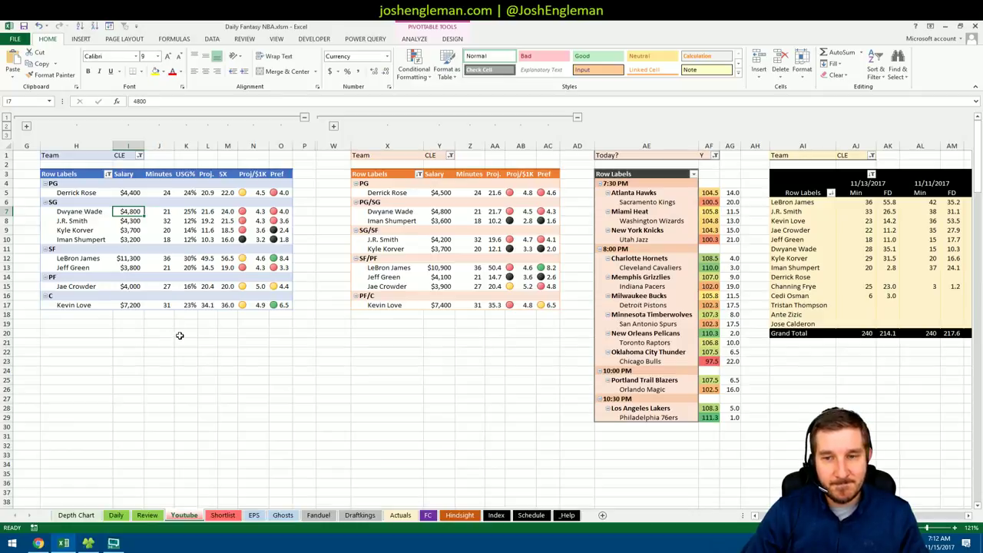
Set the number format of the rank column AG, beside the implied team totals, to General
{"action": "left_click_drag", "start_coordinate": [731, 268], "coordinate": [647, 265]}
{"action": "left_click", "coordinate": [730, 269]}
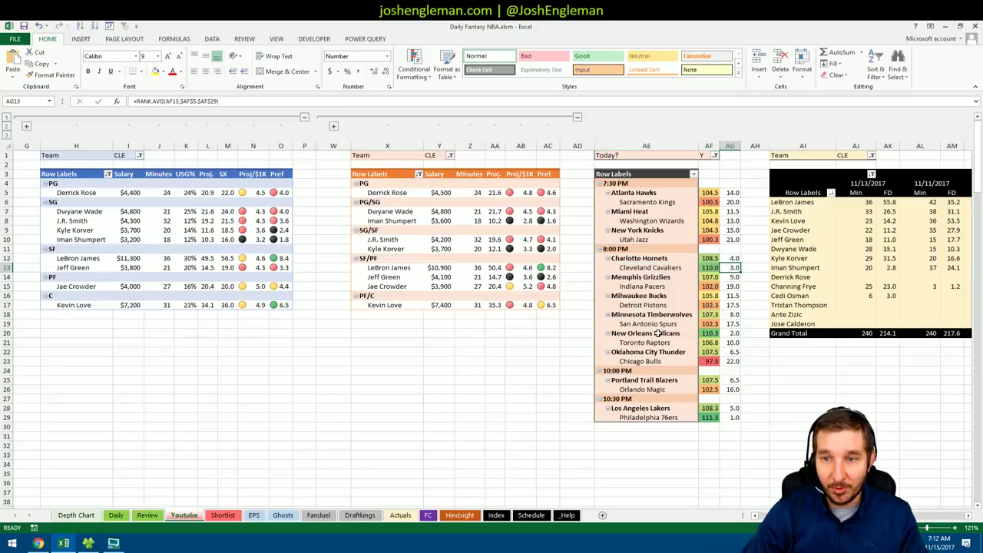
{"action": "left_click", "coordinate": [731, 145]}
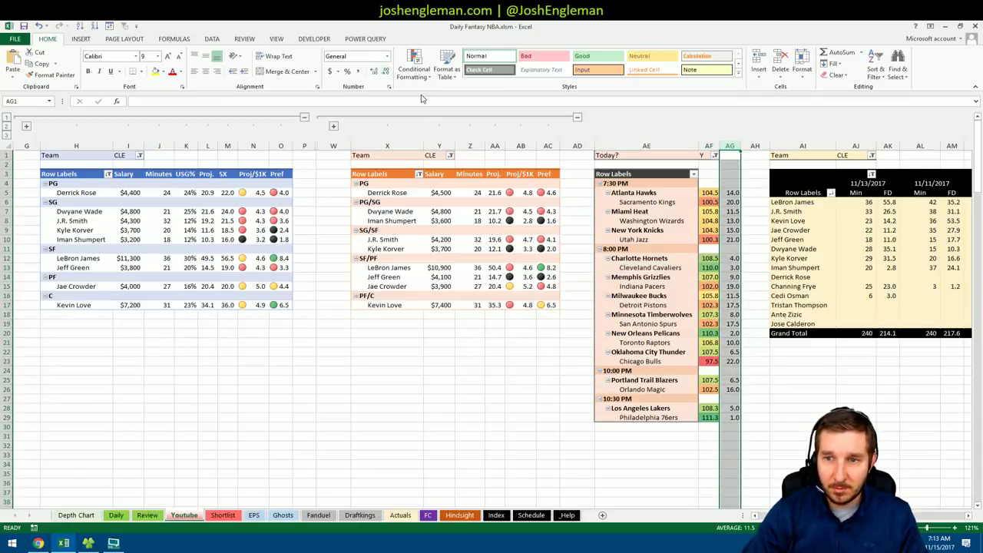
{"action": "left_click", "coordinate": [387, 56]}
{"action": "left_click", "coordinate": [382, 75]}
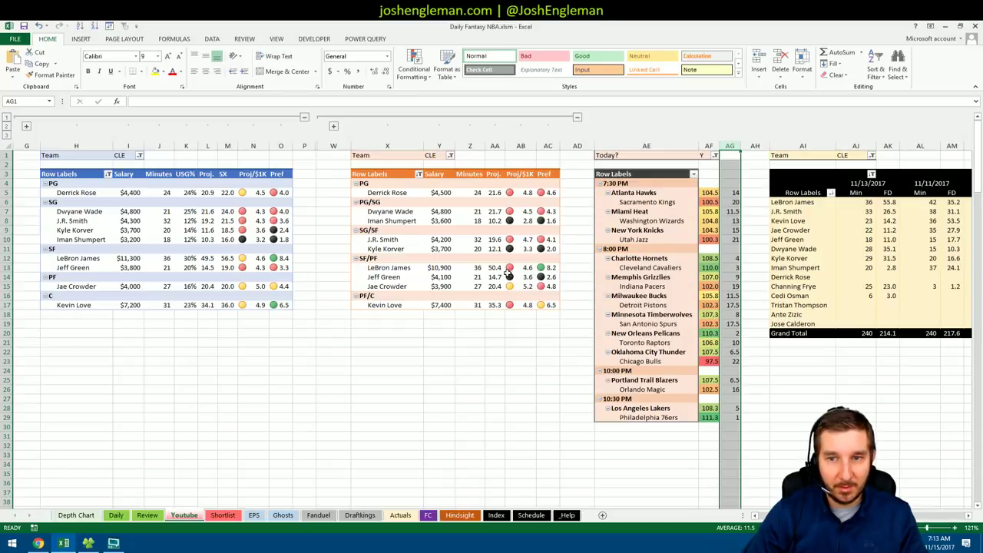
{"action": "left_click", "coordinate": [500, 388]}
{"action": "left_click", "coordinate": [167, 363]}
{"action": "left_click", "coordinate": [102, 335]}
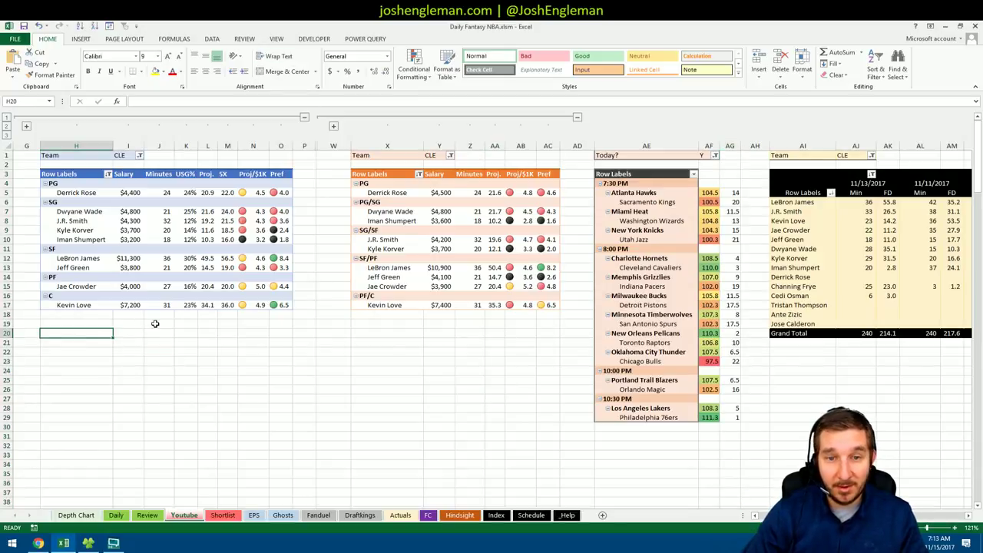
Examine the projected minutes of LeBron James and Kevin Love and the implied total of the Cleveland Cavaliers
{"action": "mouse_move", "coordinate": [181, 259]}
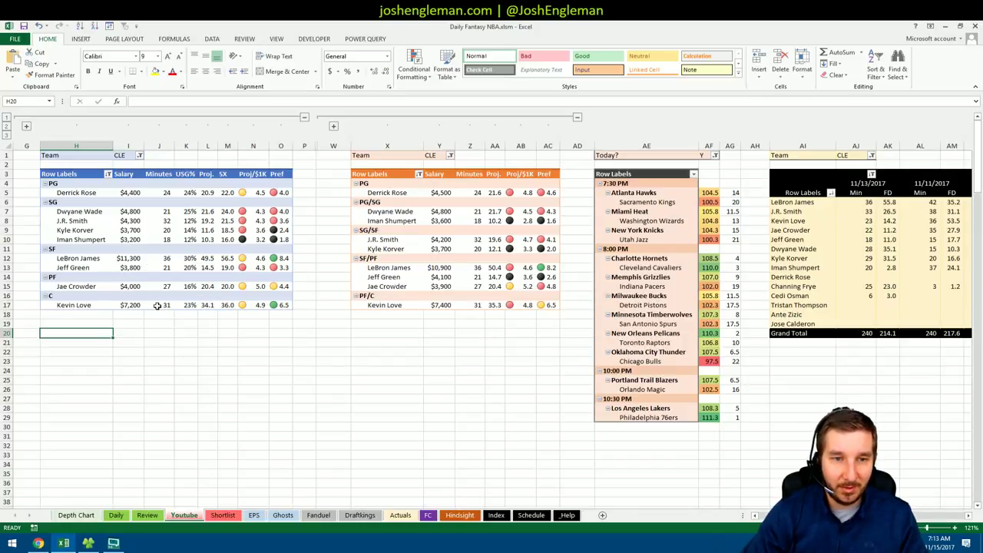
{"action": "mouse_move", "coordinate": [158, 304]}
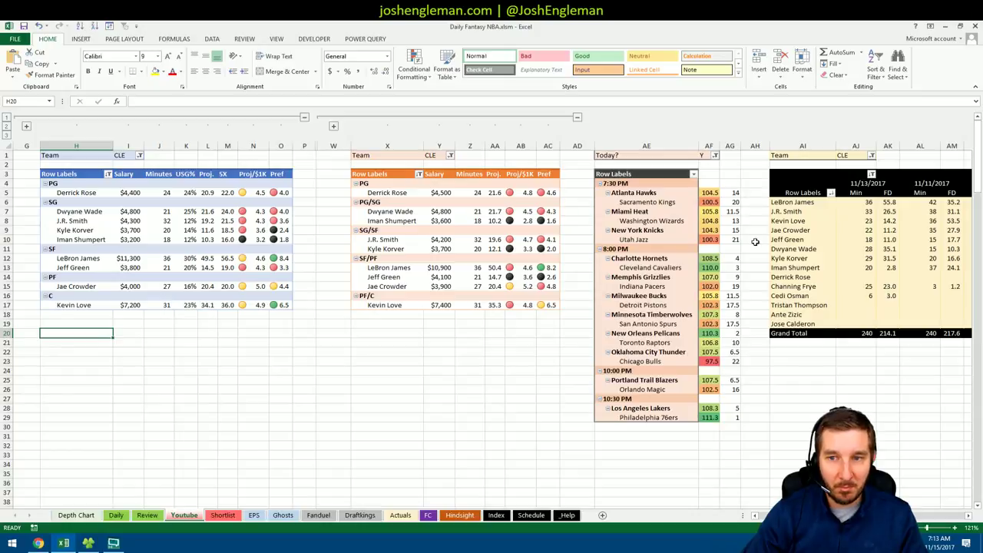
{"action": "left_click", "coordinate": [717, 267]}
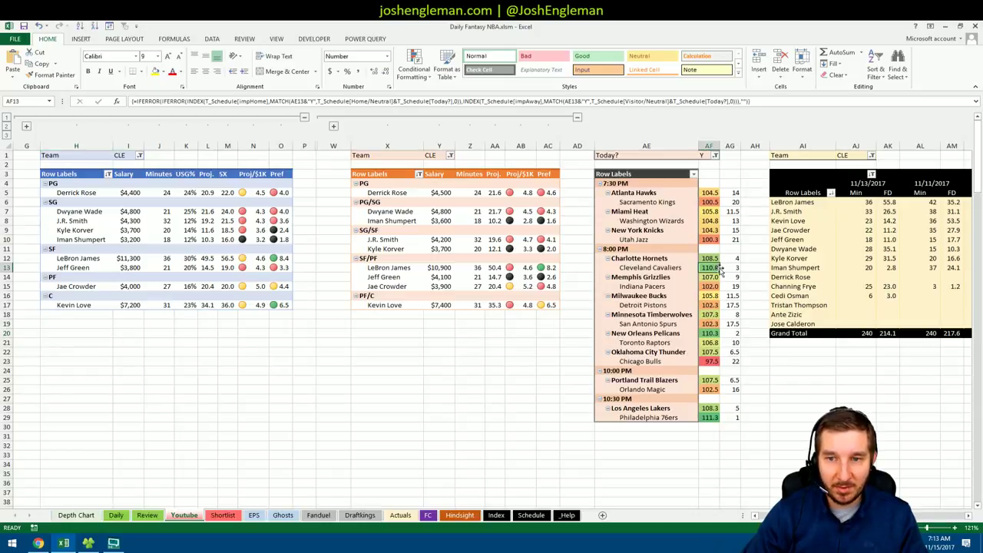
{"action": "left_click", "coordinate": [443, 325]}
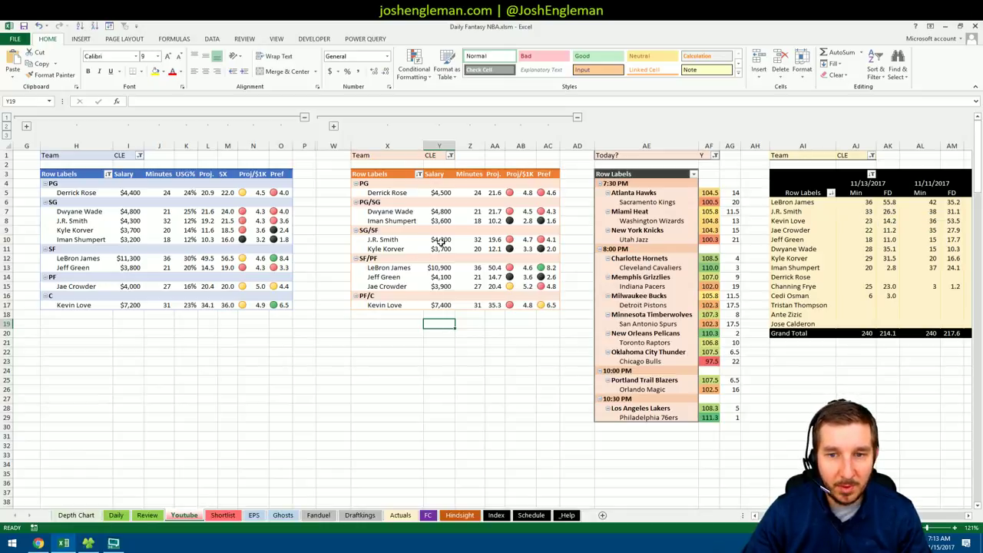
Show the field list of the blue projection PivotTable and add the %pts field to it
{"action": "left_click", "coordinate": [251, 221]}
{"action": "right_click", "coordinate": [192, 221]}
{"action": "left_click", "coordinate": [254, 366]}
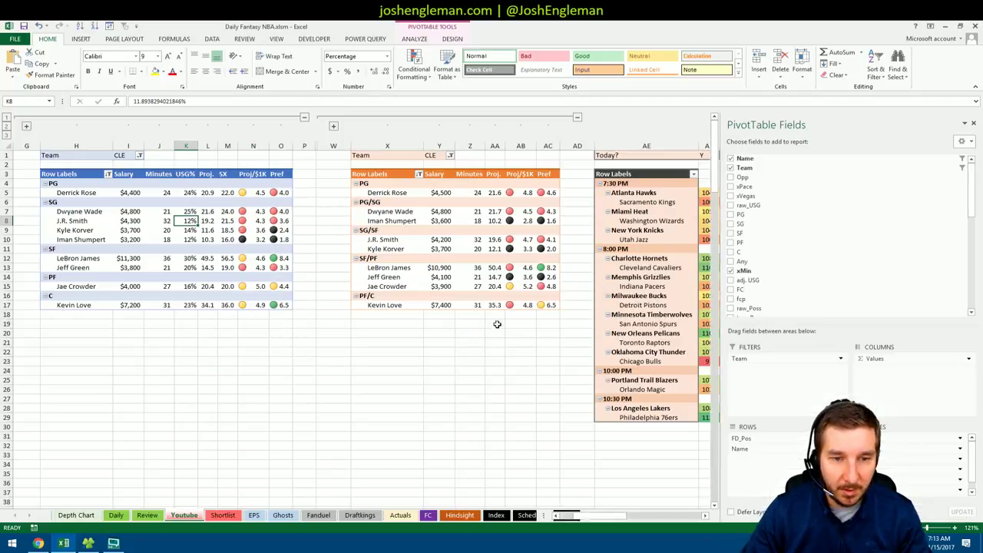
{"action": "scroll", "coordinate": [971, 182], "scroll_direction": "down", "scroll_amount": 10}
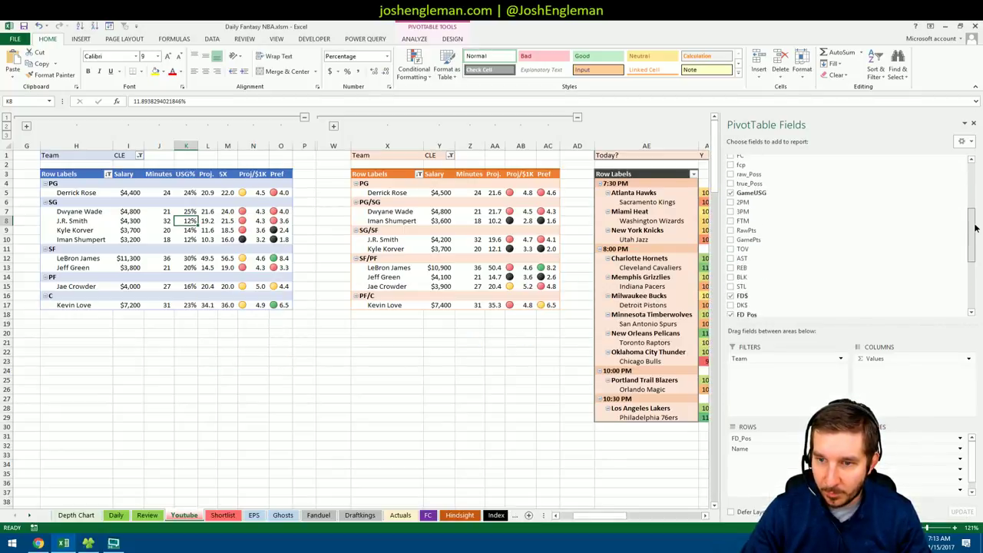
{"action": "left_click", "coordinate": [753, 241]}
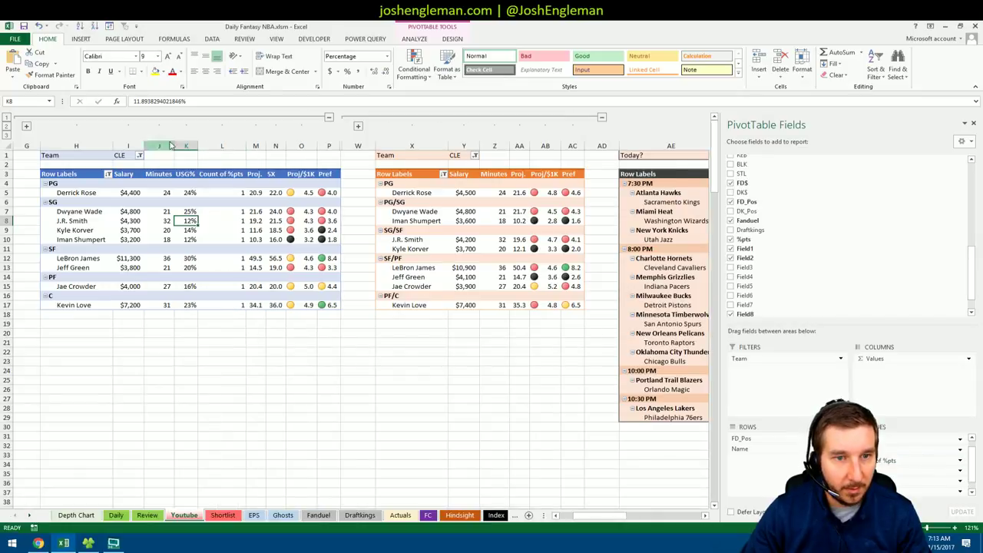
Summarize the added %pts value field by Average and give it the custom name %pts
{"action": "left_click", "coordinate": [959, 461]}
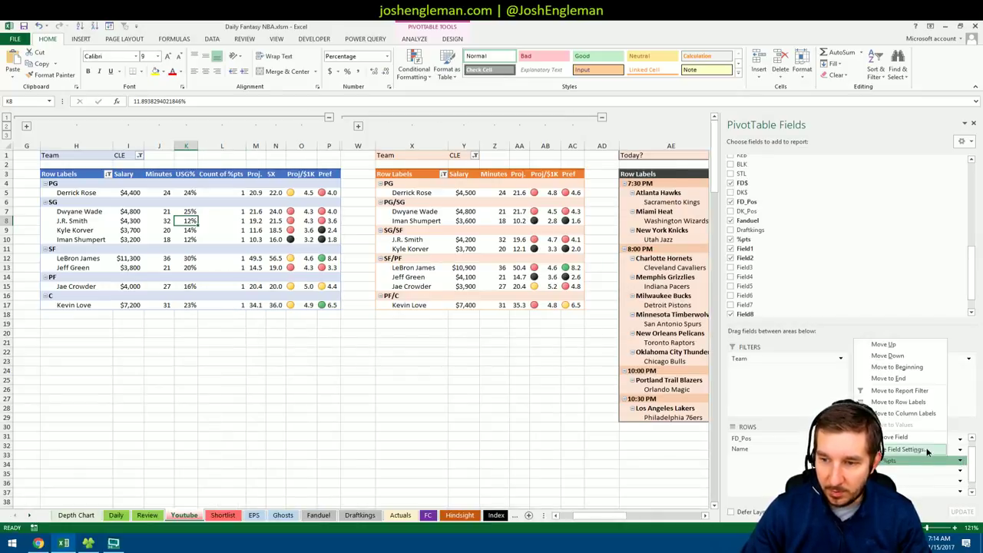
{"action": "left_click", "coordinate": [937, 449]}
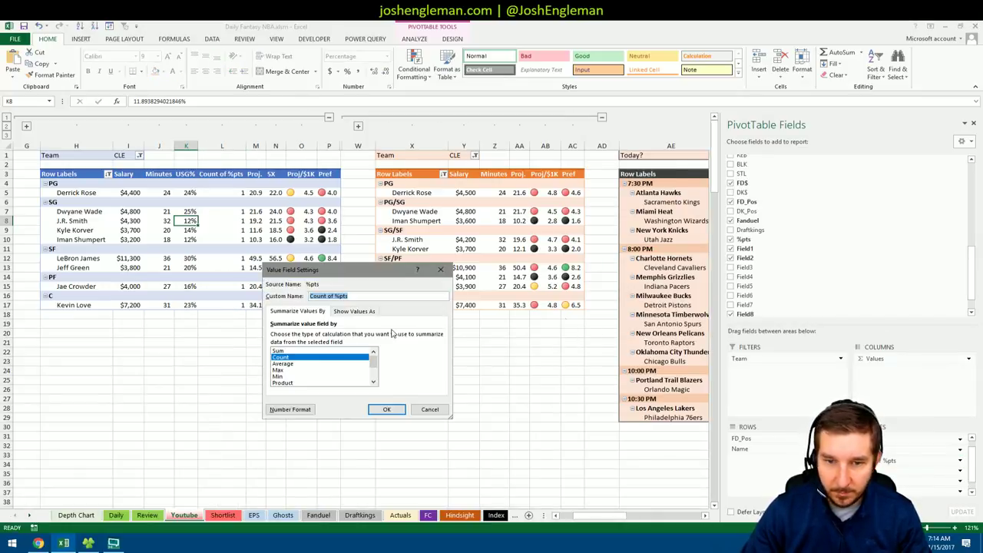
{"action": "left_click", "coordinate": [289, 364]}
{"action": "left_click_drag", "start_coordinate": [355, 297], "coordinate": [308, 297]}
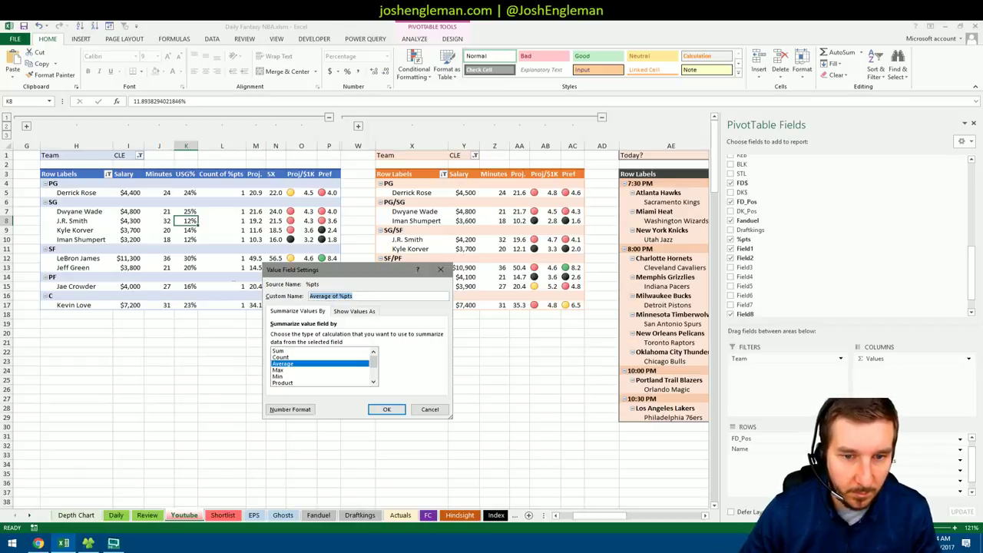
{"action": "type", "text": "%pts"}
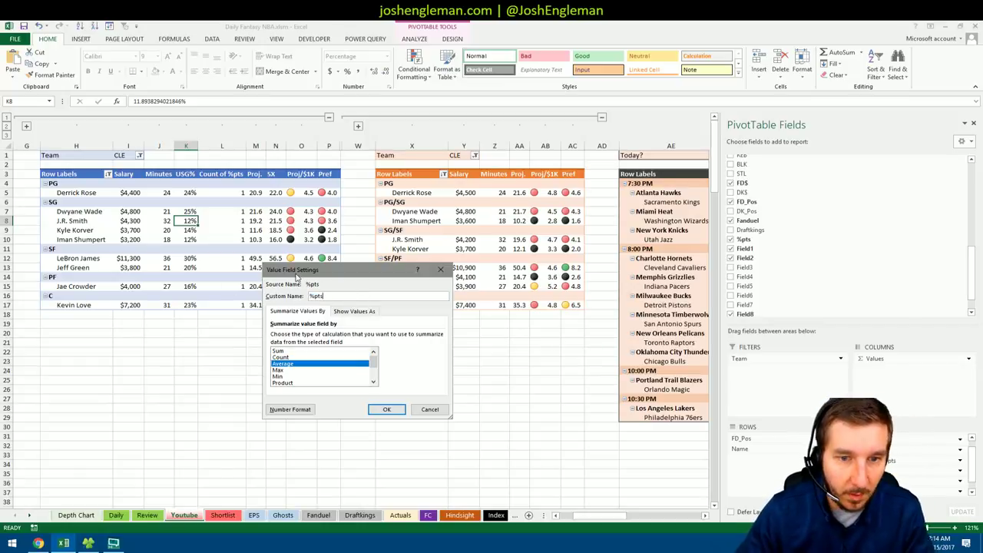
Format the %pts value field as Percentage with 0 decimal places and apply the field settings
{"action": "left_click", "coordinate": [290, 409]}
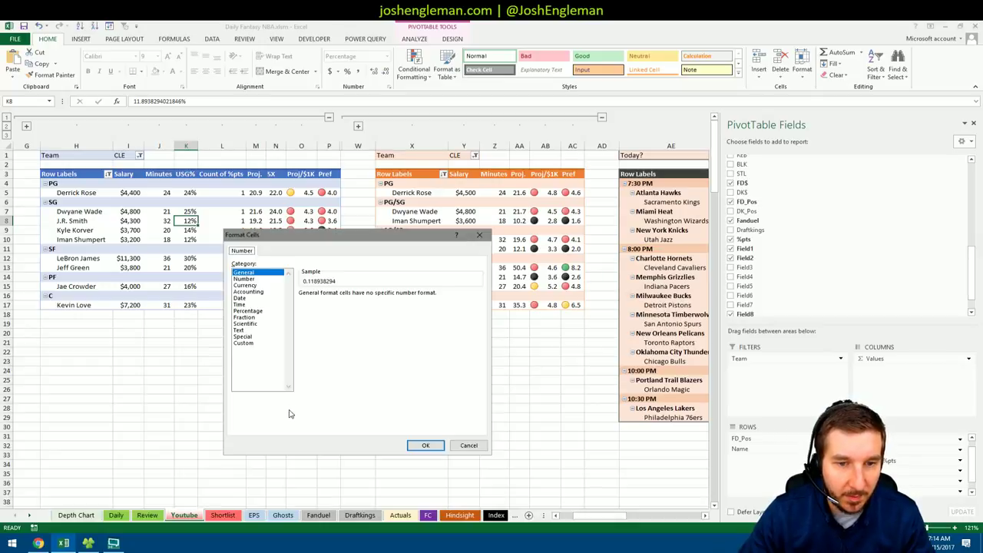
{"action": "left_click_drag", "start_coordinate": [265, 285], "coordinate": [257, 311]}
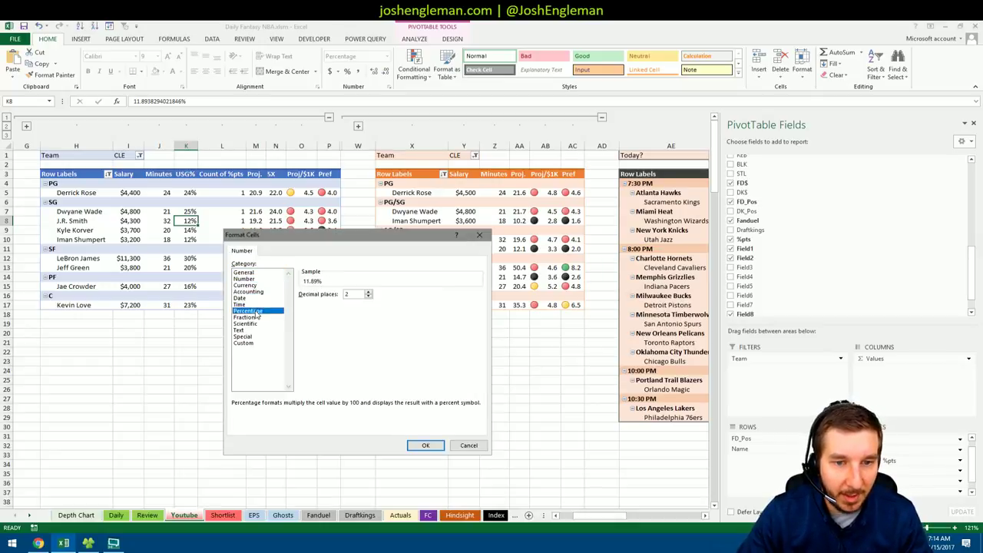
{"action": "left_click", "coordinate": [369, 297]}
{"action": "left_click", "coordinate": [425, 445]}
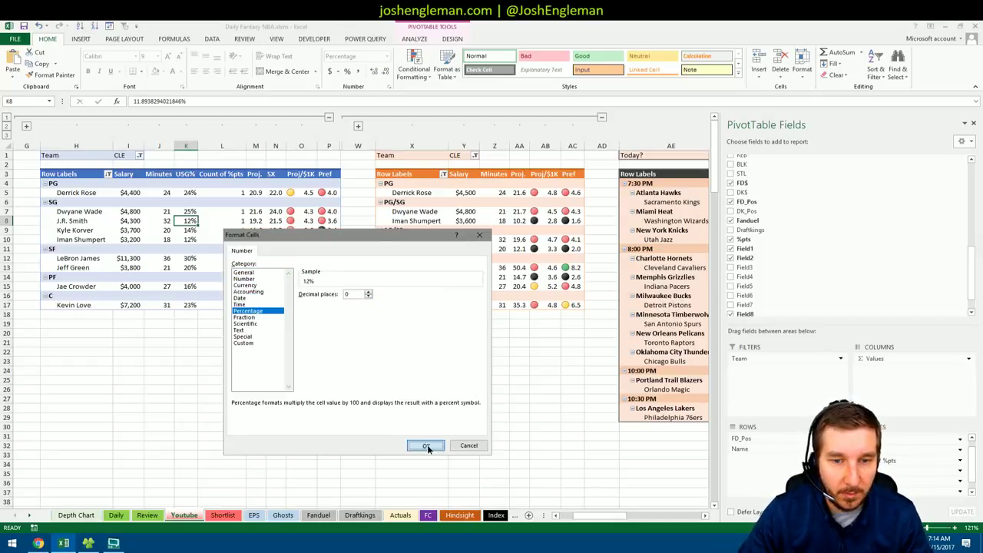
{"action": "left_click", "coordinate": [386, 408]}
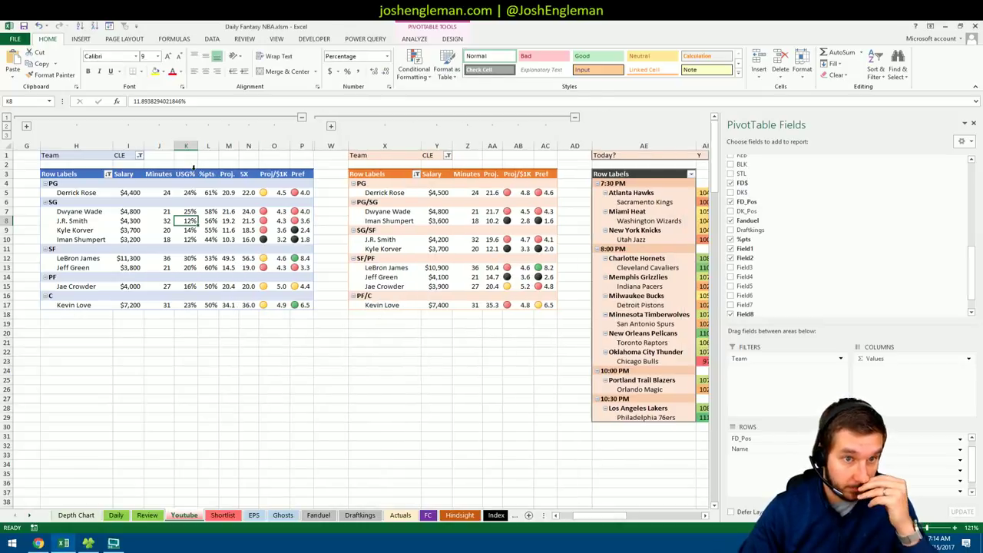
Examine the USG% and %pts columns of the blue projection PivotTable
{"action": "left_click_drag", "start_coordinate": [194, 145], "coordinate": [206, 145]}
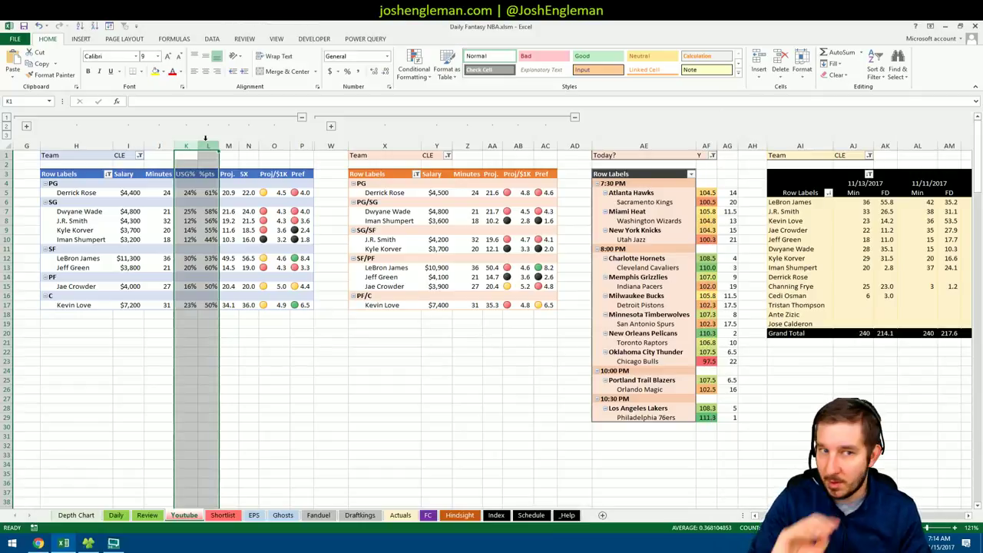
{"action": "left_click", "coordinate": [185, 174]}
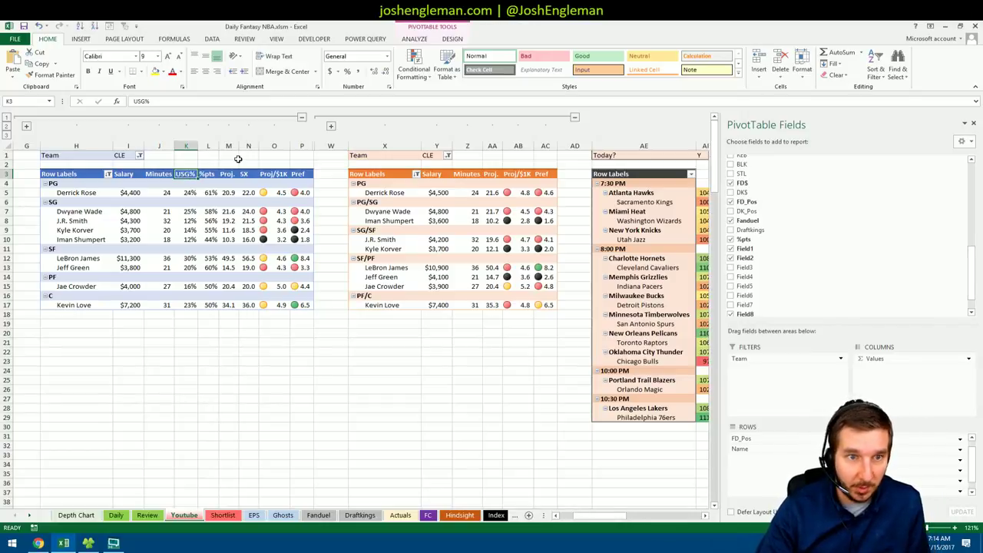
{"action": "left_click", "coordinate": [213, 174]}
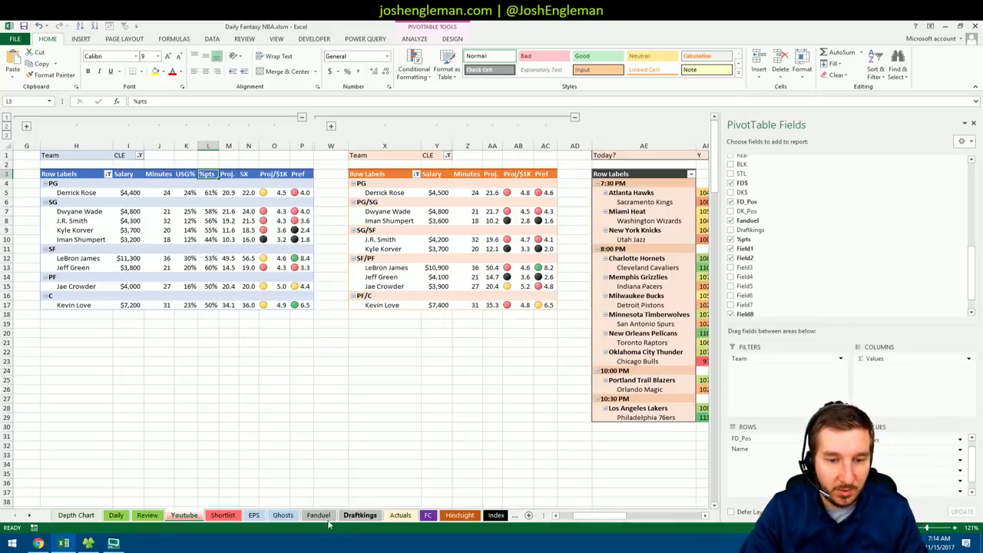
On the EPS sheet, sort the player table by %pts in ascending order and check the first players
{"action": "left_click", "coordinate": [254, 516]}
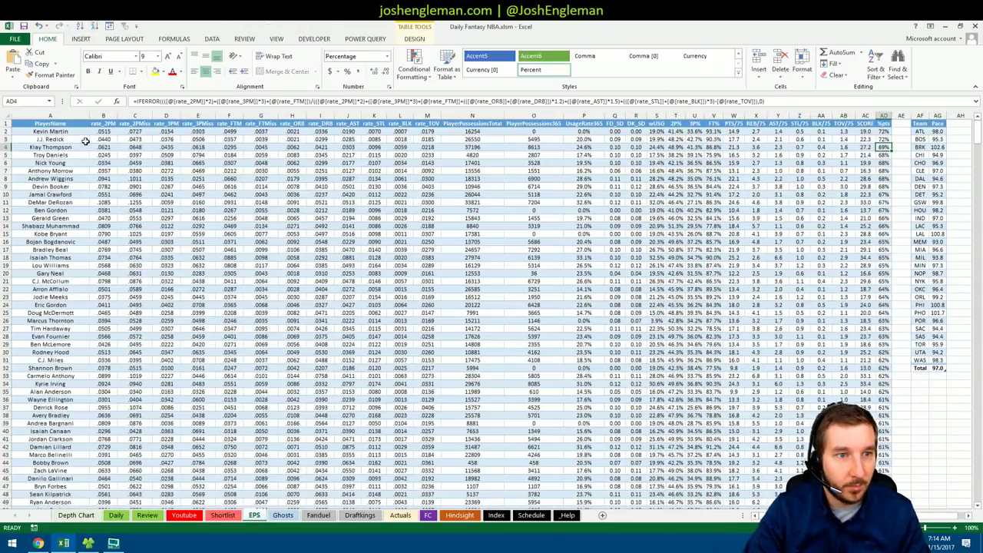
{"action": "left_click_drag", "start_coordinate": [82, 139], "coordinate": [883, 137]}
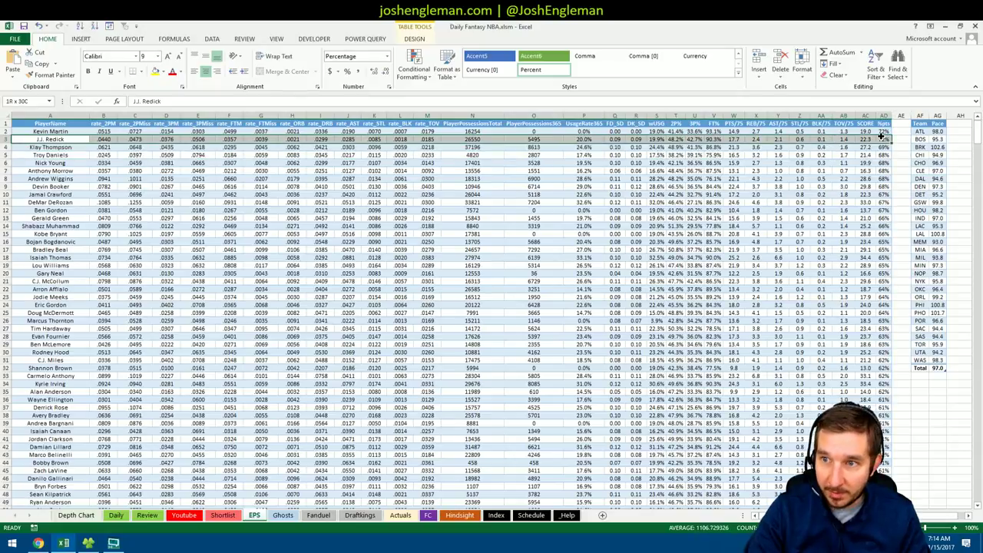
{"action": "left_click", "coordinate": [884, 139]}
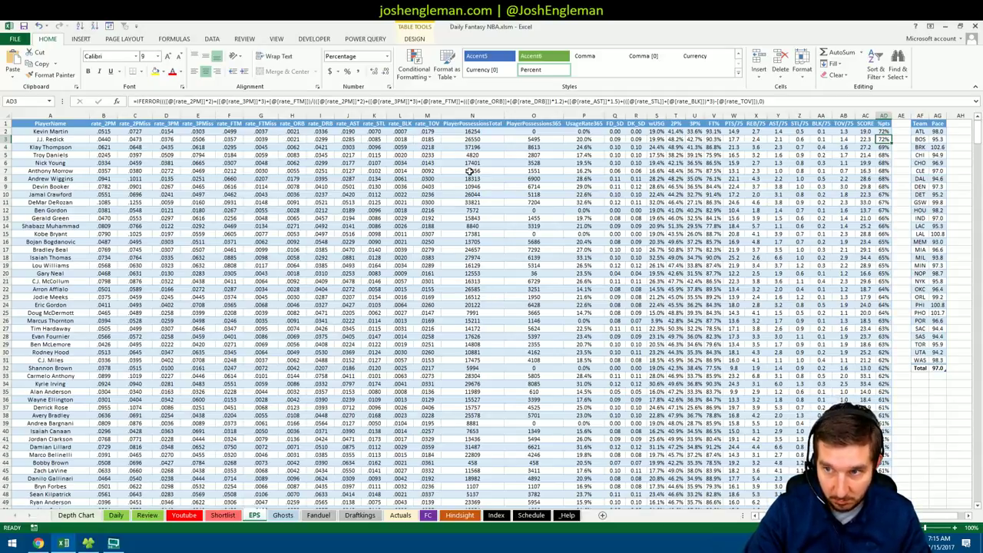
{"action": "left_click", "coordinate": [79, 27]}
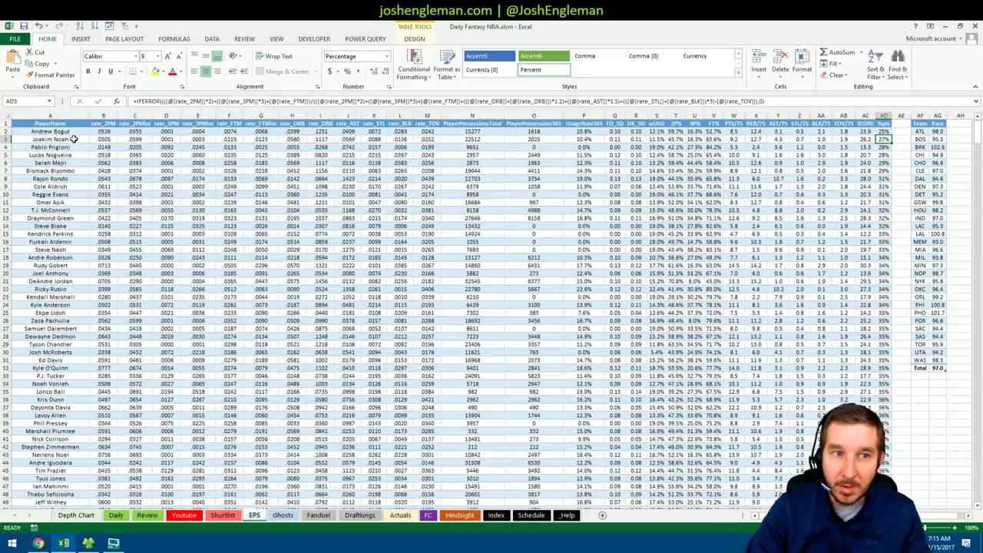
{"action": "left_click", "coordinate": [73, 133]}
{"action": "left_click", "coordinate": [73, 140]}
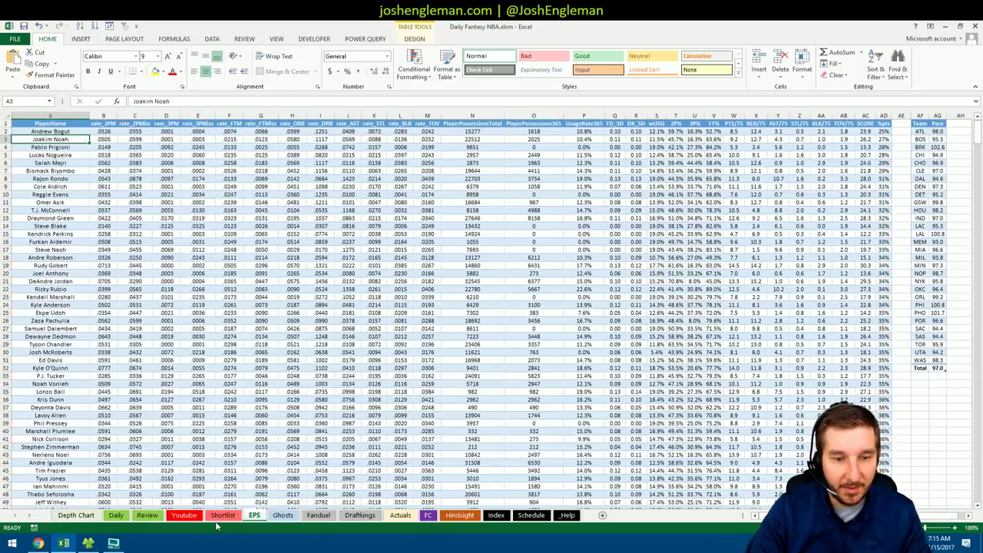
Return to the Youtube sheet and compare J.R. Smith's USG% and %pts values in the blue projection PivotTable
{"action": "left_click", "coordinate": [184, 515]}
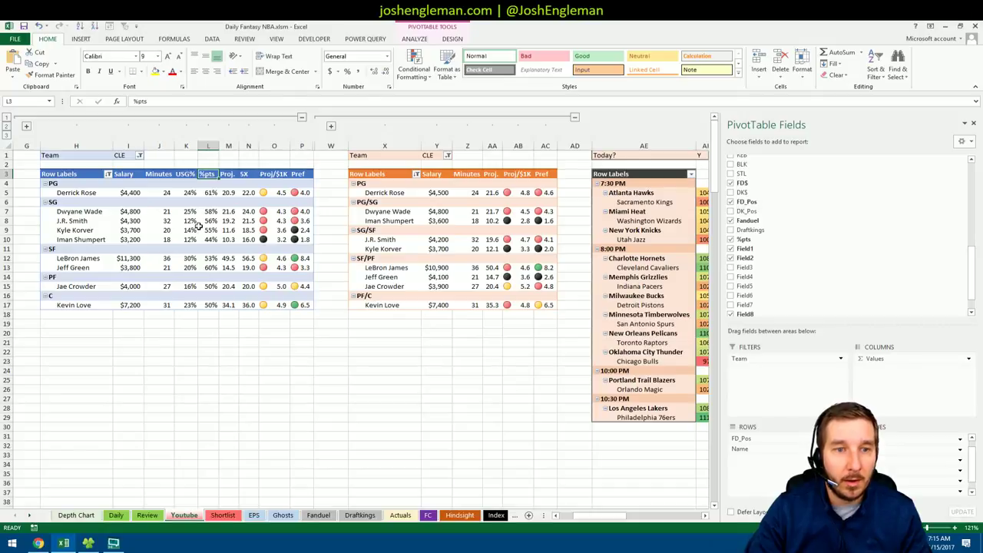
{"action": "left_click", "coordinate": [230, 388]}
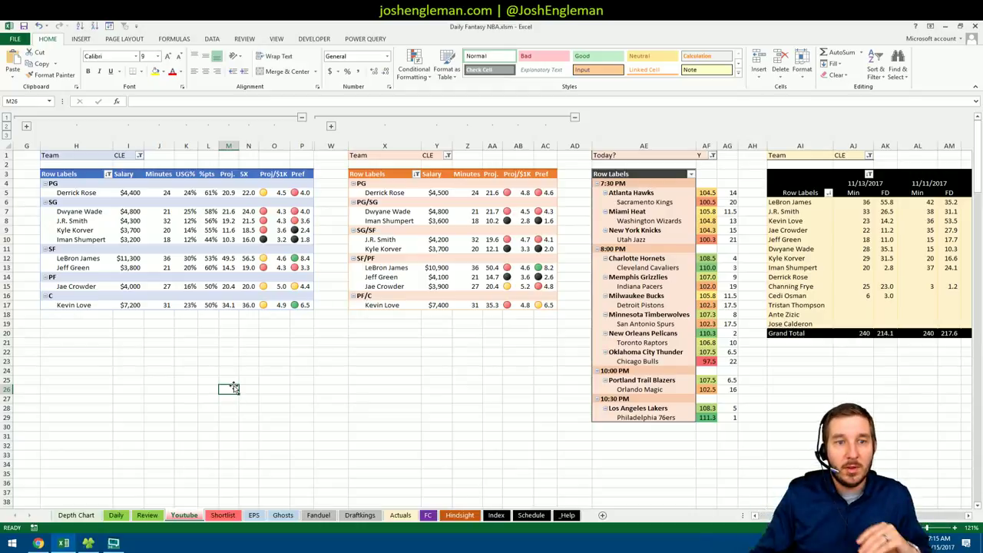
{"action": "left_click", "coordinate": [191, 222]}
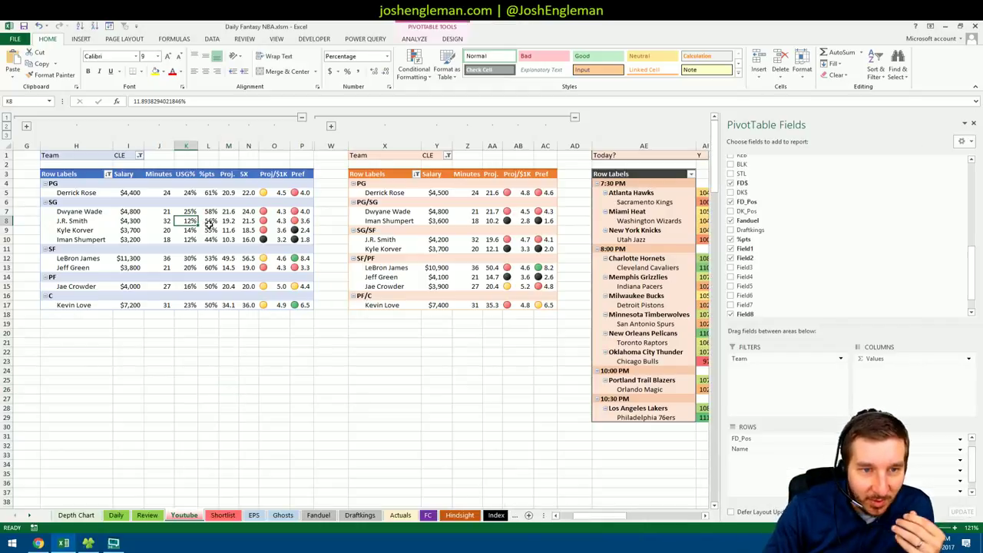
{"action": "left_click", "coordinate": [216, 221]}
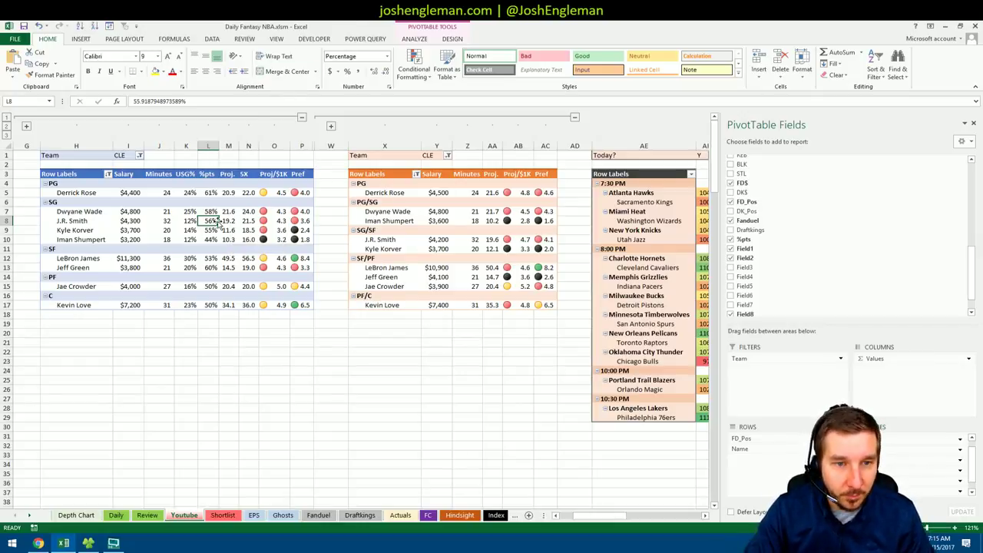
{"action": "left_click", "coordinate": [188, 220]}
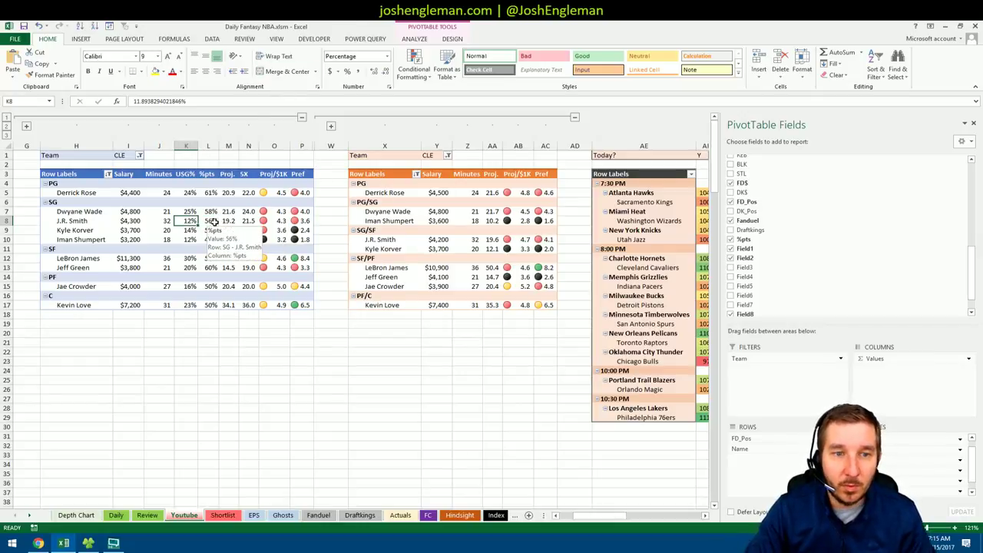
{"action": "left_click", "coordinate": [206, 221]}
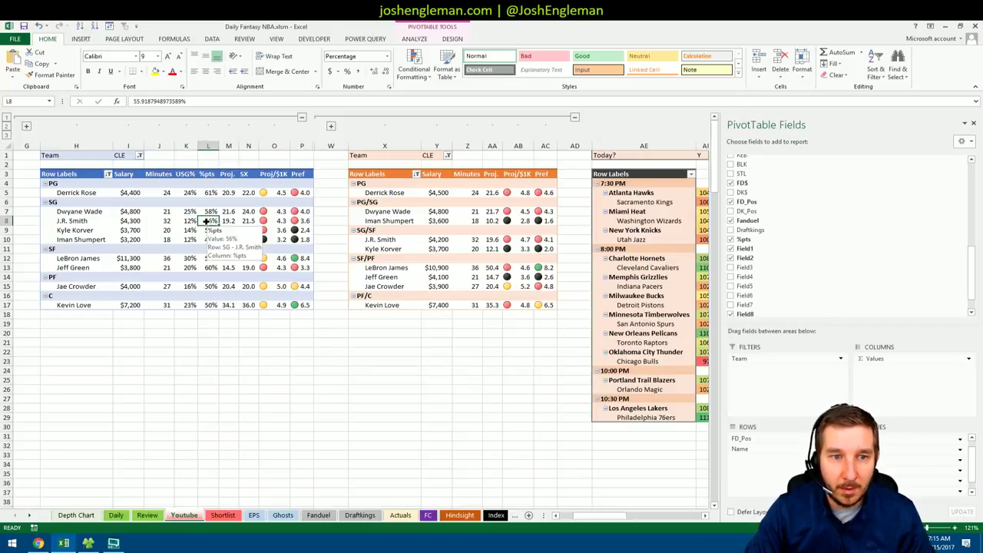
{"action": "left_click", "coordinate": [188, 221]}
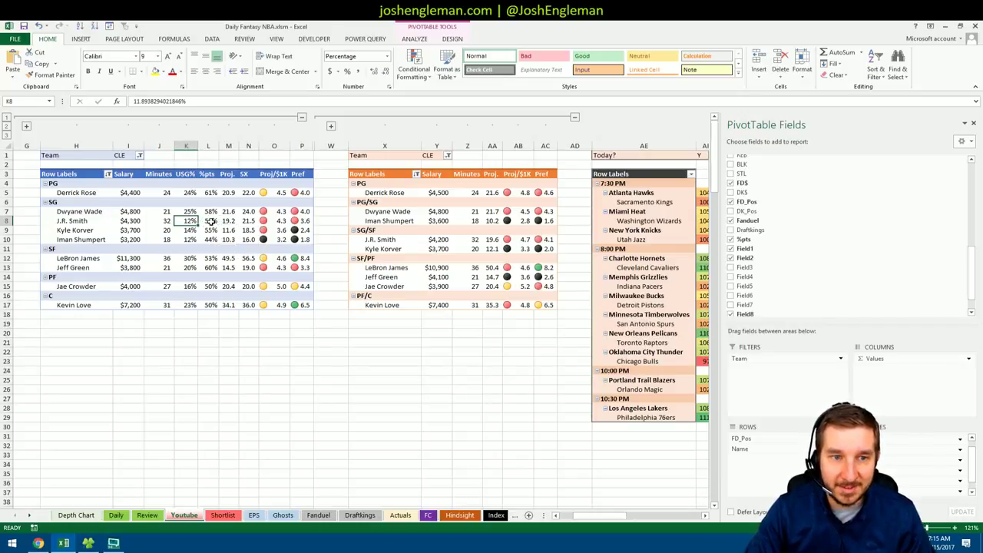
{"action": "left_click", "coordinate": [212, 323]}
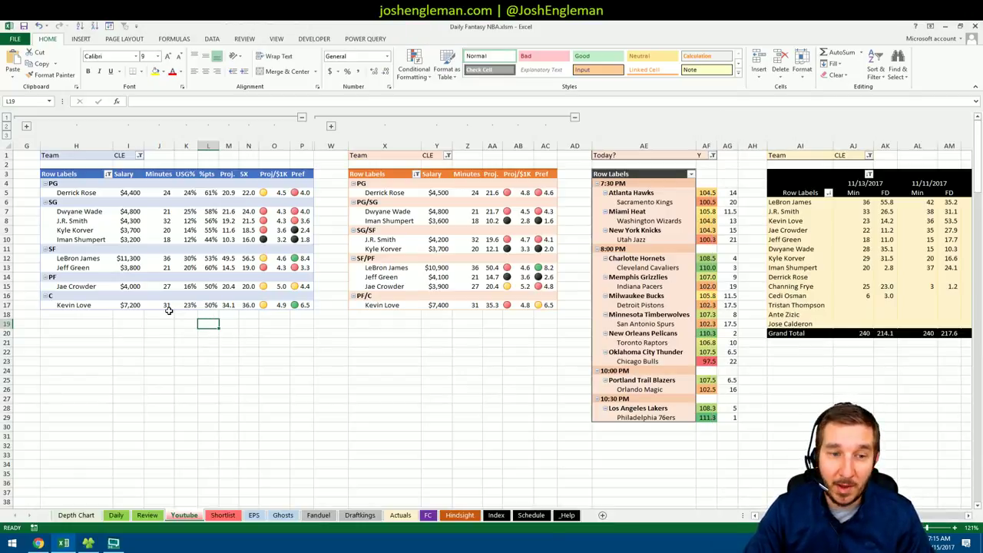
{"action": "left_click", "coordinate": [192, 323]}
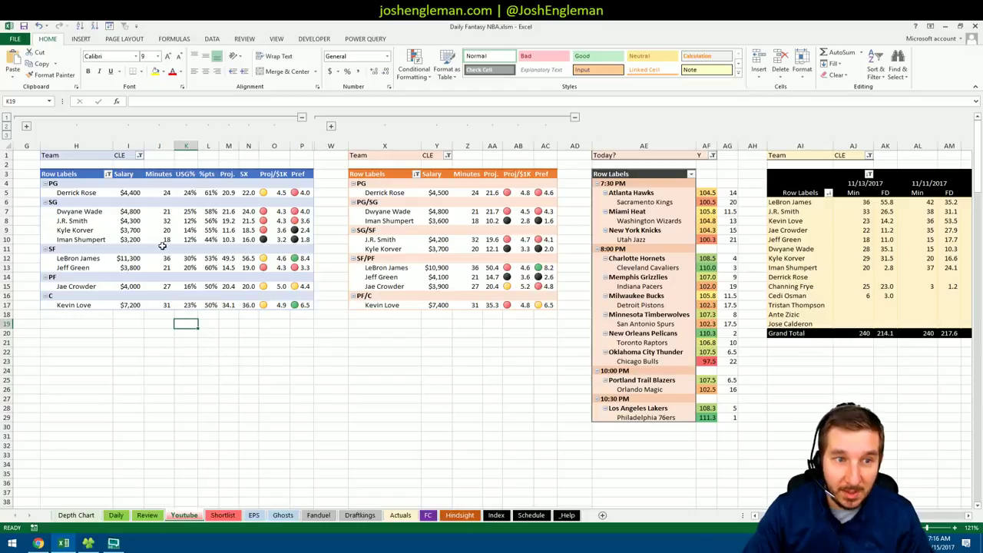
Hide the PivotTable field list
{"action": "left_click", "coordinate": [210, 220]}
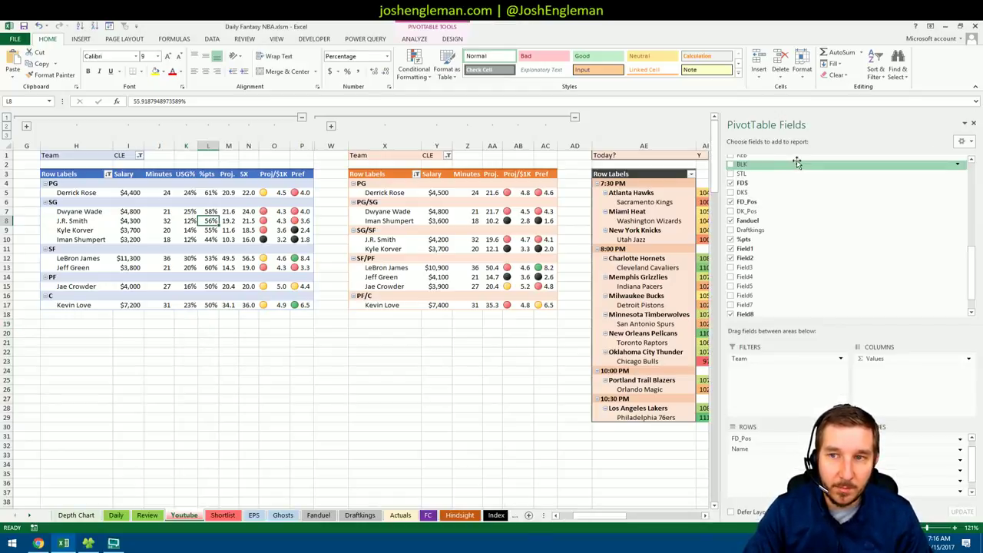
{"action": "left_click", "coordinate": [975, 125]}
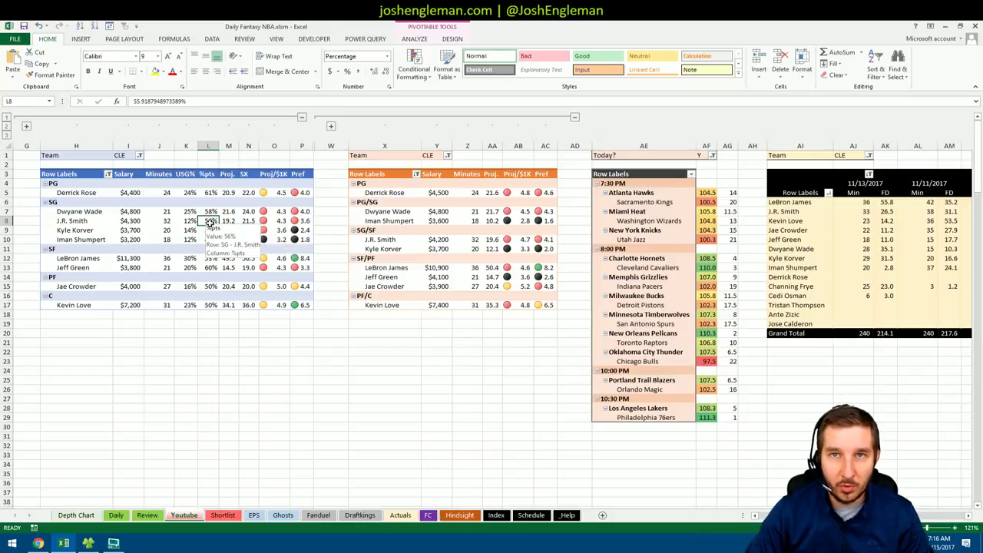
{"action": "left_click", "coordinate": [207, 322]}
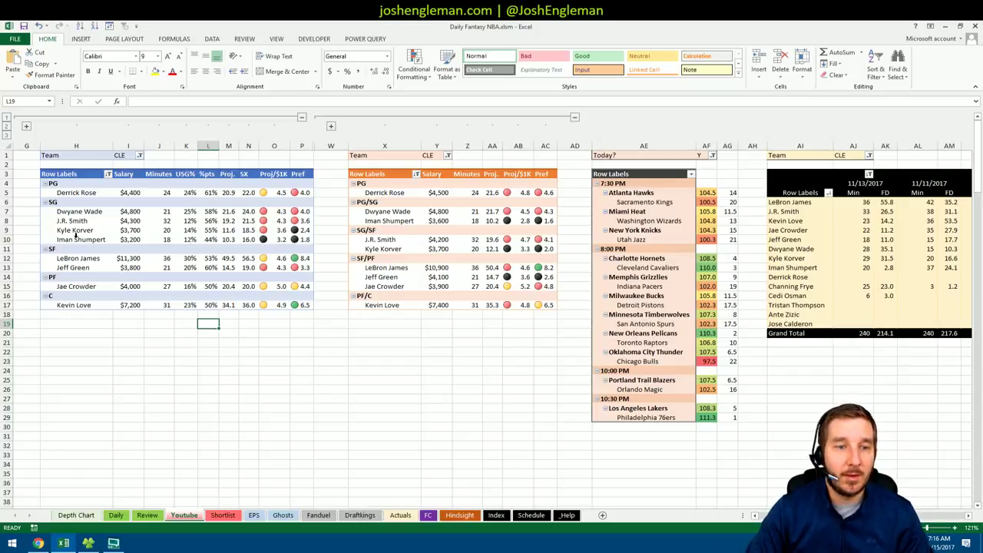
Compare Iman Shumpert's USG% and %pts values in the blue projection PivotTable
{"action": "left_click", "coordinate": [190, 240]}
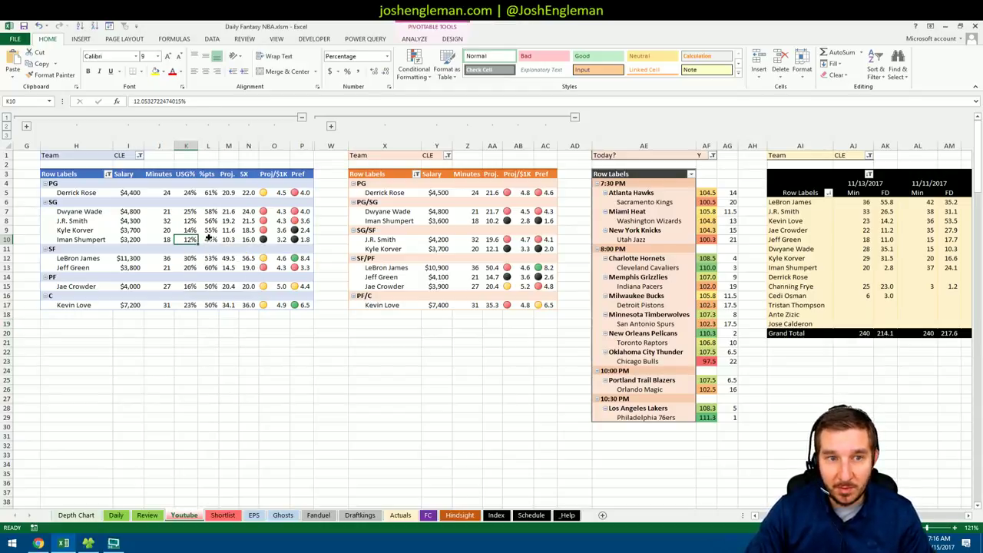
{"action": "left_click", "coordinate": [208, 238]}
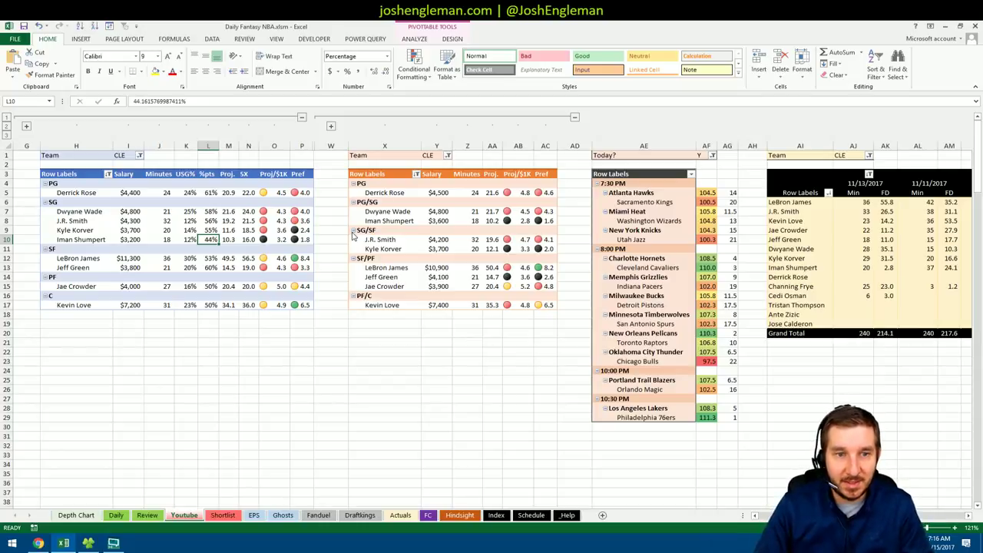
{"action": "left_click", "coordinate": [188, 239]}
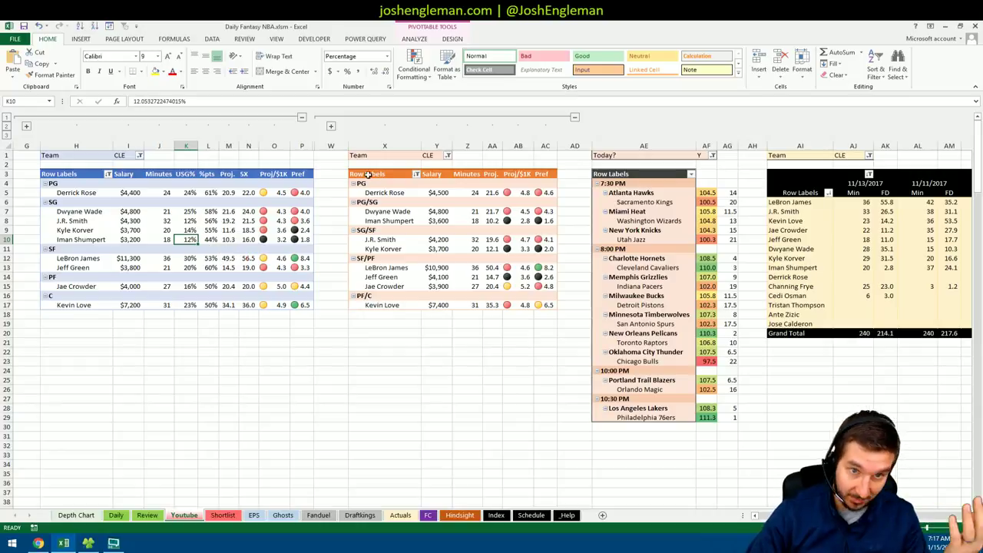
Expand the grouped columns, insert a blank column before the orange all-player ranking, and collapse the group again
{"action": "left_click", "coordinate": [331, 126]}
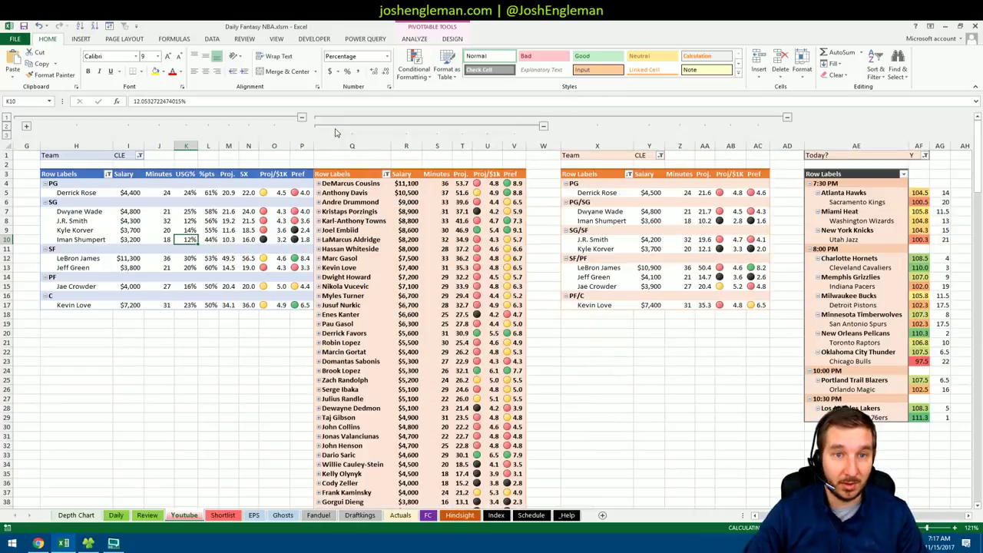
{"action": "left_click", "coordinate": [336, 145]}
{"action": "right_click", "coordinate": [336, 145]}
{"action": "left_click", "coordinate": [373, 215]}
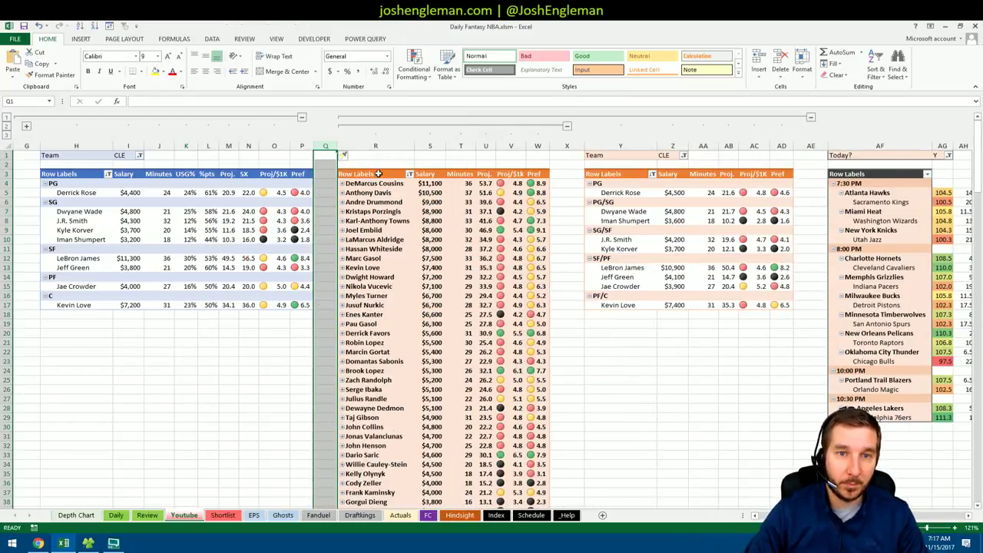
{"action": "left_click", "coordinate": [430, 145]}
{"action": "left_click", "coordinate": [568, 126]}
{"action": "left_click", "coordinate": [247, 351]}
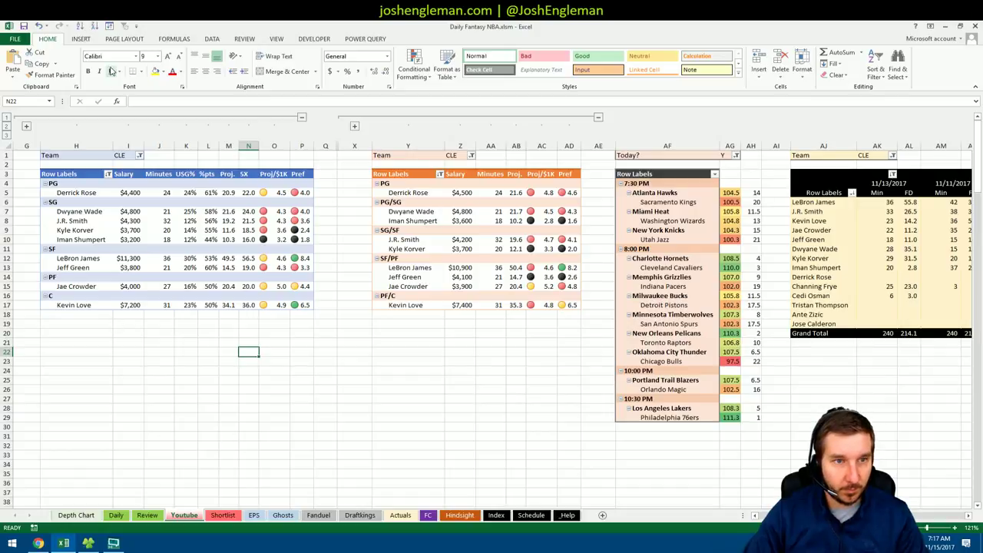
Filter the blue and the orange projection PivotTables to the team MEM
{"action": "left_click", "coordinate": [139, 156]}
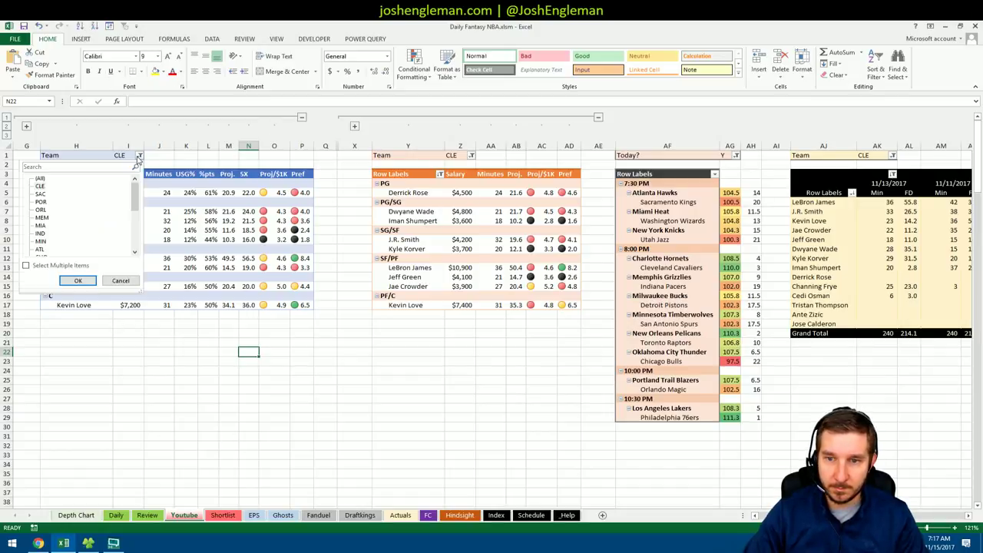
{"action": "left_click", "coordinate": [42, 218]}
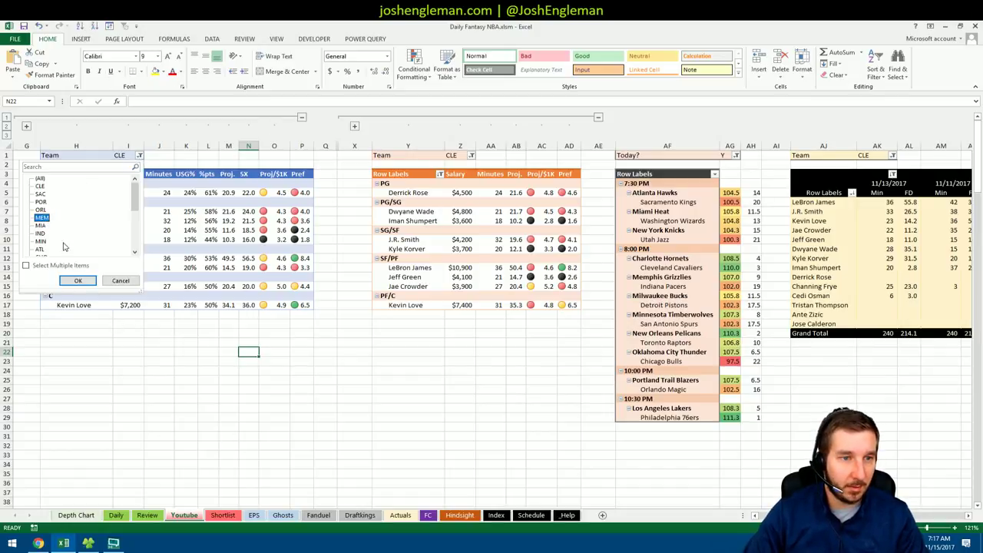
{"action": "left_click", "coordinate": [78, 280]}
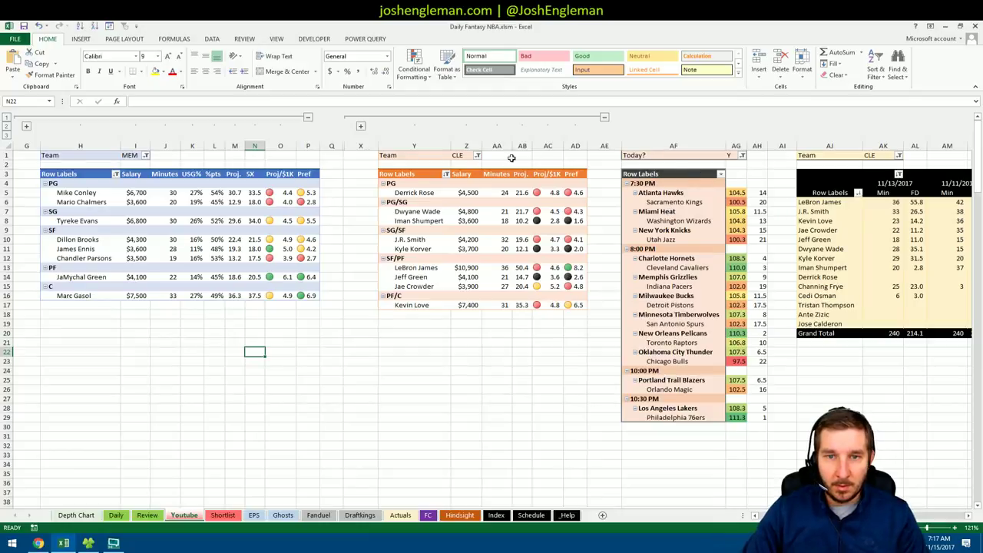
{"action": "left_click", "coordinate": [477, 156]}
{"action": "scroll", "coordinate": [474, 204], "scroll_direction": "down", "scroll_amount": 2}
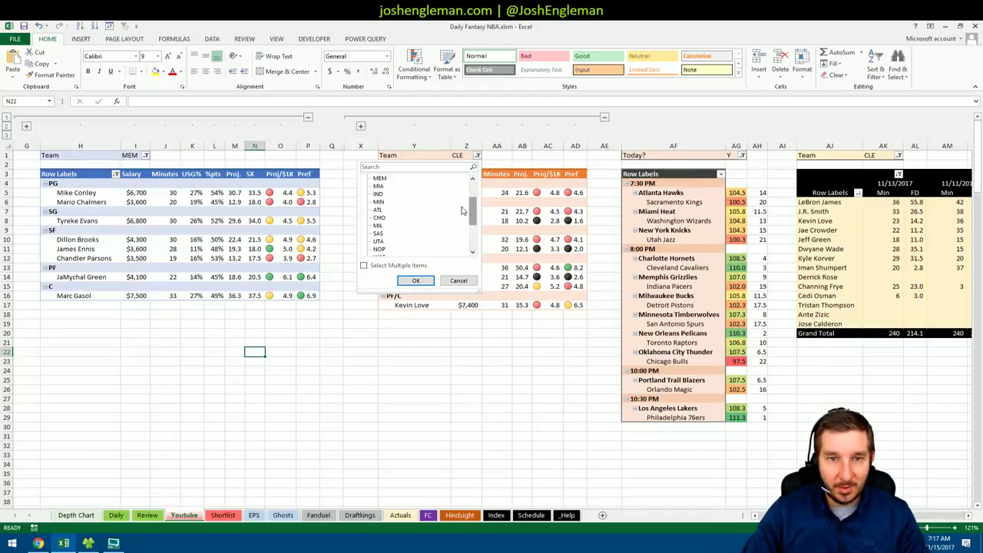
{"action": "left_click", "coordinate": [380, 179]}
{"action": "left_click", "coordinate": [415, 280]}
Filter the yellow game-log PivotTable to the team MEM
{"action": "left_click", "coordinate": [906, 156]}
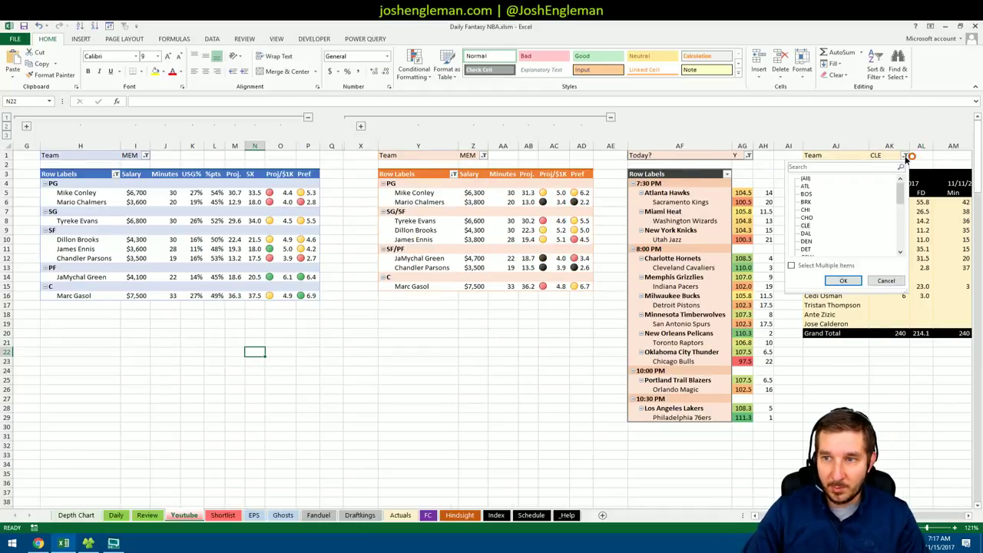
{"action": "scroll", "coordinate": [892, 208], "scroll_direction": "down", "scroll_amount": 3}
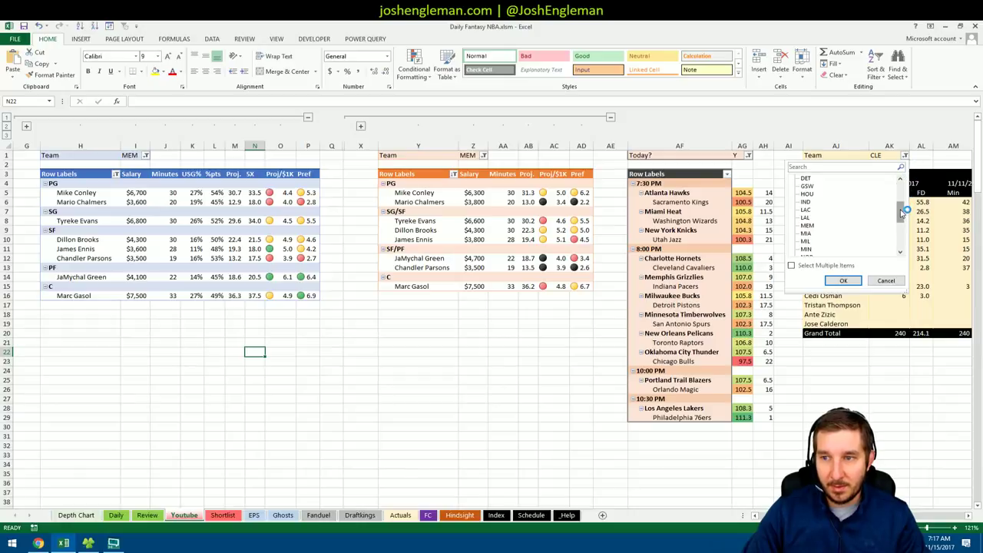
{"action": "left_click", "coordinate": [806, 225]}
{"action": "left_click", "coordinate": [843, 280]}
{"action": "left_click", "coordinate": [360, 352]}
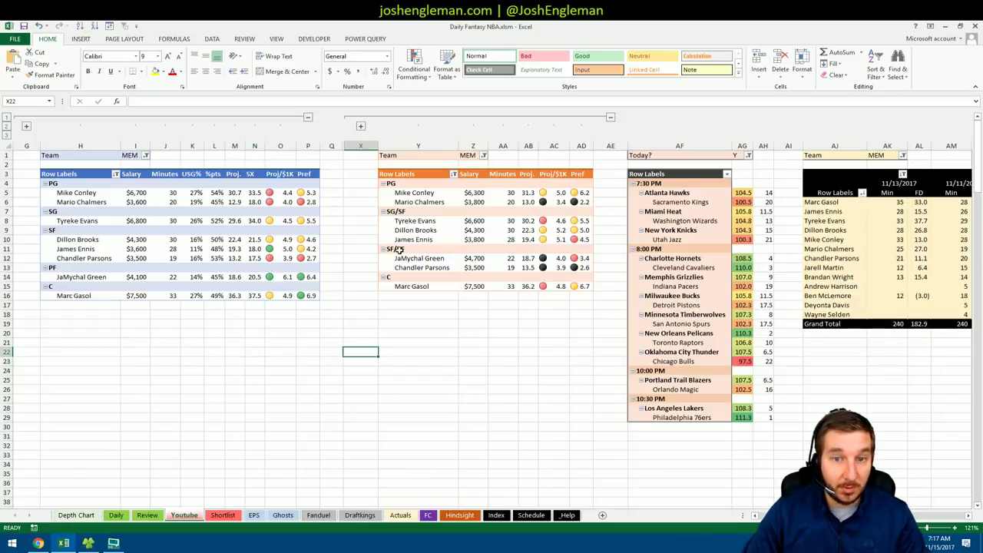
Compare JaMychal Green's projection in the orange PivotTable with his 5X, Proj/$1K and Pref values in the blue one
{"action": "left_click", "coordinate": [413, 258]}
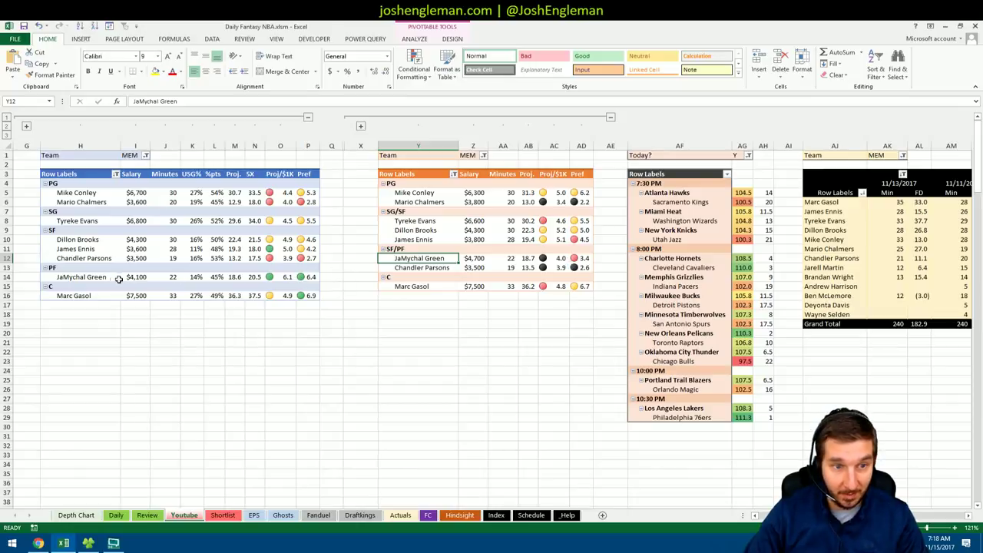
{"action": "left_click_drag", "start_coordinate": [263, 277], "coordinate": [311, 277]}
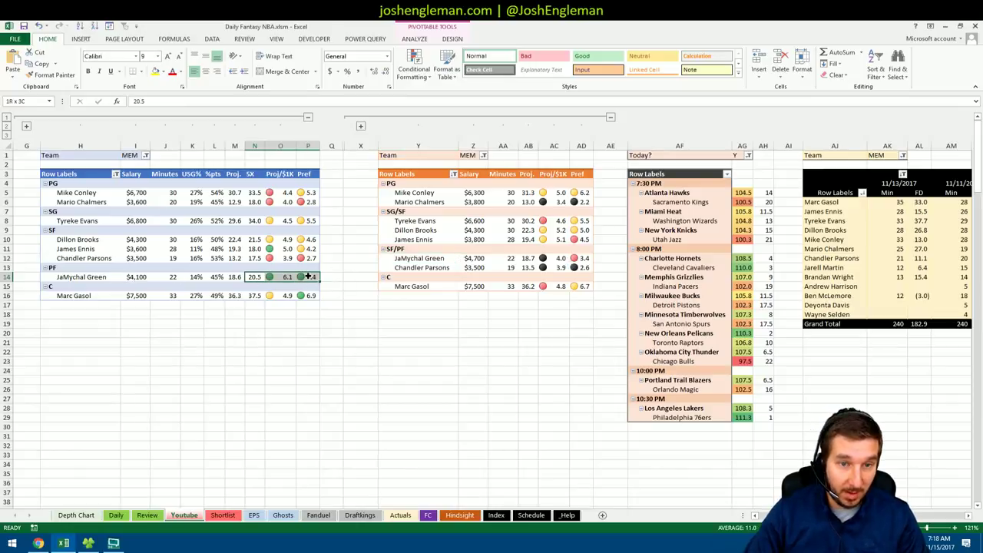
{"action": "left_click", "coordinate": [187, 381]}
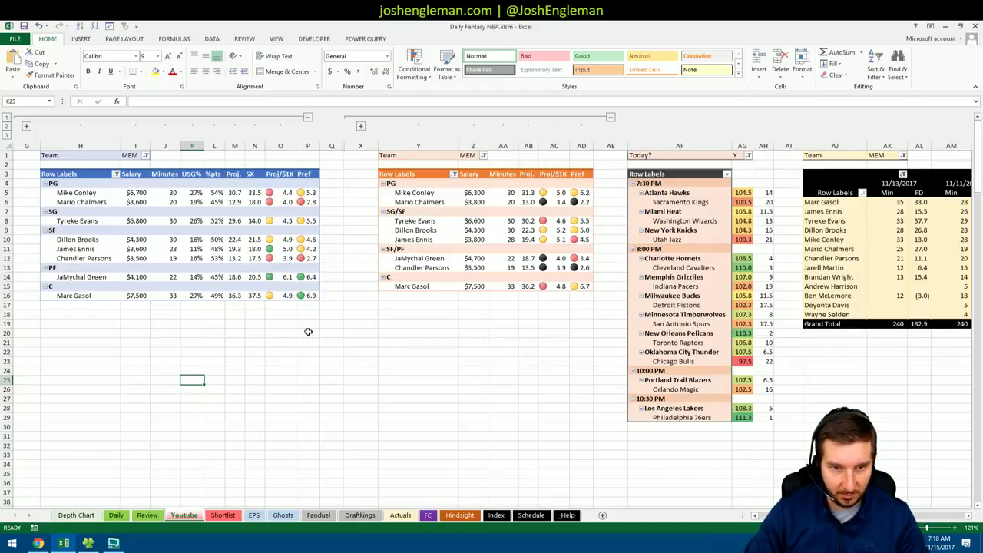
{"action": "left_click", "coordinate": [277, 312]}
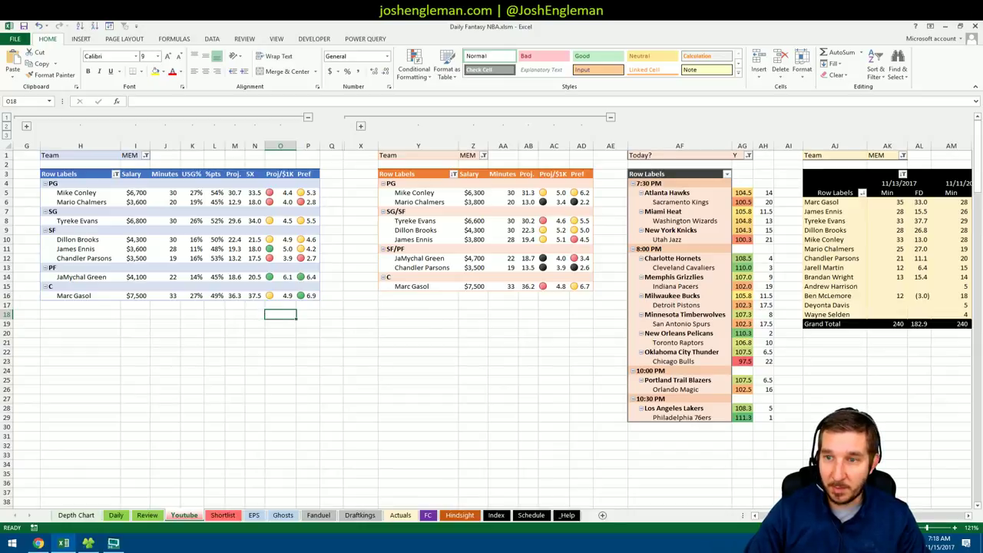
Examine Mike Conley's minutes and FD points across the Memphis game log, especially the games of 11/13/2017 and 11/11/2017
{"action": "scroll", "coordinate": [622, 301], "scroll_direction": "right", "scroll_amount": 6}
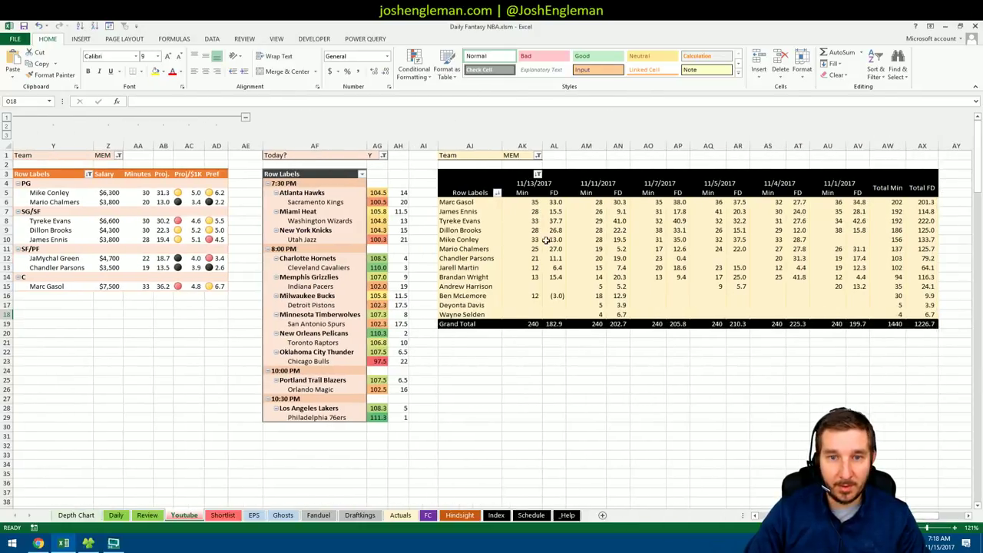
{"action": "left_click_drag", "start_coordinate": [534, 241], "coordinate": [909, 239]}
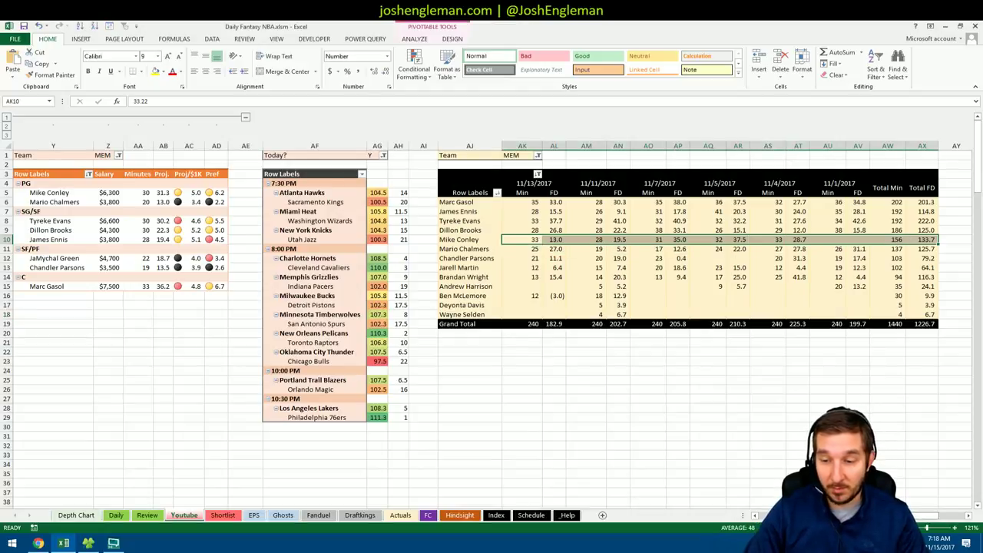
{"action": "scroll", "coordinate": [492, 307], "scroll_direction": "left", "scroll_amount": 6}
{"action": "scroll", "coordinate": [491, 307], "scroll_direction": "right", "scroll_amount": 6}
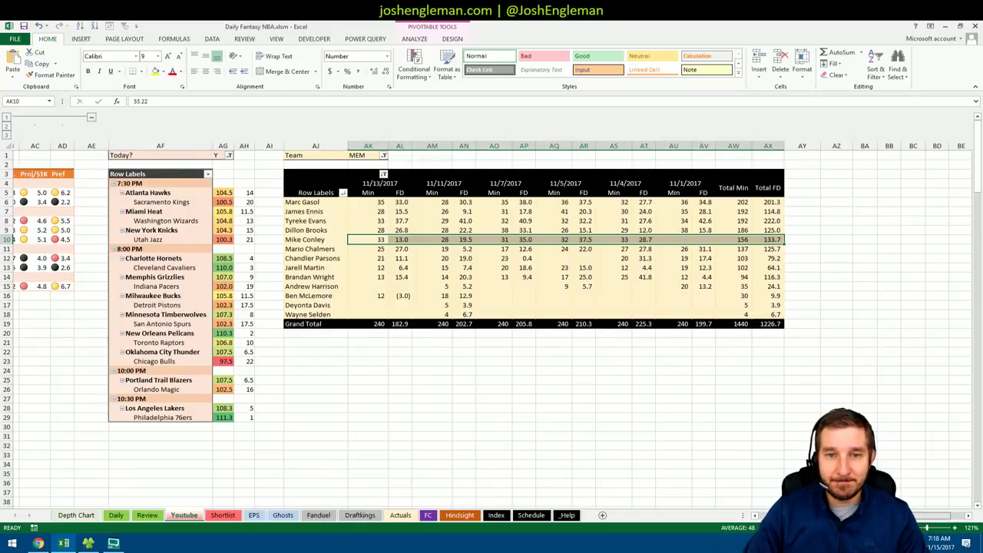
{"action": "scroll", "coordinate": [491, 307], "scroll_direction": "right", "scroll_amount": 1}
{"action": "left_click", "coordinate": [395, 239]}
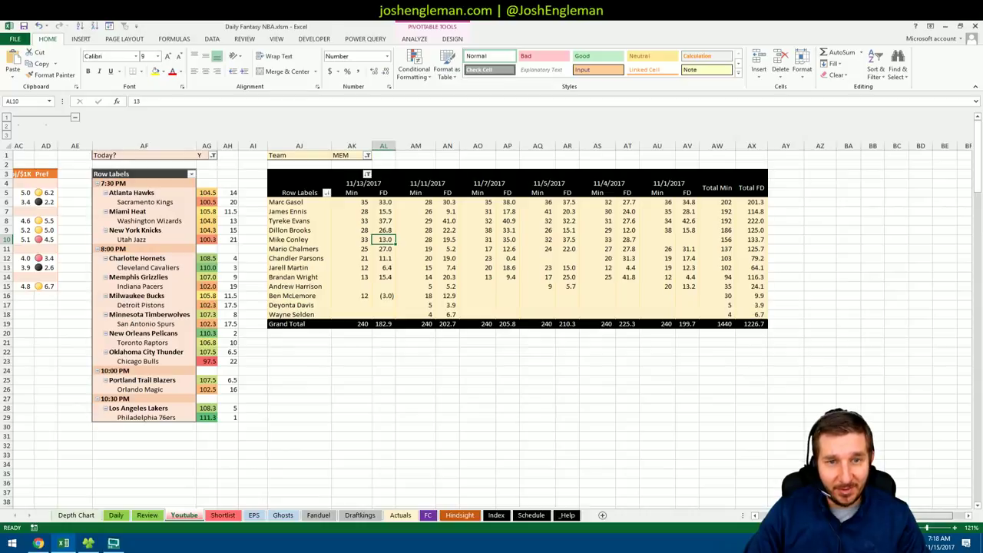
{"action": "left_click", "coordinate": [457, 239]}
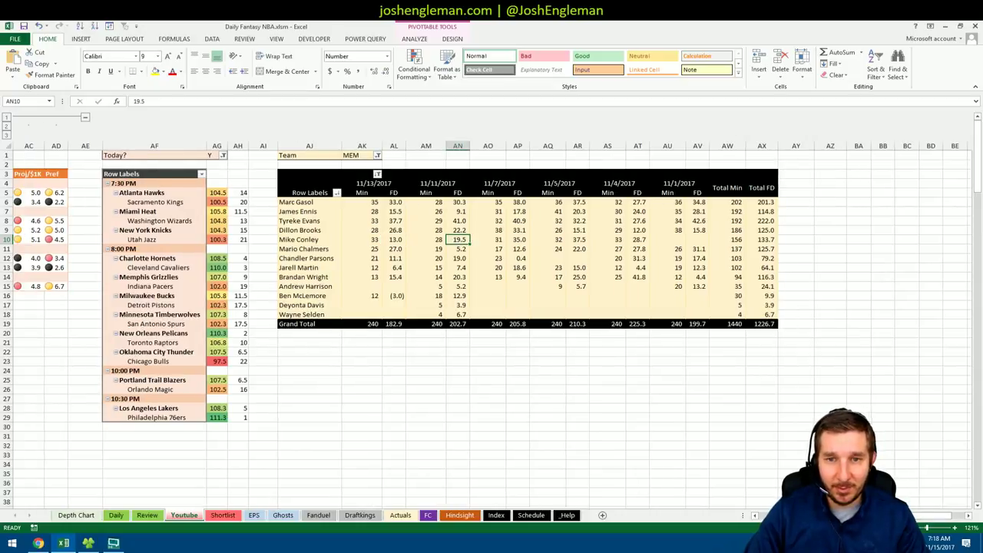
Filter the yellow game-log PivotTable to the team IND
{"action": "scroll", "coordinate": [491, 307], "scroll_direction": "left", "scroll_amount": 10}
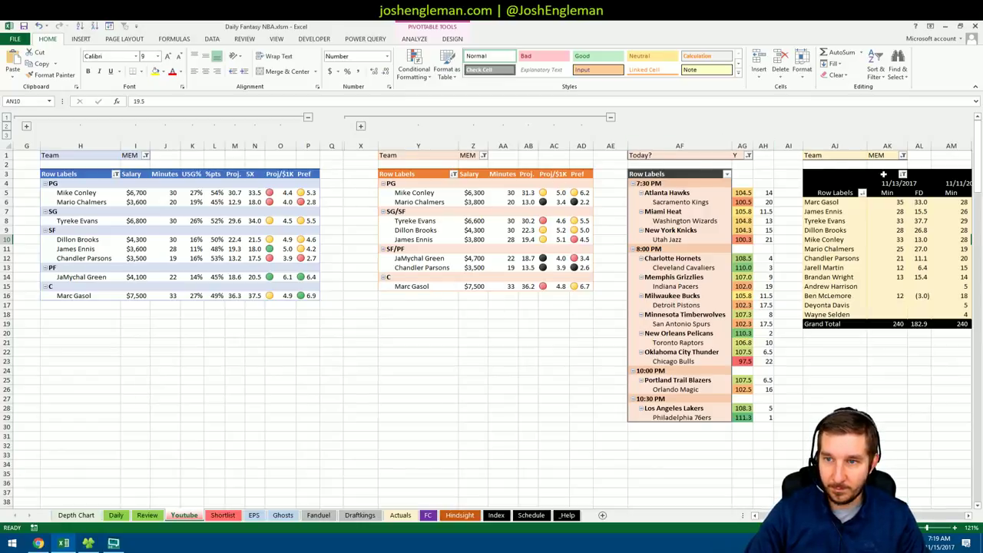
{"action": "left_click", "coordinate": [903, 155]}
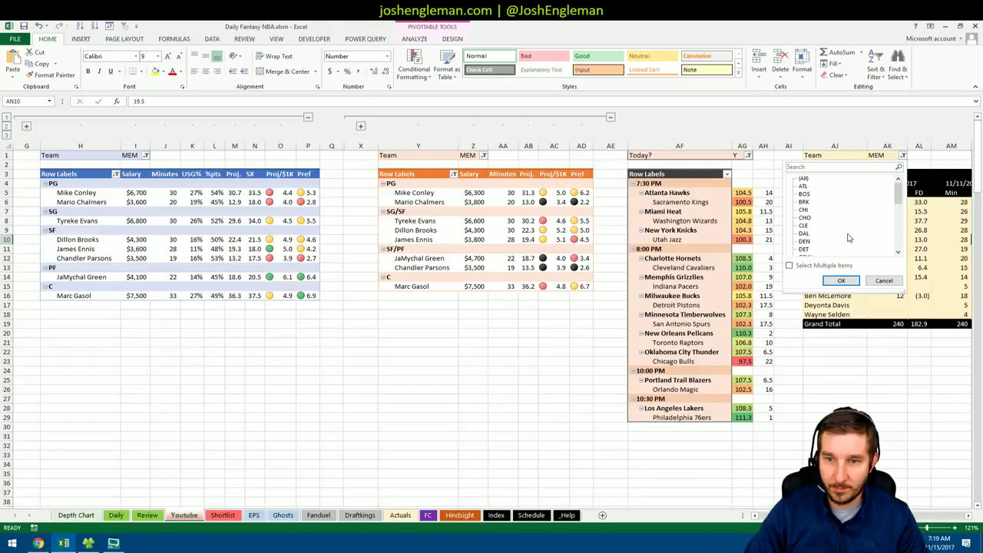
{"action": "left_click", "coordinate": [896, 242]}
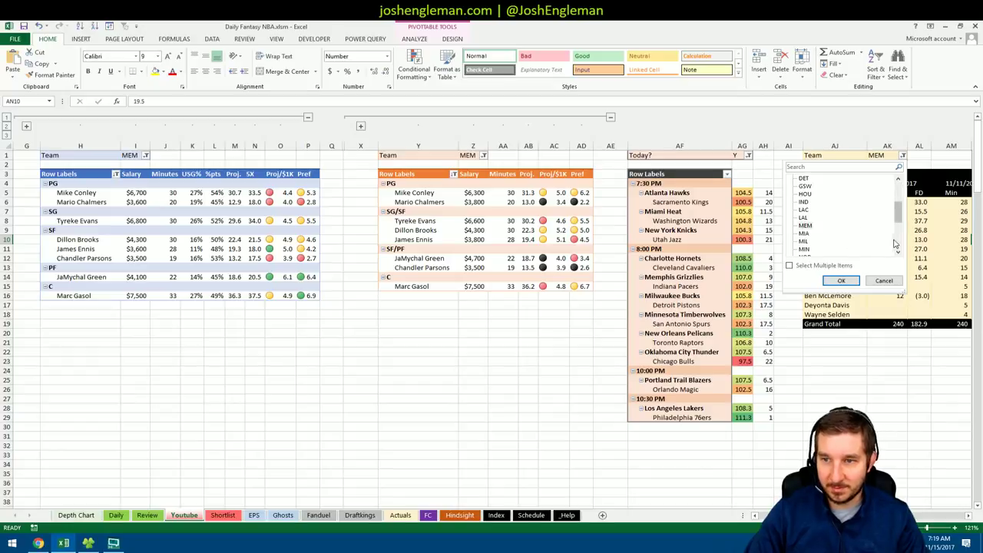
{"action": "left_click", "coordinate": [802, 201]}
{"action": "left_click", "coordinate": [840, 280]}
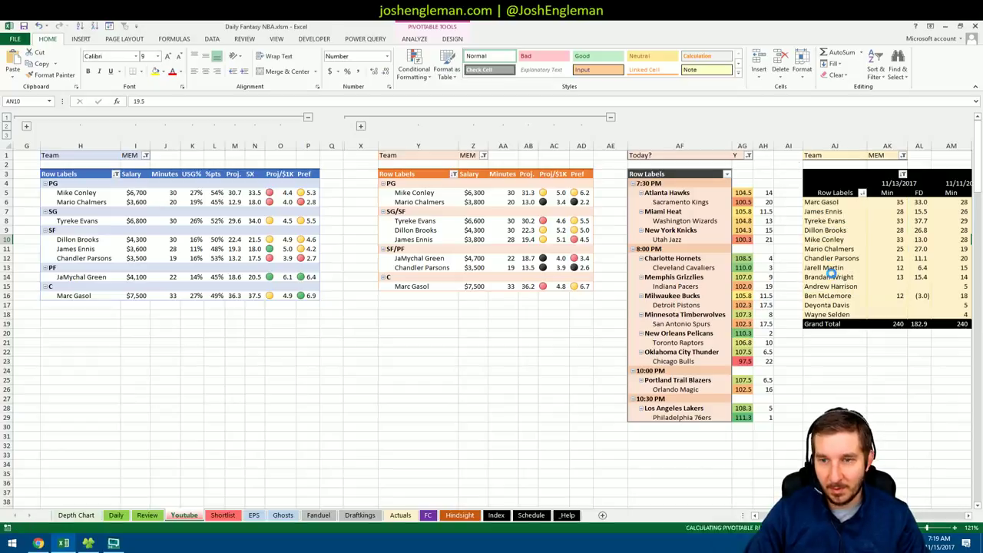
Filter the blue and the orange projection PivotTables to the team IND
{"action": "left_click", "coordinate": [145, 155]}
{"action": "left_click", "coordinate": [142, 211]}
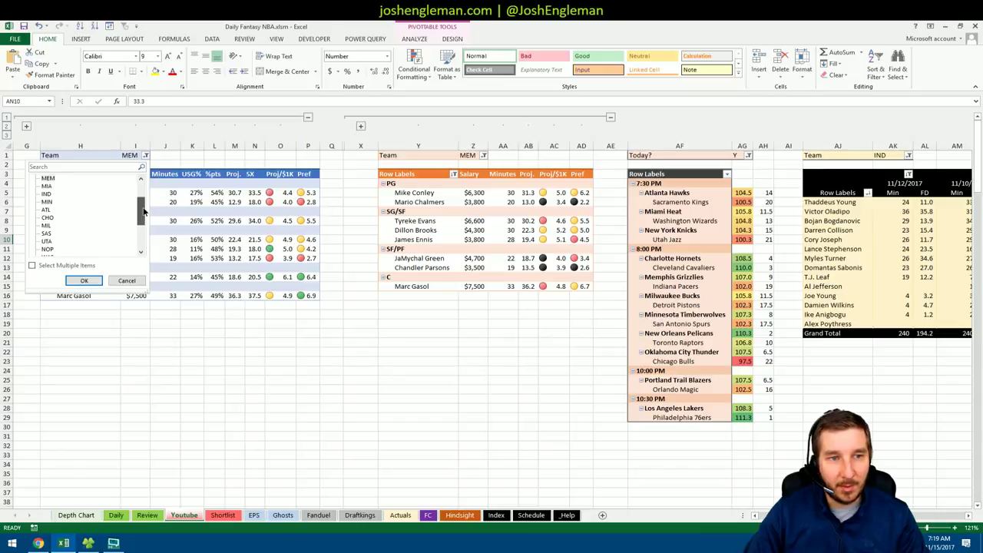
{"action": "left_click", "coordinate": [48, 194]}
{"action": "left_click", "coordinate": [85, 280]}
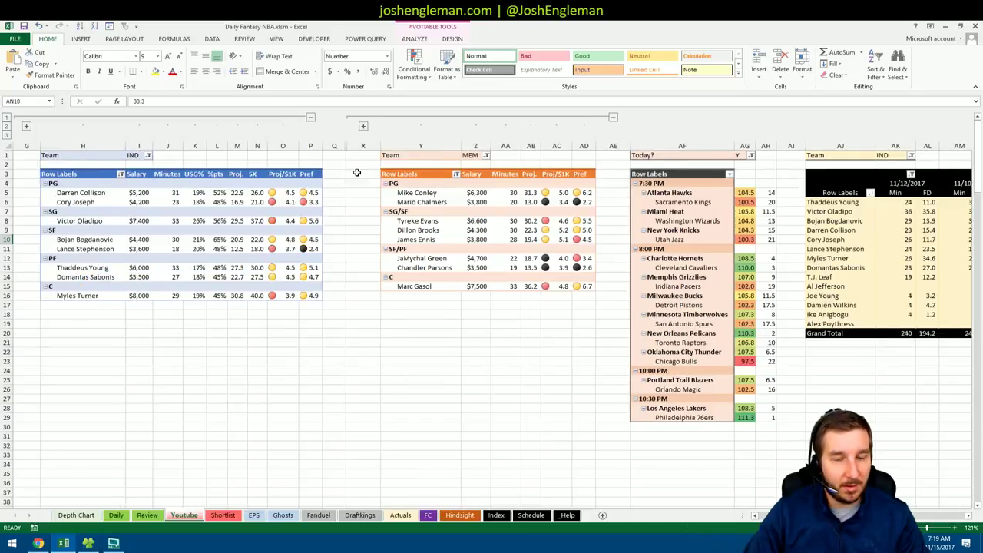
{"action": "left_click", "coordinate": [485, 155]}
{"action": "scroll", "coordinate": [391, 215], "scroll_direction": "down", "scroll_amount": 3}
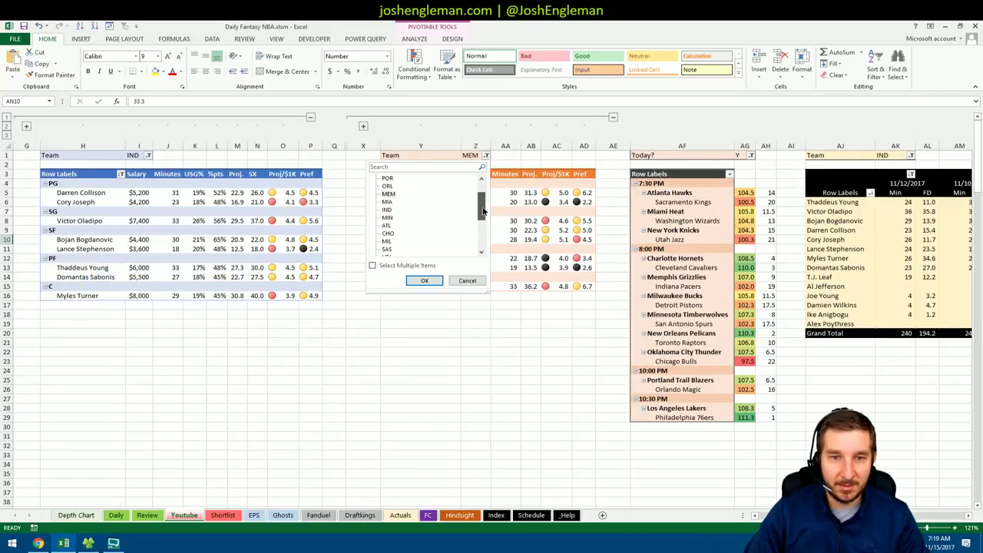
{"action": "left_click", "coordinate": [387, 210]}
{"action": "left_click", "coordinate": [424, 281]}
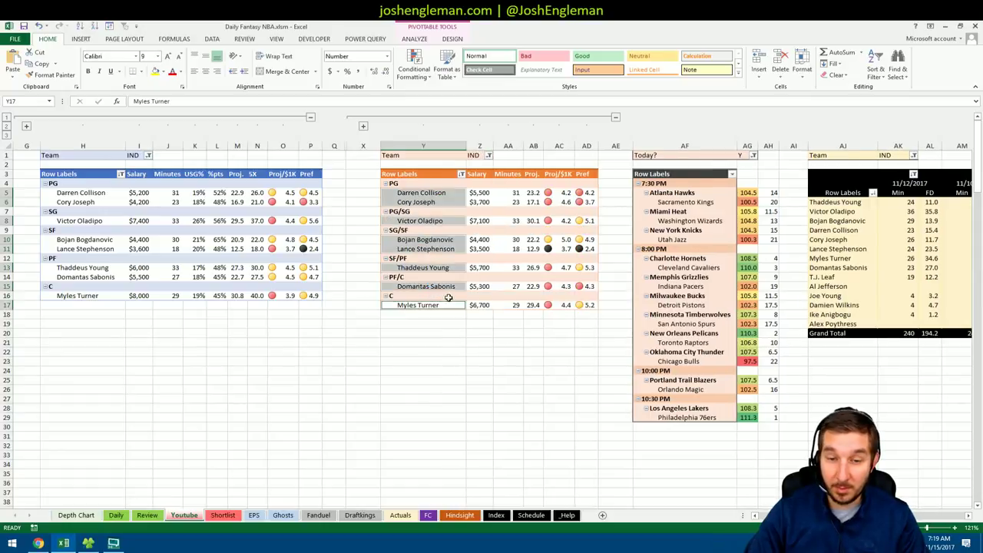
Check Myles Turner's salary in the orange projection PivotTable and the Memphis Grizzlies–Indiana Pacers matchup in the schedule PivotTable
{"action": "left_click", "coordinate": [445, 330]}
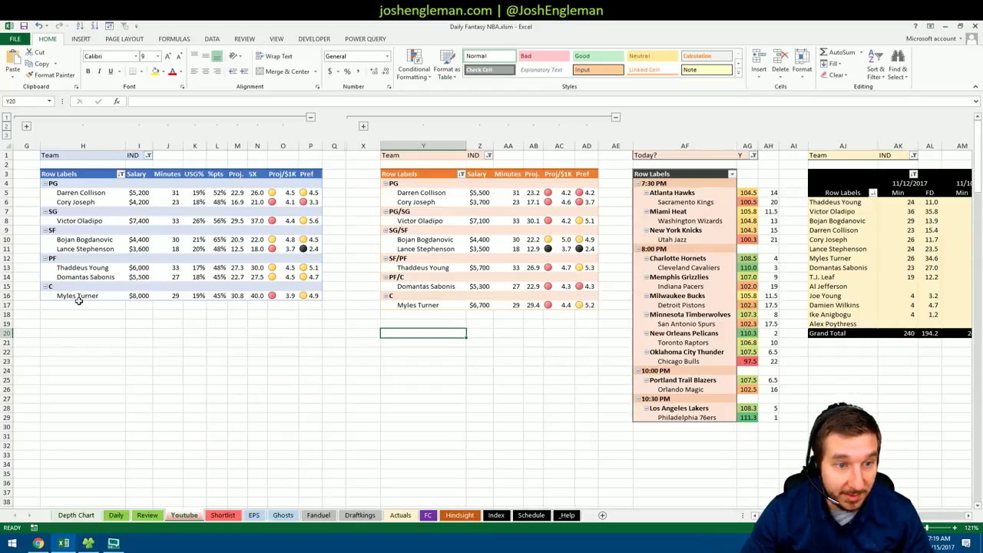
{"action": "left_click", "coordinate": [482, 305]}
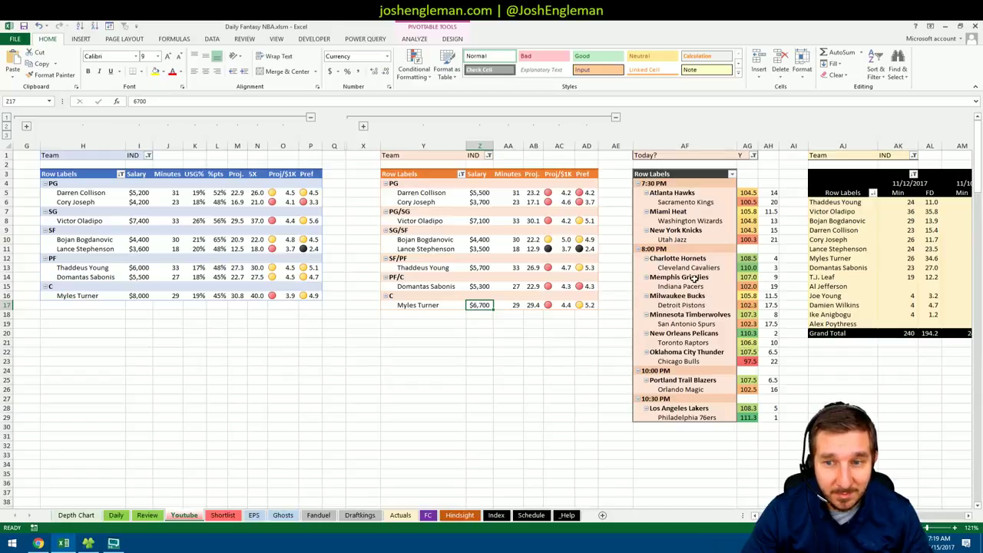
{"action": "left_click_drag", "start_coordinate": [693, 278], "coordinate": [702, 286]}
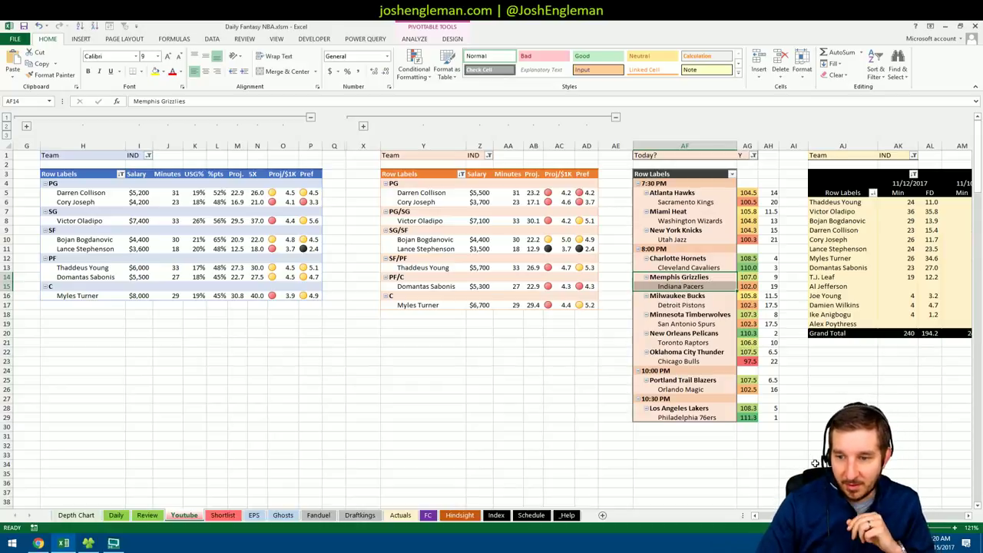
Review the Indiana game log and compare Victor Oladipo's 5X value in the blue PivotTable with his FD points on 11/3/2017
{"action": "scroll", "coordinate": [497, 311], "scroll_direction": "right", "scroll_amount": 5}
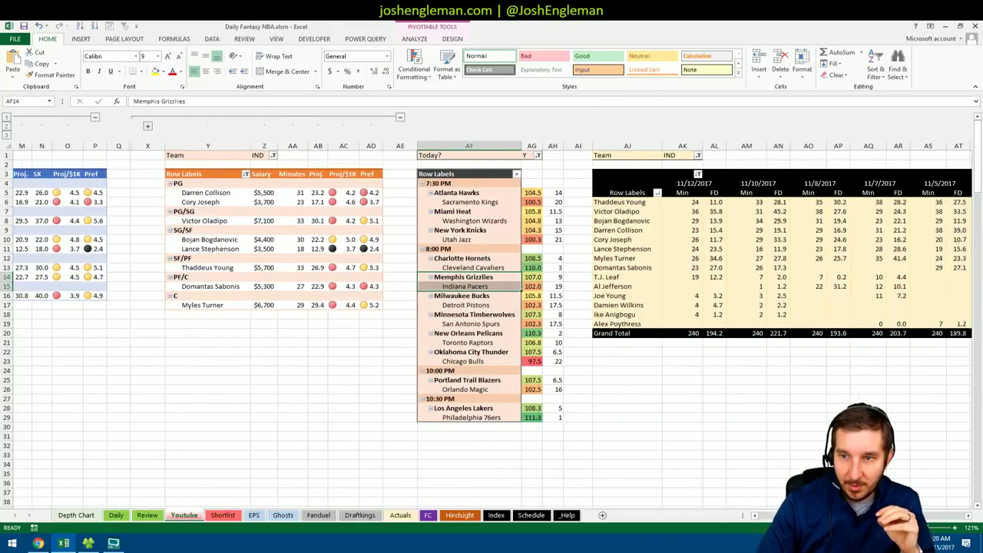
{"action": "scroll", "coordinate": [491, 311], "scroll_direction": "right", "scroll_amount": 4}
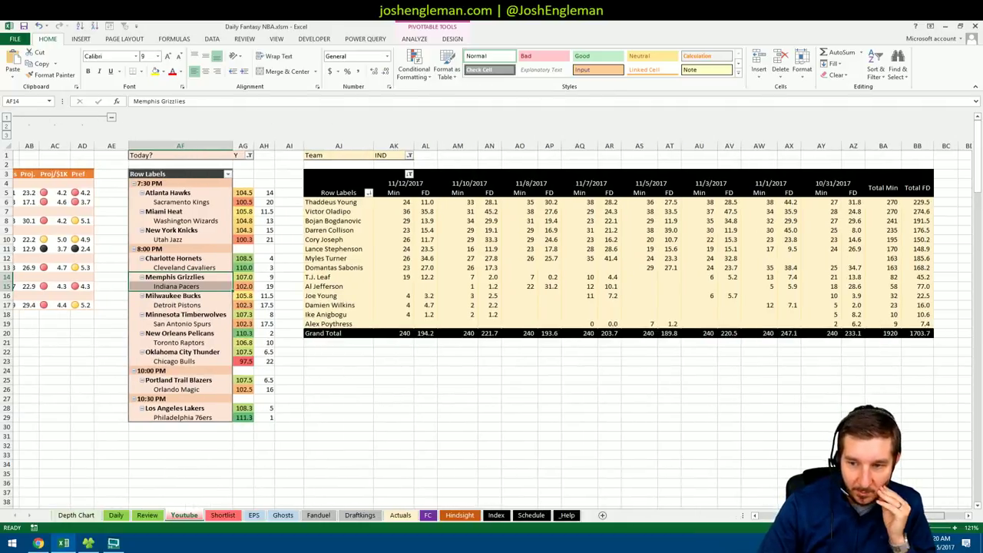
{"action": "scroll", "coordinate": [492, 311], "scroll_direction": "right", "scroll_amount": 1}
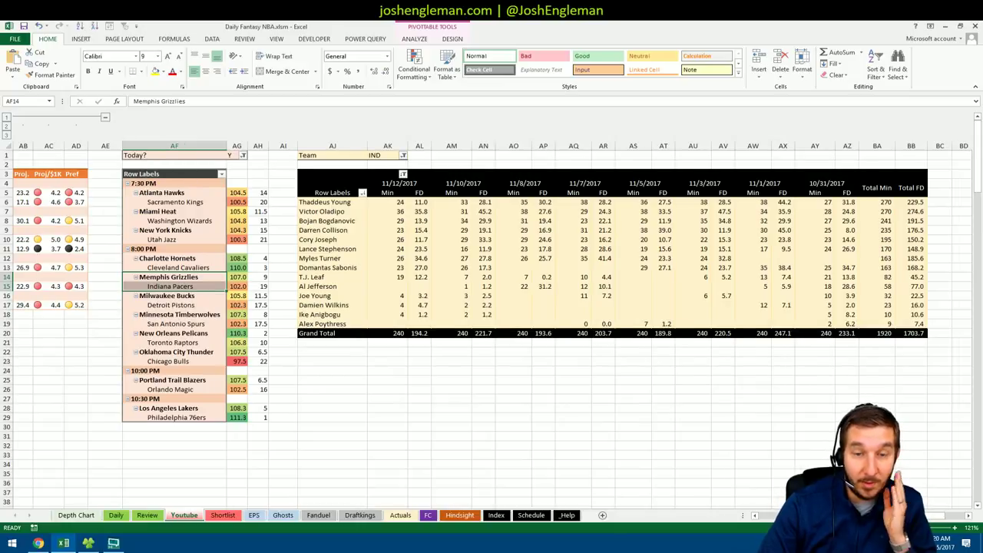
{"action": "scroll", "coordinate": [491, 311], "scroll_direction": "left", "scroll_amount": 6}
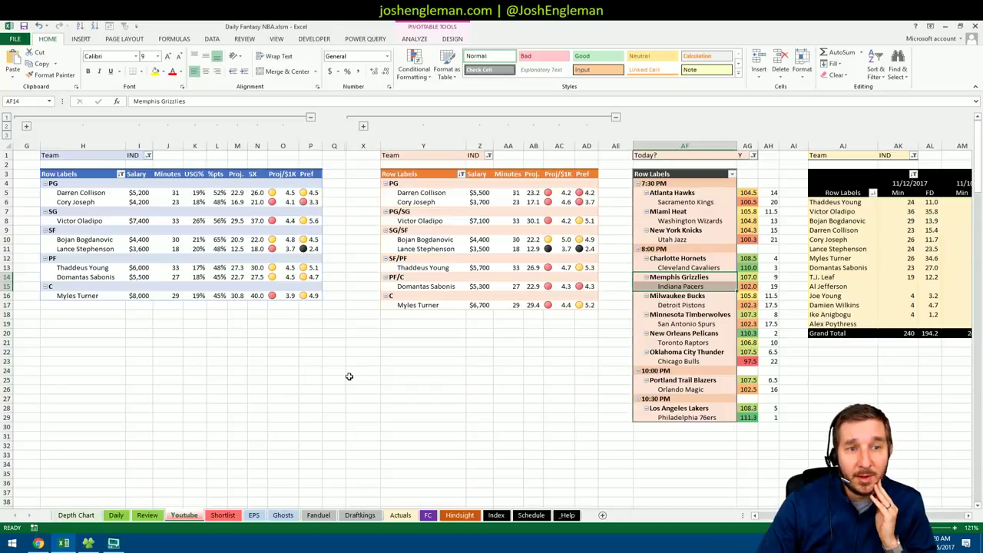
{"action": "left_click", "coordinate": [257, 221]}
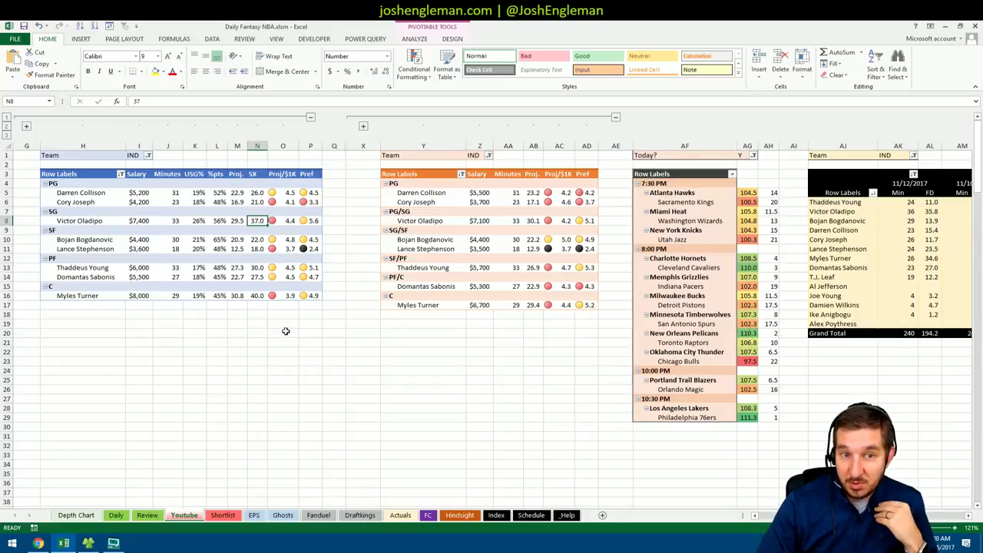
{"action": "scroll", "coordinate": [899, 226], "scroll_direction": "right", "scroll_amount": 8}
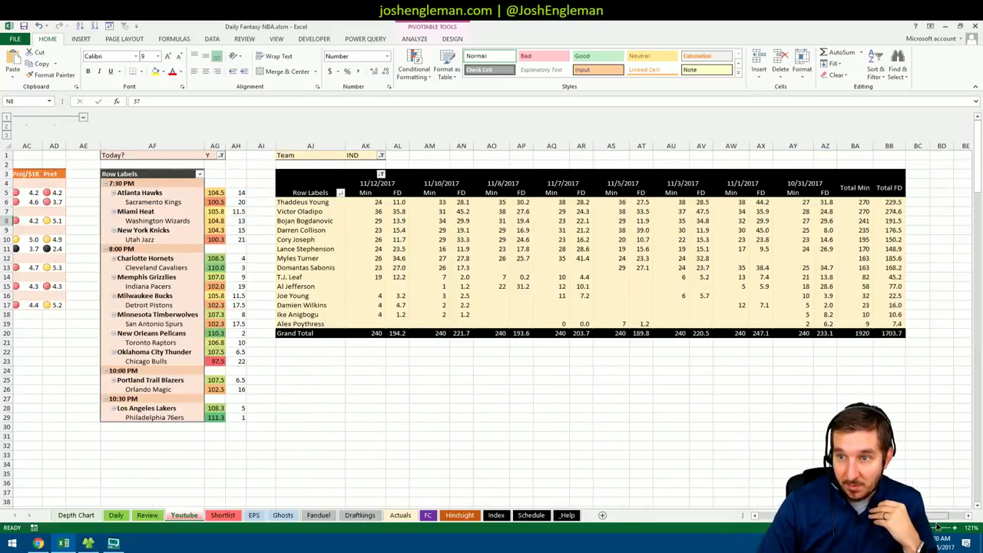
{"action": "left_click", "coordinate": [710, 212]}
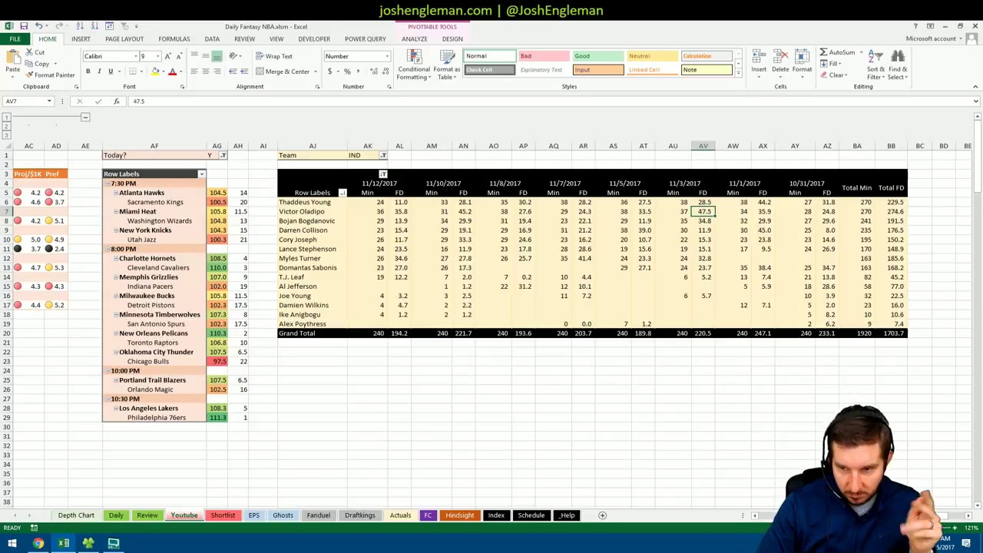
Filter the blue and the orange projection PivotTables to the team MIL
{"action": "scroll", "coordinate": [491, 323], "scroll_direction": "left", "scroll_amount": 8}
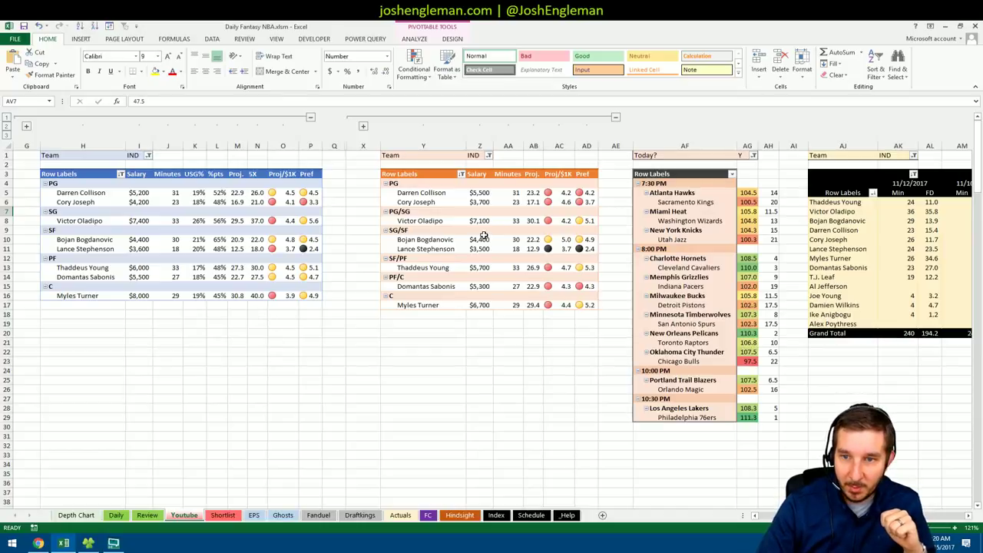
{"action": "left_click", "coordinate": [148, 156]}
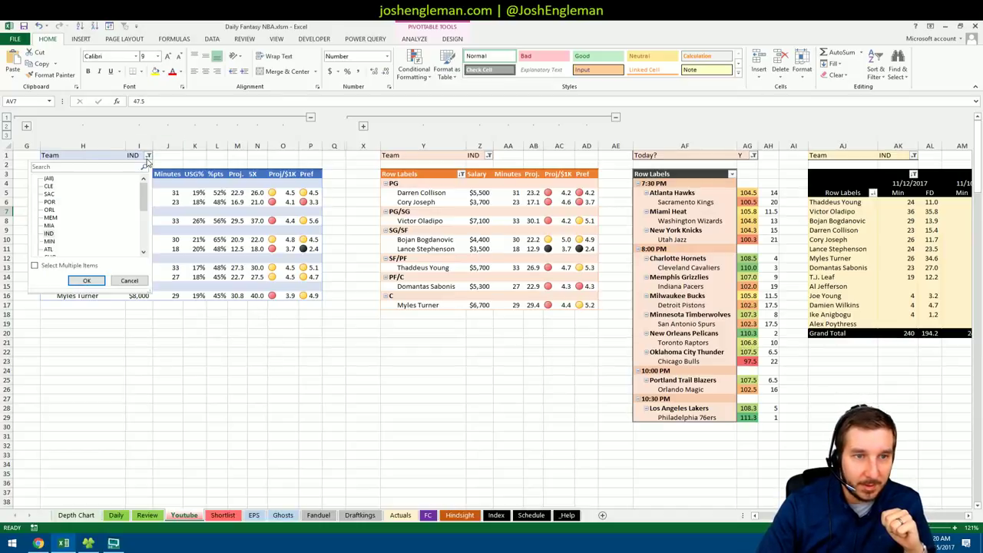
{"action": "scroll", "coordinate": [145, 206], "scroll_direction": "down", "scroll_amount": 1}
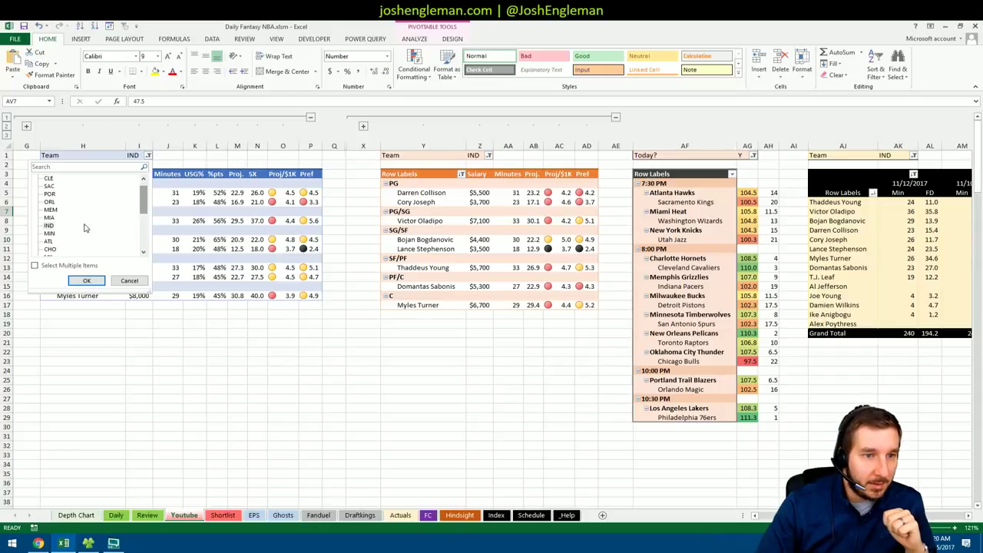
{"action": "left_click_drag", "start_coordinate": [145, 201], "coordinate": [145, 225]}
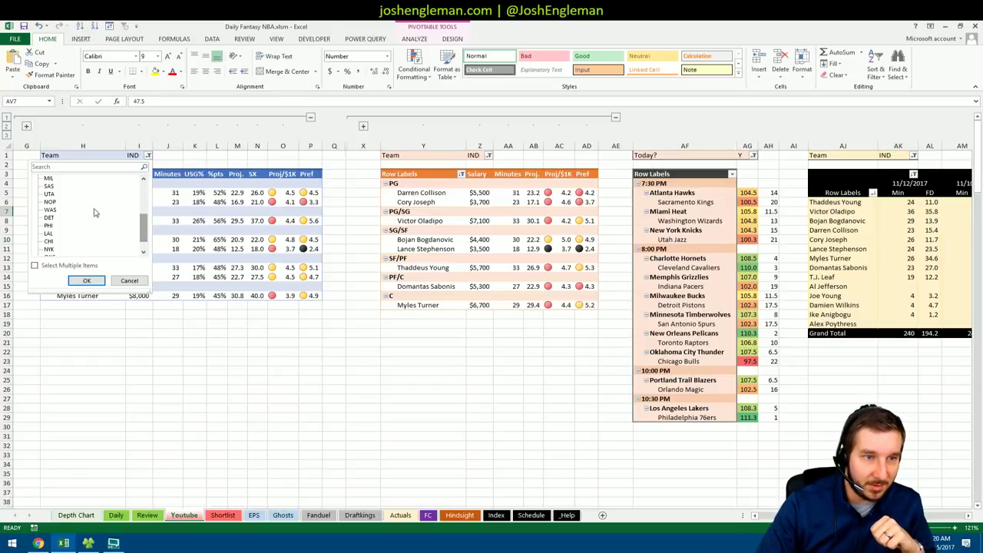
{"action": "left_click", "coordinate": [48, 178]}
{"action": "left_click", "coordinate": [86, 280]}
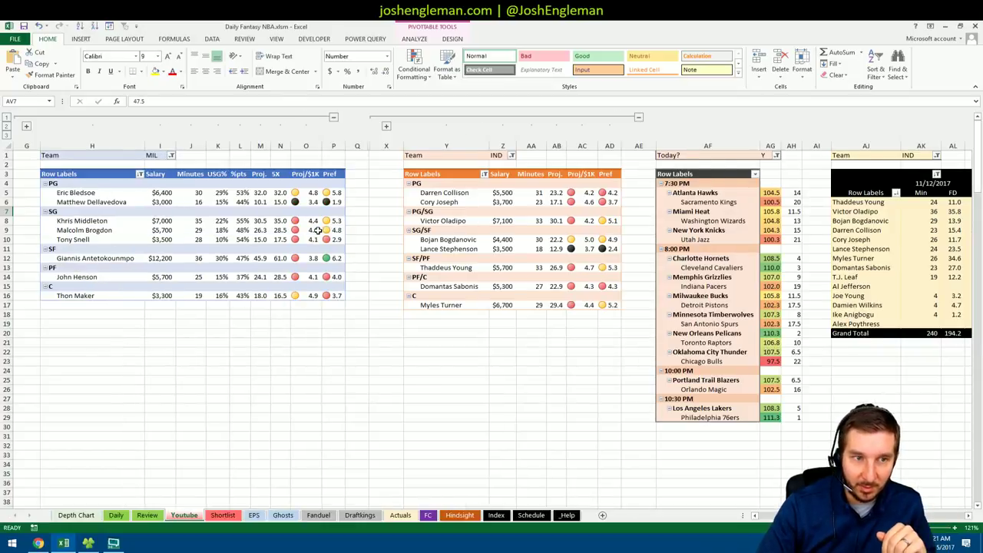
{"action": "left_click", "coordinate": [512, 155]}
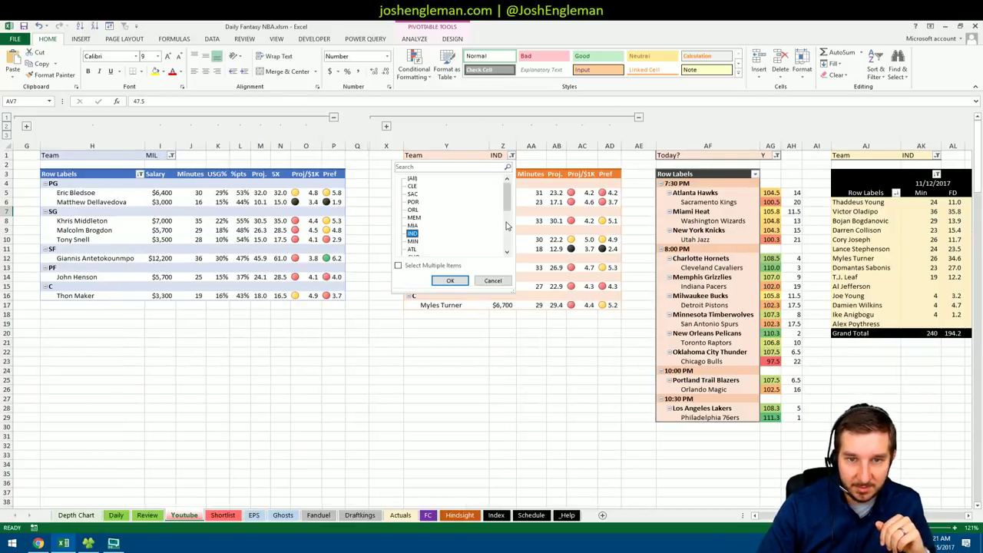
{"action": "scroll", "coordinate": [504, 230], "scroll_direction": "down", "scroll_amount": 3}
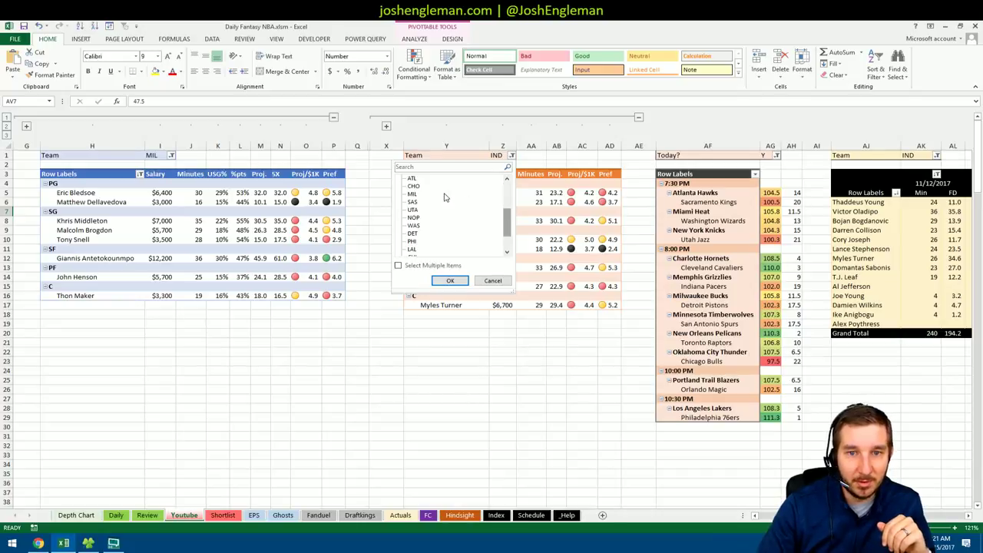
{"action": "left_click", "coordinate": [450, 280]}
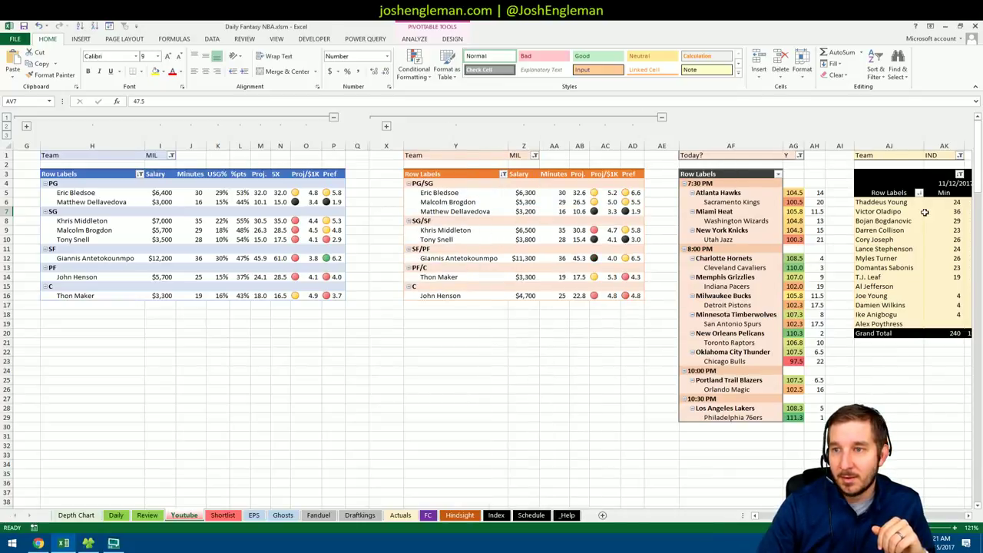
Filter the yellow game-log PivotTable to the team MIL
{"action": "left_click", "coordinate": [959, 156]}
{"action": "left_click_drag", "start_coordinate": [959, 196], "coordinate": [958, 218]}
{"action": "left_click", "coordinate": [863, 234]}
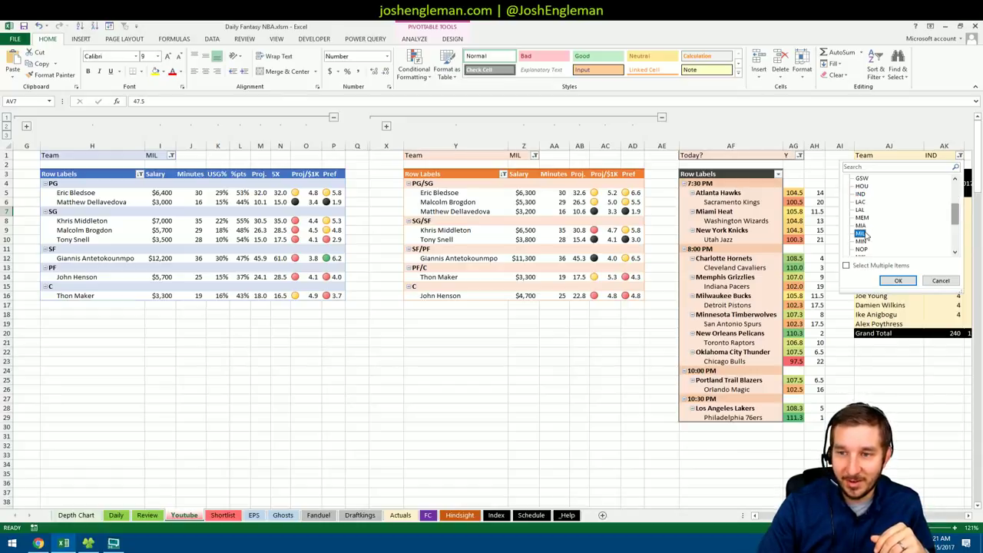
{"action": "left_click", "coordinate": [898, 280]}
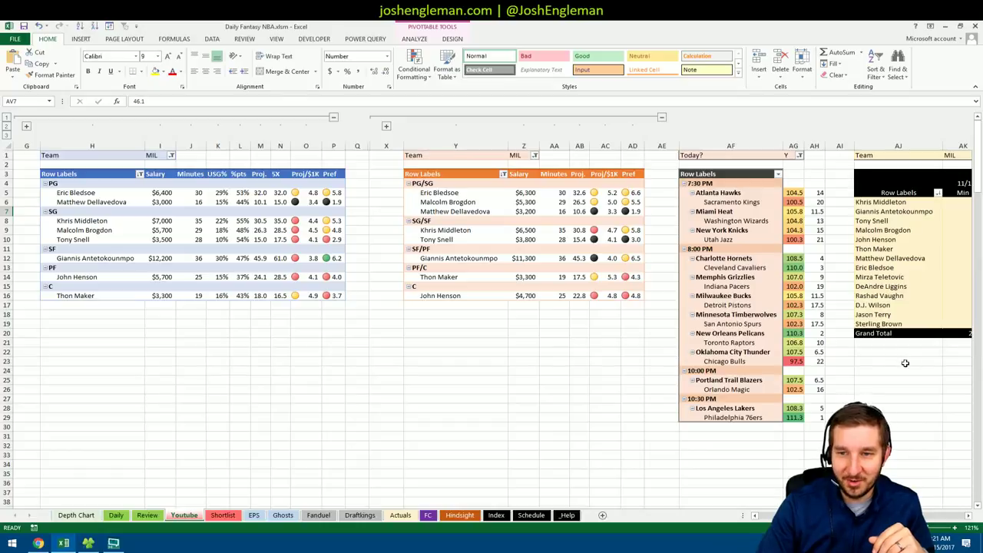
Review the MIL player projections alongside the team's recent game log of minutes and FD points
{"action": "scroll", "coordinate": [461, 335], "scroll_direction": "right", "scroll_amount": 5}
{"action": "scroll", "coordinate": [461, 336], "scroll_direction": "left", "scroll_amount": 5}
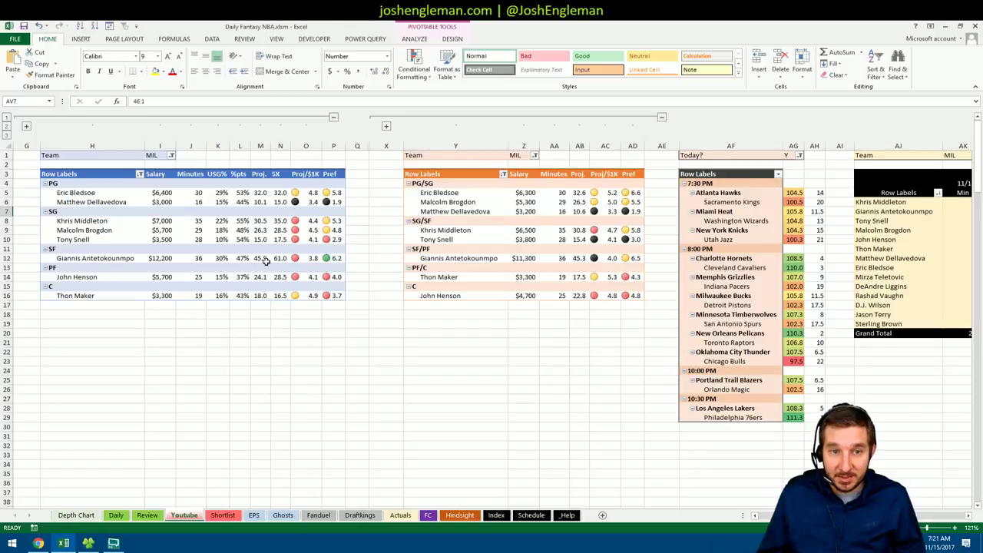
{"action": "left_click", "coordinate": [280, 332]}
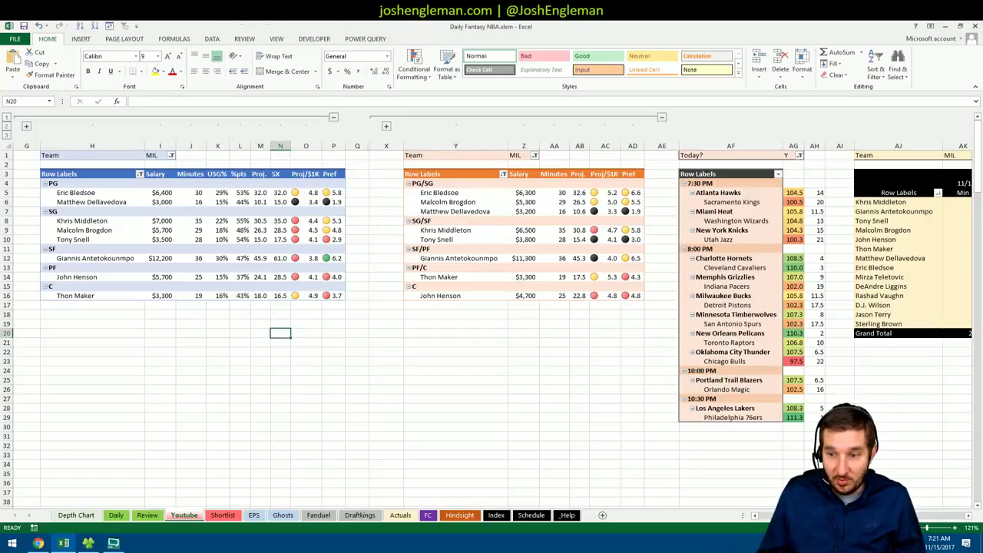
{"action": "scroll", "coordinate": [491, 307], "scroll_direction": "right", "scroll_amount": 5}
{"action": "scroll", "coordinate": [492, 307], "scroll_direction": "right", "scroll_amount": 1}
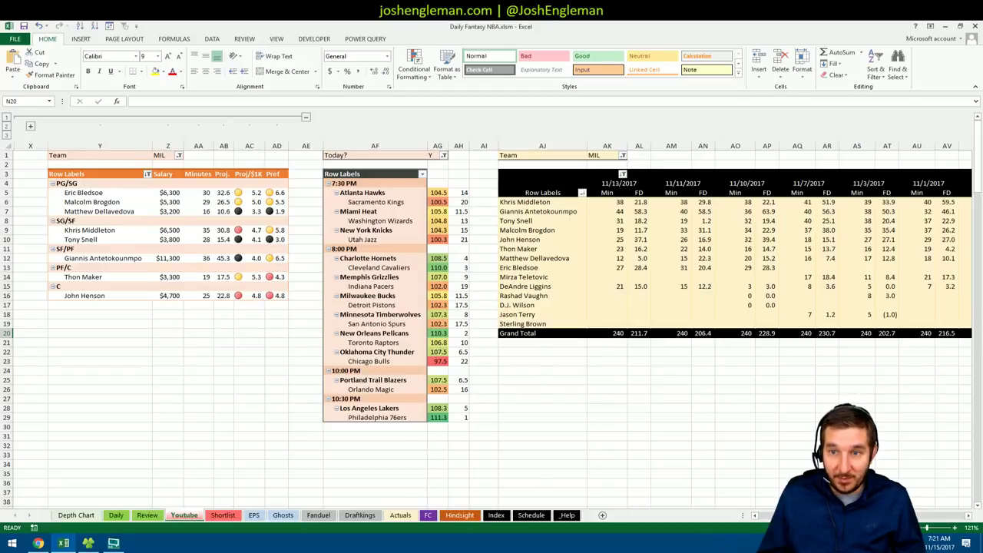
{"action": "scroll", "coordinate": [773, 489], "scroll_direction": "left", "scroll_amount": 6}
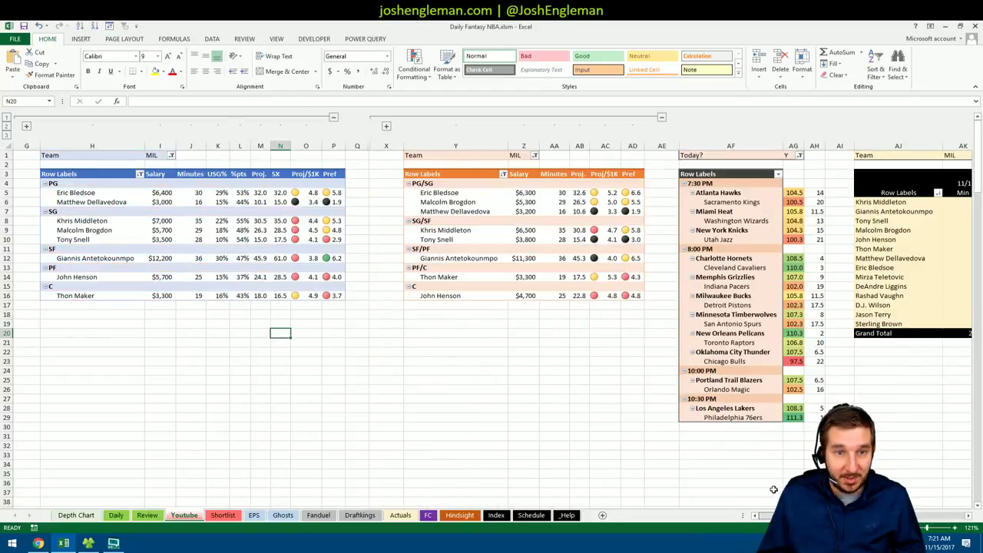
Examine the MIL small forward's 5X value, the Detroit Pistons matchup in today's game list, and the recent game log
{"action": "left_click", "coordinate": [281, 259]}
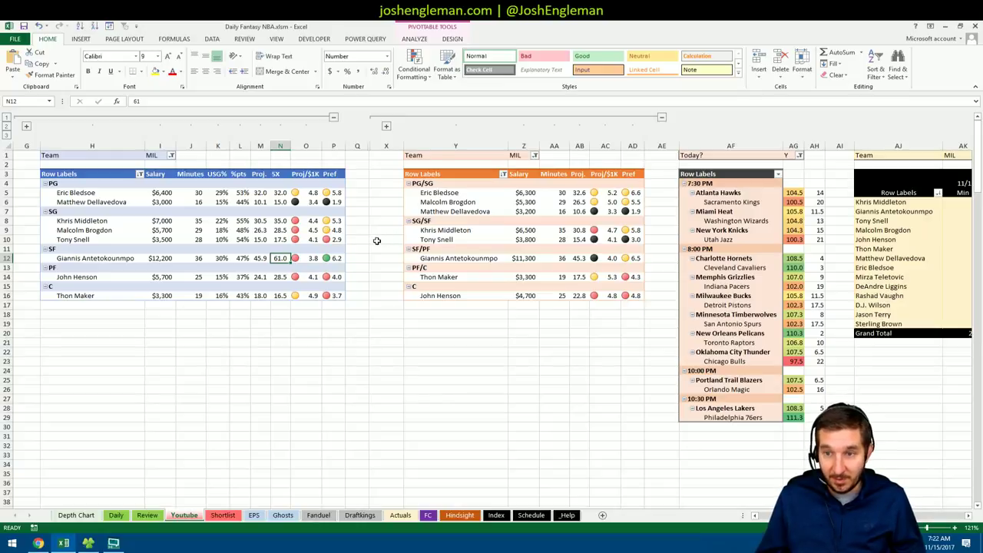
{"action": "left_click", "coordinate": [726, 258]}
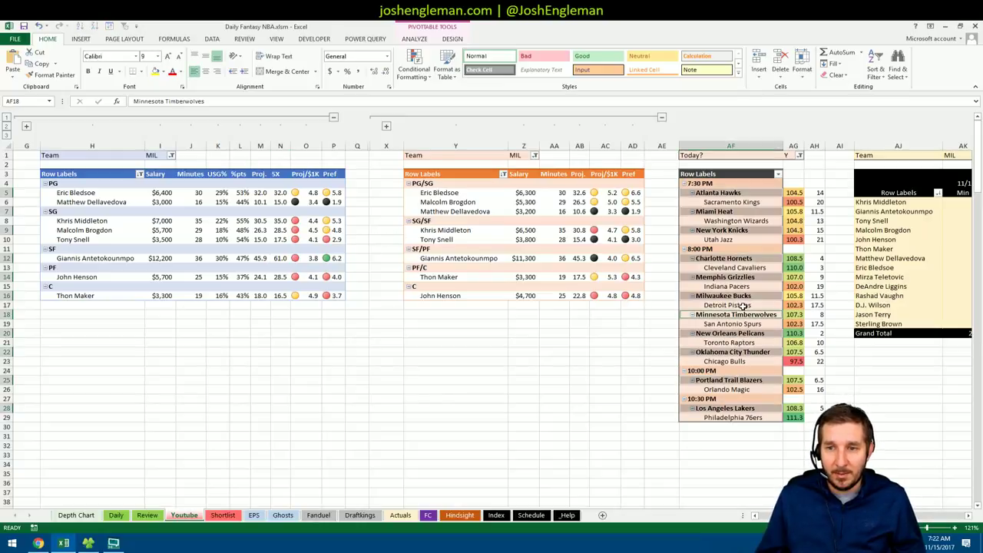
{"action": "left_click", "coordinate": [706, 304]}
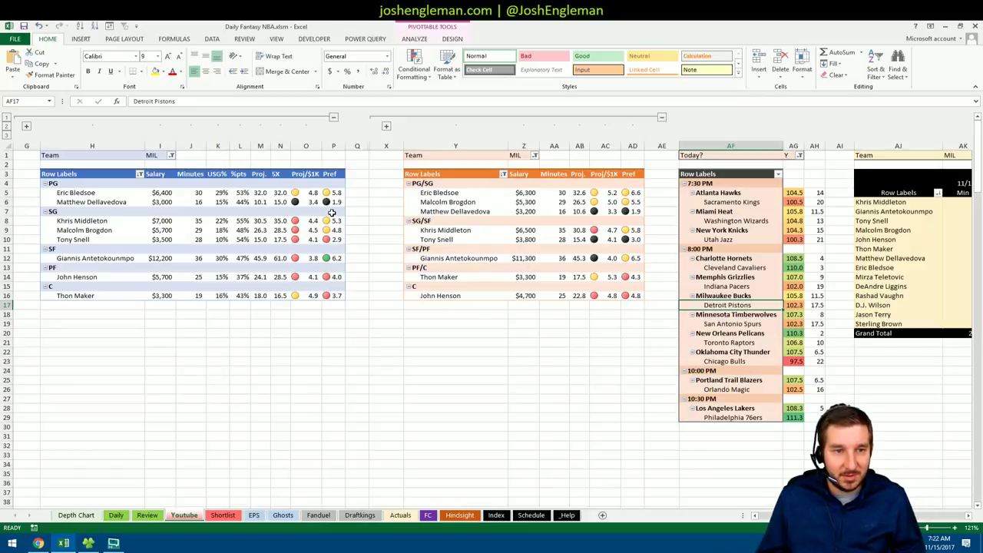
{"action": "left_click", "coordinate": [283, 313]}
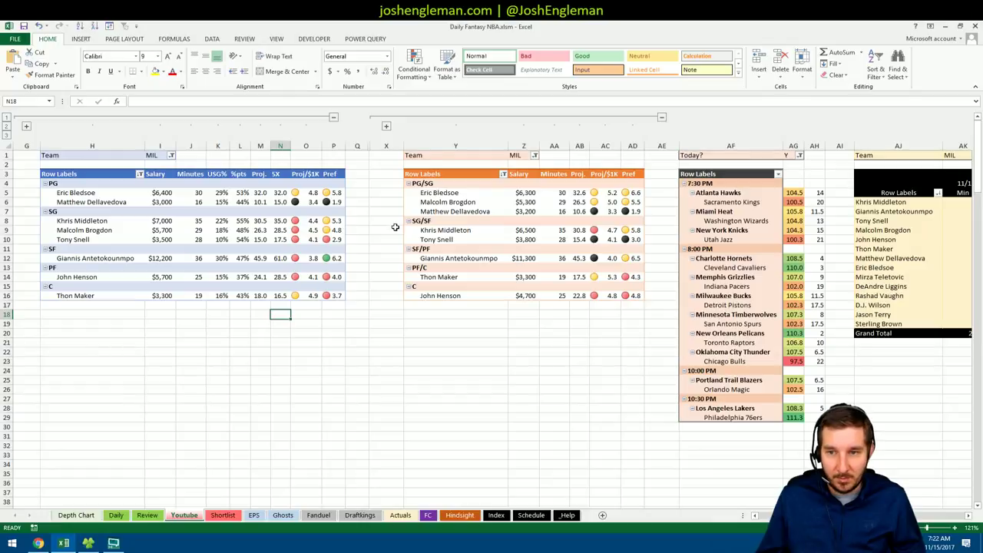
{"action": "left_click", "coordinate": [130, 258]}
{"action": "left_click", "coordinate": [228, 162]}
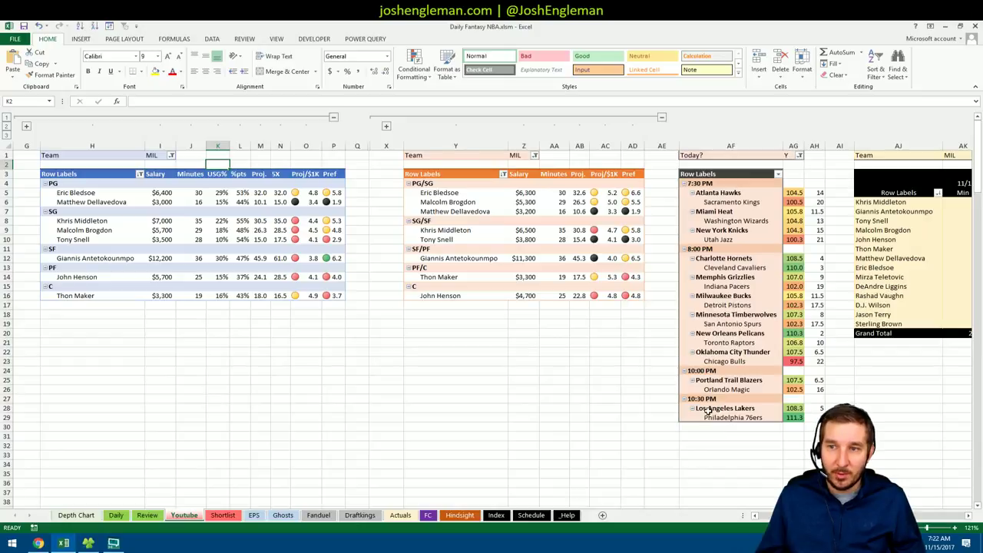
{"action": "scroll", "coordinate": [491, 307], "scroll_direction": "right", "scroll_amount": 5}
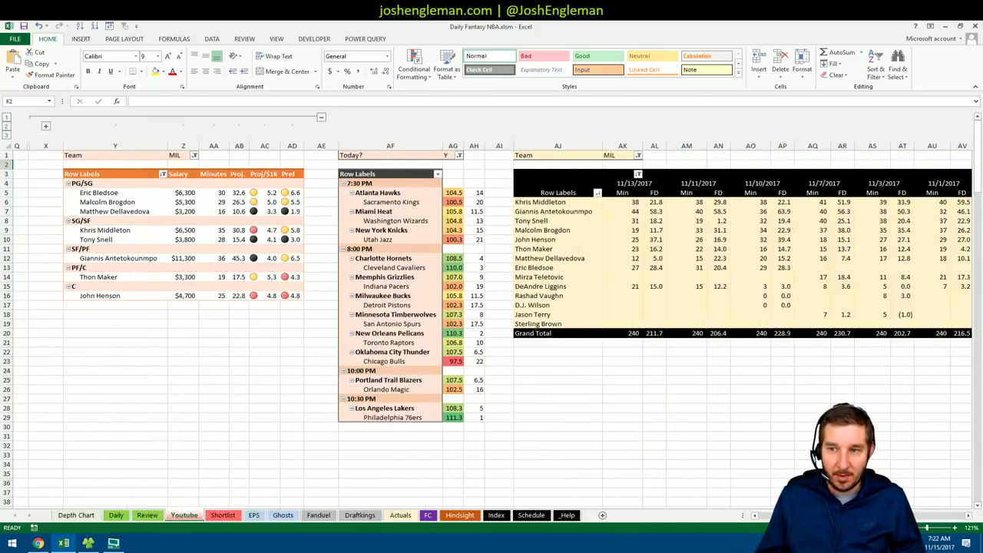
{"action": "scroll", "coordinate": [398, 198], "scroll_direction": "left", "scroll_amount": 5}
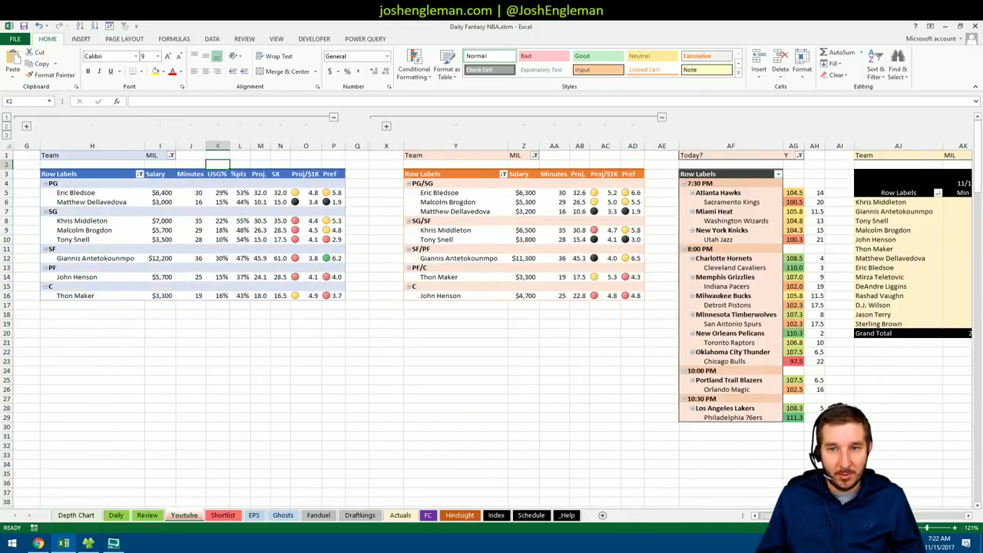
Set the Team filter of both the blue and the orange projection pivot tables to DET
{"action": "left_click", "coordinate": [171, 156]}
{"action": "left_click_drag", "start_coordinate": [166, 201], "coordinate": [167, 227]}
{"action": "left_click", "coordinate": [74, 233]}
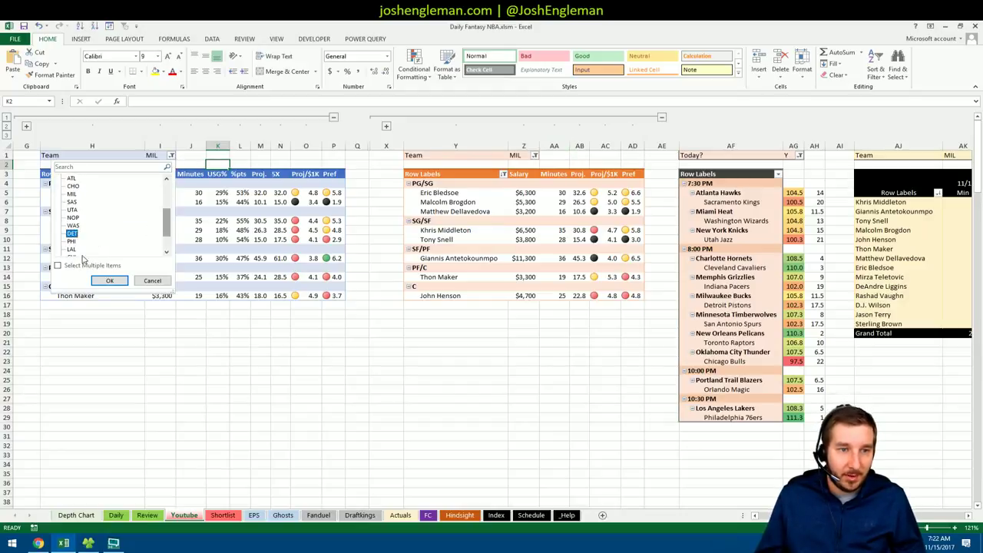
{"action": "left_click", "coordinate": [109, 280]}
{"action": "left_click", "coordinate": [506, 156]}
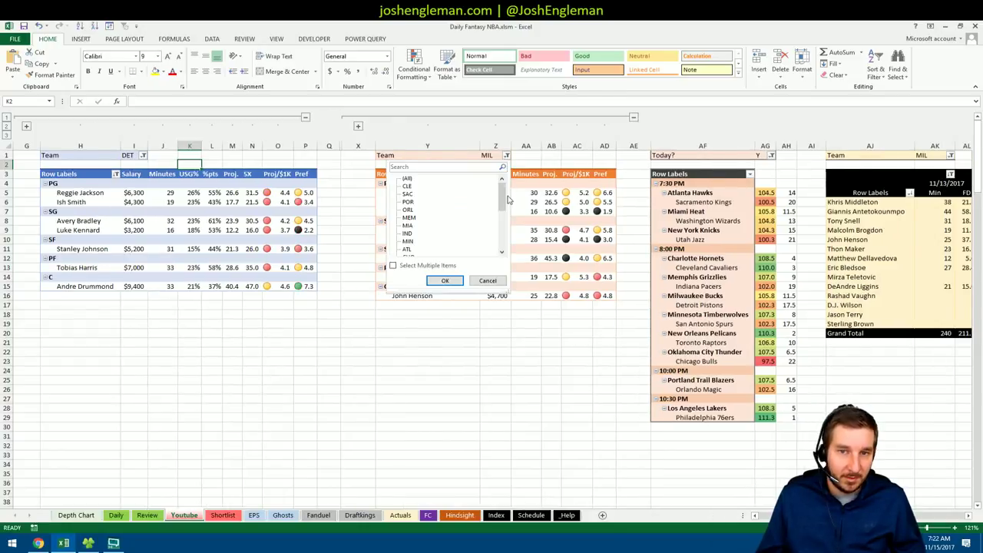
{"action": "left_click_drag", "start_coordinate": [509, 201], "coordinate": [499, 230]}
{"action": "left_click", "coordinate": [409, 234]}
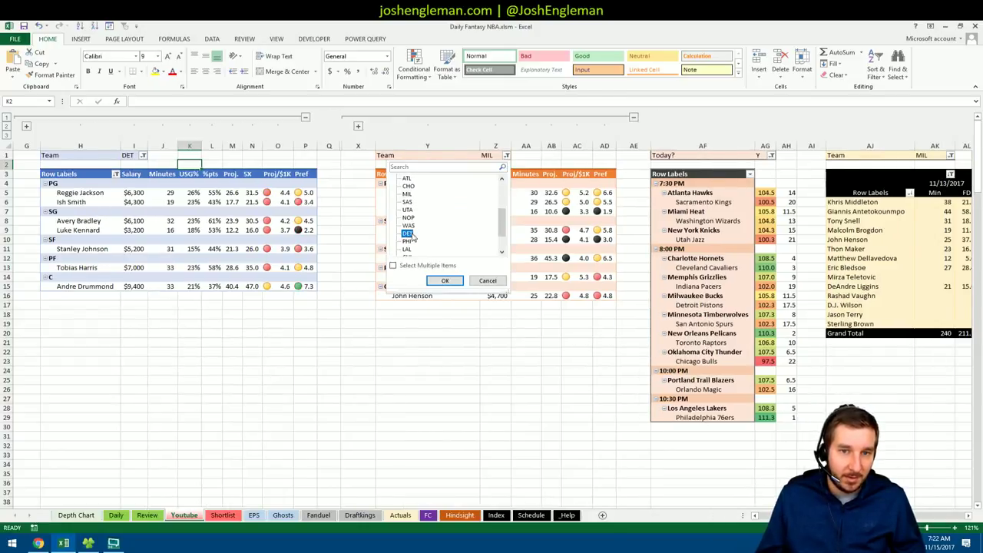
{"action": "left_click", "coordinate": [447, 280]}
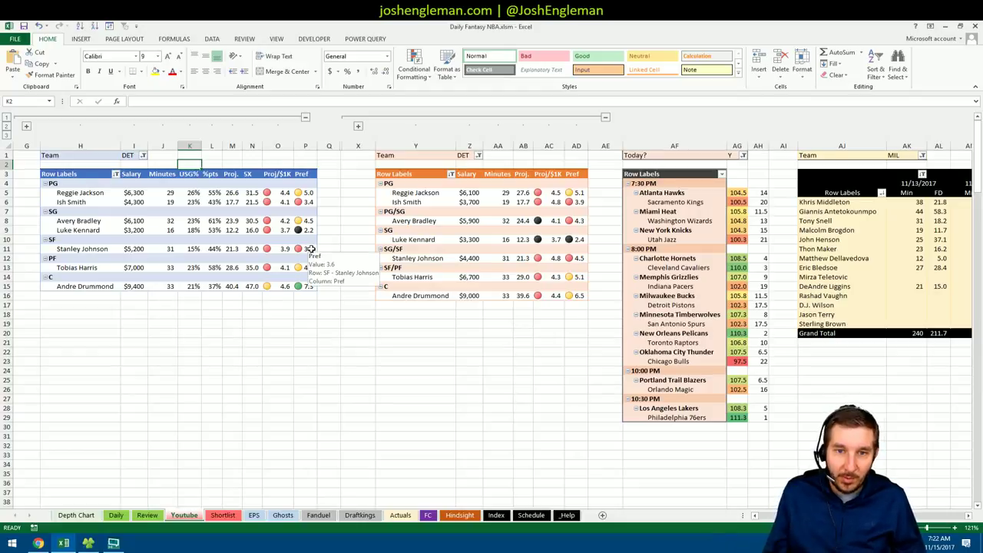
Check the Detroit Pistons' rank and team total in the list of today's games
{"action": "left_click", "coordinate": [348, 297]}
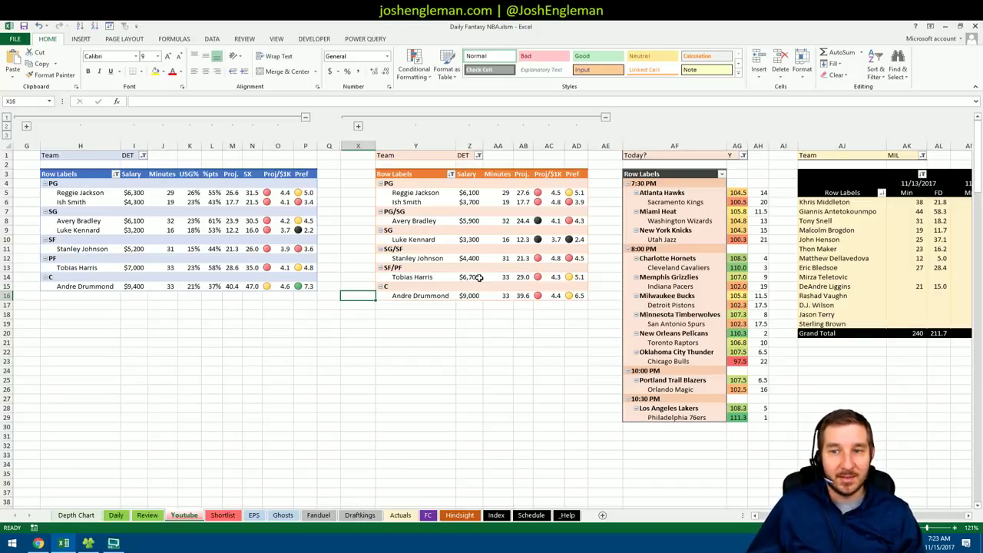
{"action": "left_click", "coordinate": [758, 308]}
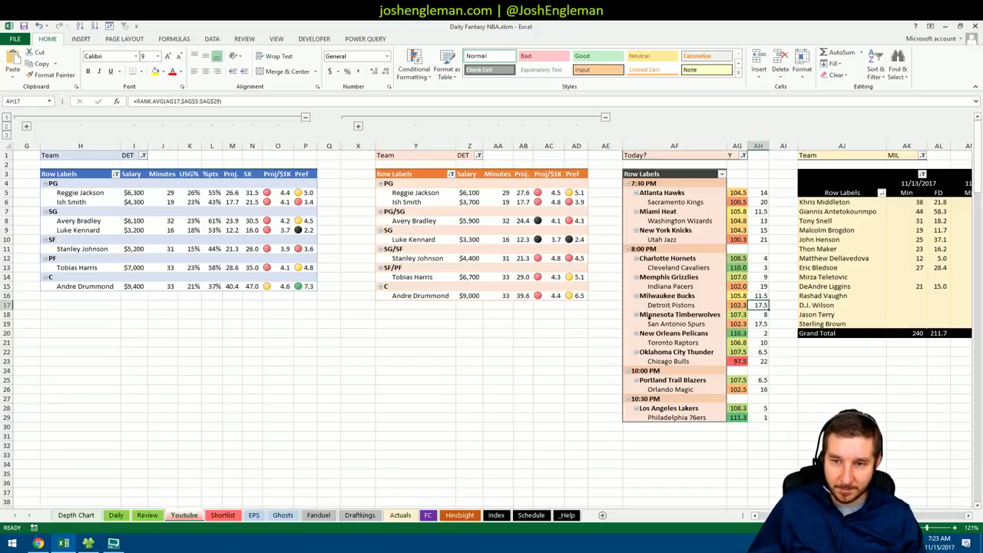
{"action": "left_click", "coordinate": [735, 305]}
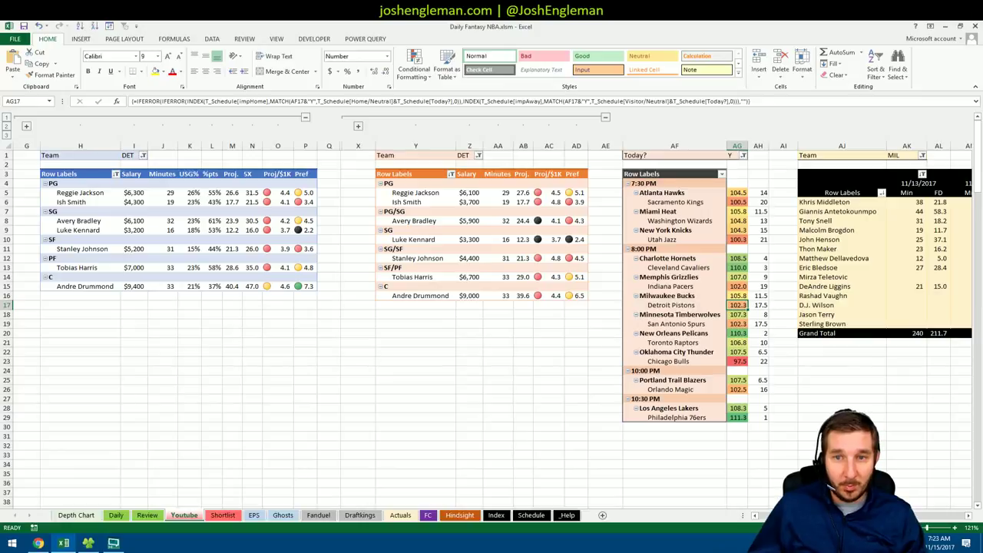
Set the Team filter of the yellow game log pivot table to DET and return to the projections
{"action": "scroll", "coordinate": [491, 307], "scroll_direction": "right", "scroll_amount": 3}
{"action": "scroll", "coordinate": [746, 146], "scroll_direction": "right", "scroll_amount": 1}
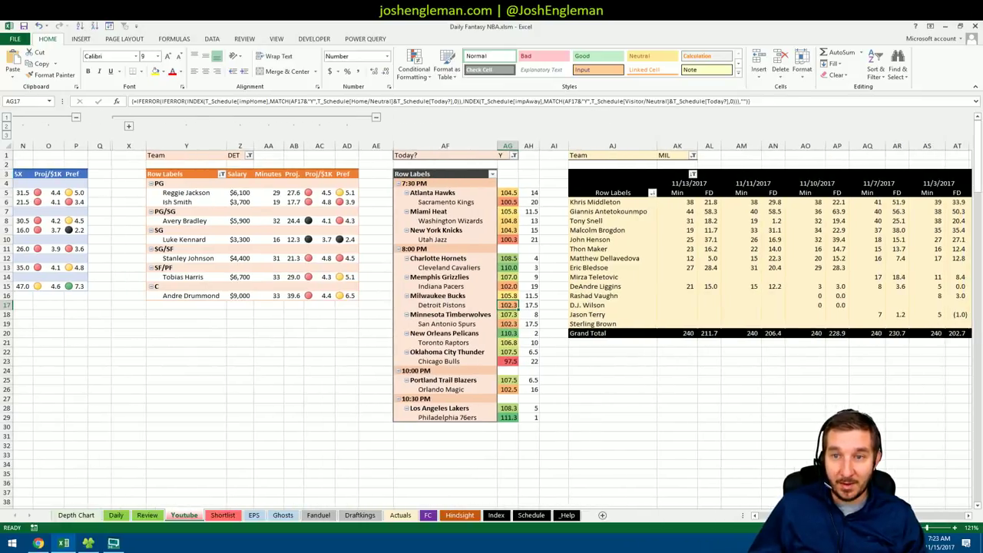
{"action": "left_click", "coordinate": [694, 156]}
{"action": "scroll", "coordinate": [691, 192], "scroll_direction": "down", "scroll_amount": 1}
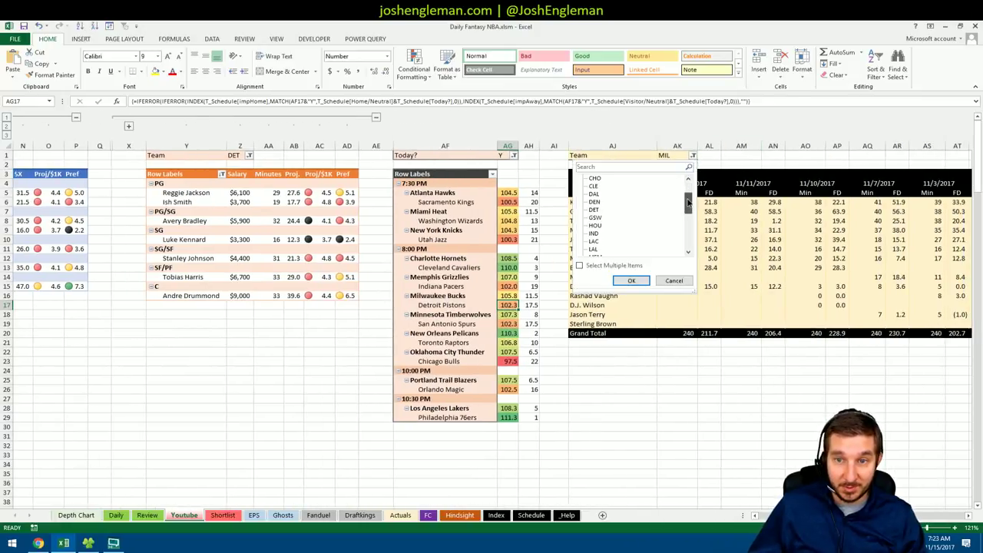
{"action": "left_click", "coordinate": [595, 215]}
{"action": "left_click", "coordinate": [631, 280]}
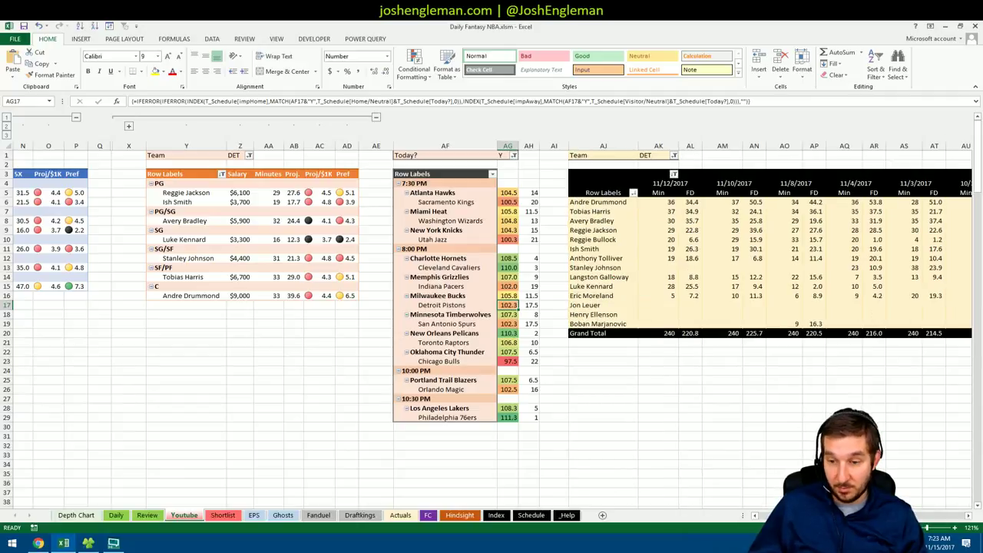
{"action": "scroll", "coordinate": [619, 445], "scroll_direction": "left", "scroll_amount": 3}
{"action": "left_click", "coordinate": [394, 392]}
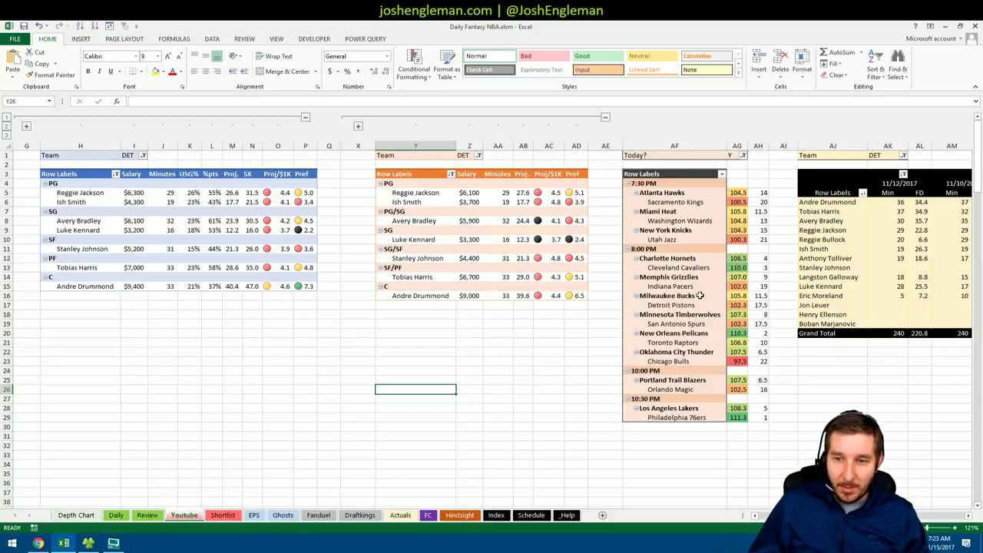
{"action": "left_click", "coordinate": [440, 314]}
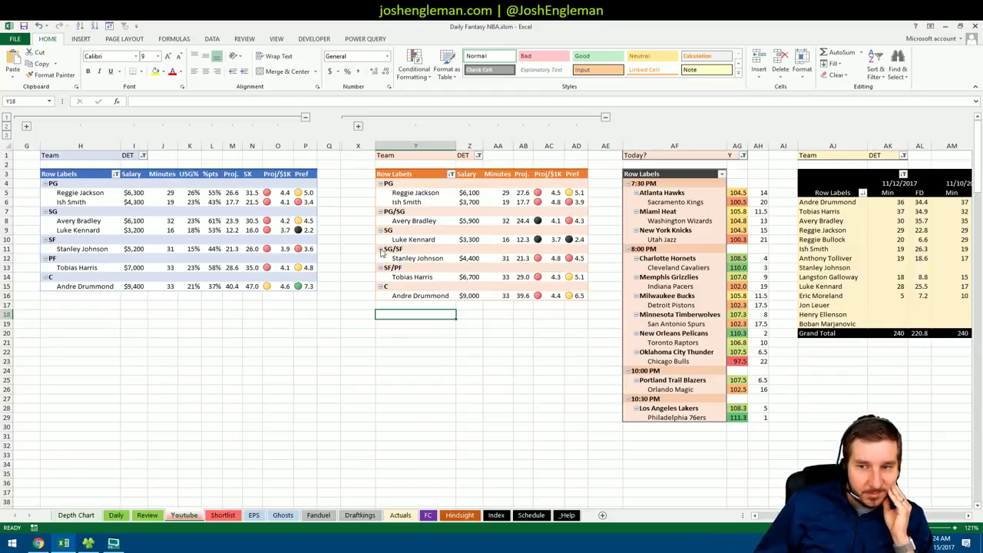
Switch the Team filter of both the blue and the orange projection pivot tables to MIN
{"action": "left_click", "coordinate": [142, 156]}
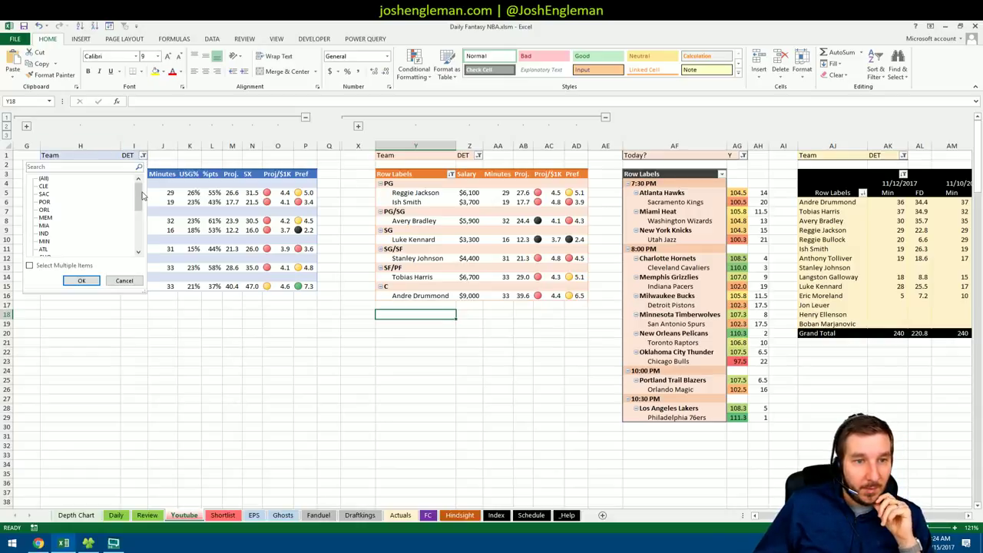
{"action": "left_click_drag", "start_coordinate": [142, 192], "coordinate": [141, 209]}
{"action": "left_click", "coordinate": [45, 204]}
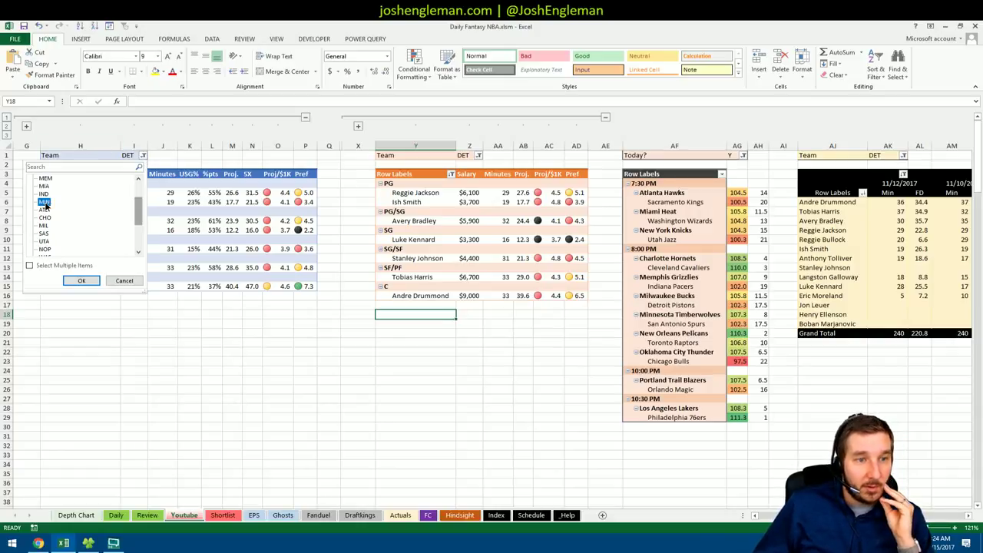
{"action": "left_click", "coordinate": [81, 280]}
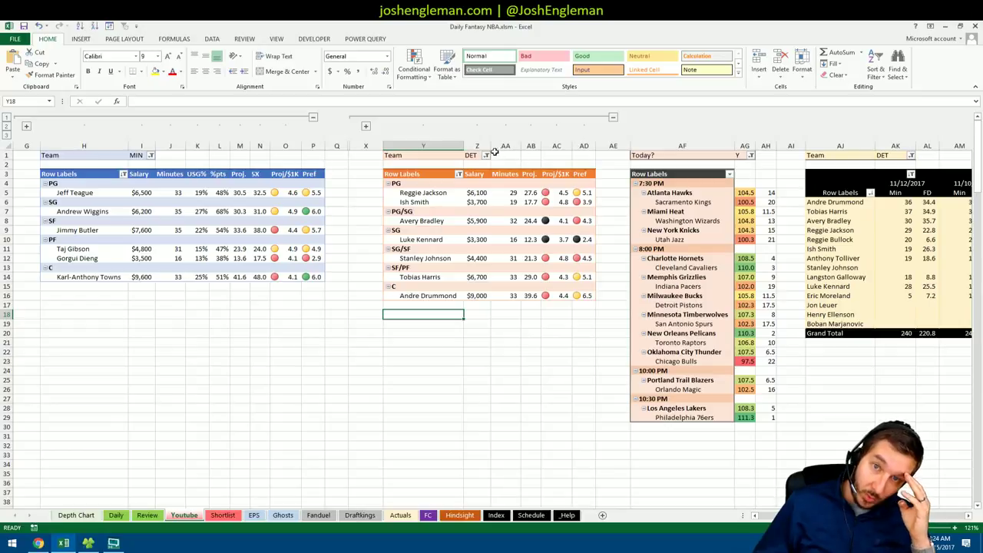
{"action": "left_click", "coordinate": [485, 156]}
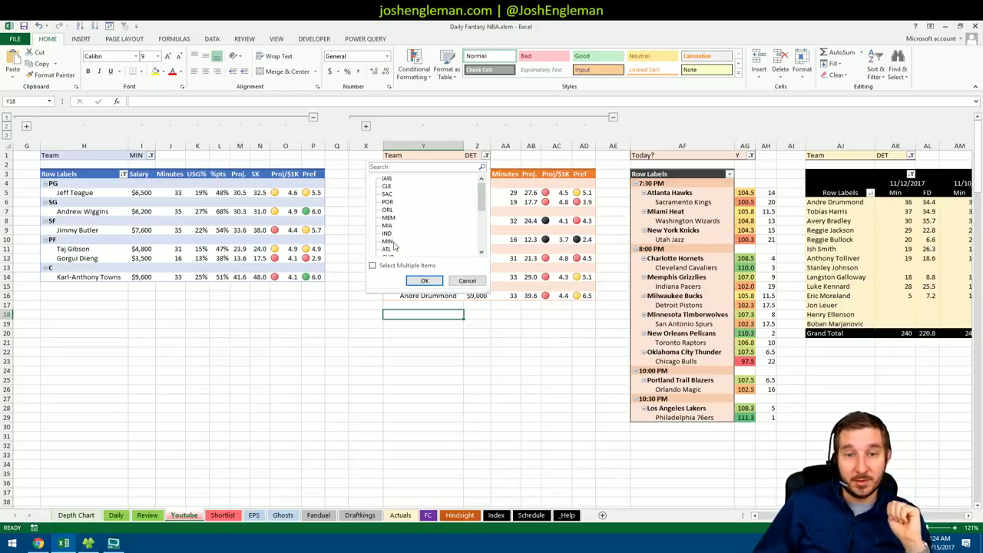
{"action": "left_click", "coordinate": [427, 281]}
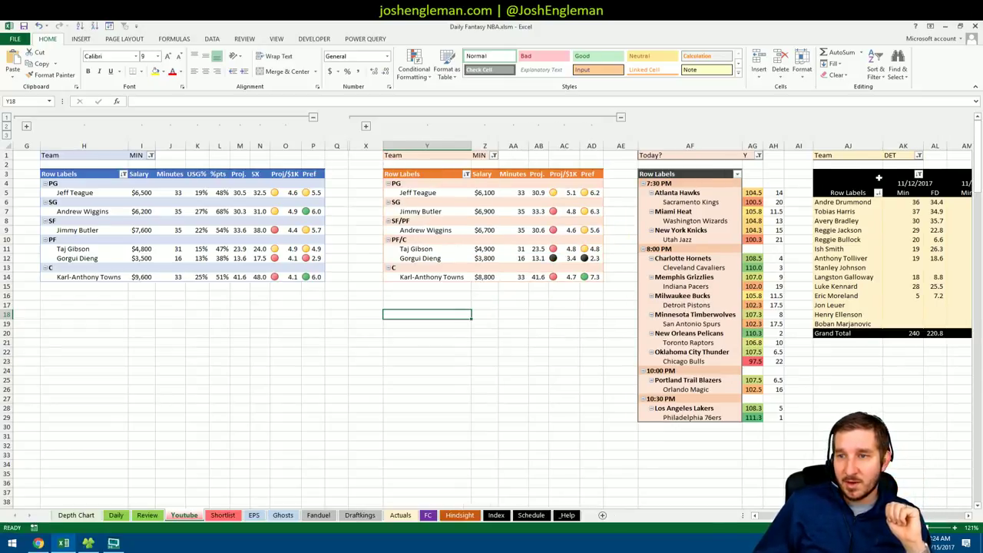
Switch the Team filter of the yellow game log pivot table to MIN
{"action": "left_click", "coordinate": [919, 156]}
{"action": "left_click_drag", "start_coordinate": [915, 192], "coordinate": [914, 209]}
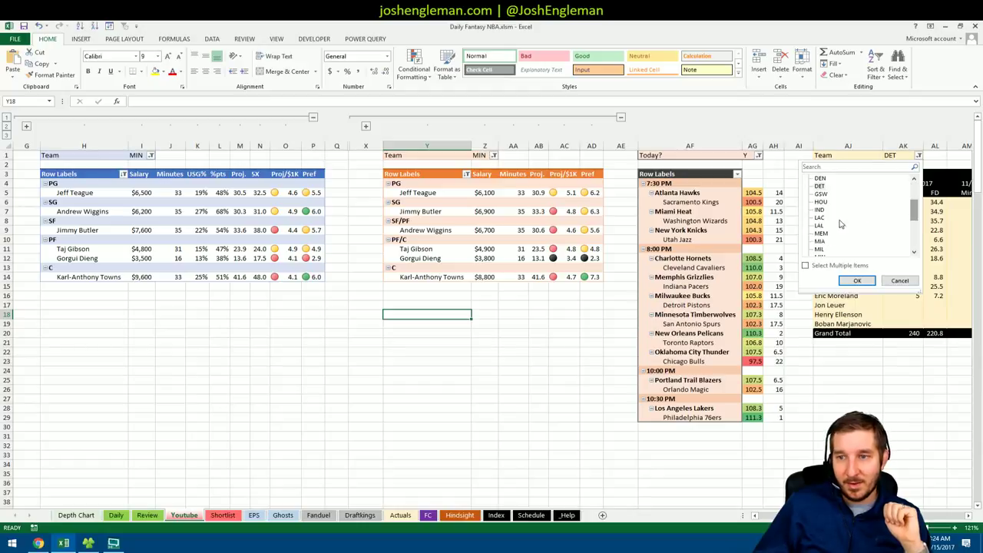
{"action": "left_click", "coordinate": [914, 253]}
{"action": "left_click", "coordinate": [914, 253]}
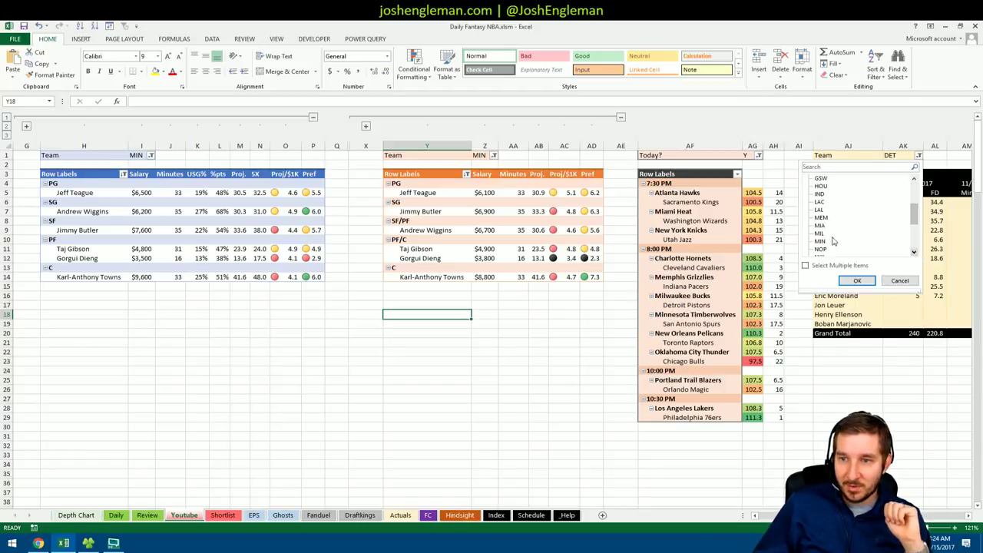
{"action": "left_click", "coordinate": [819, 242]}
{"action": "left_click", "coordinate": [856, 281]}
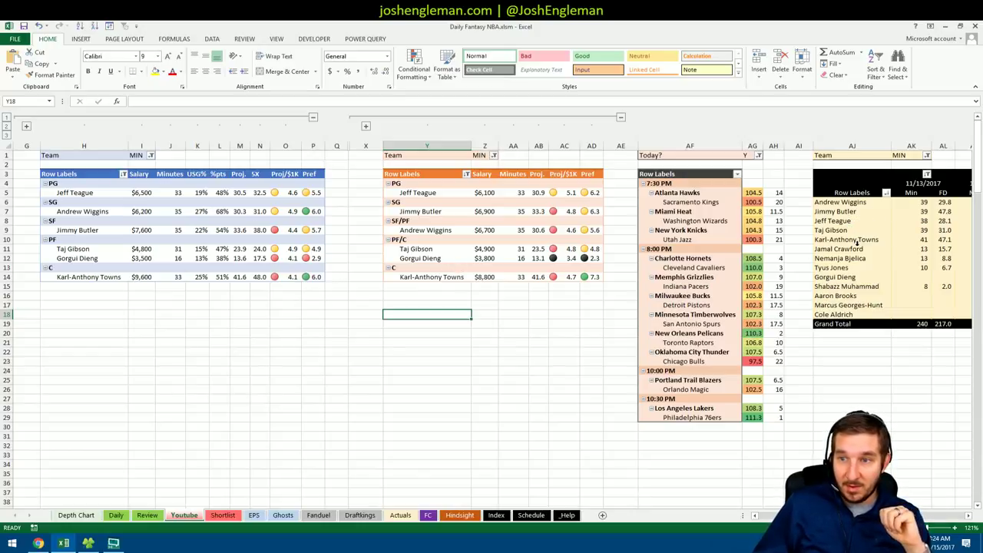
Check the USG% and %pts values of the MIN shooting guard in the blue projection table
{"action": "left_click", "coordinate": [199, 331]}
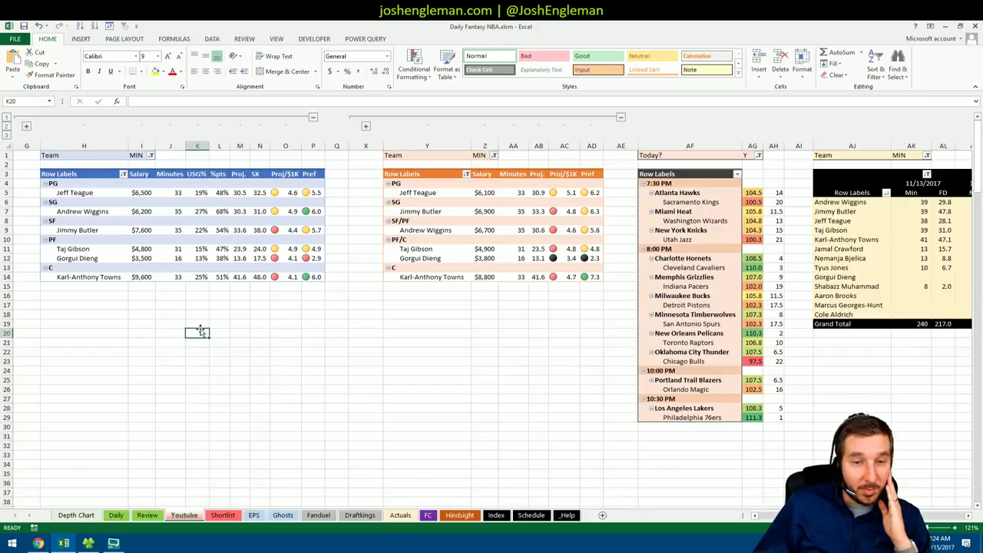
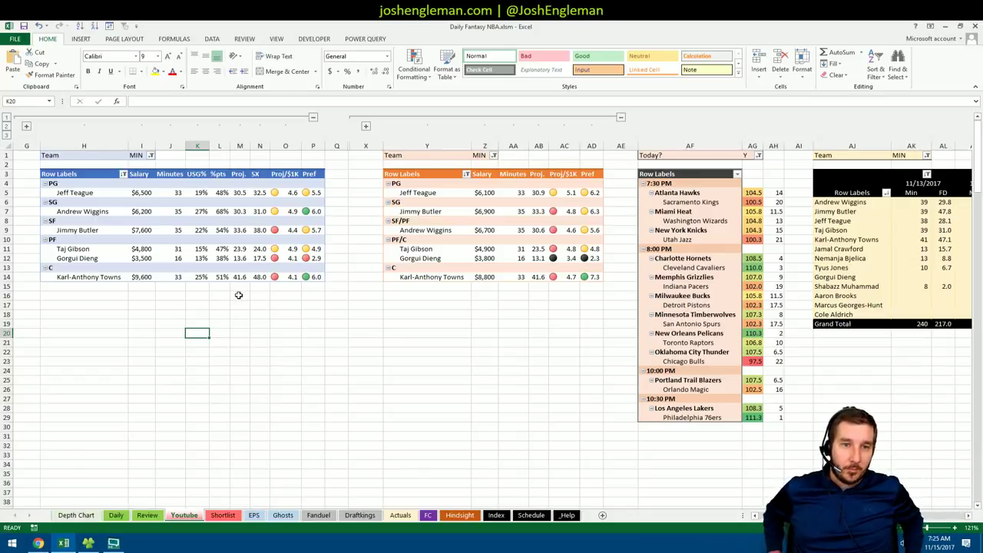
{"action": "left_click", "coordinate": [200, 210]}
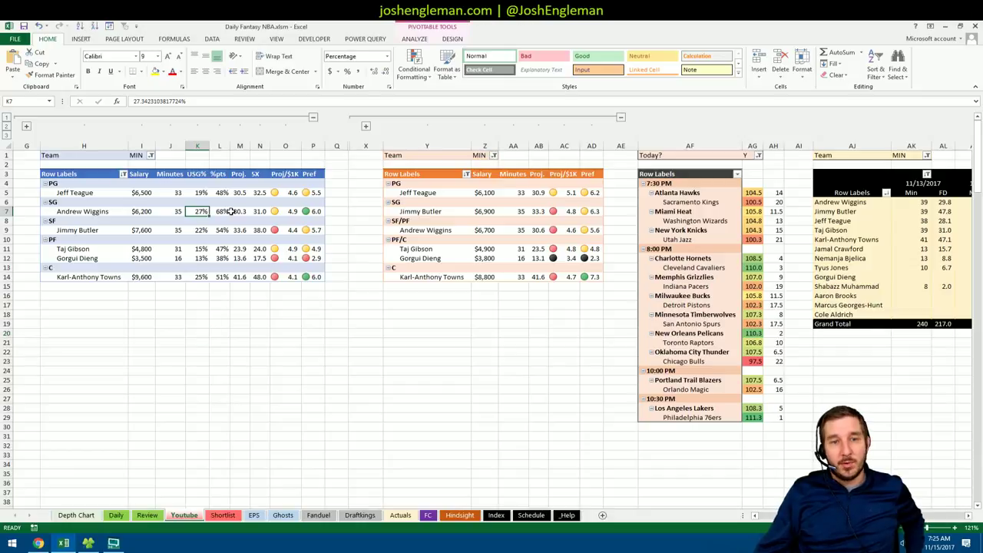
{"action": "left_click", "coordinate": [227, 212]}
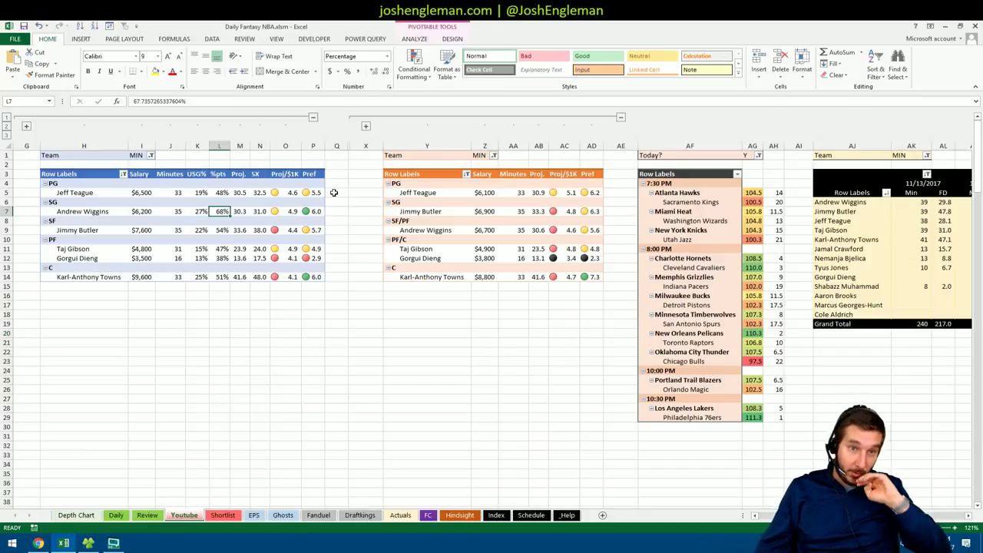
Examine the MIN projections and the MIN game log by date, and return to the projection tables
{"action": "left_click", "coordinate": [351, 214]}
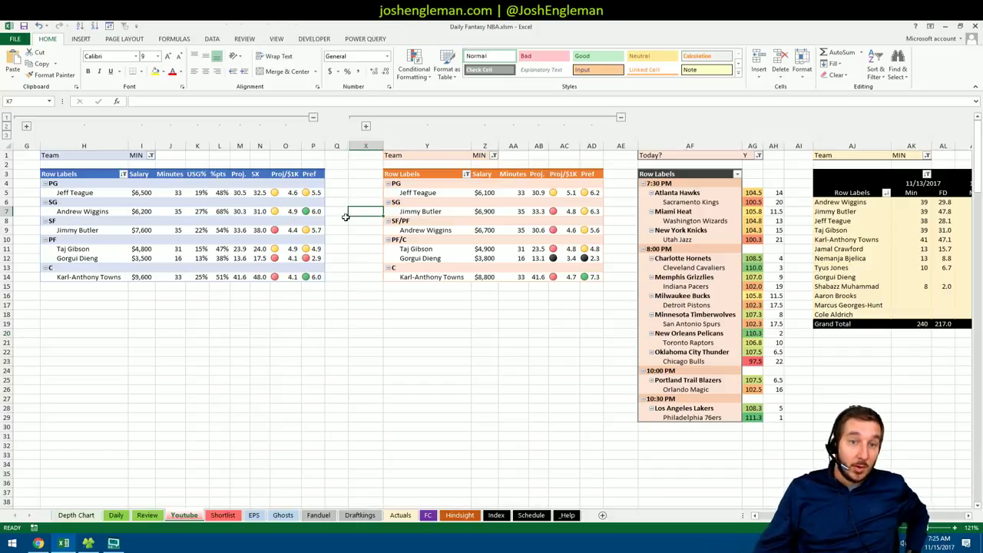
{"action": "left_click", "coordinate": [204, 289]}
{"action": "left_click", "coordinate": [202, 295]}
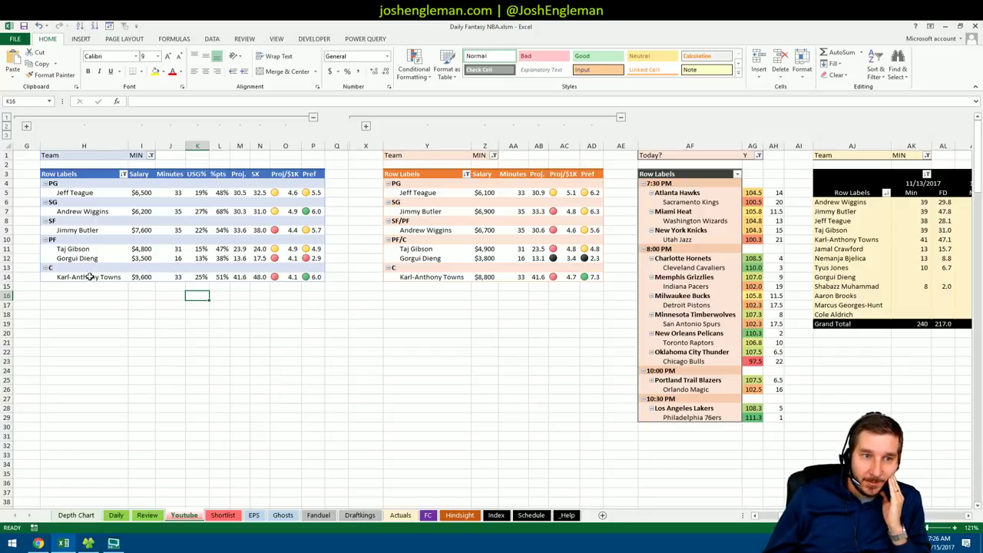
{"action": "left_click", "coordinate": [133, 295]}
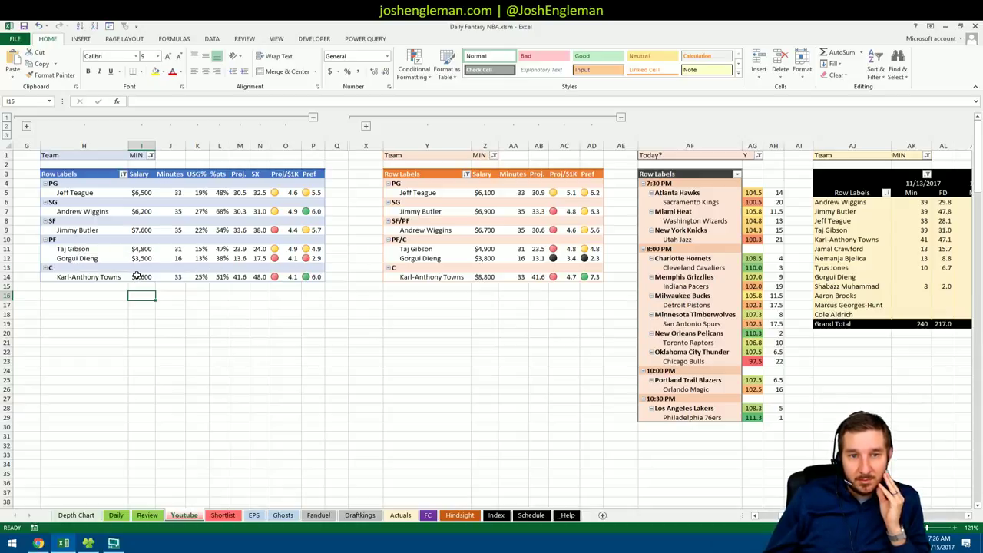
{"action": "scroll", "coordinate": [491, 307], "scroll_direction": "right", "scroll_amount": 5}
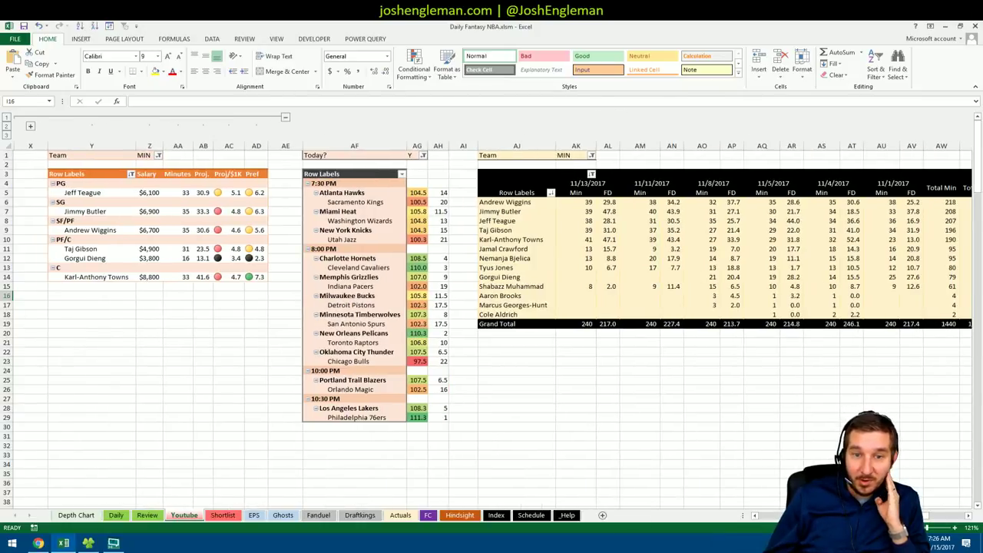
{"action": "scroll", "coordinate": [491, 307], "scroll_direction": "left", "scroll_amount": 5}
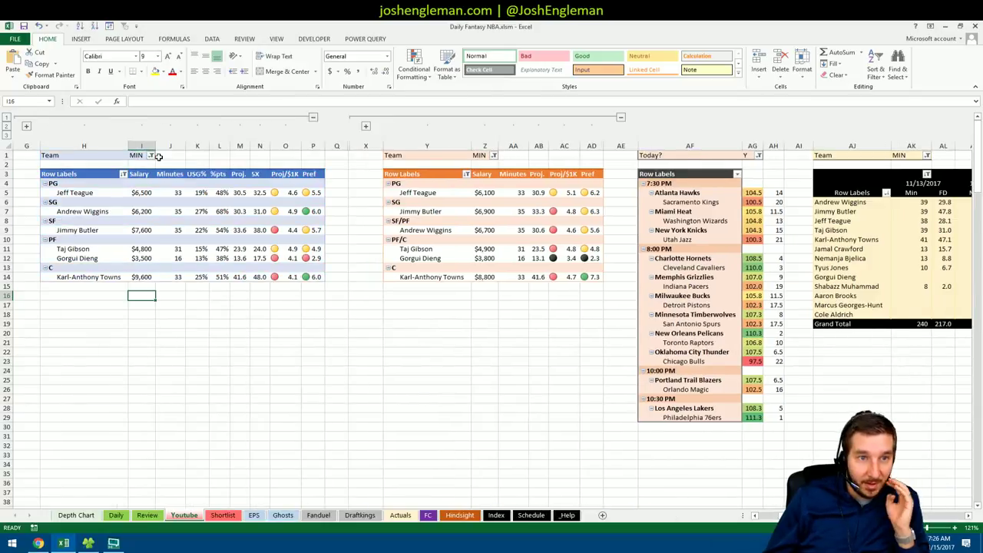
Switch the Team filter of both the blue and the orange projection pivot tables to SAS
{"action": "left_click", "coordinate": [151, 155]}
{"action": "left_click_drag", "start_coordinate": [142, 184], "coordinate": [144, 224]}
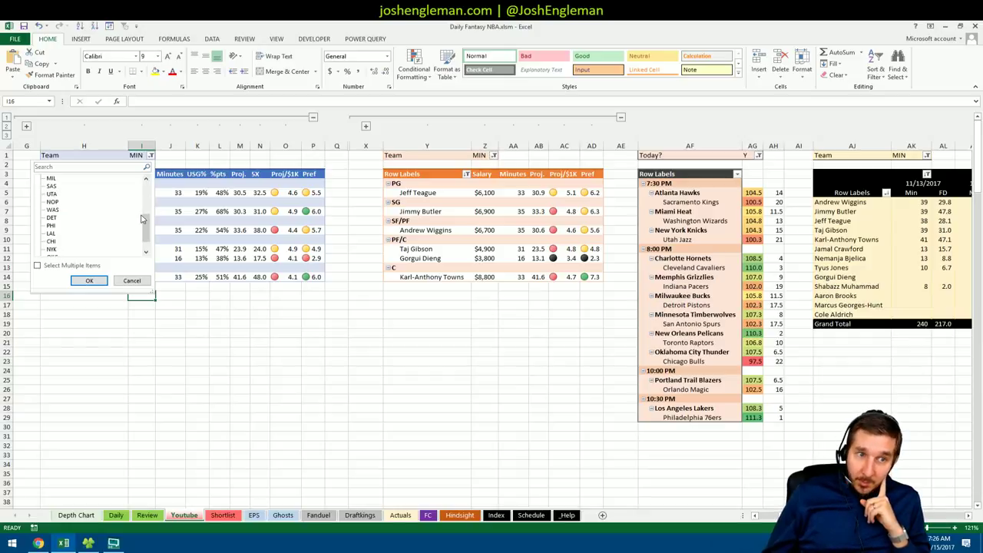
{"action": "left_click", "coordinate": [52, 186]}
{"action": "left_click", "coordinate": [87, 280]}
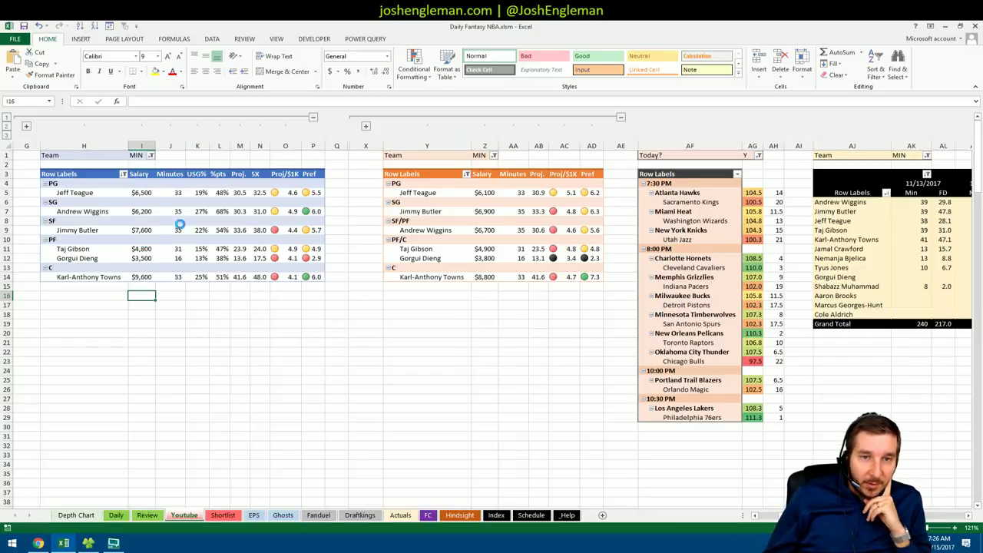
{"action": "left_click", "coordinate": [489, 155]}
{"action": "left_click_drag", "start_coordinate": [488, 201], "coordinate": [486, 221]}
{"action": "left_click", "coordinate": [426, 280]}
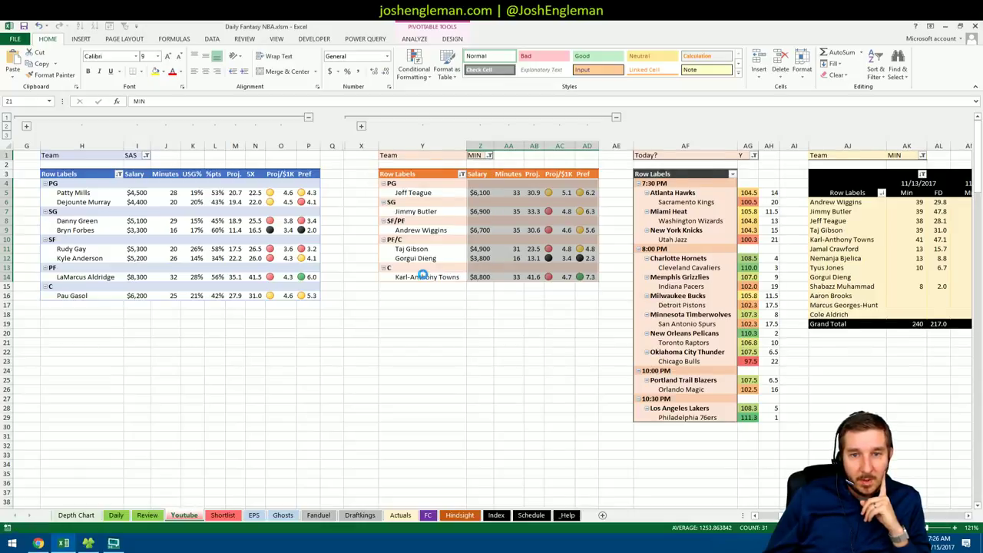
{"action": "left_click", "coordinate": [430, 323]}
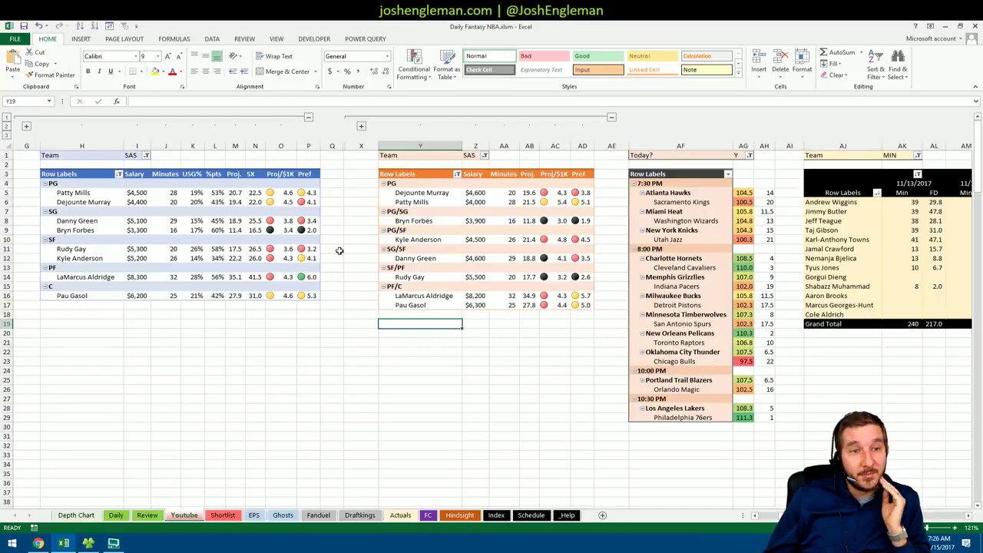
{"action": "left_click", "coordinate": [447, 390]}
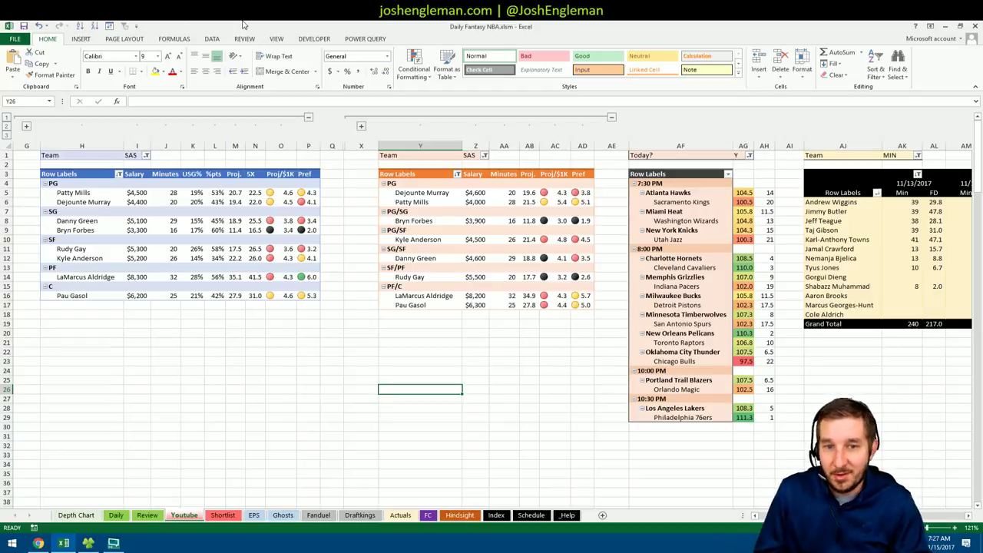
Set the Team filter of the yellow game log pivot table to SAS
{"action": "left_click", "coordinate": [917, 156]}
{"action": "left_click_drag", "start_coordinate": [913, 196], "coordinate": [913, 240]}
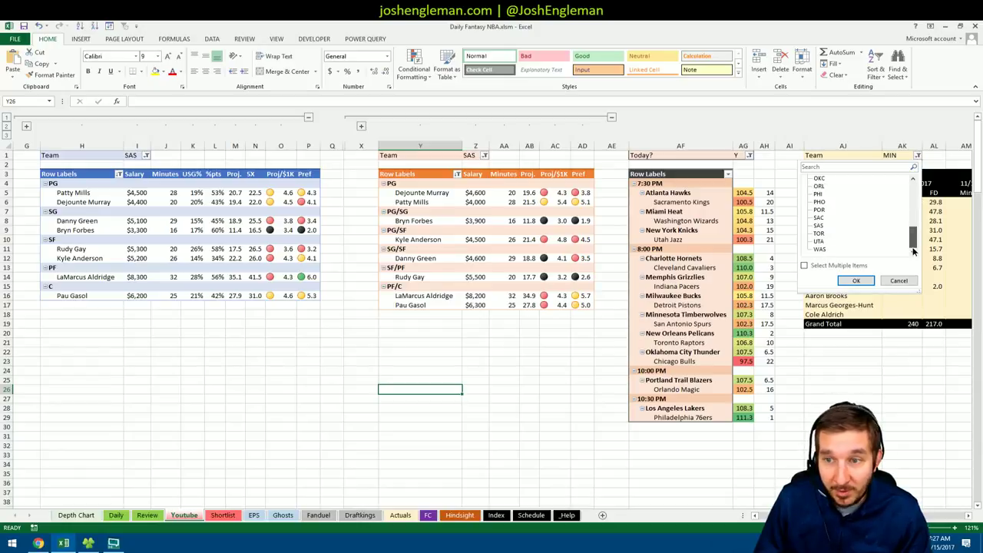
{"action": "left_click", "coordinate": [819, 225]}
{"action": "left_click", "coordinate": [857, 280]}
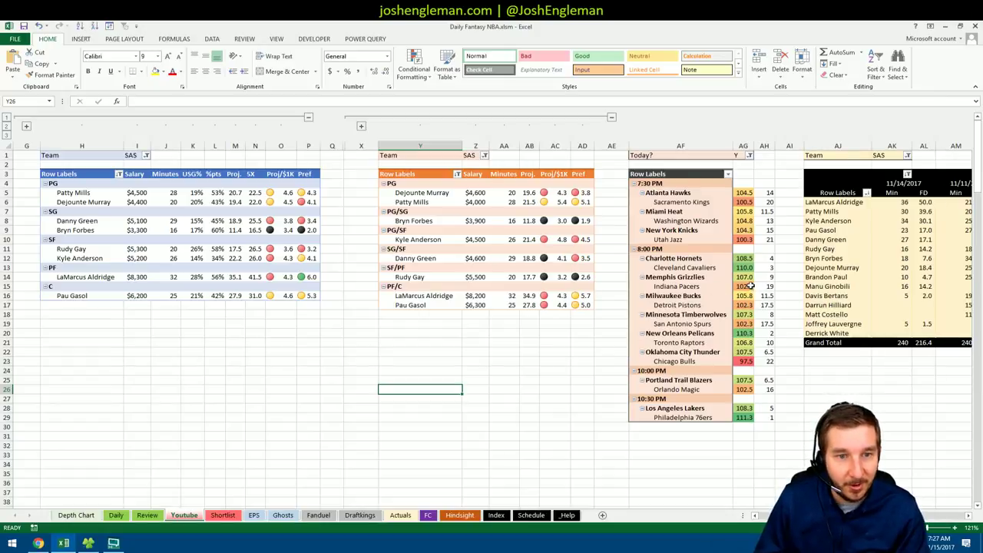
Examine the SAS game log by date, the SAS power forward in the blue table and the San Antonio Spurs rank in the matchup table
{"action": "scroll", "coordinate": [749, 286], "scroll_direction": "right", "scroll_amount": 6}
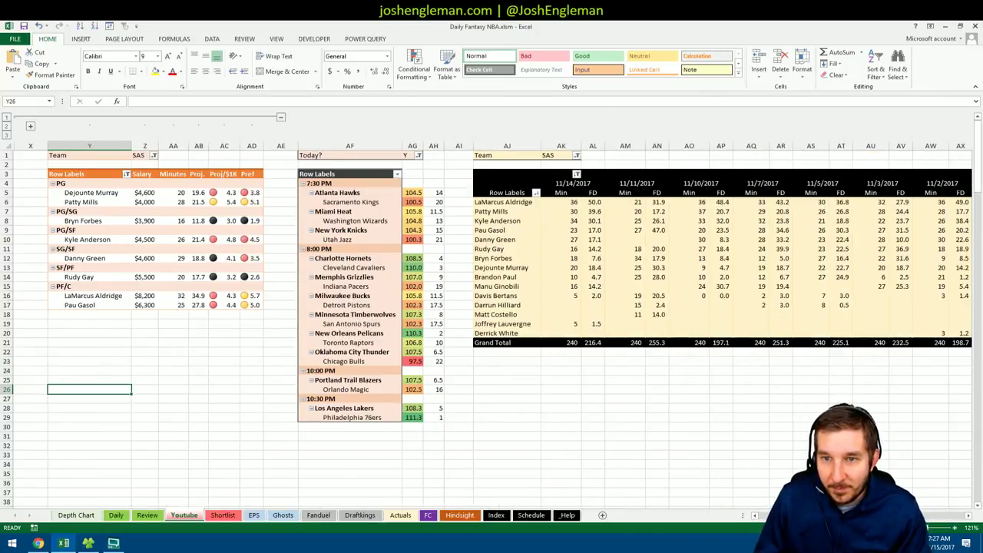
{"action": "scroll", "coordinate": [491, 322], "scroll_direction": "left", "scroll_amount": 6}
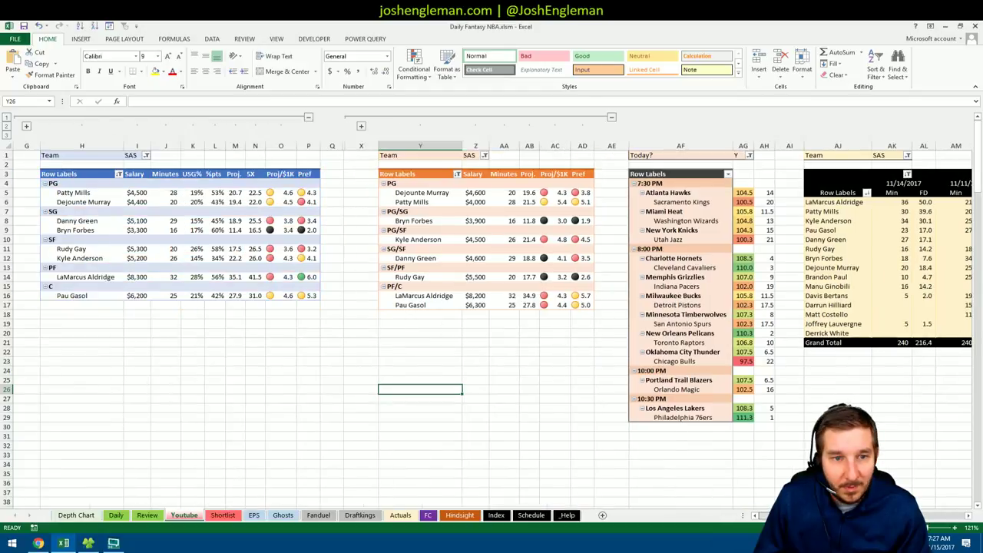
{"action": "scroll", "coordinate": [492, 308], "scroll_direction": "right", "scroll_amount": 6}
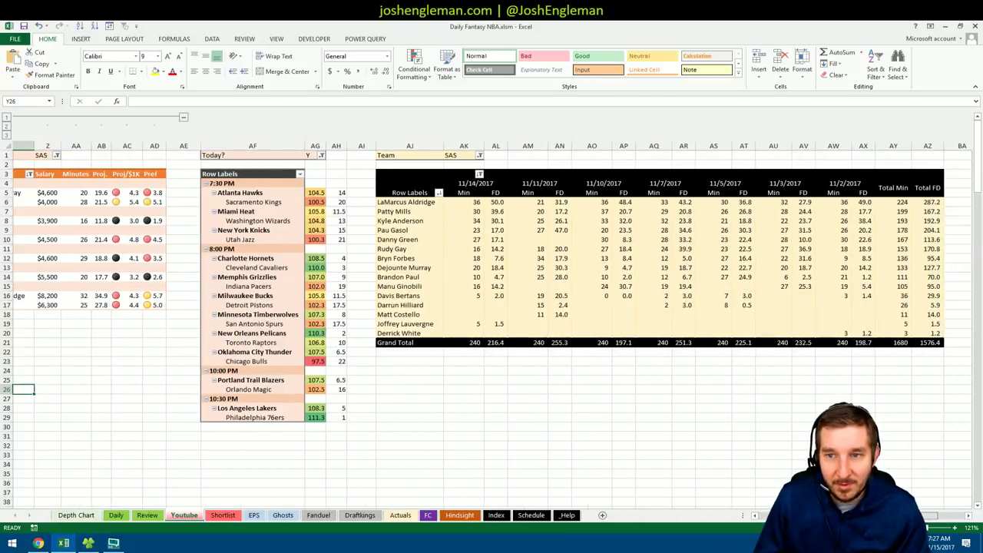
{"action": "scroll", "coordinate": [491, 308], "scroll_direction": "left", "scroll_amount": 6}
{"action": "left_click", "coordinate": [403, 334]}
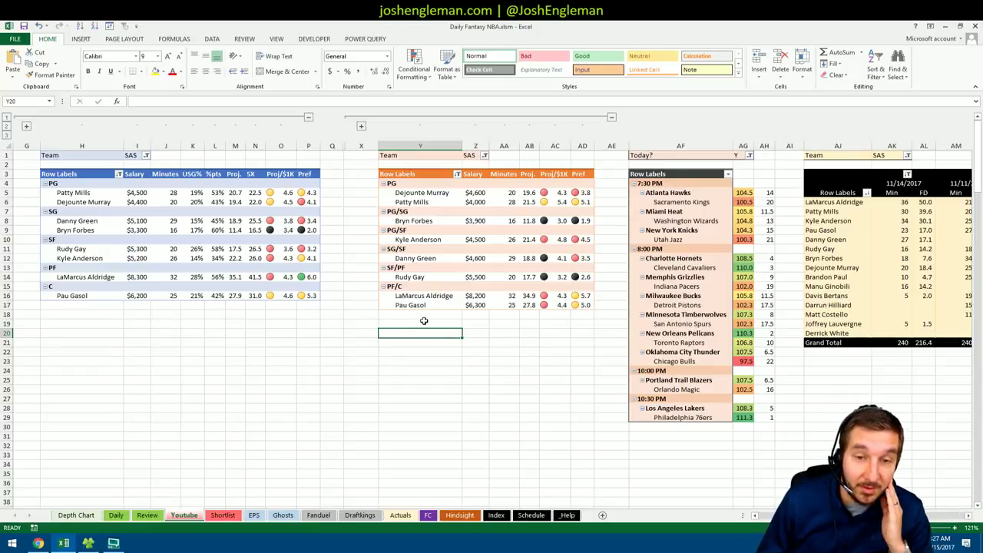
{"action": "left_click", "coordinate": [86, 279]}
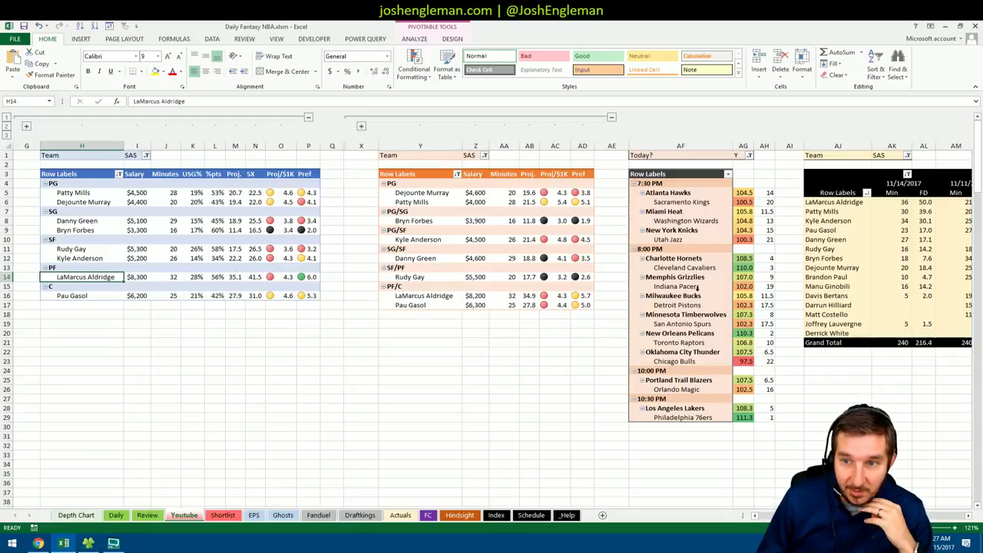
{"action": "left_click", "coordinate": [767, 324]}
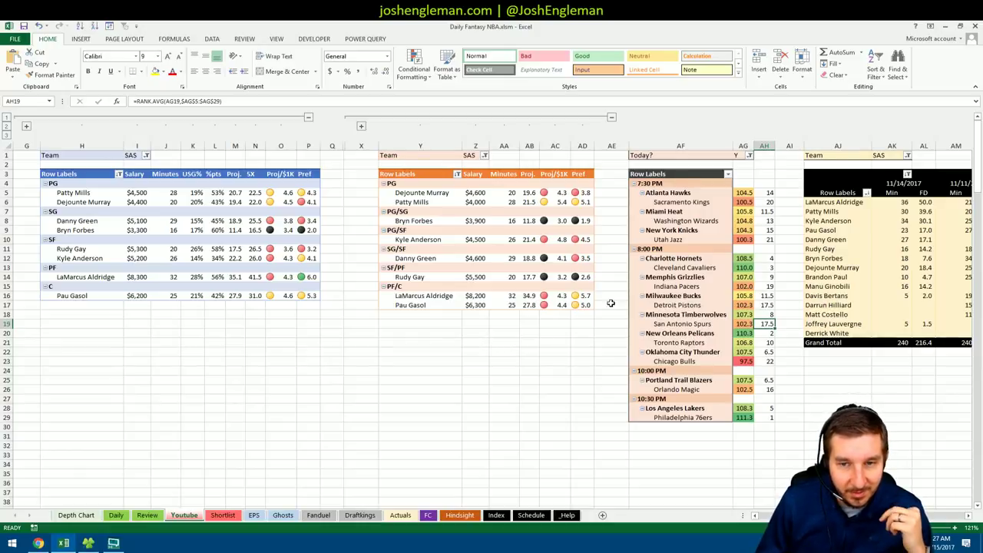
Switch the Team filter of both the blue and the orange projection pivot tables to NOP
{"action": "left_click", "coordinate": [146, 155]}
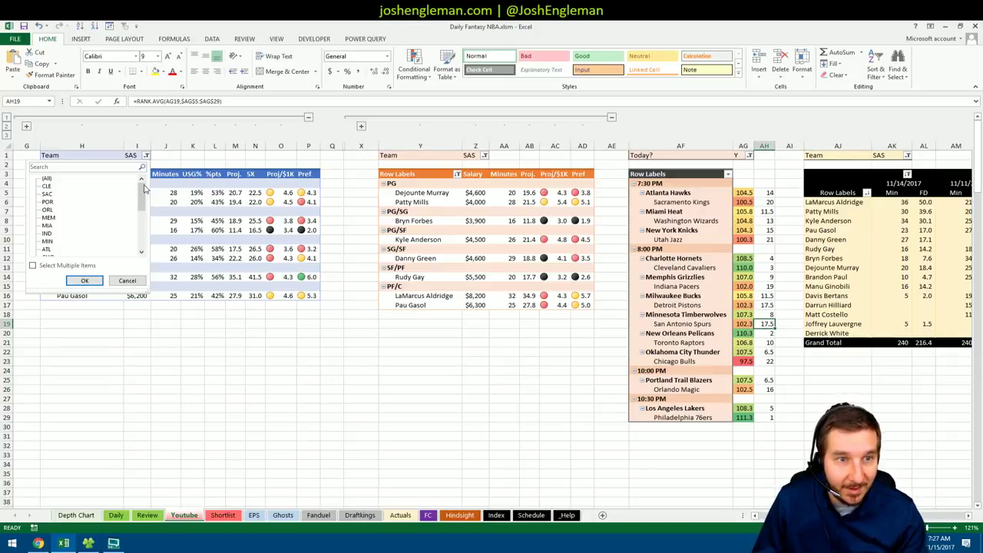
{"action": "scroll", "coordinate": [125, 221], "scroll_direction": "down", "scroll_amount": 3}
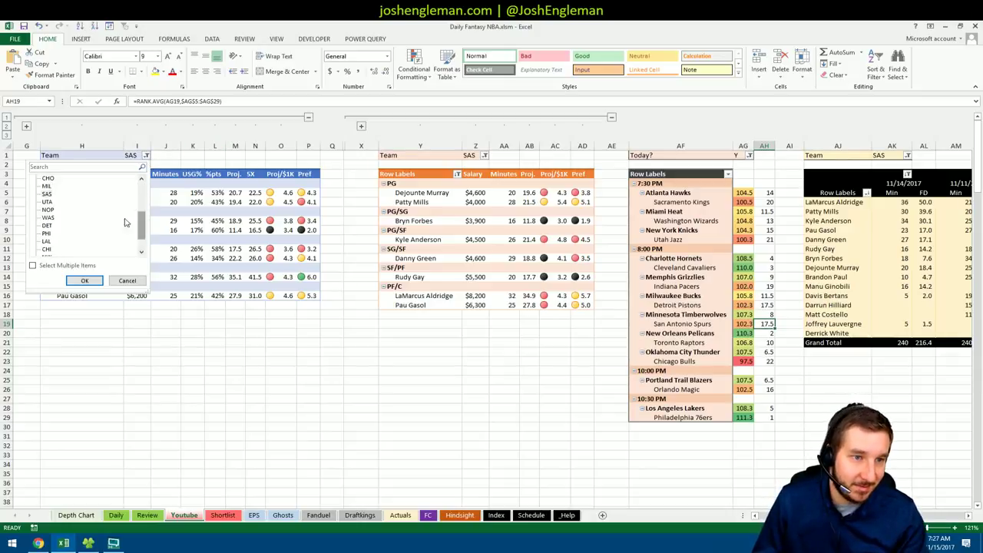
{"action": "left_click", "coordinate": [48, 210]}
{"action": "left_click", "coordinate": [85, 280]}
{"action": "left_click", "coordinate": [490, 155]}
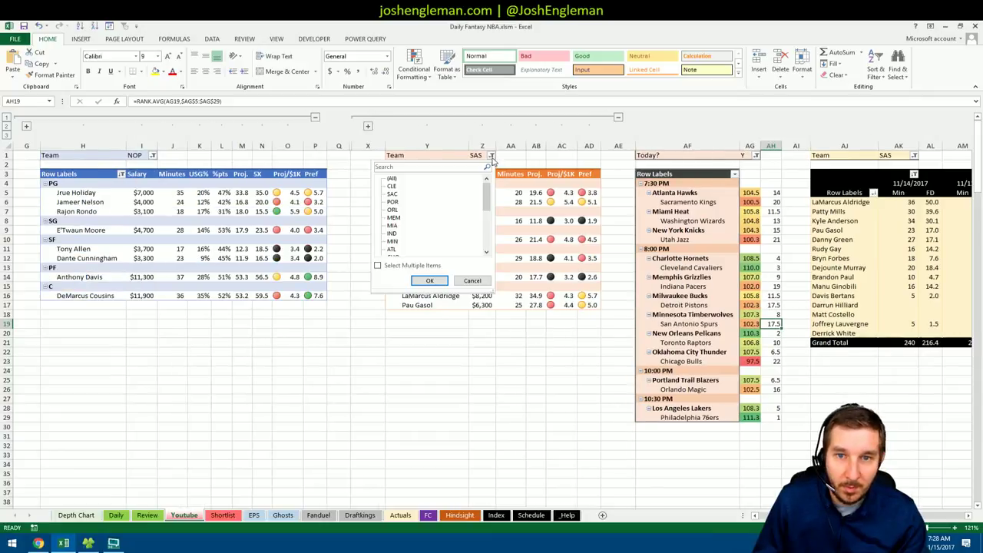
{"action": "scroll", "coordinate": [469, 223], "scroll_direction": "down", "scroll_amount": 5}
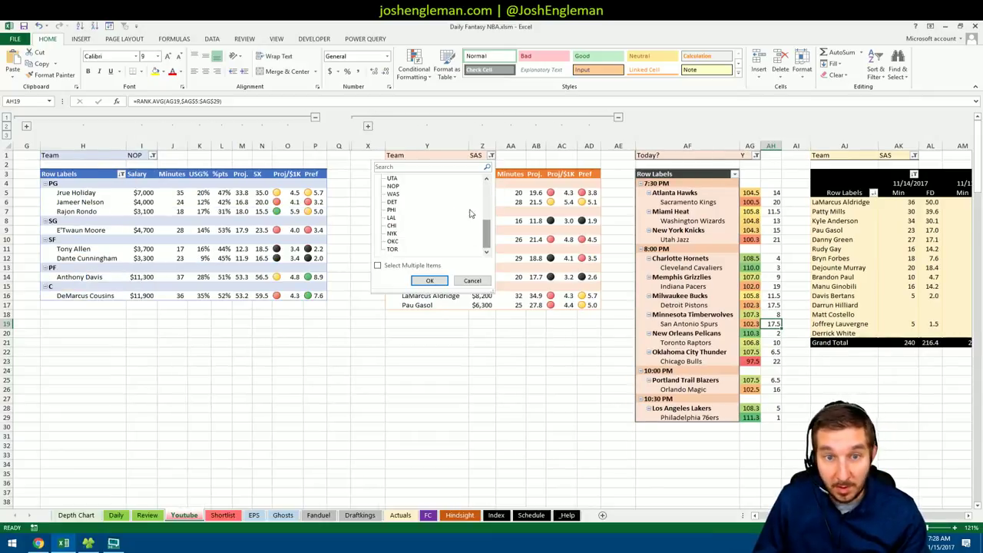
{"action": "left_click", "coordinate": [392, 186]}
{"action": "left_click", "coordinate": [430, 280]}
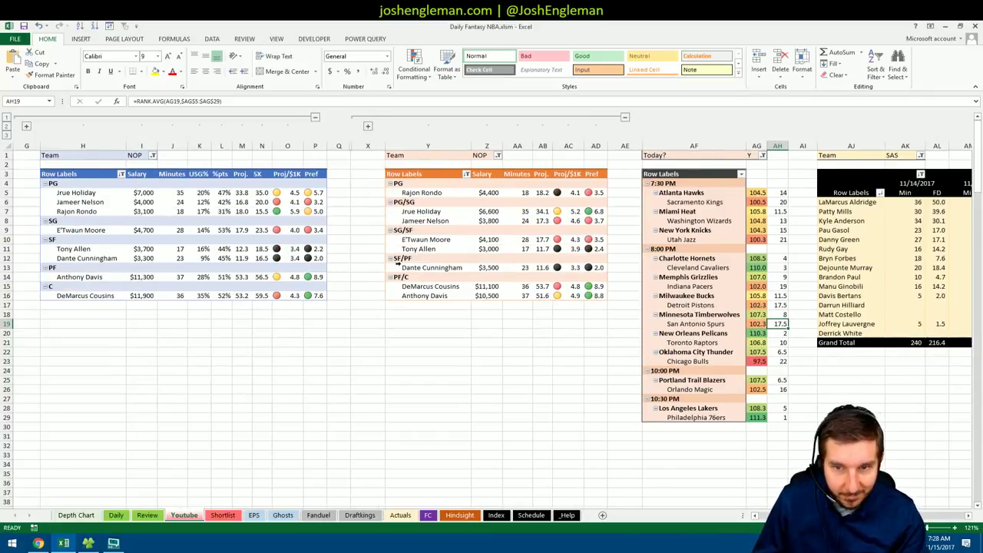
Compare the NOP power forward and center rows in the blue projection table
{"action": "left_click", "coordinate": [284, 332]}
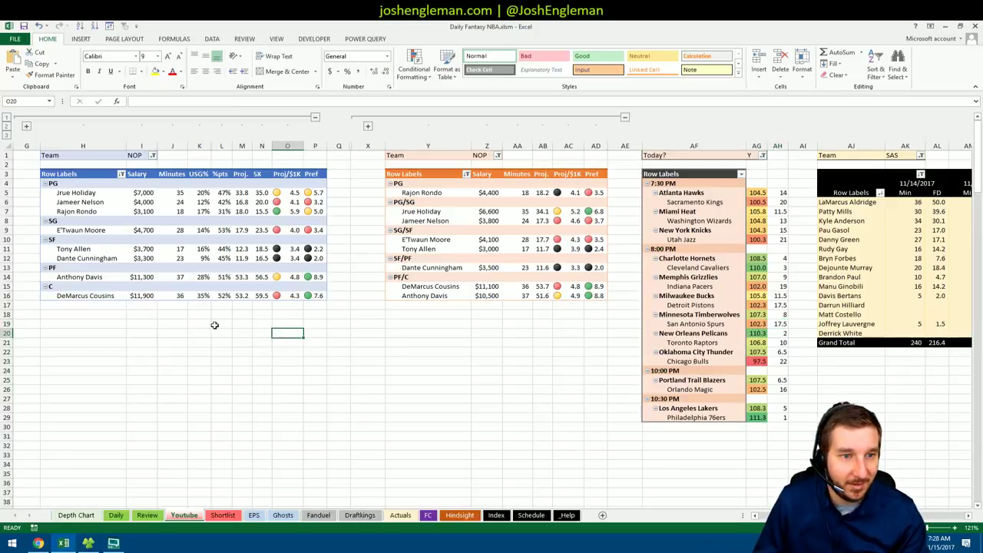
{"action": "left_click", "coordinate": [183, 324]}
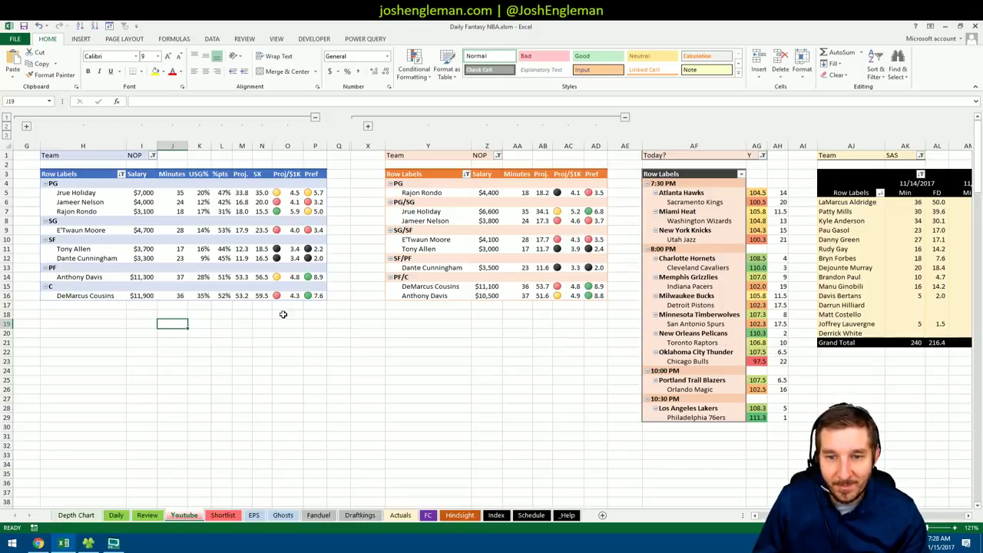
{"action": "left_click_drag", "start_coordinate": [97, 277], "coordinate": [315, 296]}
{"action": "left_click", "coordinate": [260, 344]}
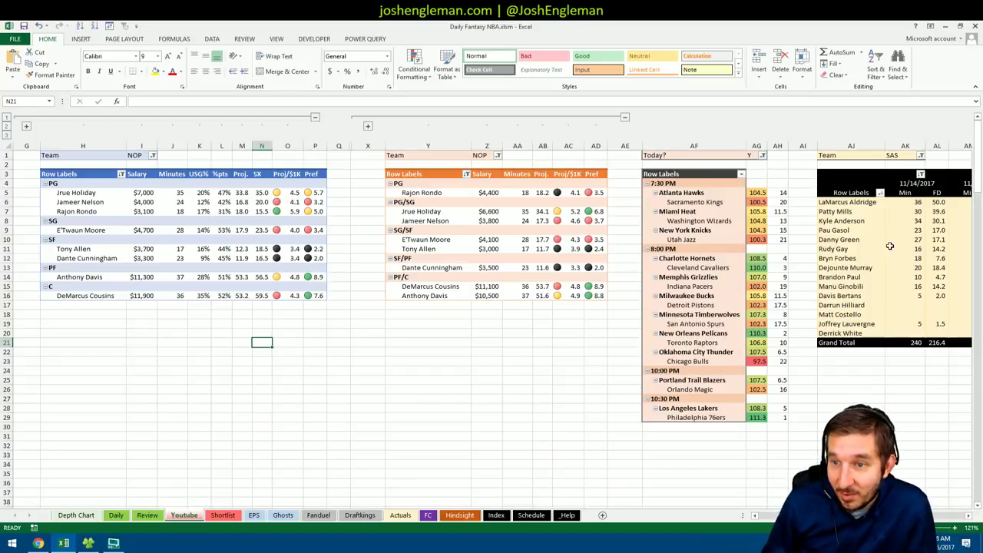
Set the Team filter of the yellow game log pivot table to NOP
{"action": "left_click", "coordinate": [921, 156]}
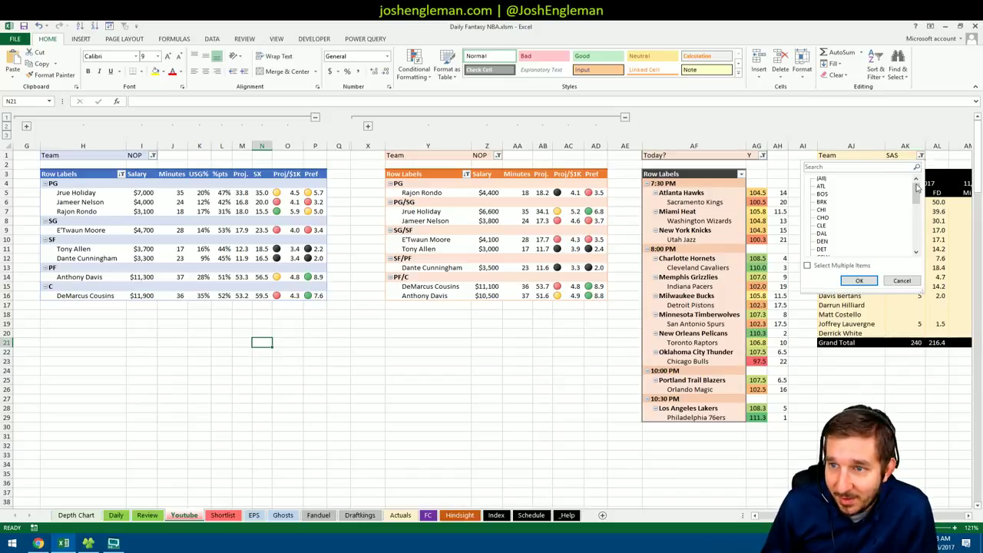
{"action": "left_click_drag", "start_coordinate": [915, 186], "coordinate": [916, 219]}
{"action": "left_click", "coordinate": [822, 194]}
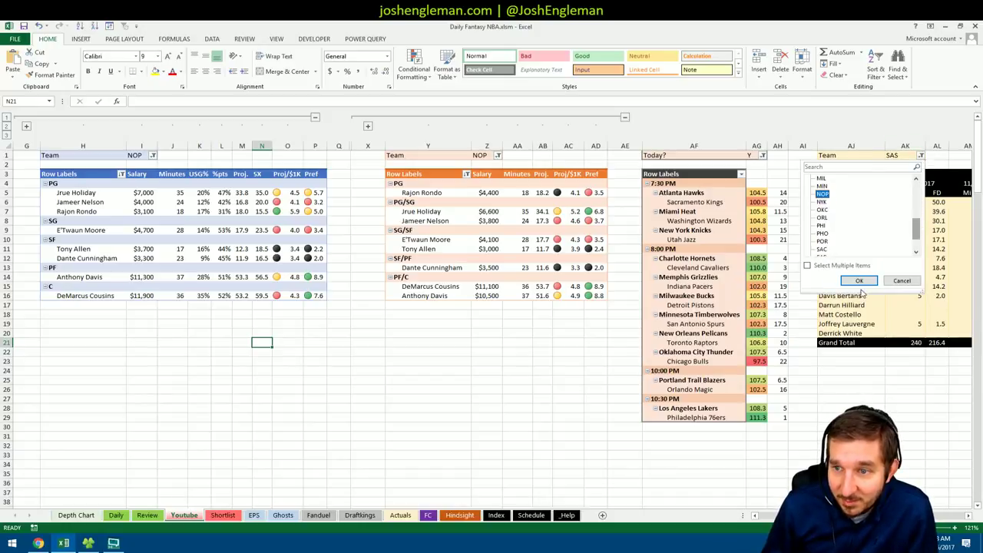
{"action": "left_click", "coordinate": [859, 281]}
Check Rajon Rondo's 11/13/2017 minutes in the NOP game log and the second small forward's projected minutes in the blue table
{"action": "left_click", "coordinate": [919, 296]}
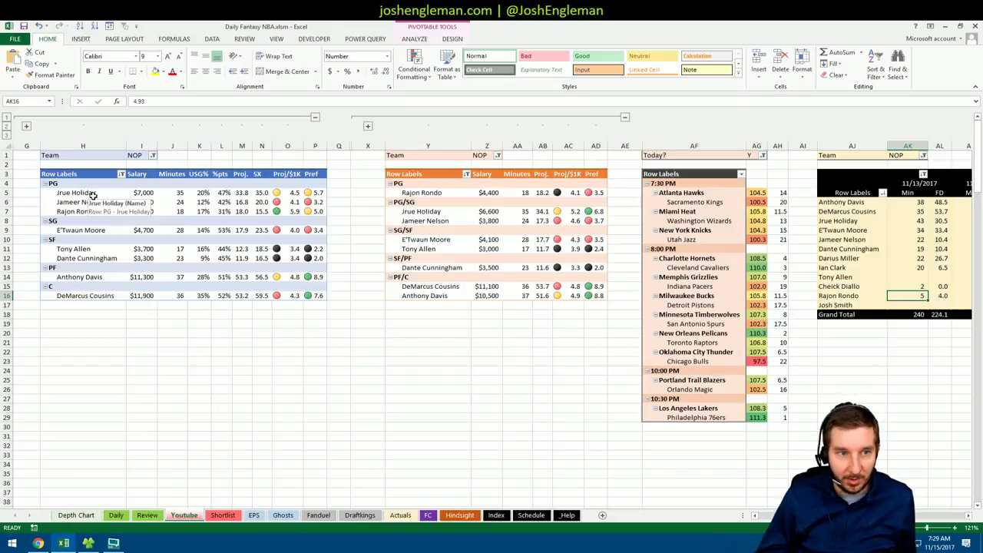
{"action": "left_click", "coordinate": [129, 322]}
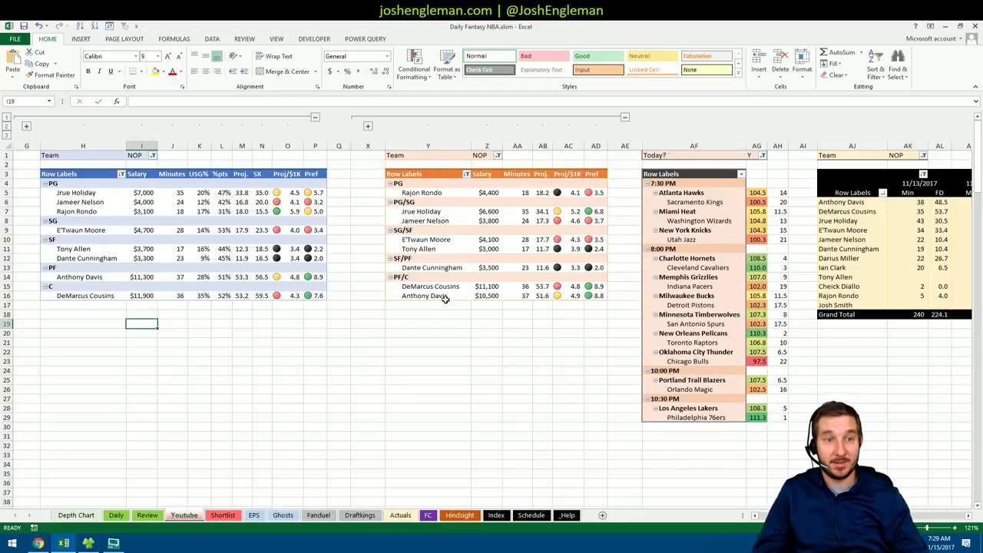
{"action": "left_click", "coordinate": [175, 257]}
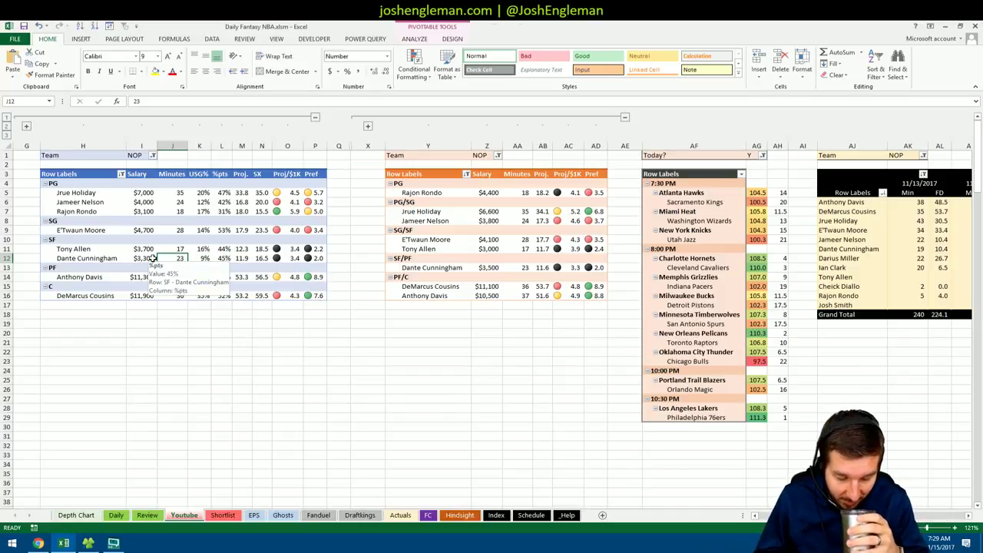
Switch the Team filter of both the blue and the orange projection pivot tables to TOR
{"action": "left_click", "coordinate": [154, 156]}
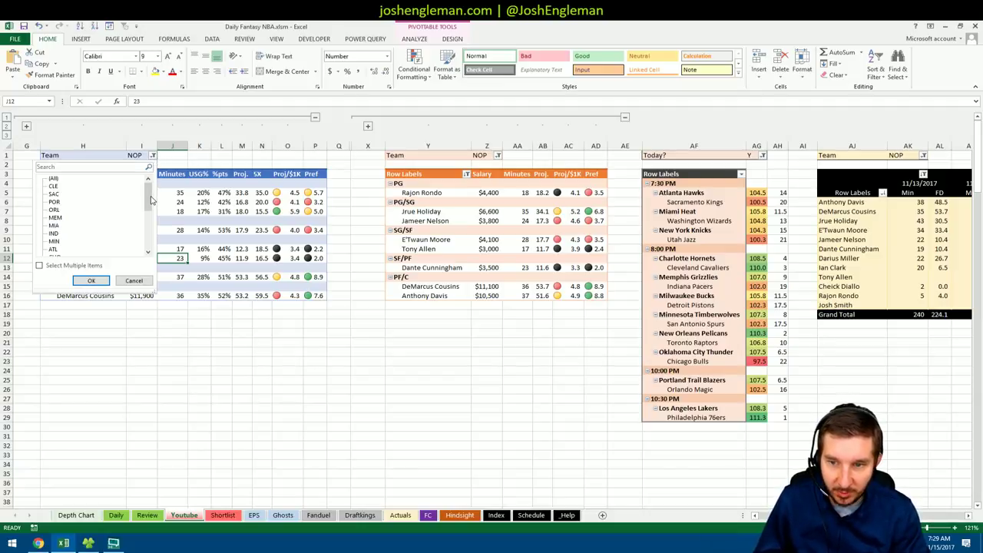
{"action": "left_click_drag", "start_coordinate": [151, 200], "coordinate": [151, 234]}
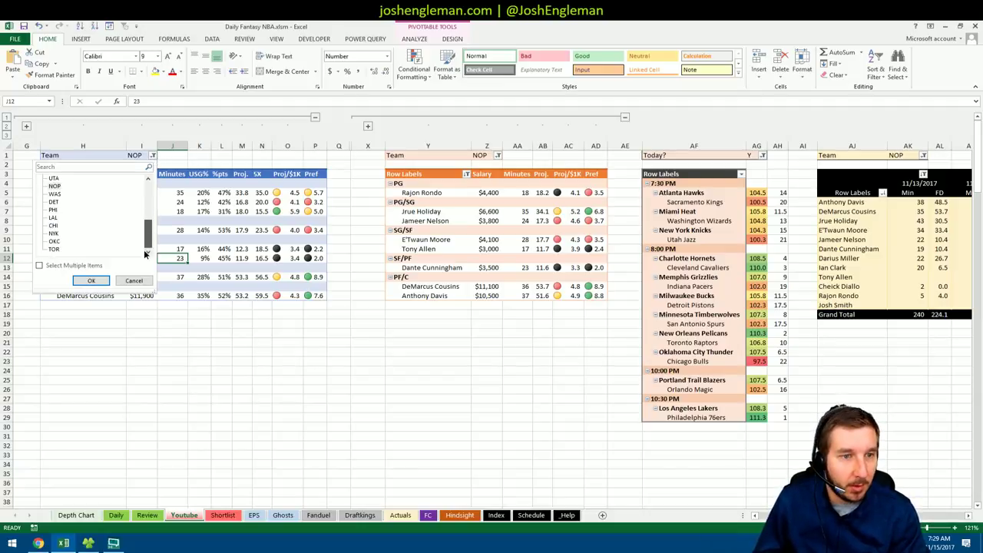
{"action": "left_click", "coordinate": [54, 250]}
{"action": "left_click", "coordinate": [91, 280]}
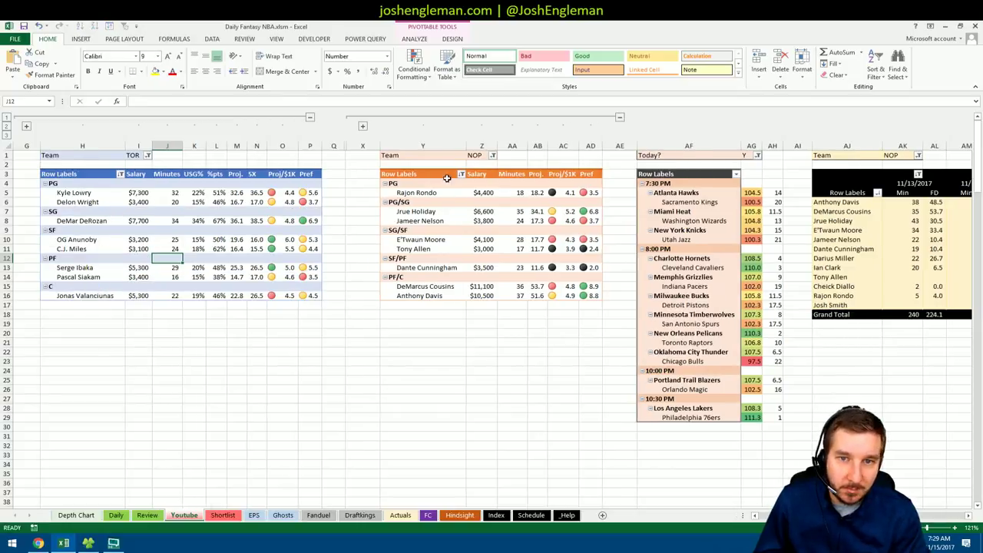
{"action": "left_click", "coordinate": [492, 156]}
{"action": "left_click_drag", "start_coordinate": [490, 224], "coordinate": [487, 244]}
{"action": "left_click", "coordinate": [394, 249]}
{"action": "left_click", "coordinate": [430, 279]}
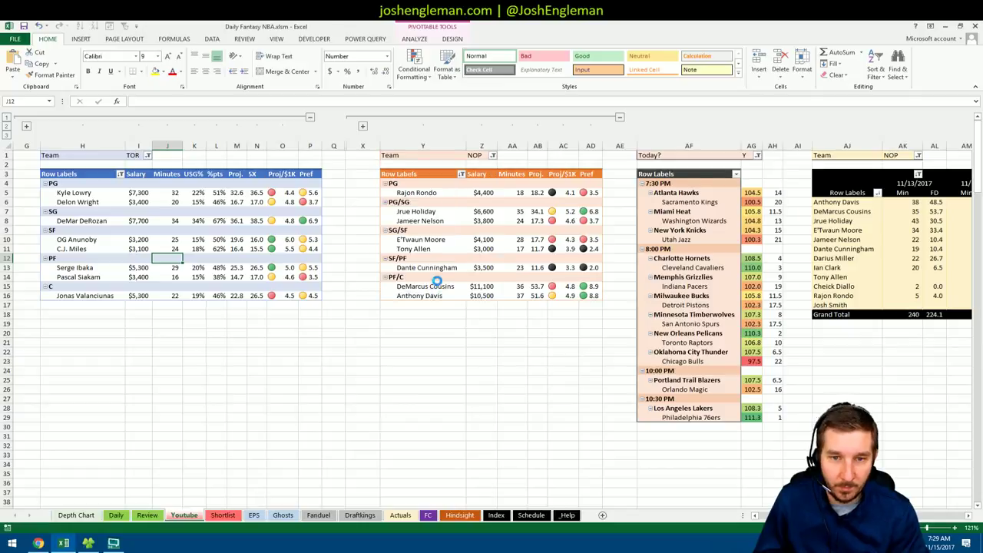
Set the Team filter of the yellow game log pivot table to TOR
{"action": "left_click", "coordinate": [913, 156]}
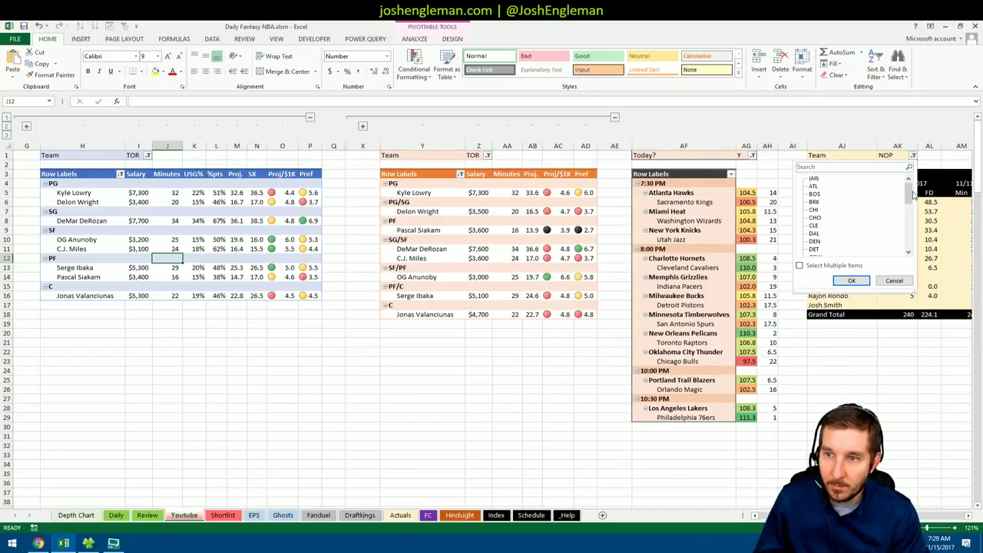
{"action": "left_click_drag", "start_coordinate": [909, 190], "coordinate": [908, 238]}
{"action": "left_click", "coordinate": [837, 232]}
{"action": "left_click", "coordinate": [847, 280]}
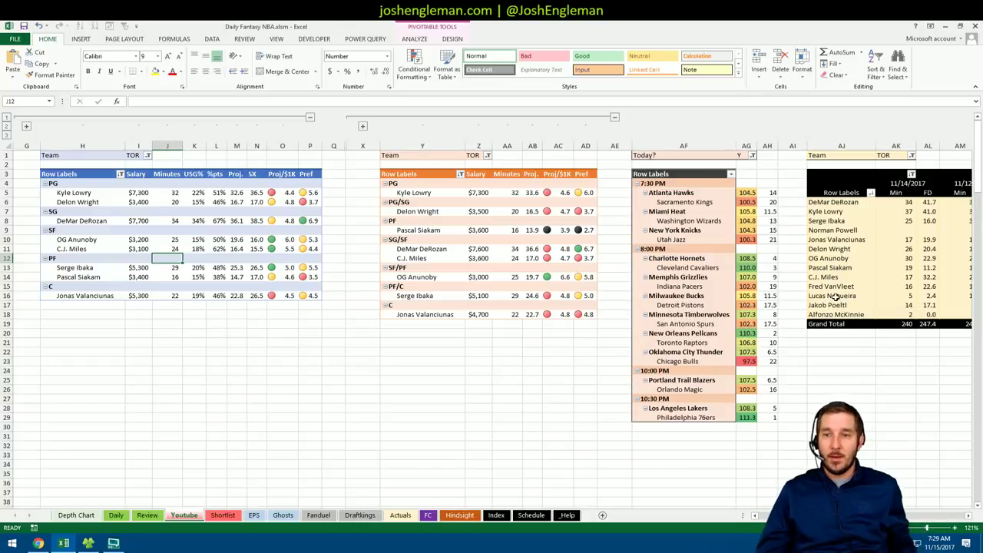
Check the Toronto Raptors' implied total and its rank in the schedule table
{"action": "left_click", "coordinate": [750, 342]}
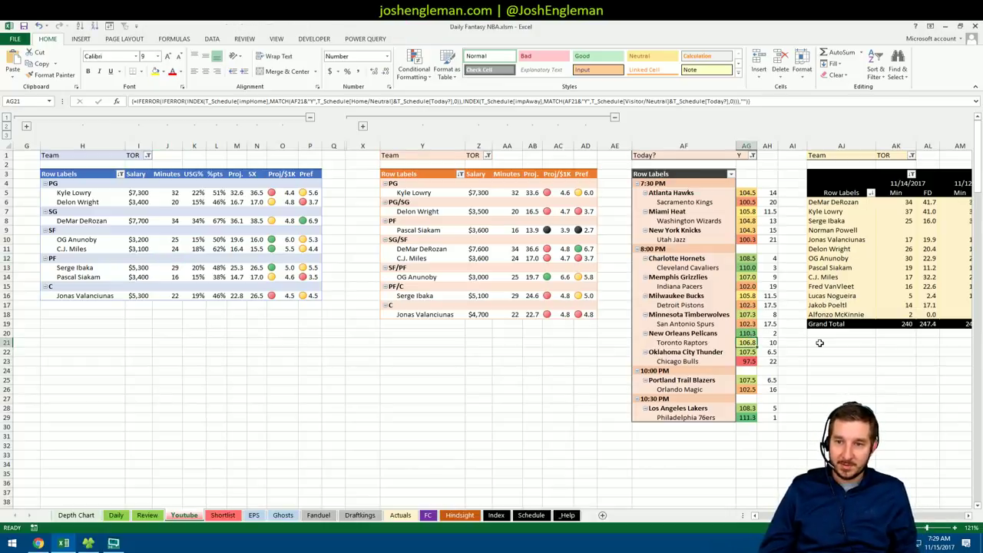
{"action": "left_click", "coordinate": [772, 342]}
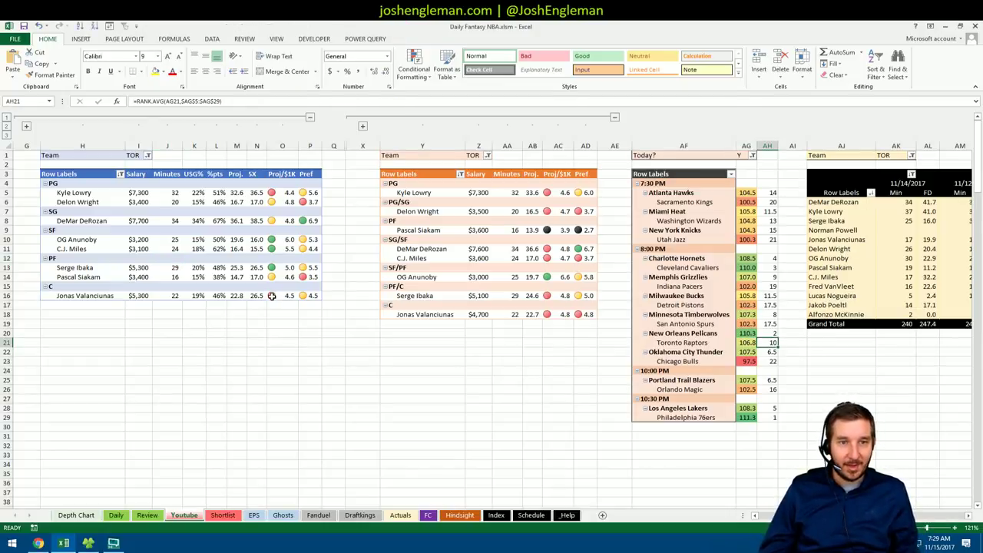
{"action": "left_click", "coordinate": [281, 351]}
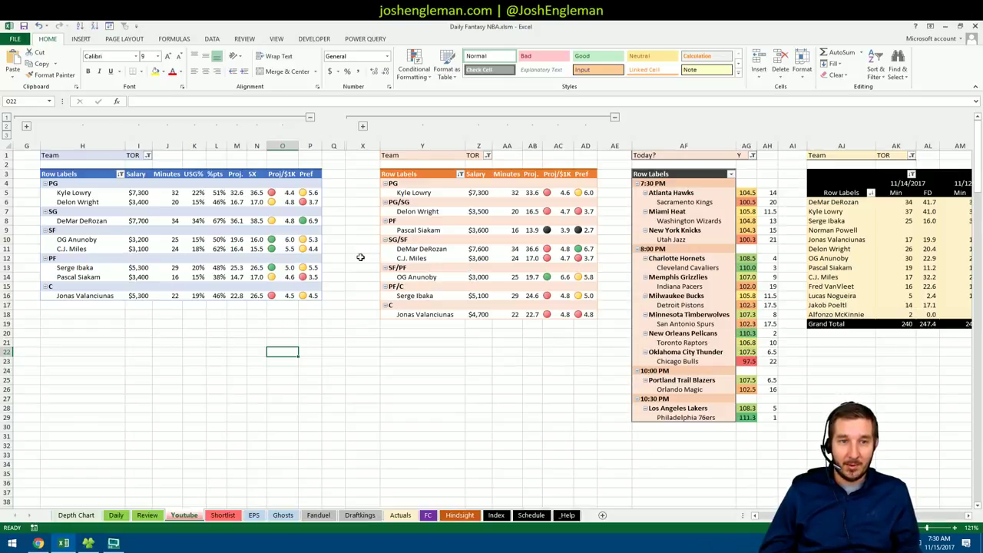
Compare OG Anunoby's and C.J. Miles's 11/14/2017 FD points in the game log, and C.J. Miles's salary in the blue and orange tables
{"action": "left_click", "coordinate": [91, 240]}
{"action": "left_click", "coordinate": [222, 312]}
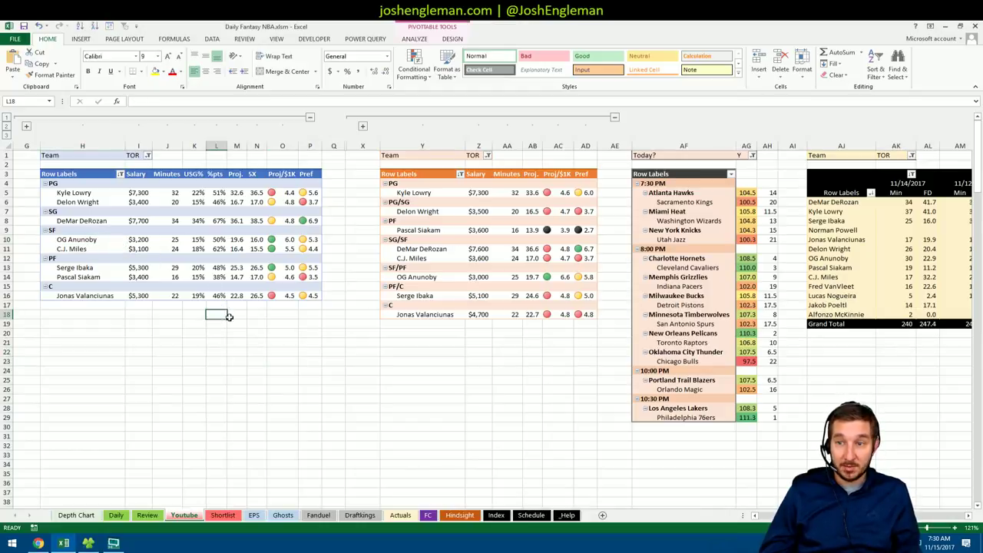
{"action": "left_click", "coordinate": [931, 277]}
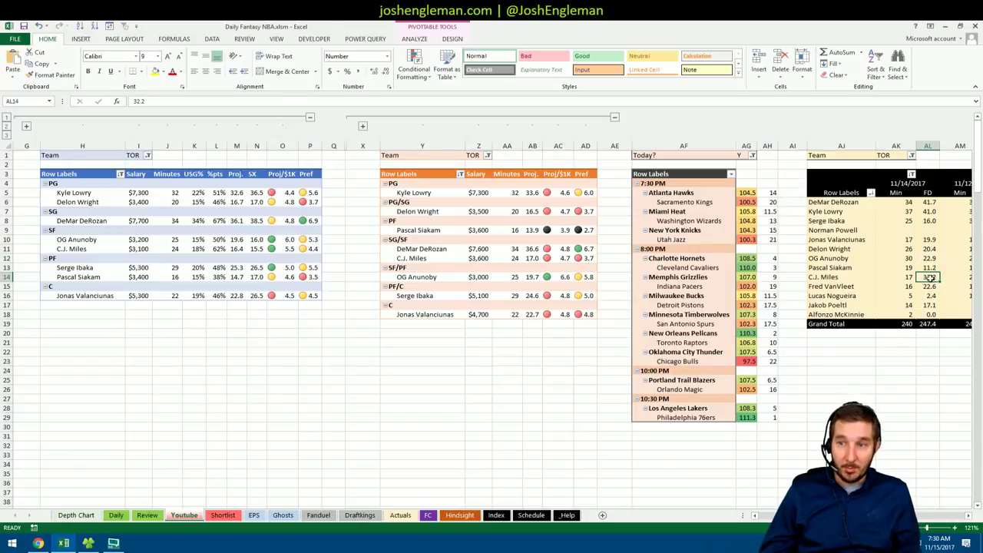
{"action": "left_click", "coordinate": [932, 258]}
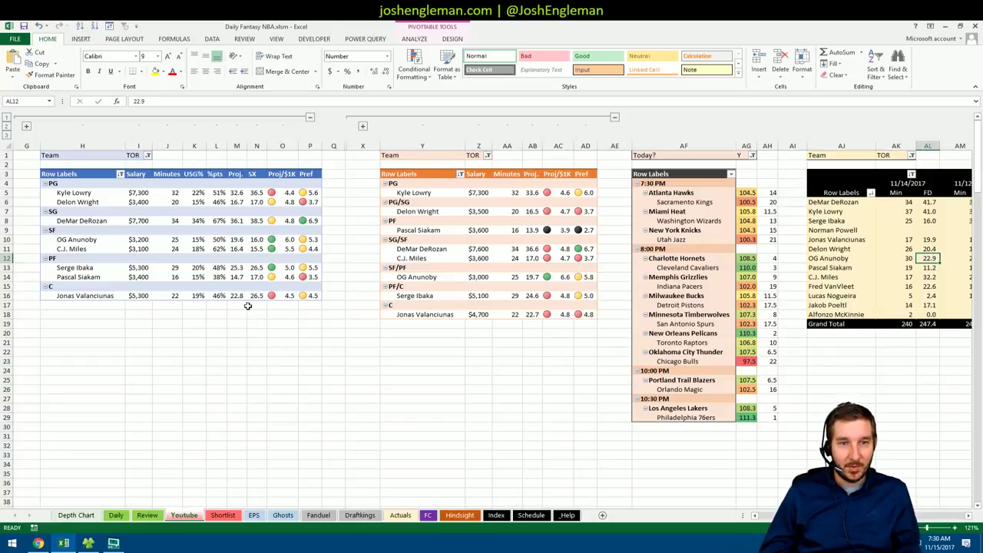
{"action": "left_click", "coordinate": [143, 249]}
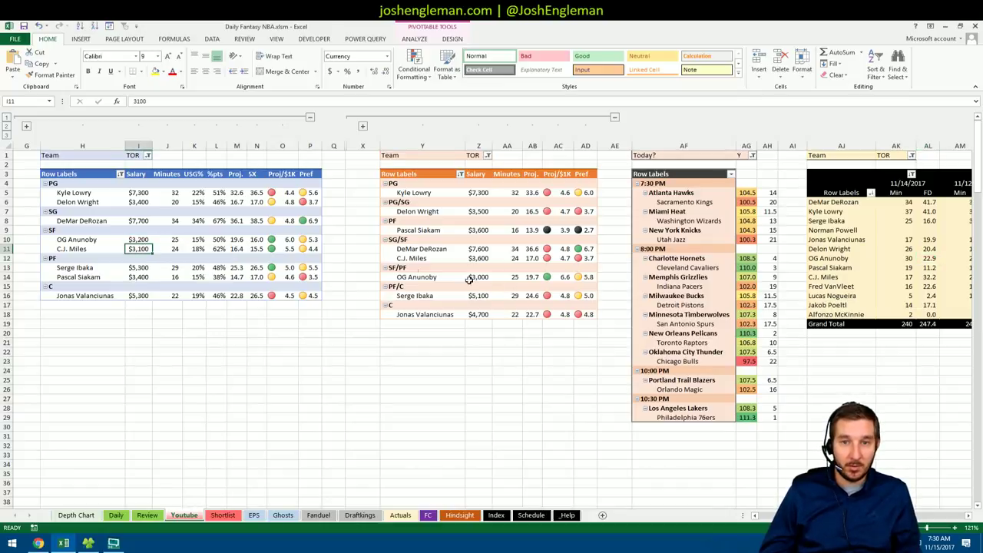
{"action": "left_click", "coordinate": [436, 258]}
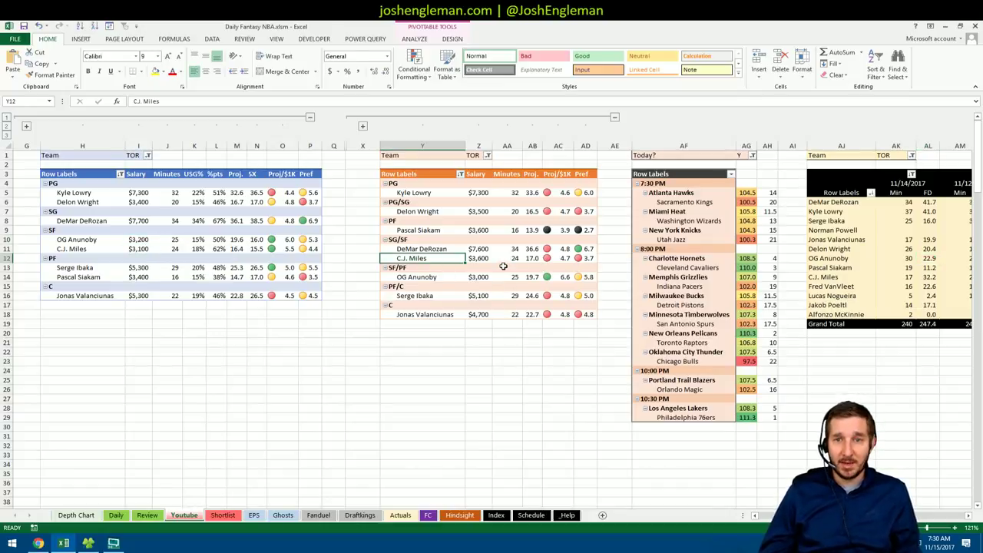
{"action": "left_click", "coordinate": [513, 342]}
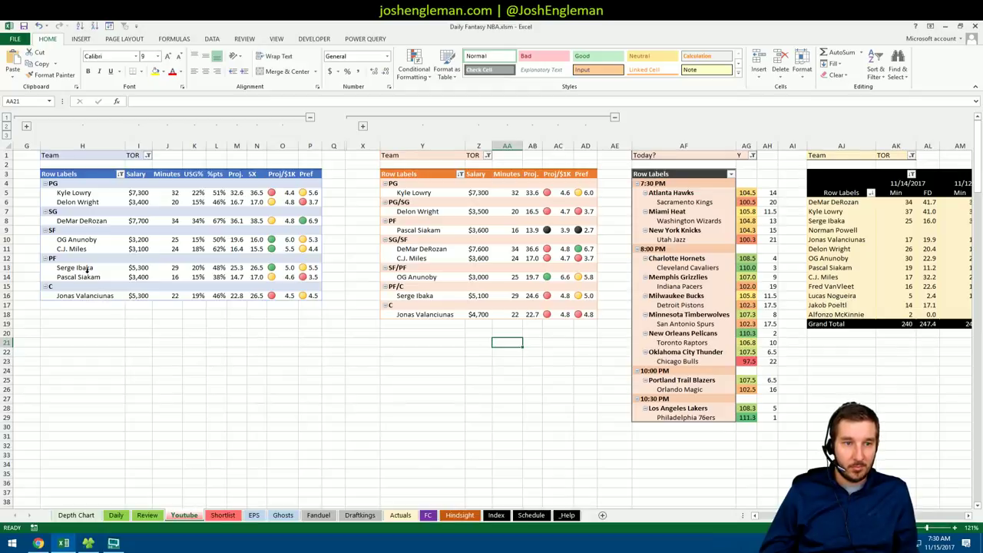
Compare the TOR small forwards' projected minutes and 5X value in the blue table with C.J. Miles's 11/14/2017 minutes in the game log
{"action": "left_click_drag", "start_coordinate": [86, 241], "coordinate": [313, 248]}
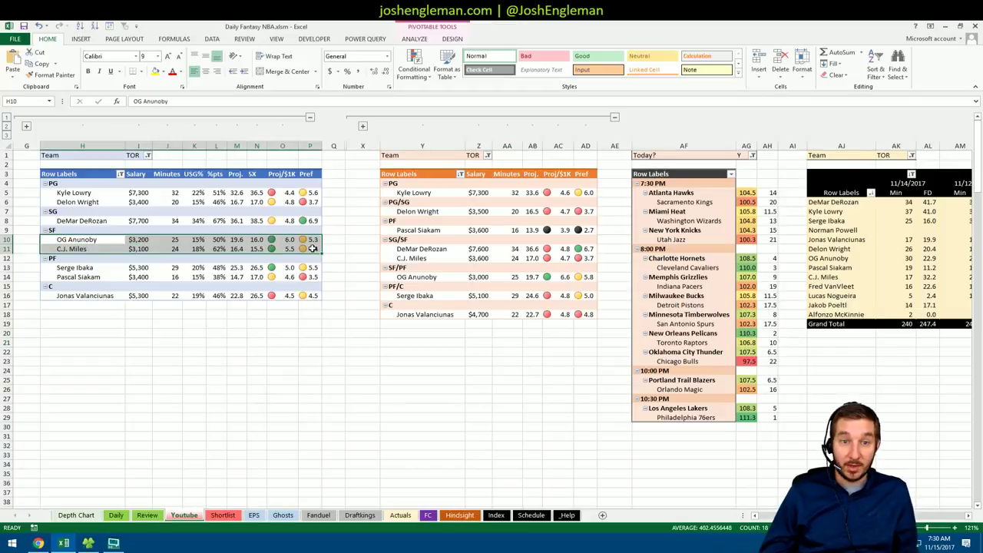
{"action": "left_click", "coordinate": [189, 332]}
{"action": "left_click", "coordinate": [191, 316]}
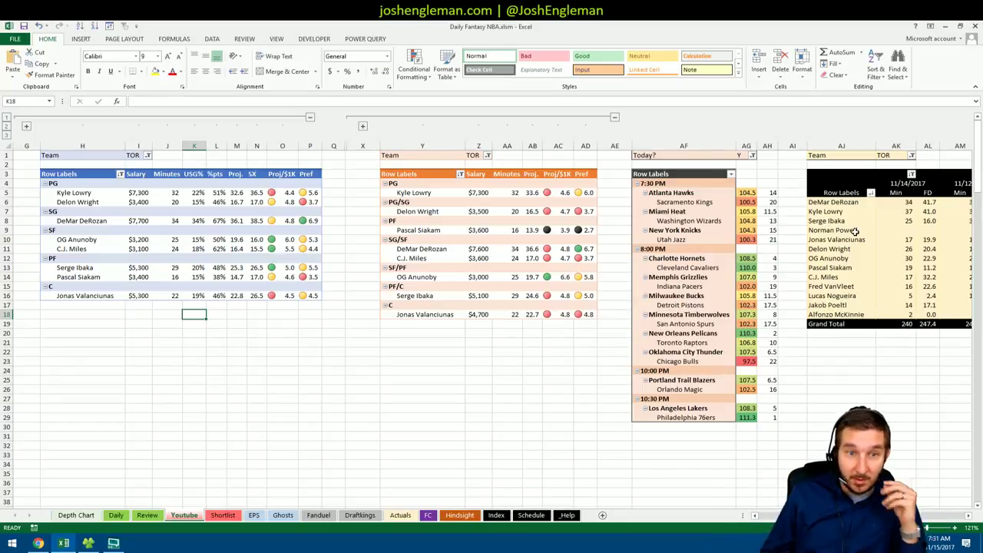
{"action": "left_click", "coordinate": [175, 239]}
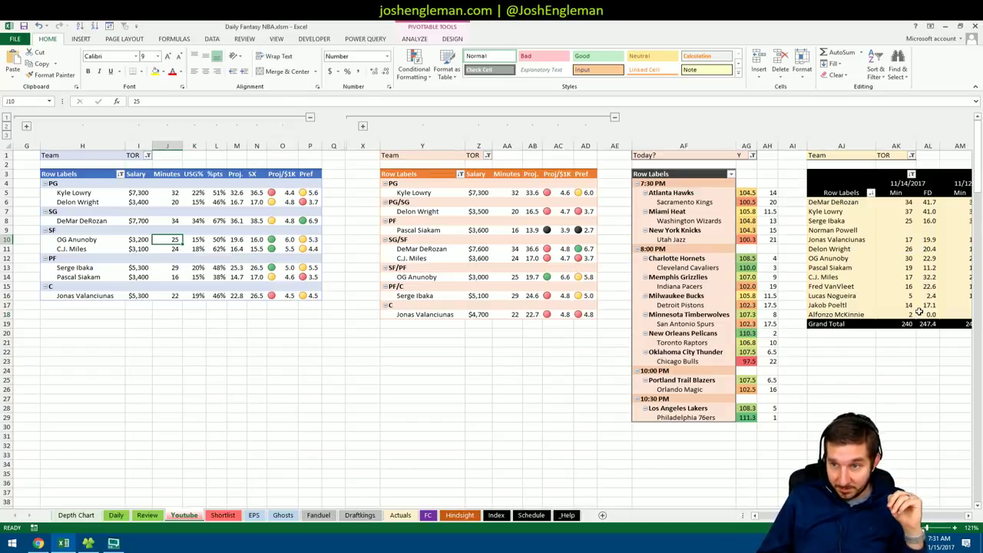
{"action": "left_click", "coordinate": [908, 278]}
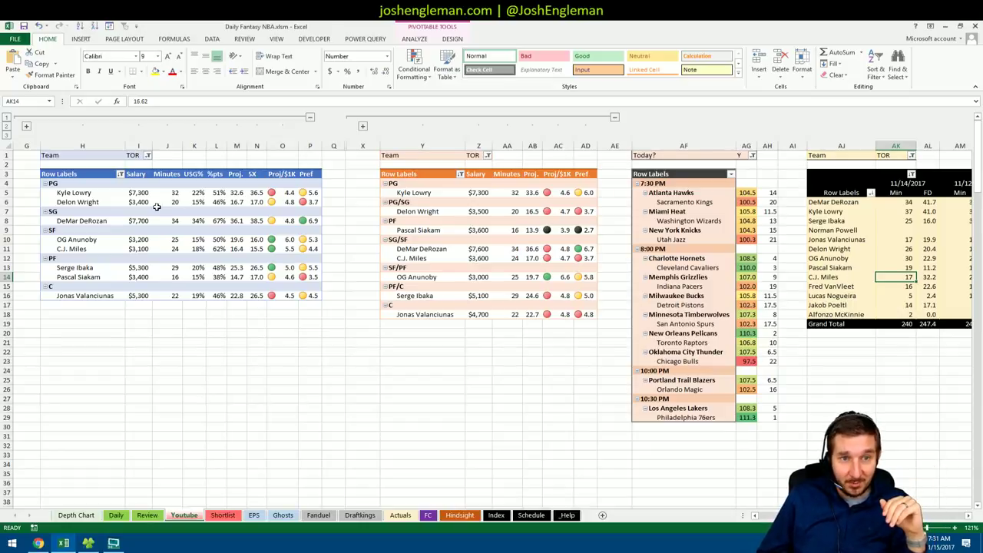
{"action": "left_click", "coordinate": [175, 249]}
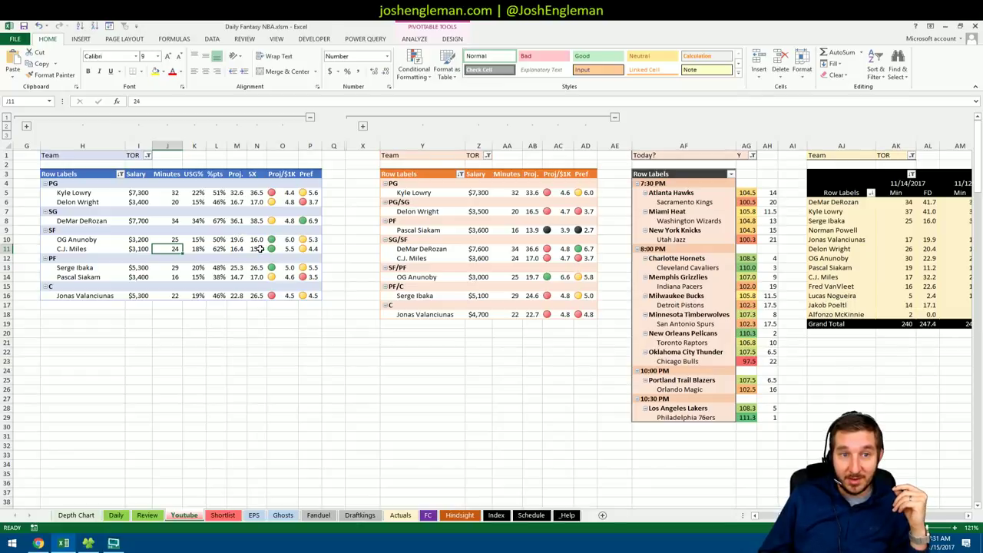
{"action": "left_click", "coordinate": [261, 249]}
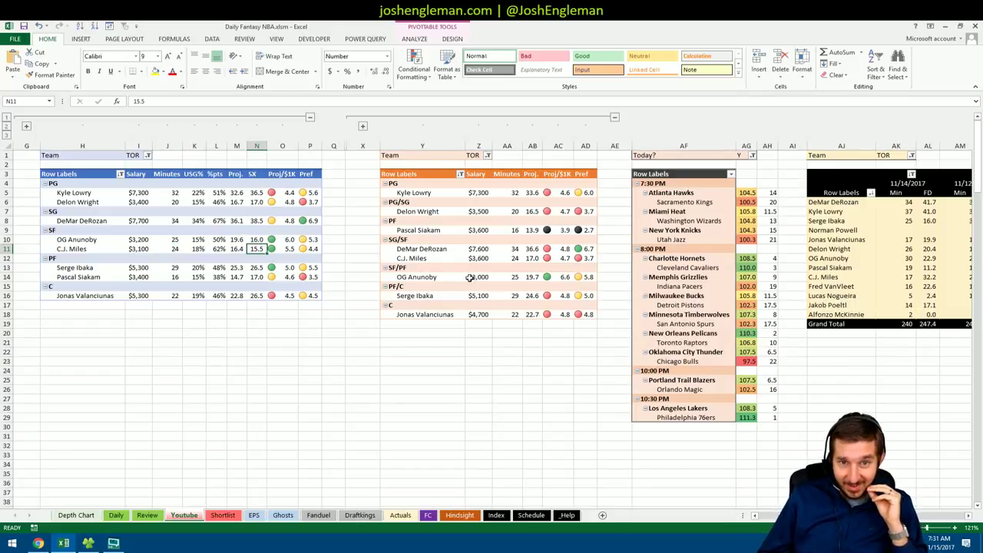
Move the PF group below the SF/PF group in the orange projection table
{"action": "left_click", "coordinate": [405, 222]}
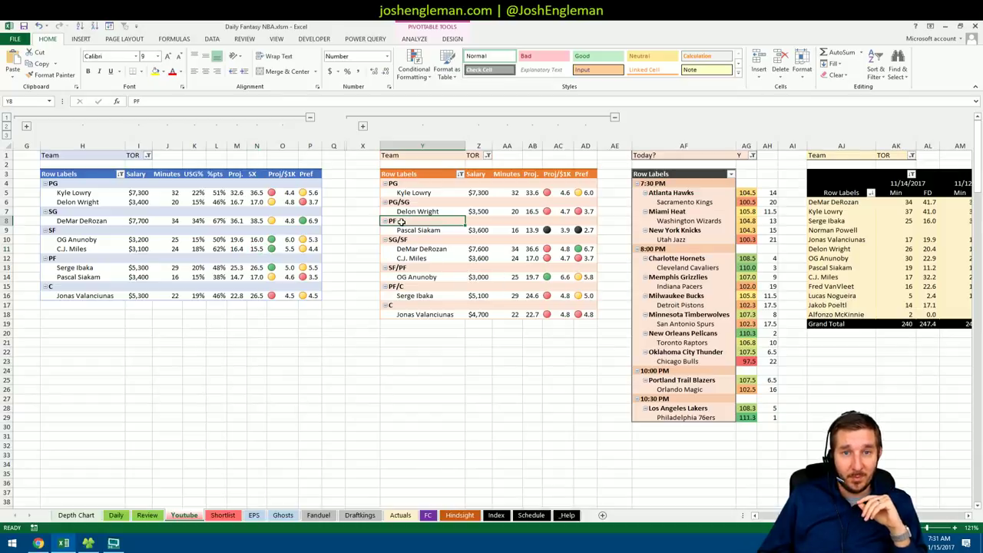
{"action": "left_click_drag", "start_coordinate": [407, 221], "coordinate": [413, 284]}
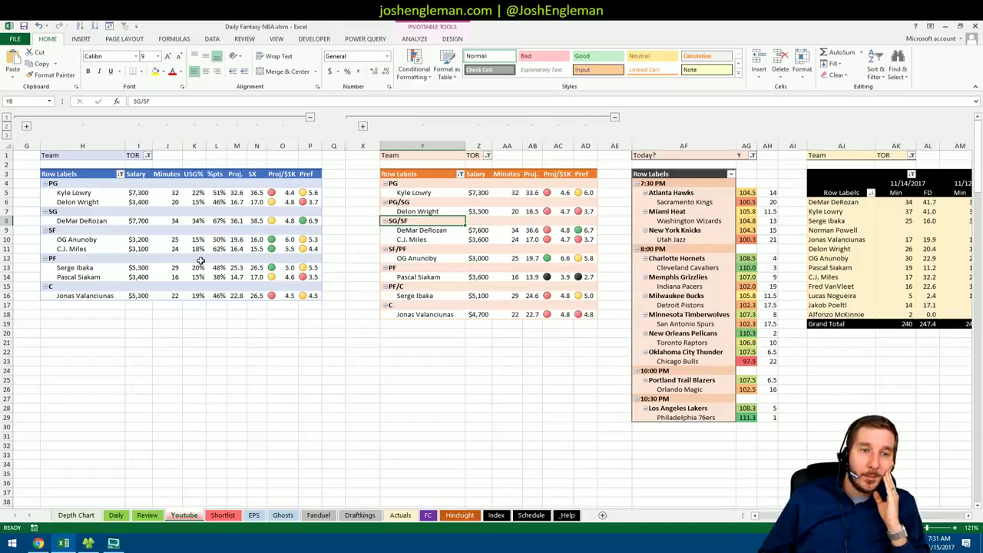
Review the OG Anunoby and C.J. Miles rows in the blue table, including their Pref and %pts values
{"action": "left_click_drag", "start_coordinate": [80, 240], "coordinate": [312, 246]}
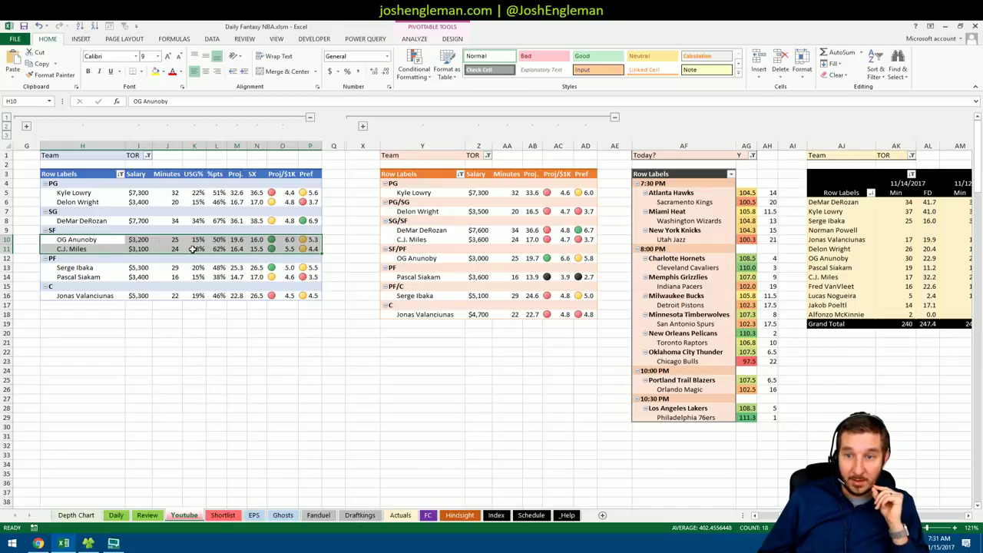
{"action": "left_click", "coordinate": [174, 315]}
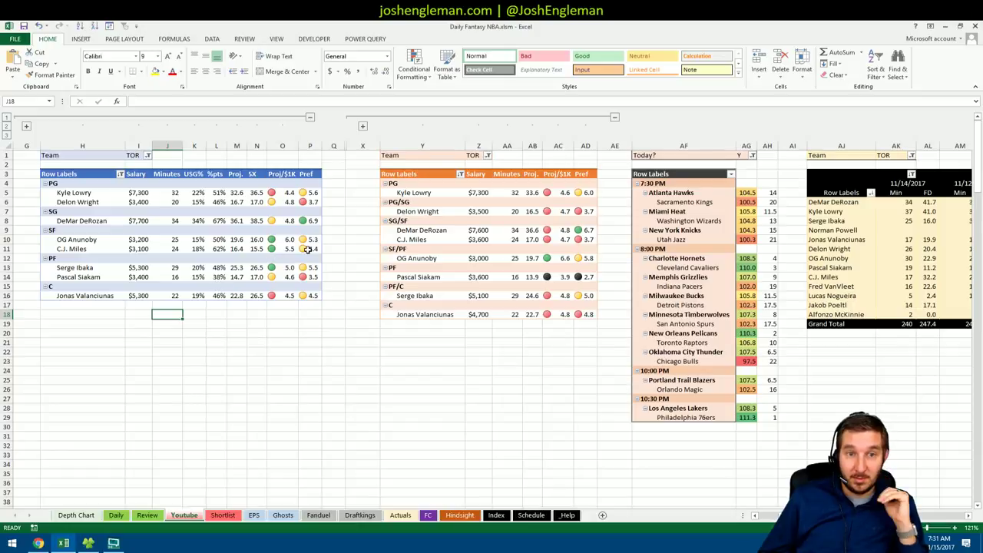
{"action": "mouse_move", "coordinate": [306, 249]}
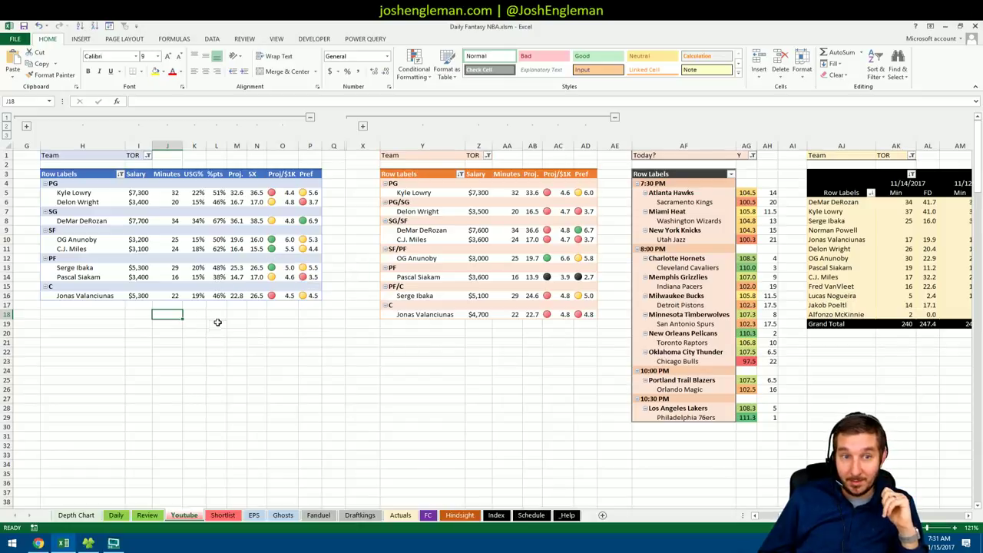
{"action": "left_click", "coordinate": [220, 240]}
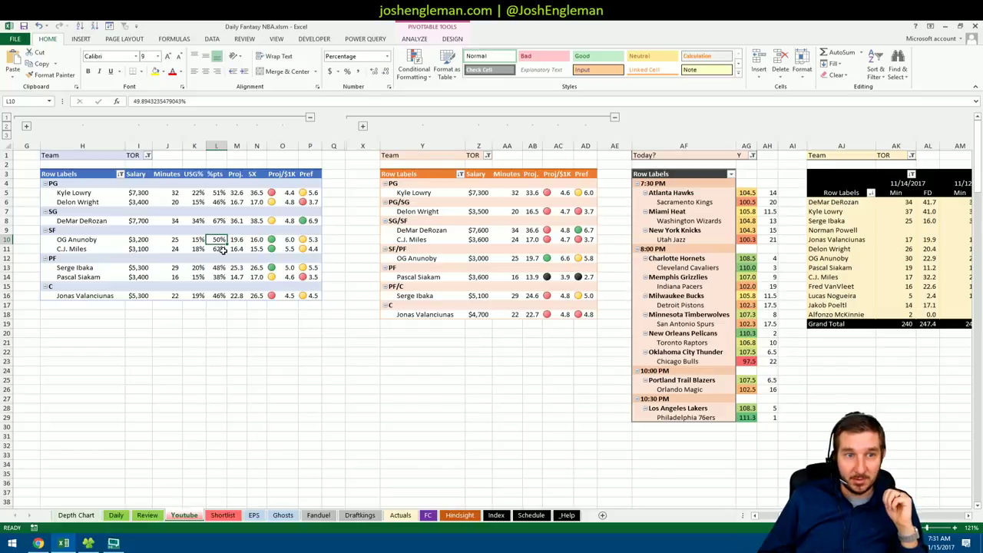
{"action": "left_click", "coordinate": [217, 333]}
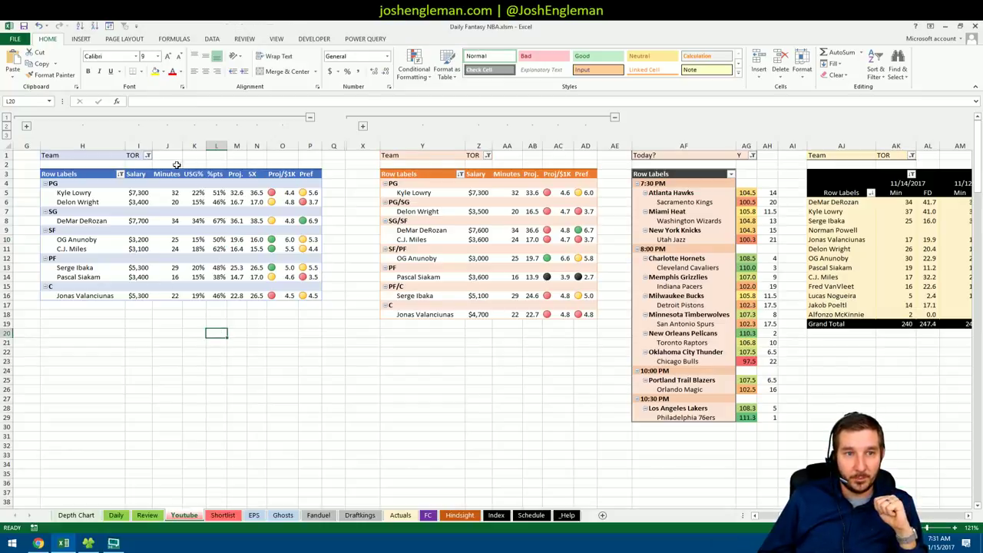
Switch the Team filter of both the blue and the orange projection pivot tables to OKC
{"action": "left_click", "coordinate": [148, 155]}
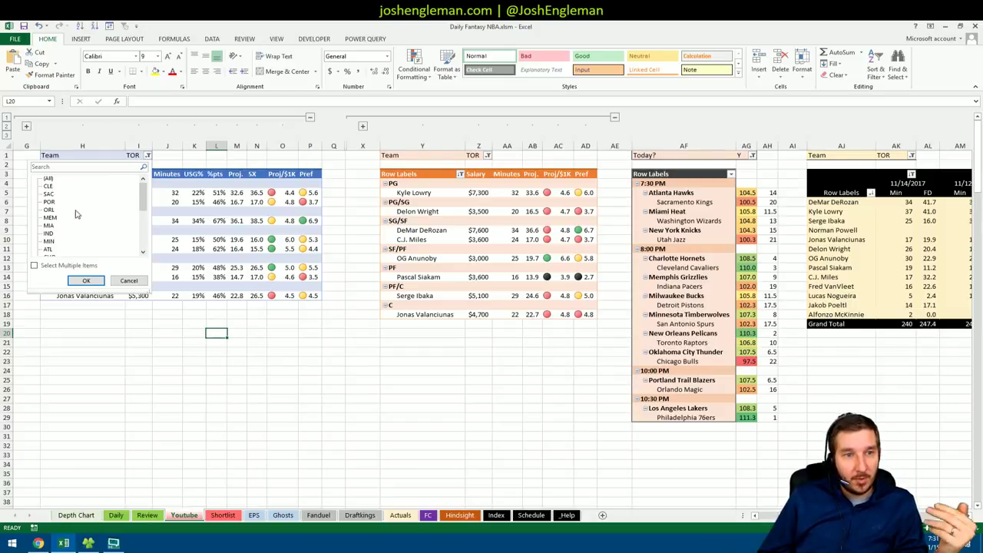
{"action": "scroll", "coordinate": [135, 220], "scroll_direction": "down", "scroll_amount": 7}
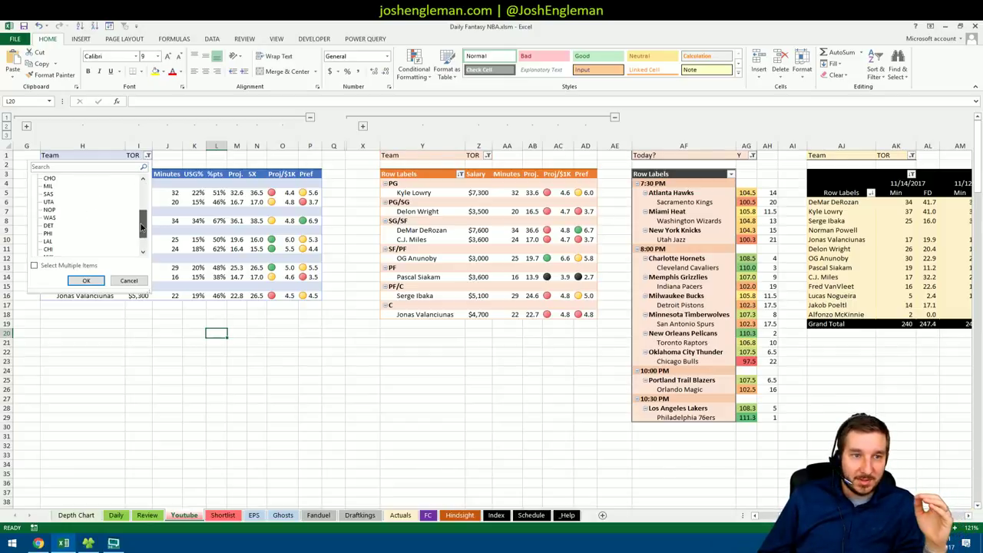
{"action": "left_click", "coordinate": [49, 241]}
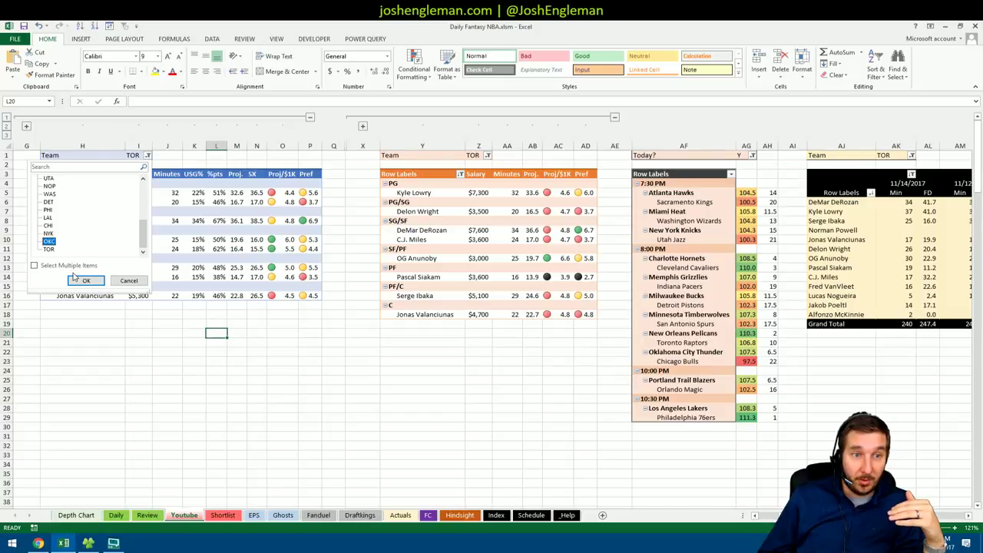
{"action": "left_click", "coordinate": [86, 280]}
{"action": "left_click", "coordinate": [492, 155]}
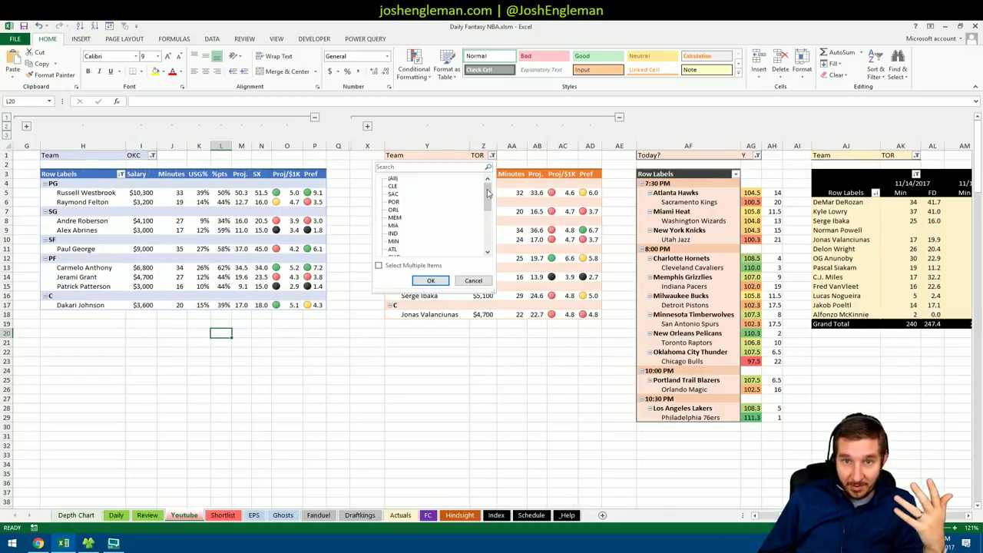
{"action": "scroll", "coordinate": [396, 230], "scroll_direction": "down", "scroll_amount": 7}
{"action": "left_click", "coordinate": [394, 241]}
{"action": "left_click", "coordinate": [430, 280]}
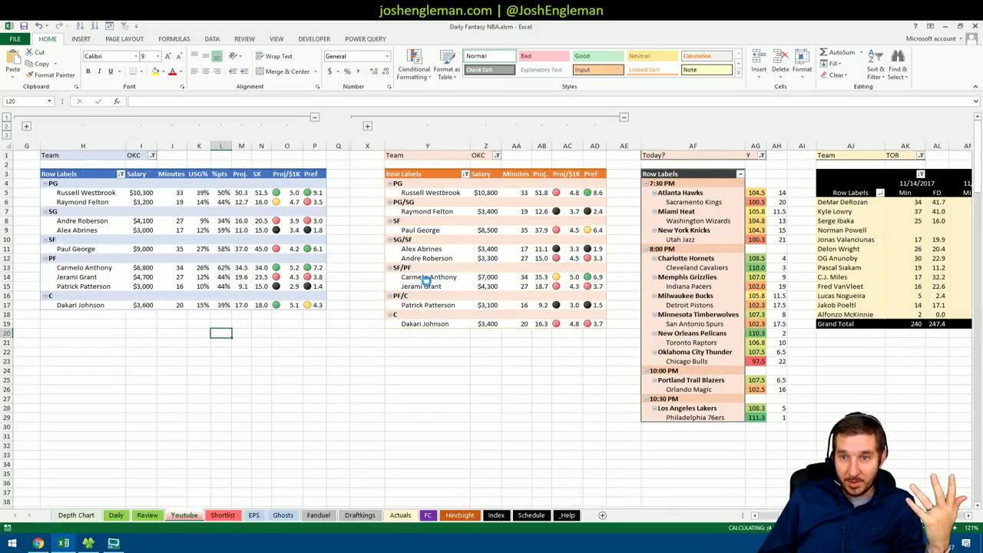
Set the Team filter of the yellow game log pivot table to OKC
{"action": "left_click", "coordinate": [921, 157]}
{"action": "scroll", "coordinate": [915, 197], "scroll_direction": "down", "scroll_amount": 7}
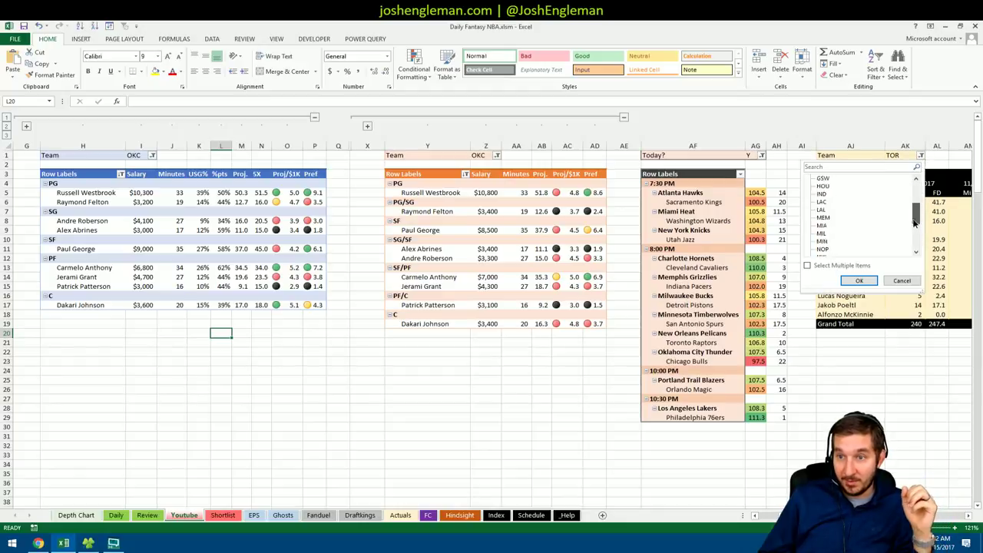
{"action": "left_click", "coordinate": [821, 178]}
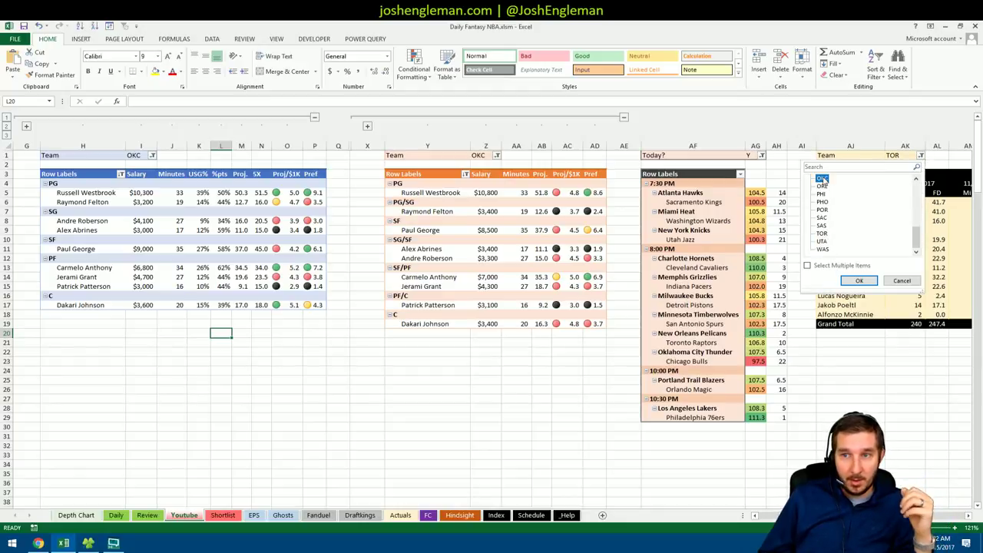
{"action": "left_click", "coordinate": [859, 280]}
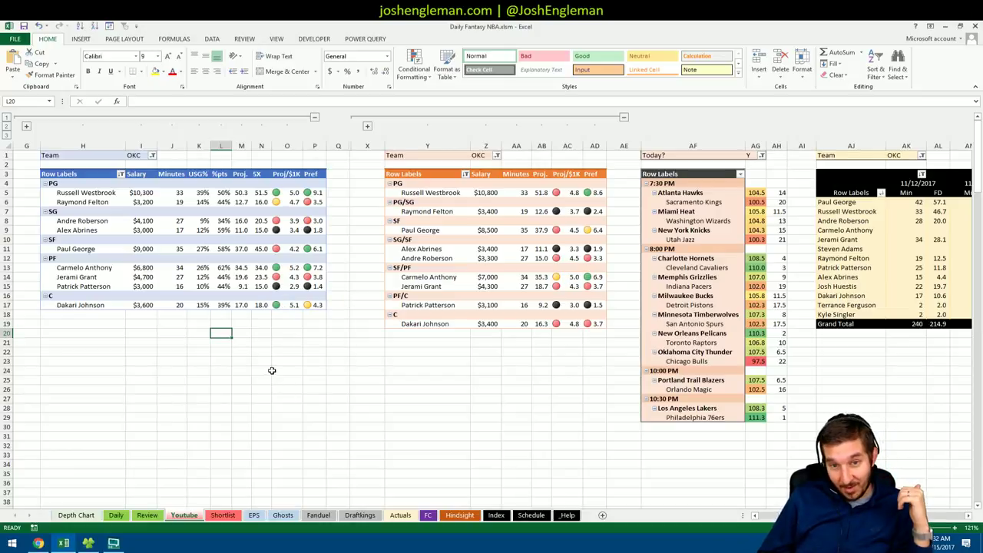
Move the SG/SF group above the SF group in the orange projection table
{"action": "left_click", "coordinate": [398, 380]}
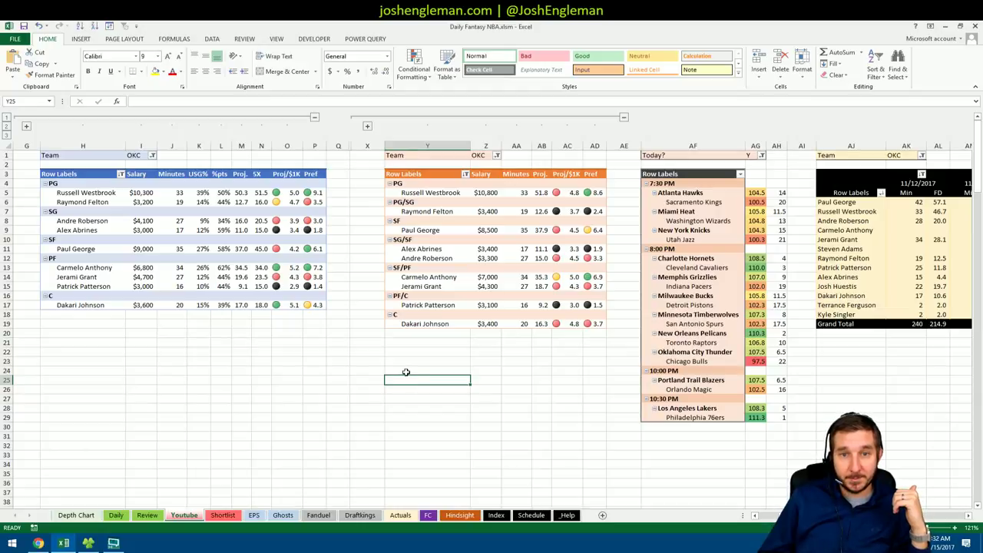
{"action": "left_click", "coordinate": [415, 240]}
{"action": "left_click_drag", "start_coordinate": [416, 239], "coordinate": [421, 220]}
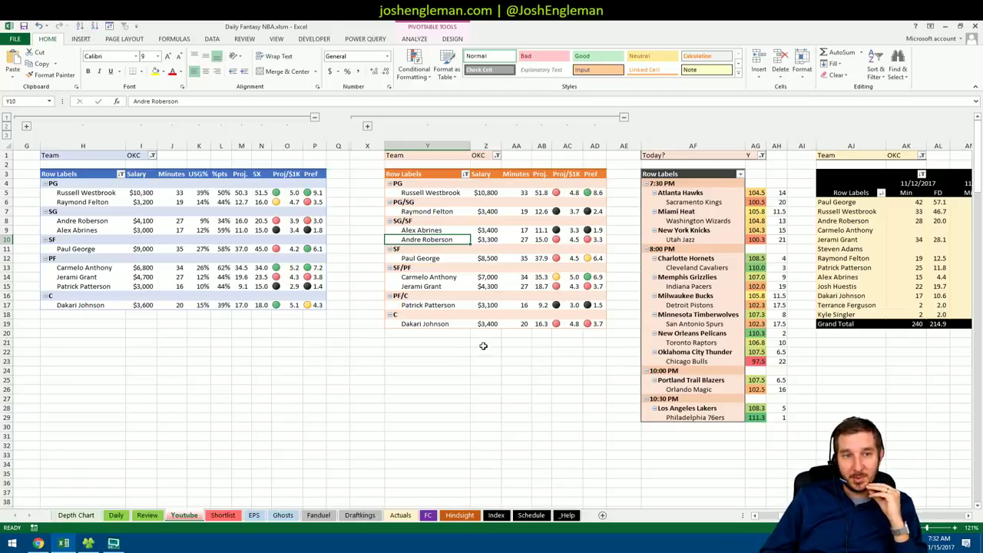
{"action": "left_click", "coordinate": [221, 315]}
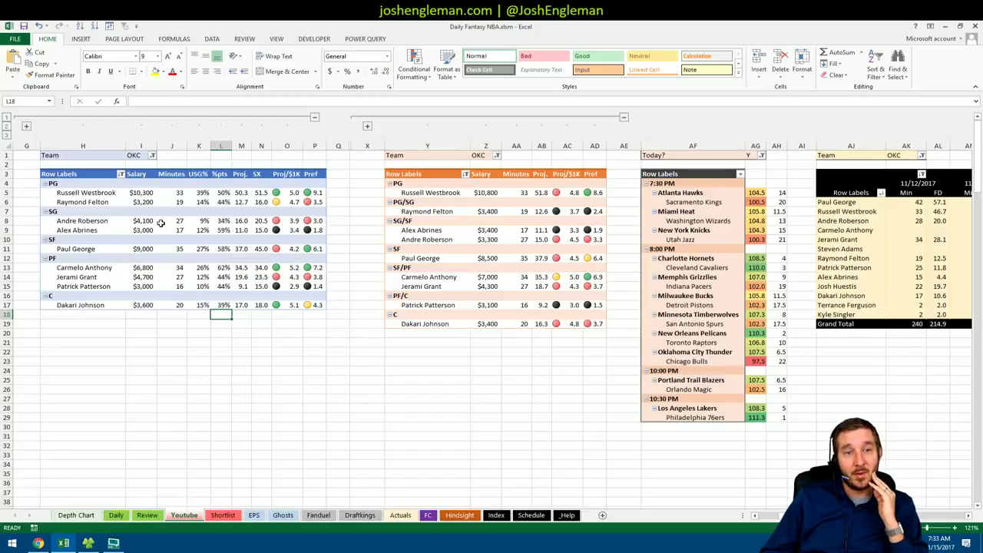
Switch the Team filter of both the blue and the orange projection pivot tables to CHI
{"action": "left_click", "coordinate": [97, 194]}
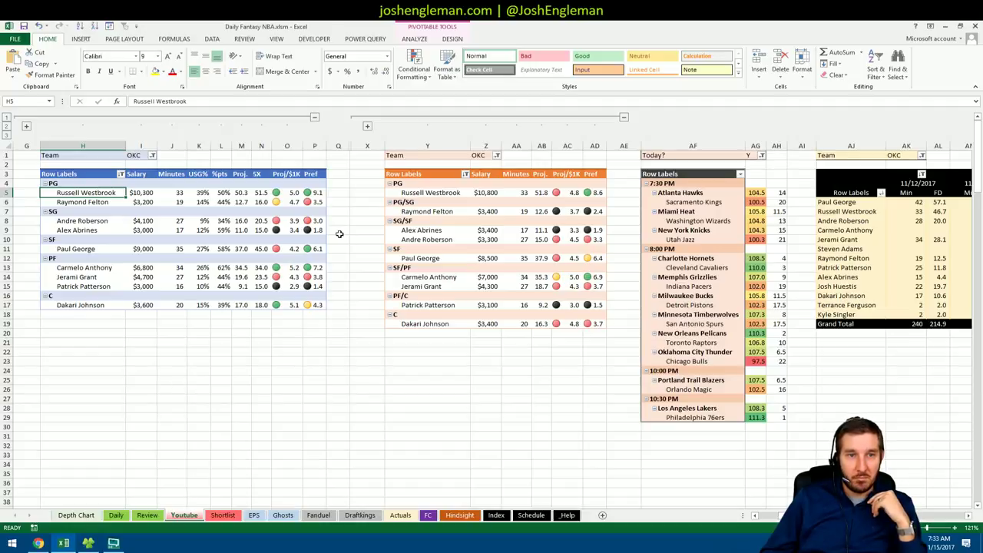
{"action": "left_click", "coordinate": [152, 156]}
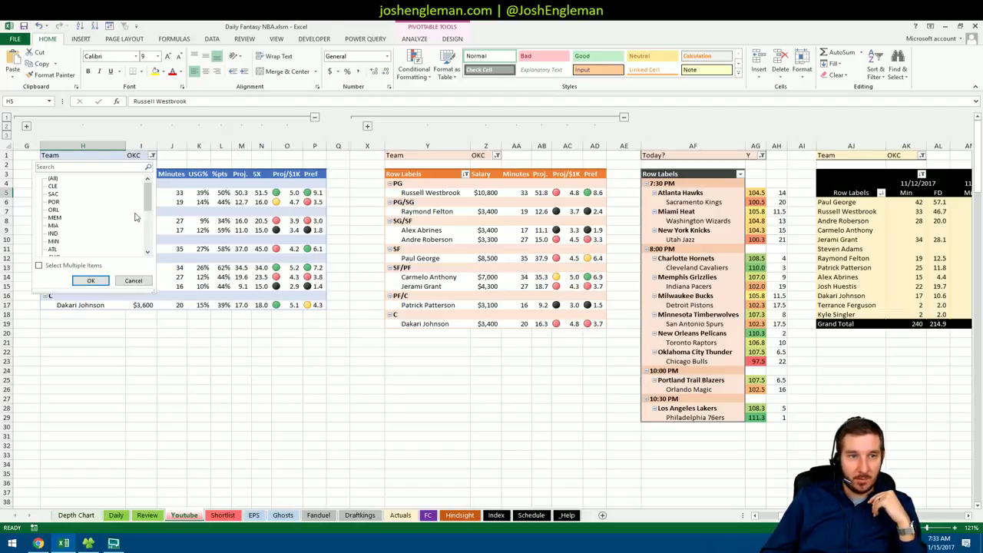
{"action": "scroll", "coordinate": [149, 224], "scroll_direction": "down", "scroll_amount": 6}
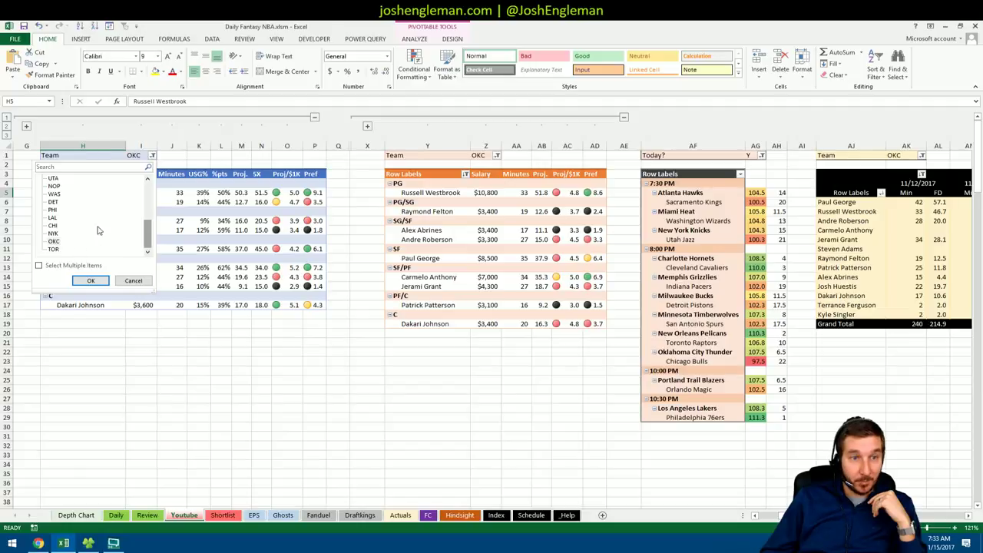
{"action": "scroll", "coordinate": [148, 208], "scroll_direction": "up", "scroll_amount": 3}
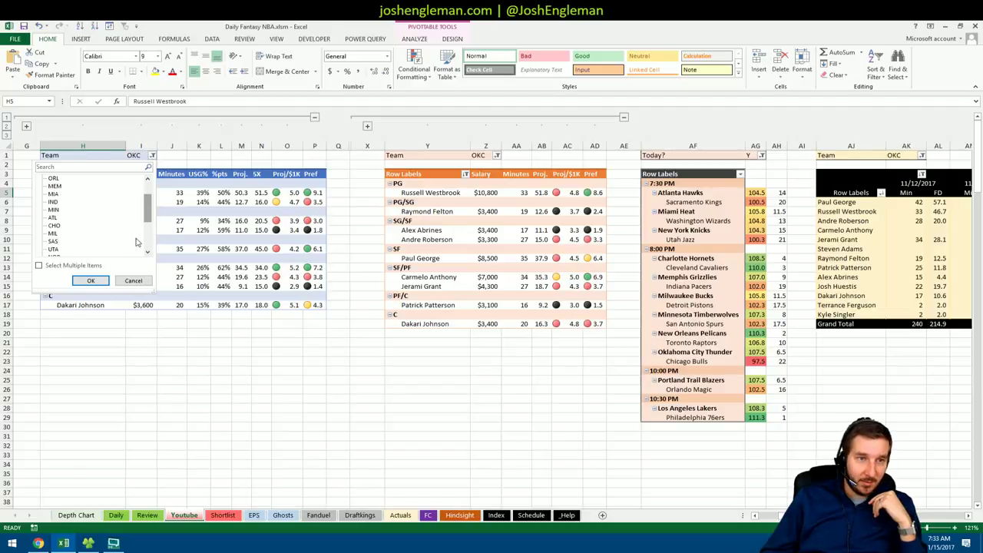
{"action": "scroll", "coordinate": [136, 243], "scroll_direction": "down", "scroll_amount": 3}
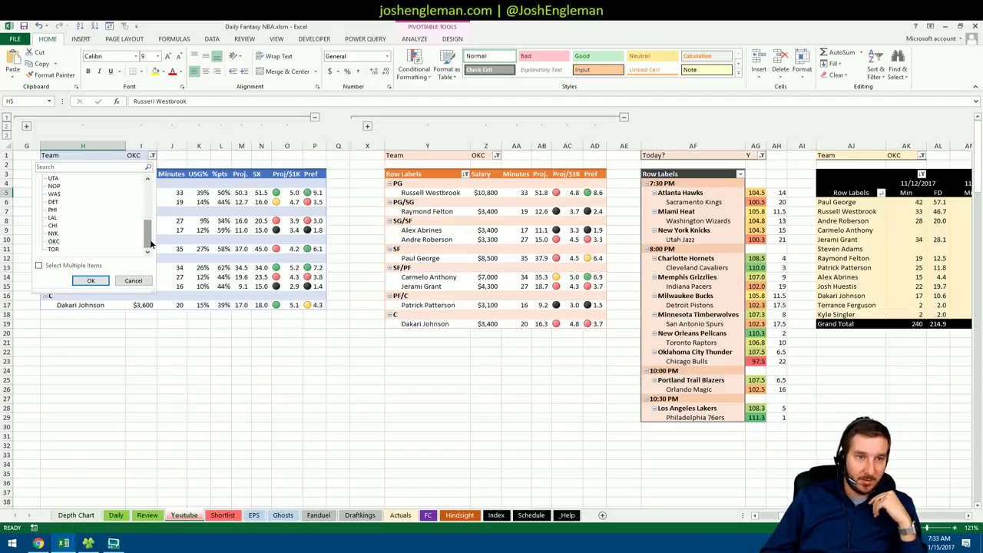
{"action": "left_click", "coordinate": [90, 281]}
{"action": "left_click", "coordinate": [487, 155]}
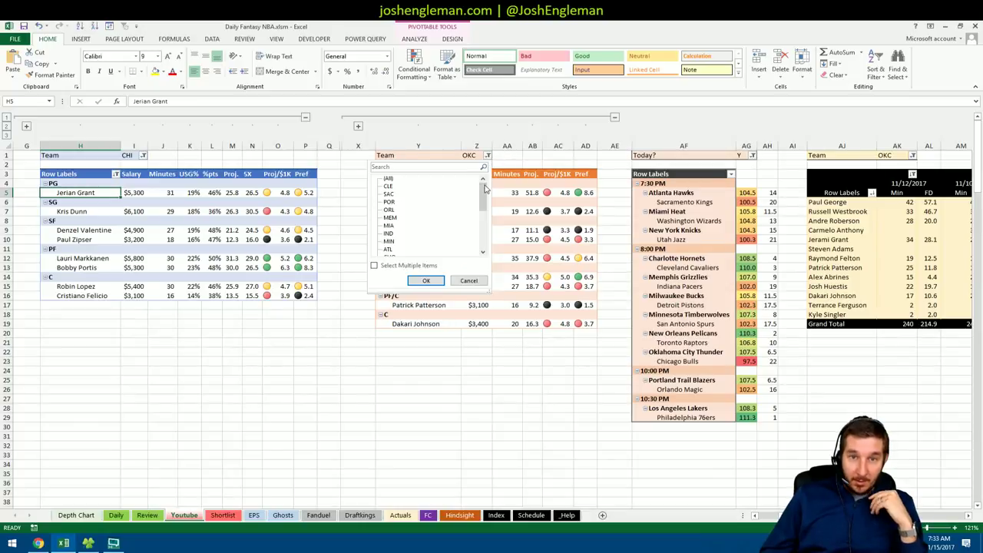
{"action": "left_click_drag", "start_coordinate": [485, 188], "coordinate": [483, 233]}
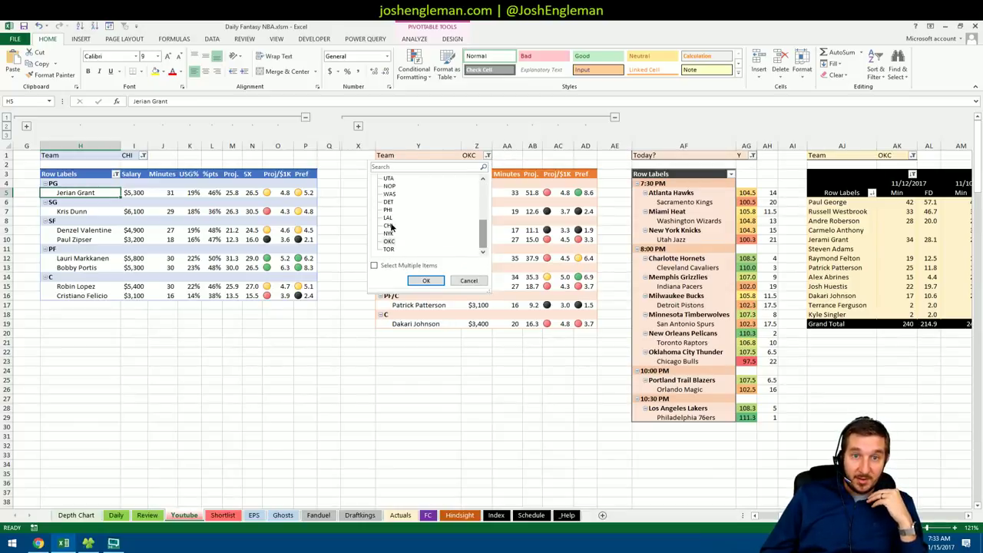
{"action": "left_click", "coordinate": [388, 225]}
{"action": "left_click", "coordinate": [425, 280]}
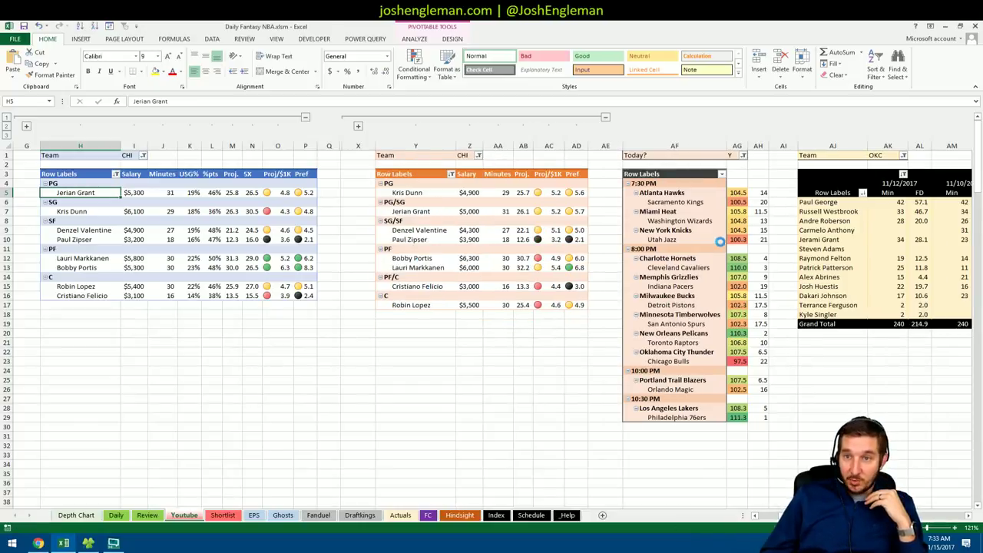
Set the Team filter of the yellow game log pivot table to CHI and review the game log across all its dates
{"action": "left_click", "coordinate": [903, 156]}
{"action": "left_click", "coordinate": [805, 211]}
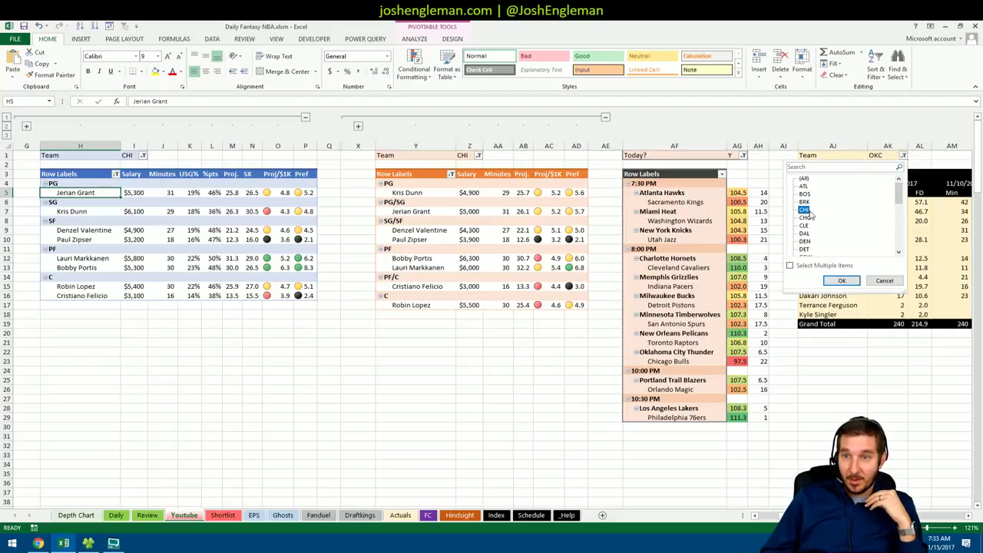
{"action": "left_click", "coordinate": [841, 280]}
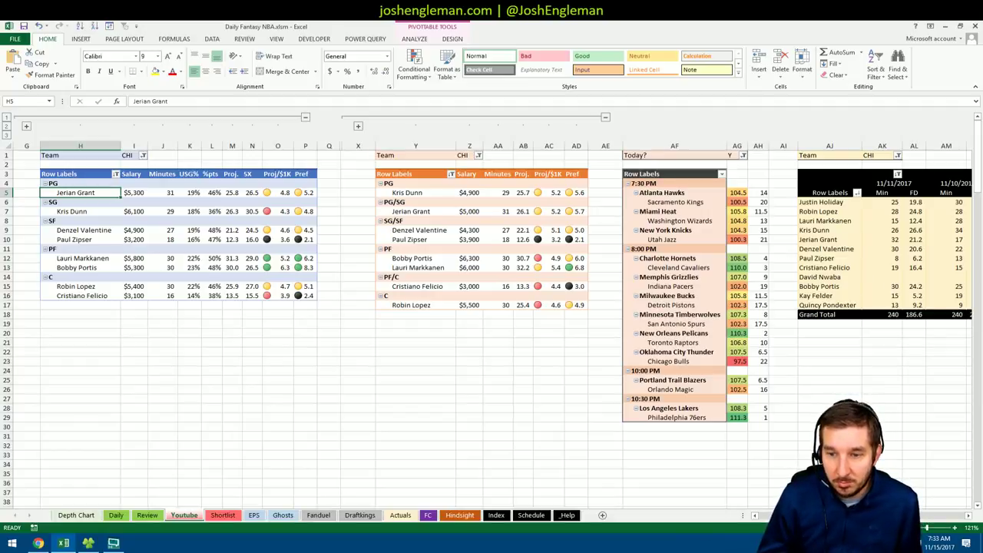
{"action": "scroll", "coordinate": [492, 310], "scroll_direction": "right", "scroll_amount": 5}
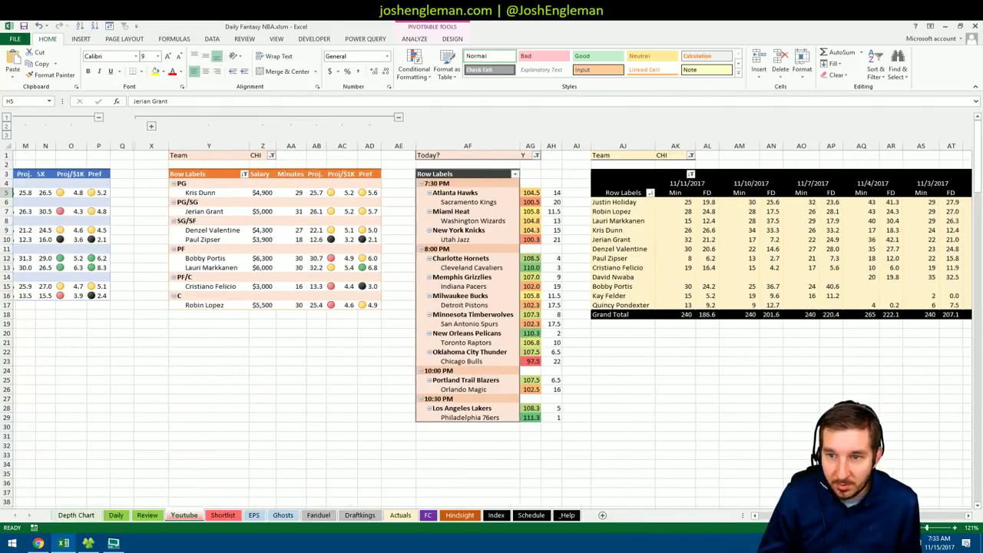
{"action": "scroll", "coordinate": [491, 310], "scroll_direction": "left", "scroll_amount": 5}
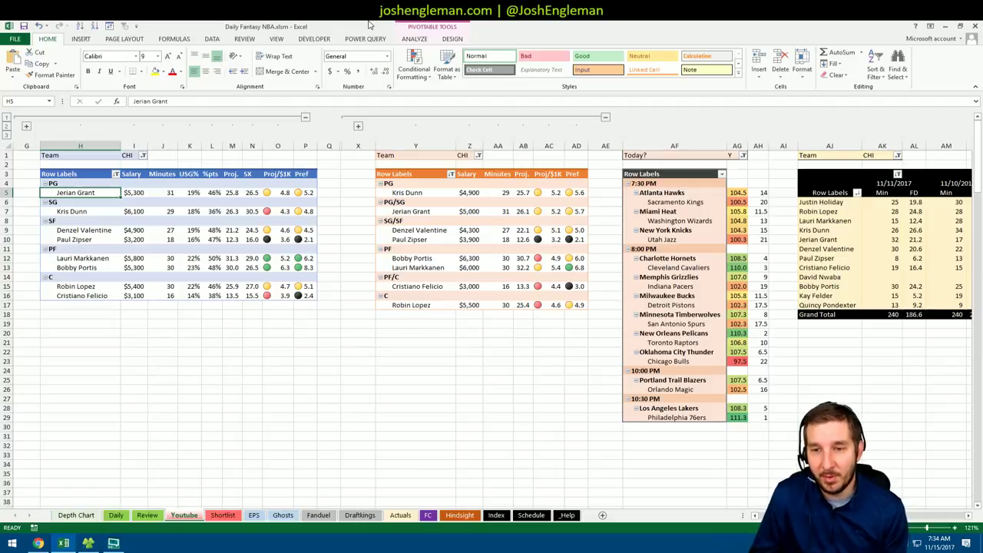
Switch the Team filter of both the blue and the orange projection pivot tables to POR
{"action": "left_click", "coordinate": [142, 155]}
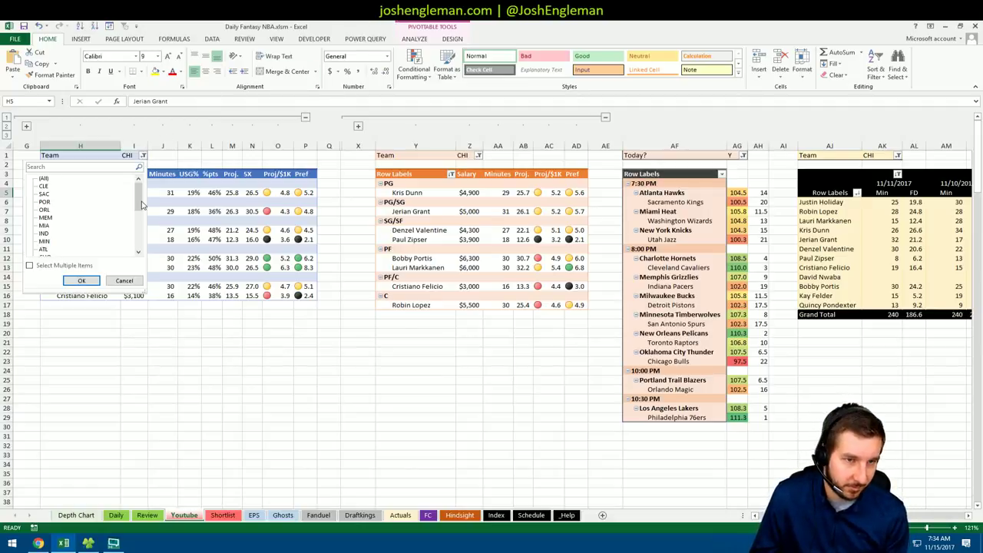
{"action": "mouse_move", "coordinate": [141, 203]}
{"action": "left_mouse_down"}
{"action": "mouse_move", "coordinate": [139, 244]}
{"action": "mouse_move", "coordinate": [142, 201]}
{"action": "left_mouse_up"}
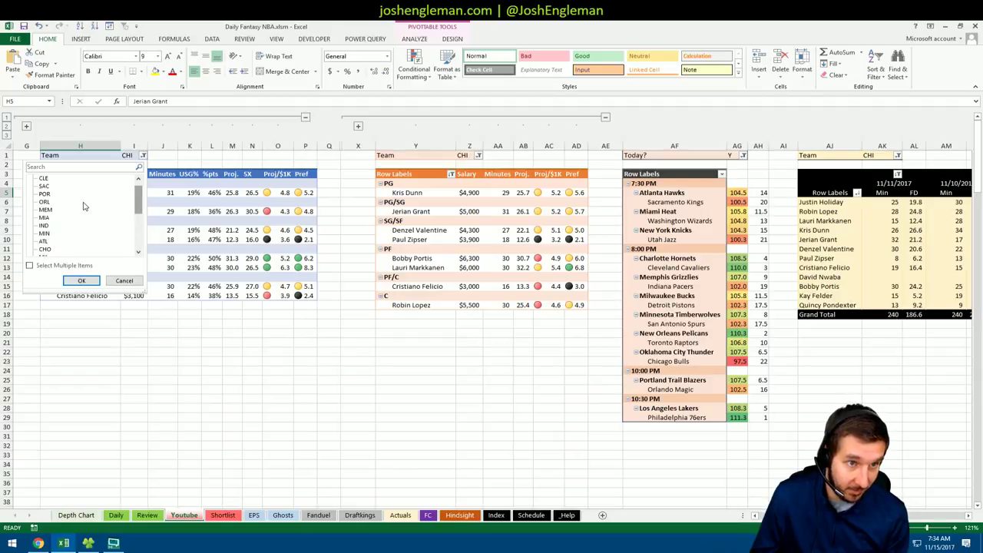
{"action": "left_click", "coordinate": [48, 194]}
{"action": "left_click", "coordinate": [81, 280]}
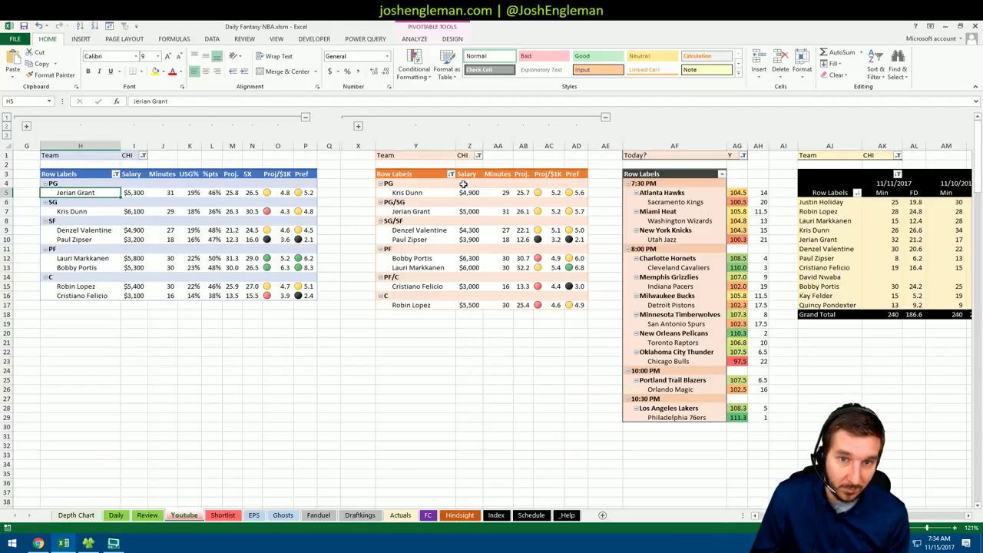
{"action": "left_click", "coordinate": [478, 156]}
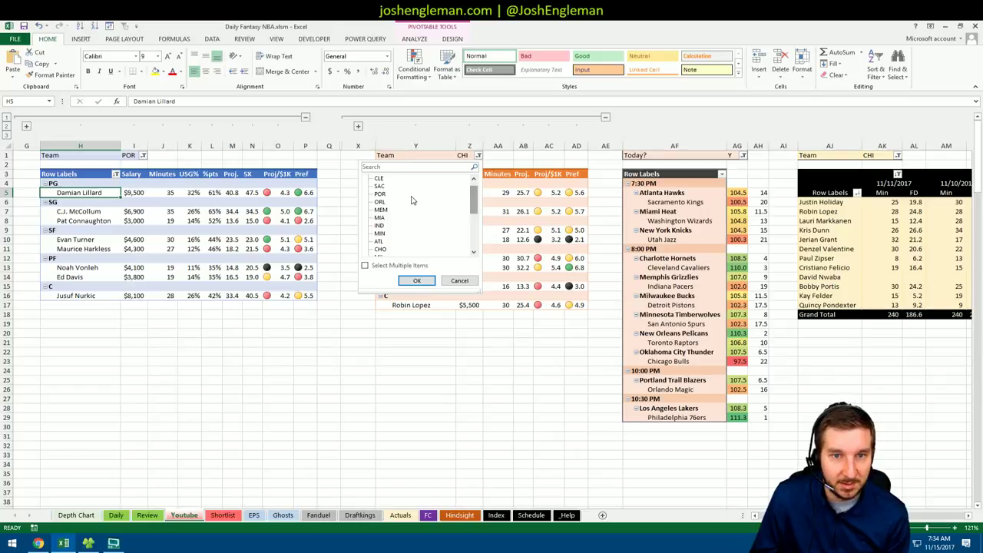
{"action": "left_click", "coordinate": [376, 195]}
{"action": "left_click", "coordinate": [416, 280]}
{"action": "left_click", "coordinate": [329, 361]}
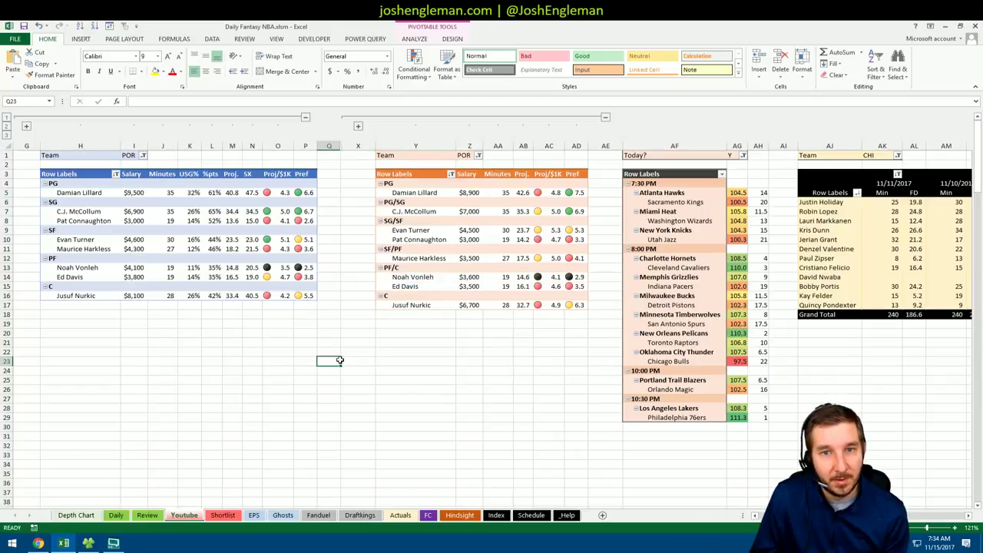
Set the Team filter of the yellow game log pivot table to POR
{"action": "left_click", "coordinate": [897, 155]}
{"action": "left_click_drag", "start_coordinate": [897, 190], "coordinate": [892, 229]}
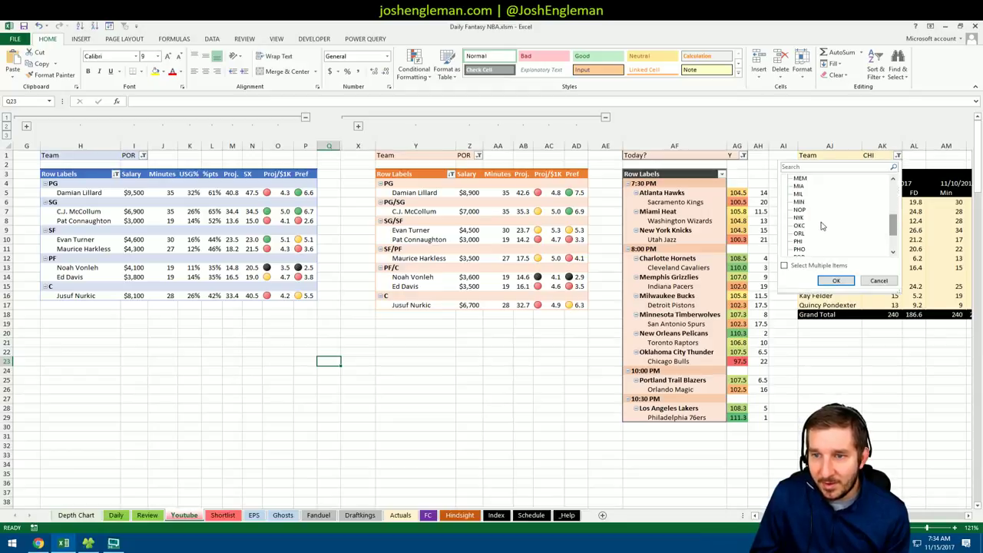
{"action": "left_click", "coordinate": [893, 252]}
{"action": "left_click", "coordinate": [800, 249]}
{"action": "left_click", "coordinate": [836, 280]}
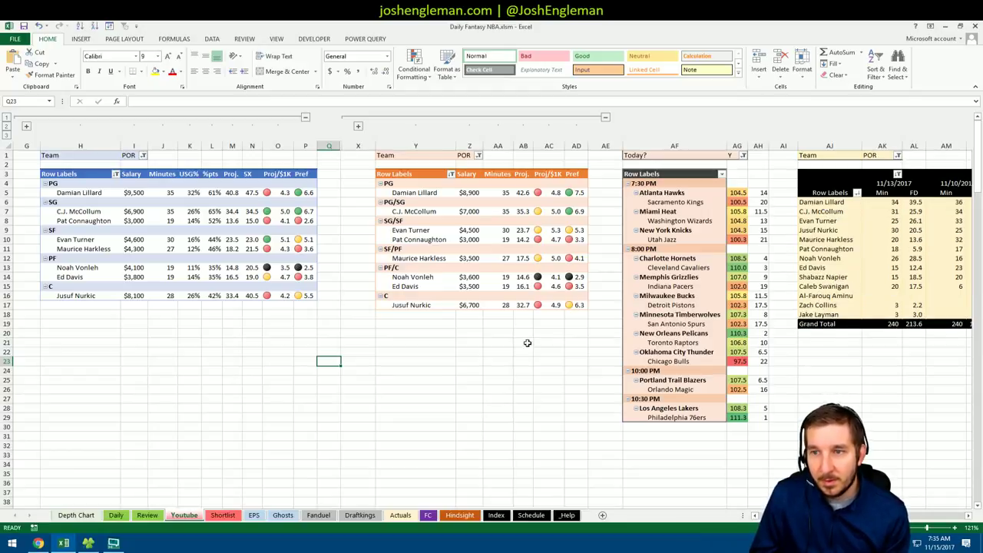
Examine Portland's game log across all dates through the total columns, and the Jusuf Nurkic row in the blue table
{"action": "left_click", "coordinate": [455, 342]}
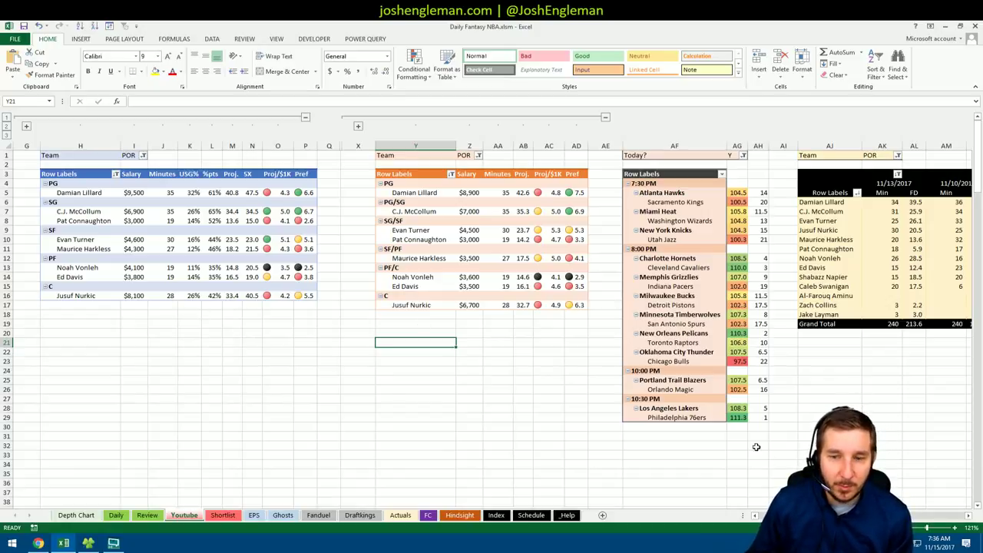
{"action": "scroll", "coordinate": [491, 307], "scroll_direction": "right", "scroll_amount": 5}
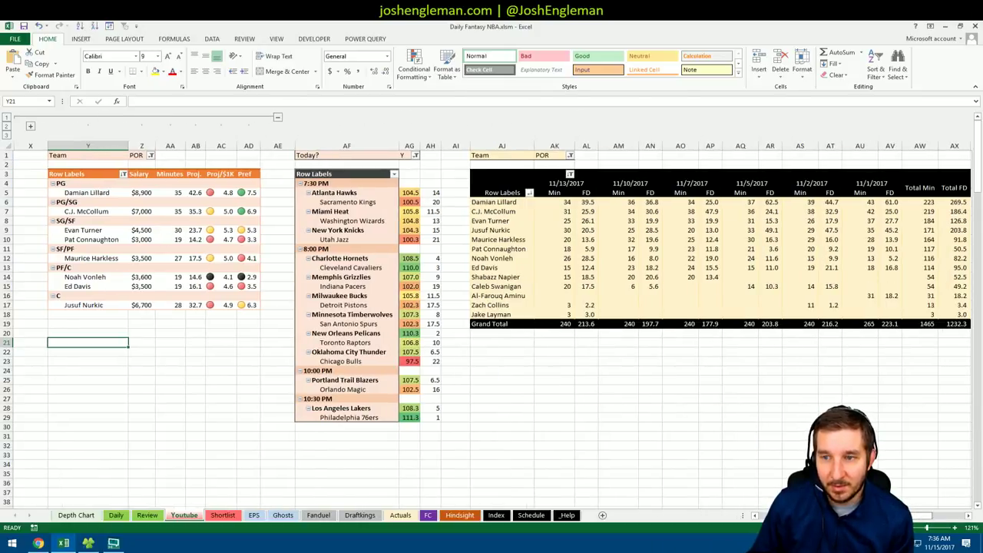
{"action": "scroll", "coordinate": [491, 307], "scroll_direction": "right", "scroll_amount": 1}
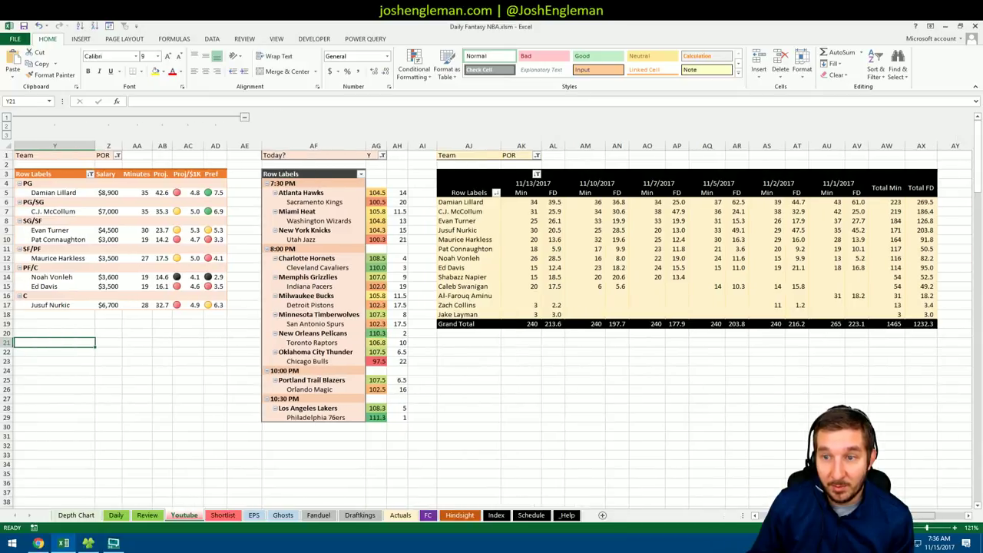
{"action": "scroll", "coordinate": [491, 307], "scroll_direction": "left", "scroll_amount": 6}
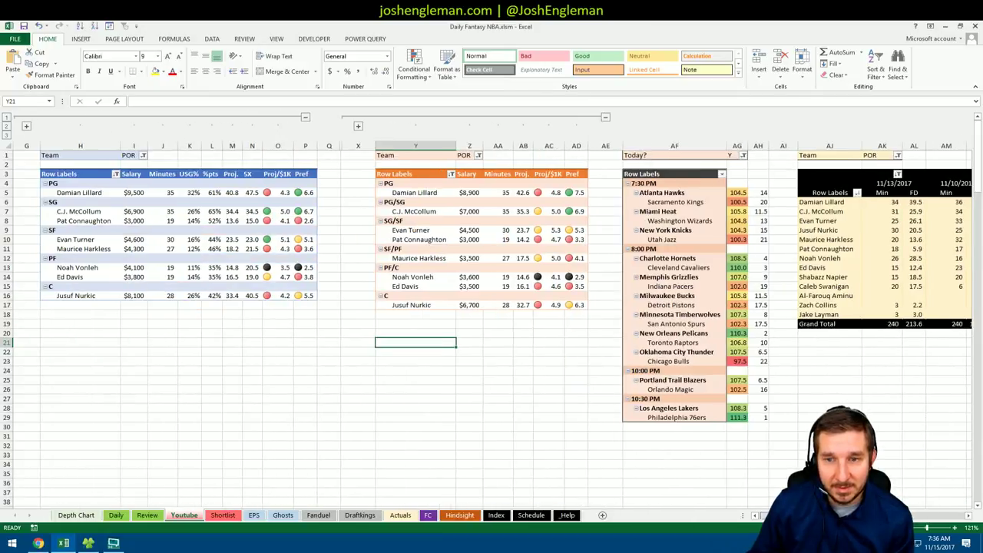
{"action": "left_click", "coordinate": [221, 331]}
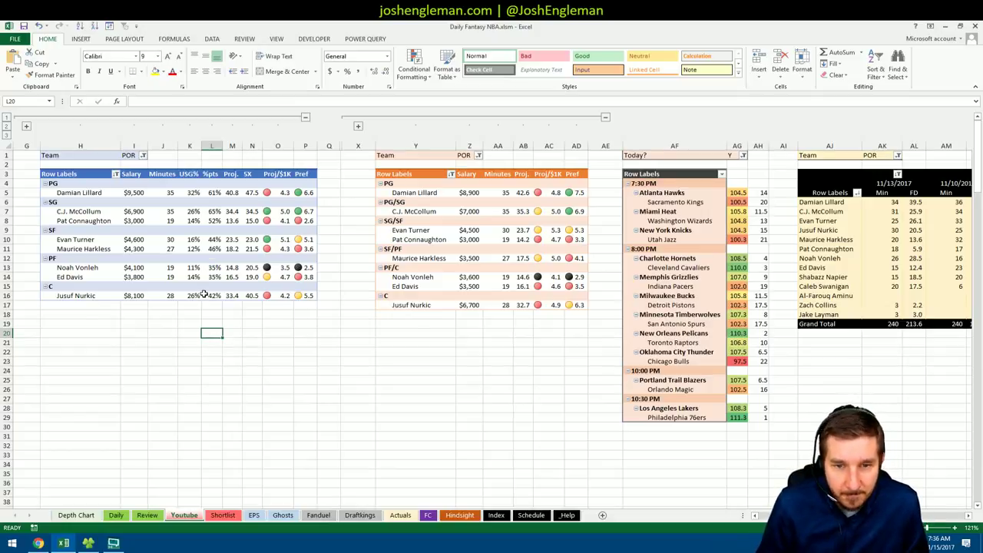
{"action": "left_click", "coordinate": [91, 304]}
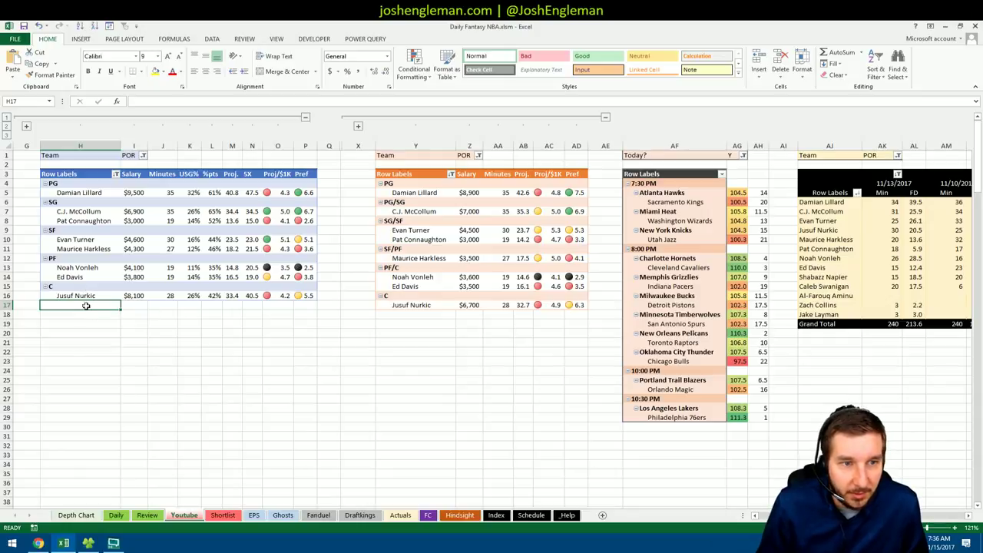
{"action": "left_click", "coordinate": [235, 314]}
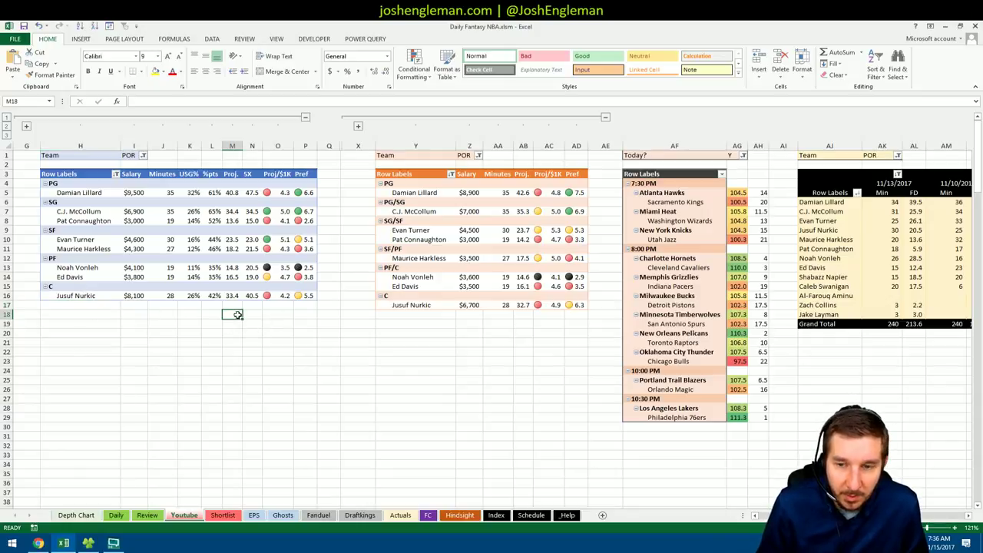
Switch the Team filter of both the blue and the orange projection pivot tables to ORL
{"action": "left_click", "coordinate": [143, 155]}
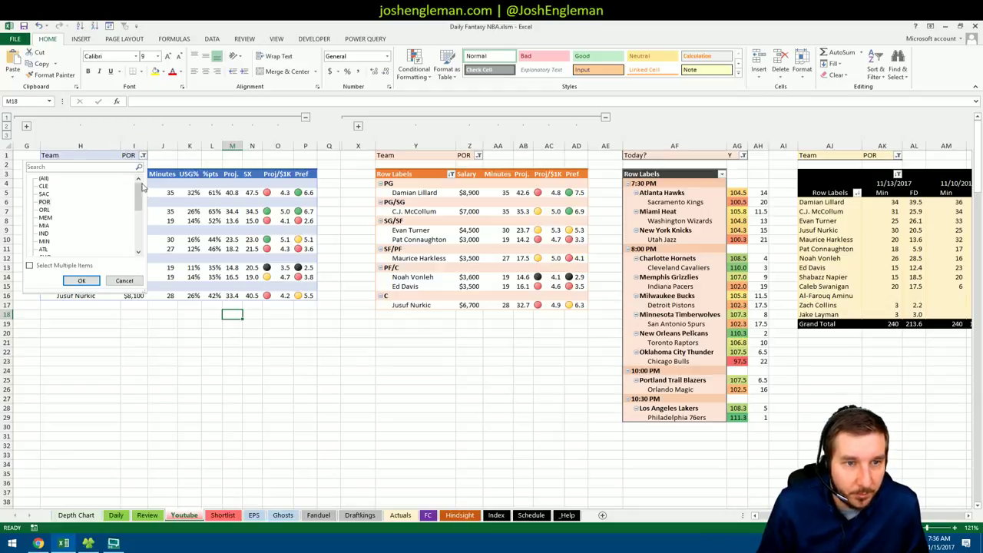
{"action": "mouse_move", "coordinate": [141, 188]}
{"action": "left_mouse_down"}
{"action": "mouse_move", "coordinate": [140, 222]}
{"action": "mouse_move", "coordinate": [139, 201]}
{"action": "left_mouse_up"}
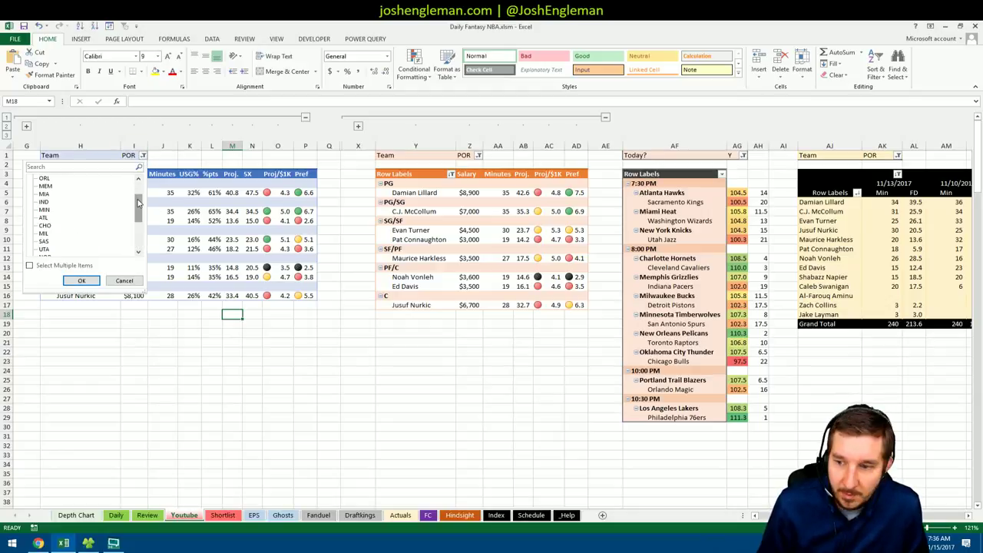
{"action": "left_click", "coordinate": [46, 179]}
{"action": "left_click", "coordinate": [81, 281]}
{"action": "left_click", "coordinate": [482, 155]}
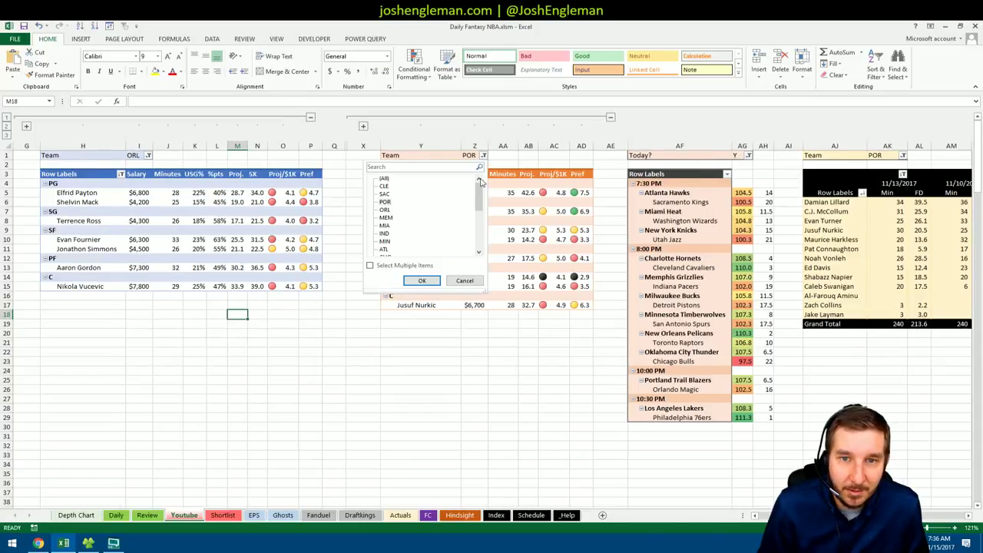
{"action": "left_click", "coordinate": [384, 210]}
{"action": "left_click", "coordinate": [421, 280]}
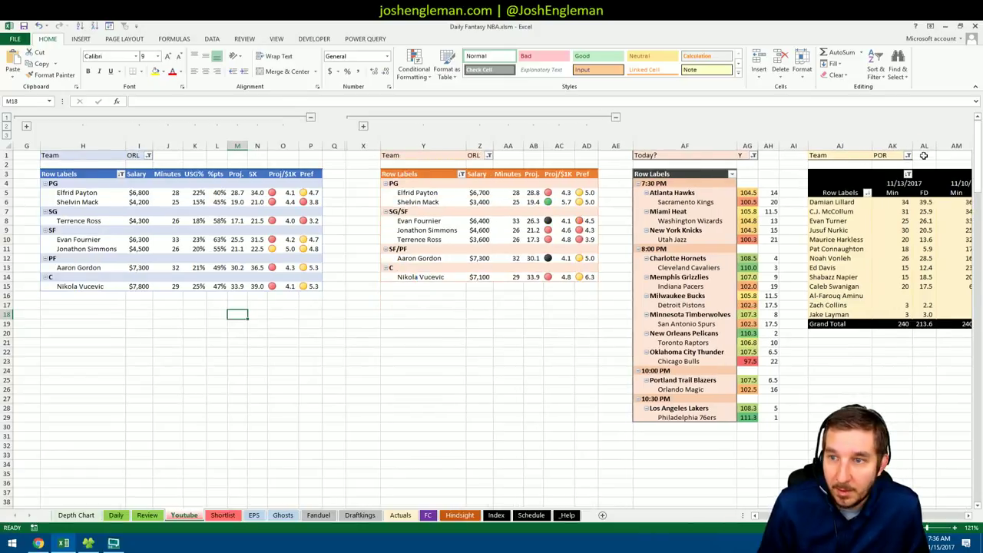
Set the Team filter of the yellow game log pivot table to ORL
{"action": "left_click", "coordinate": [908, 155]}
{"action": "left_click_drag", "start_coordinate": [906, 188], "coordinate": [902, 238]}
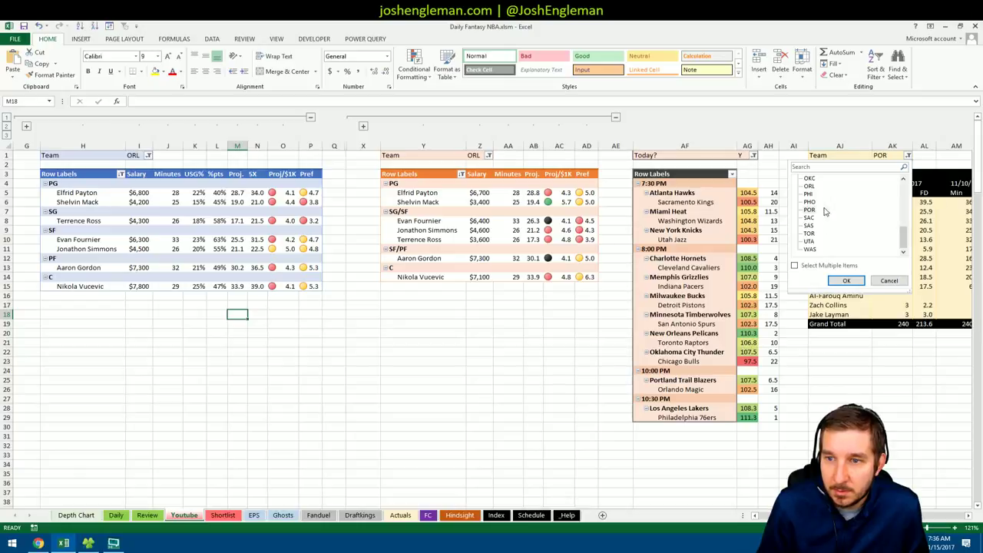
{"action": "left_click", "coordinate": [808, 187]}
{"action": "left_click", "coordinate": [846, 280]}
{"action": "left_click", "coordinate": [842, 417]}
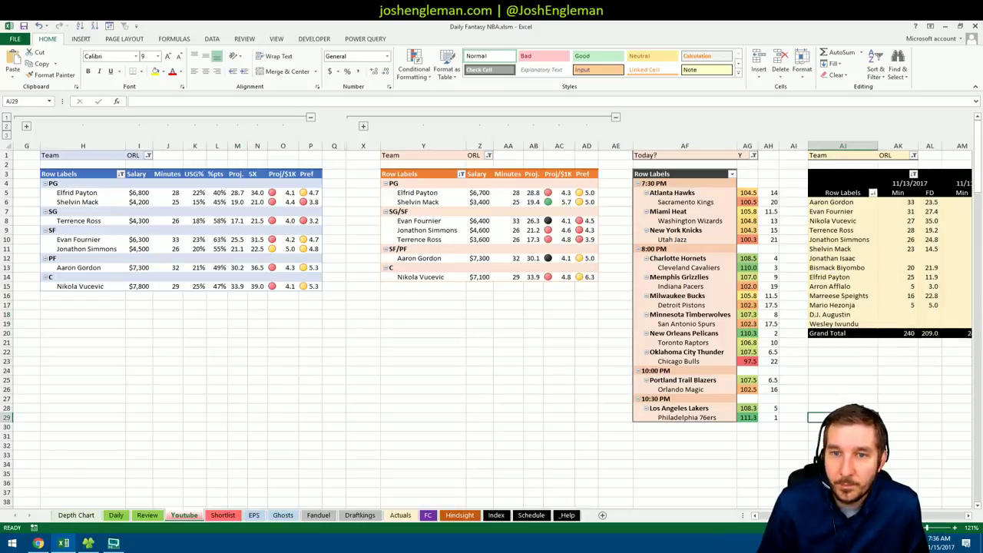
{"action": "left_click", "coordinate": [396, 305]}
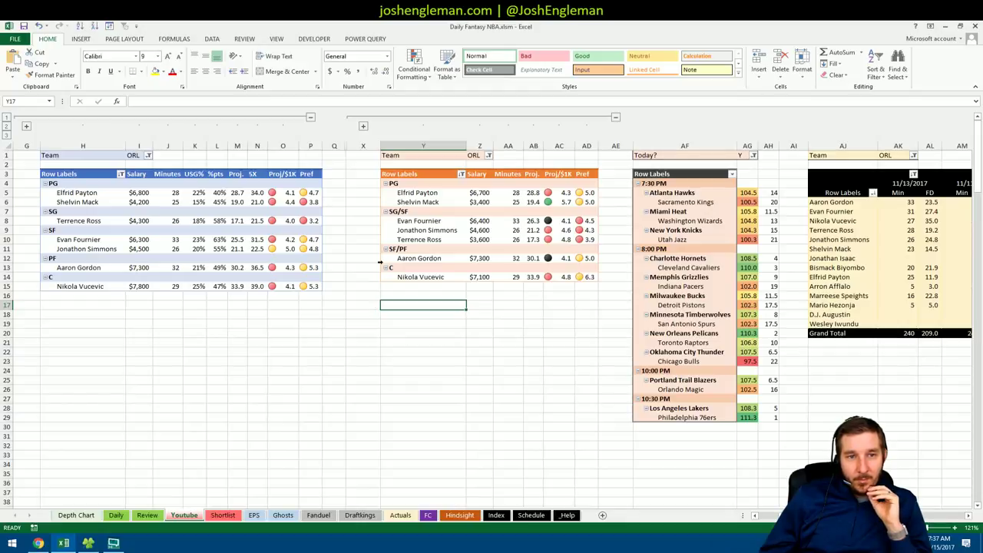
On the Daily sheet, set Aaron Gordon's adj_USG to 0.25
{"action": "left_click", "coordinate": [117, 516]}
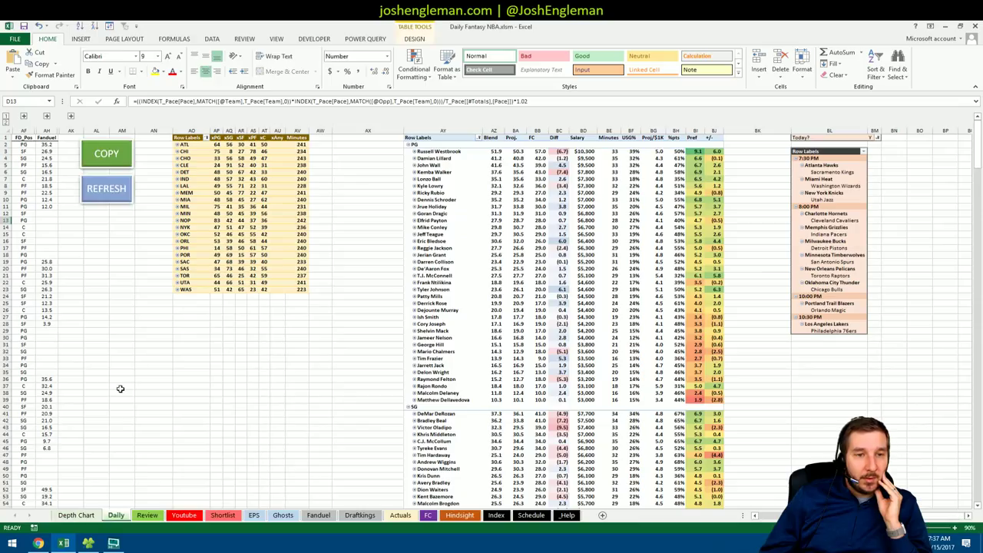
{"action": "scroll", "coordinate": [199, 331], "scroll_direction": "down", "scroll_amount": 20}
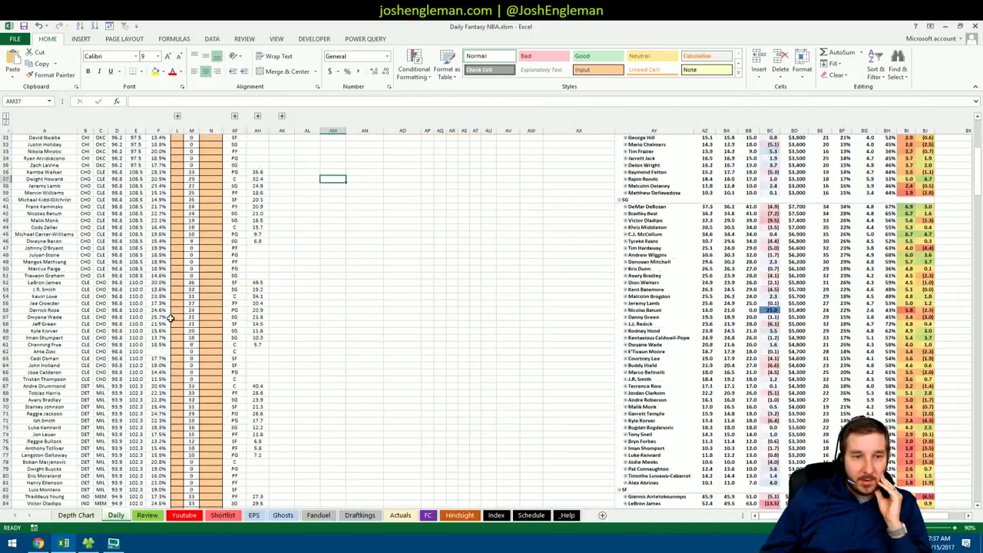
{"action": "scroll", "coordinate": [156, 317], "scroll_direction": "down", "scroll_amount": 4}
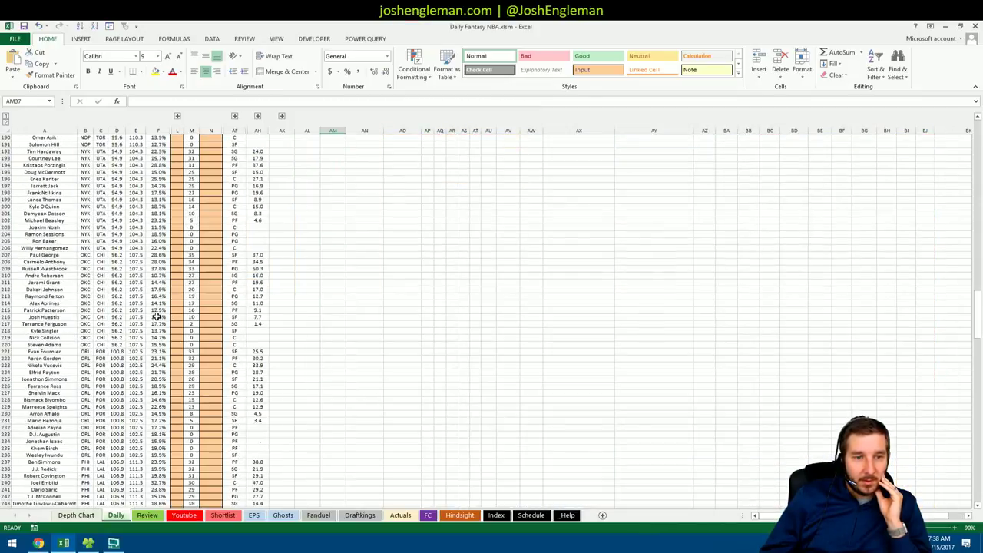
{"action": "left_click", "coordinate": [220, 359]}
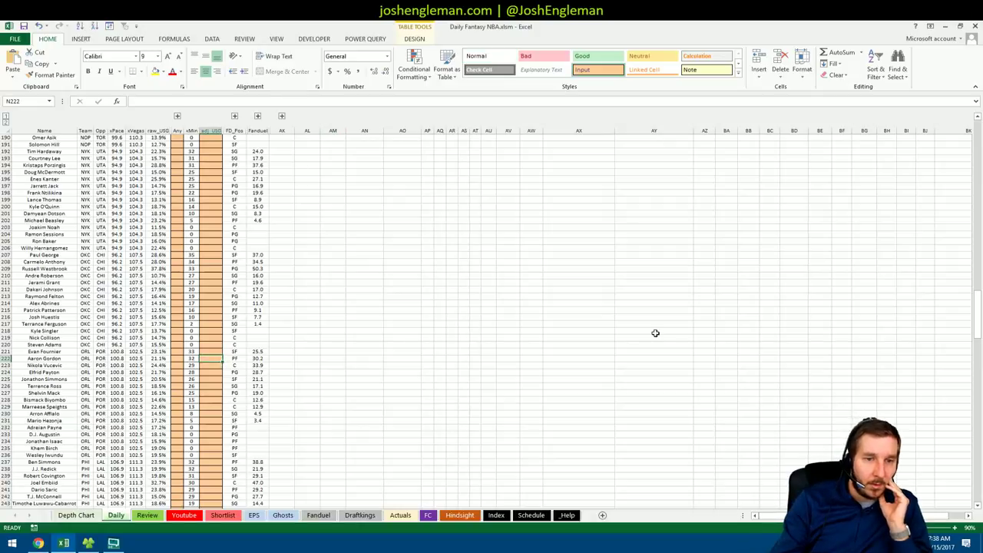
{"action": "type", "text": "25"}
{"action": "key", "text": "Return"}
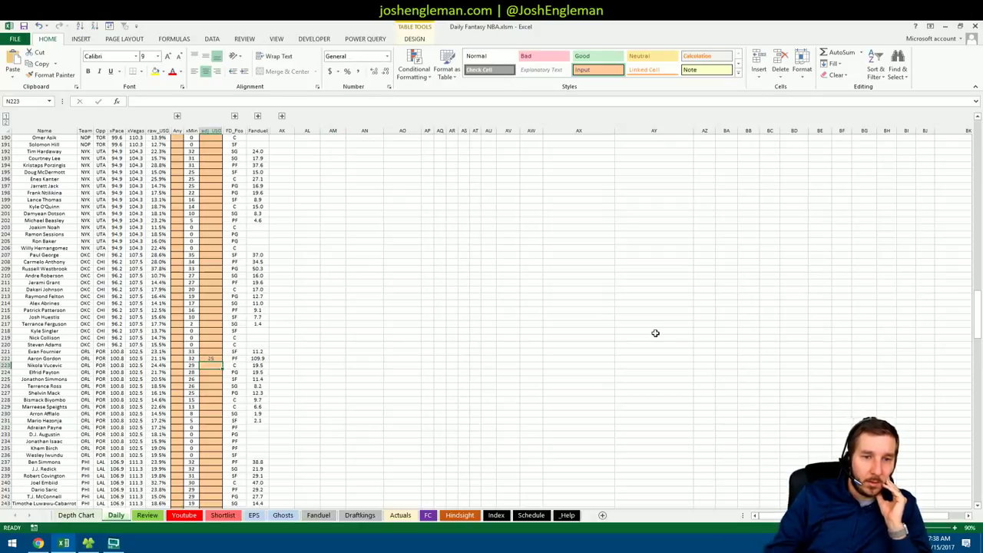
{"action": "key", "text": "Up"}
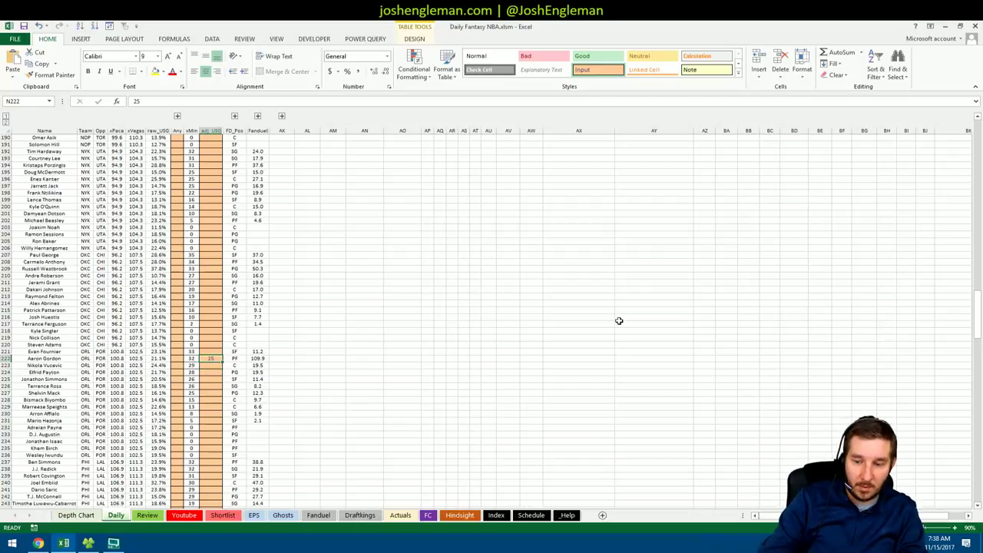
{"action": "type", "text": ".25"}
{"action": "key", "text": "Return"}
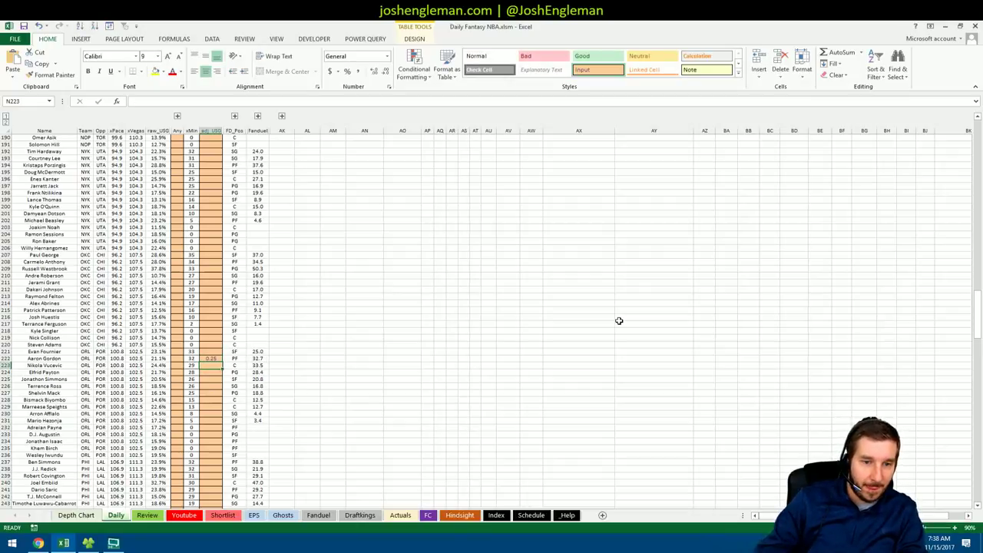
Return to the Youtube sheet and refresh the Orlando projection pivot tables
{"action": "left_click", "coordinate": [322, 517]}
{"action": "left_click", "coordinate": [185, 515]}
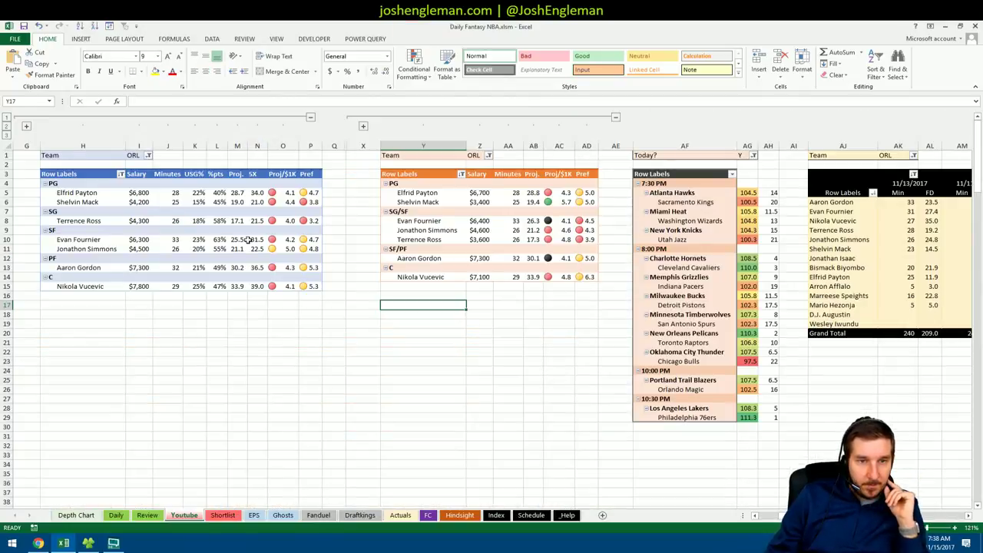
{"action": "right_click", "coordinate": [482, 240]}
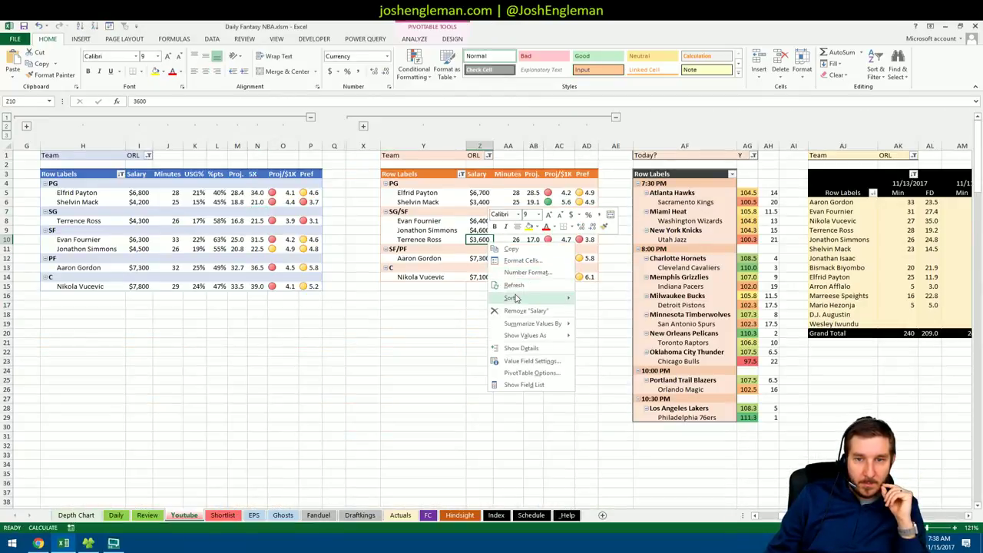
{"action": "left_click", "coordinate": [507, 286]}
{"action": "left_click", "coordinate": [422, 358]}
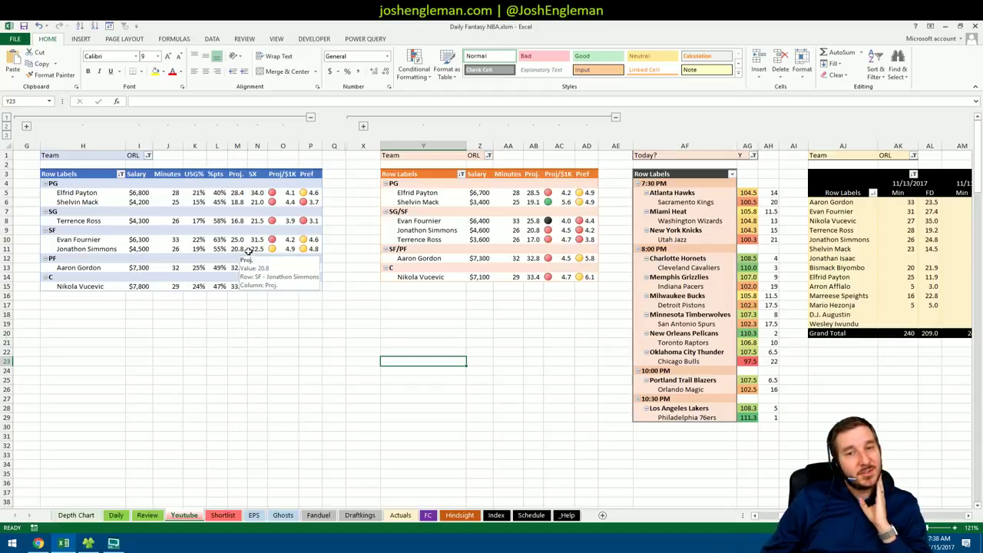
{"action": "left_click", "coordinate": [277, 315]}
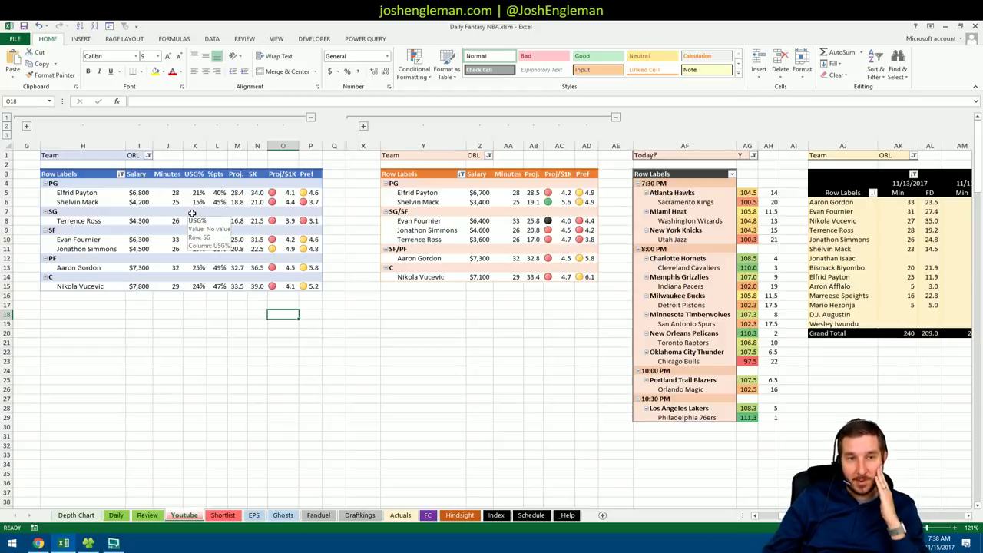
{"action": "left_click", "coordinate": [236, 313]}
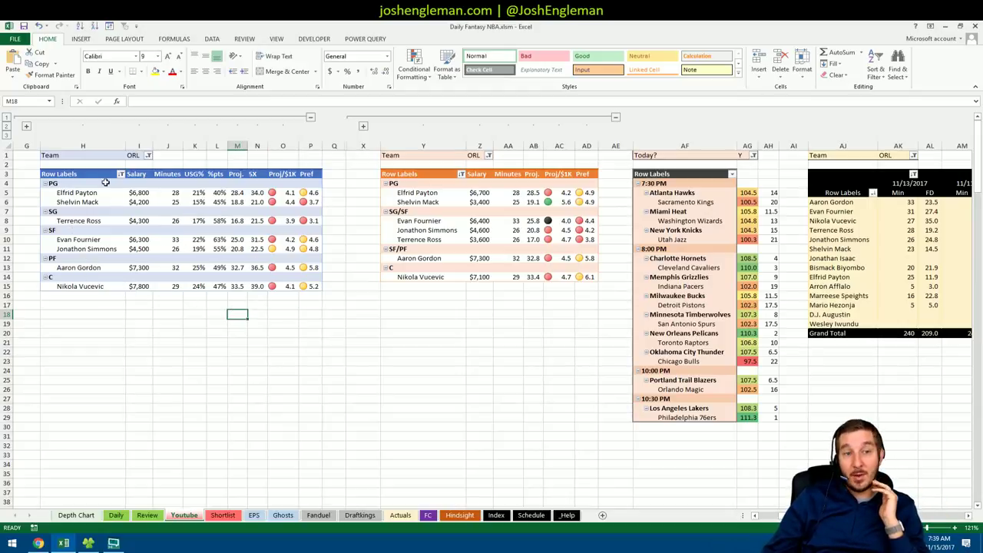
Switch the Team filter of both the blue and the orange projection pivot tables to LAL
{"action": "left_click", "coordinate": [148, 155]}
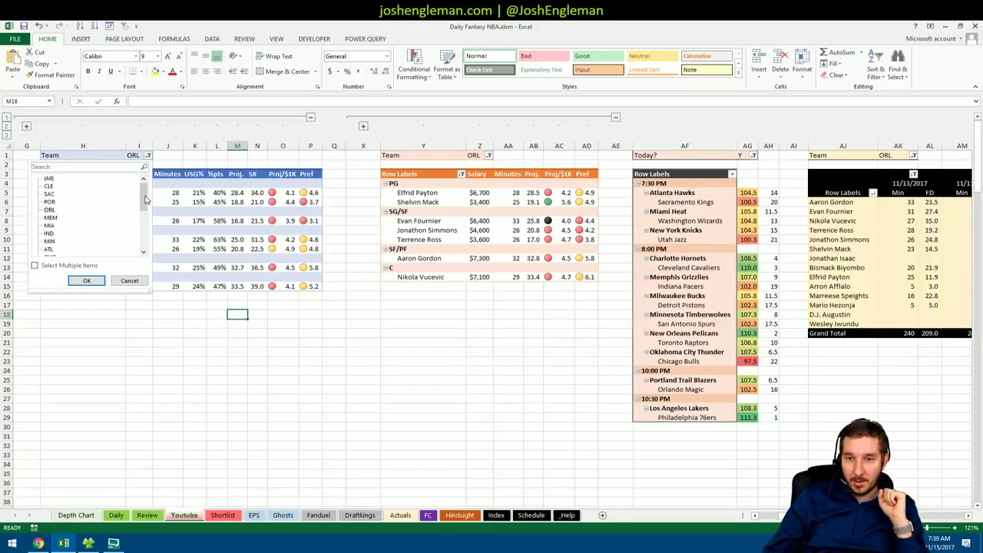
{"action": "left_click_drag", "start_coordinate": [143, 201], "coordinate": [140, 236]}
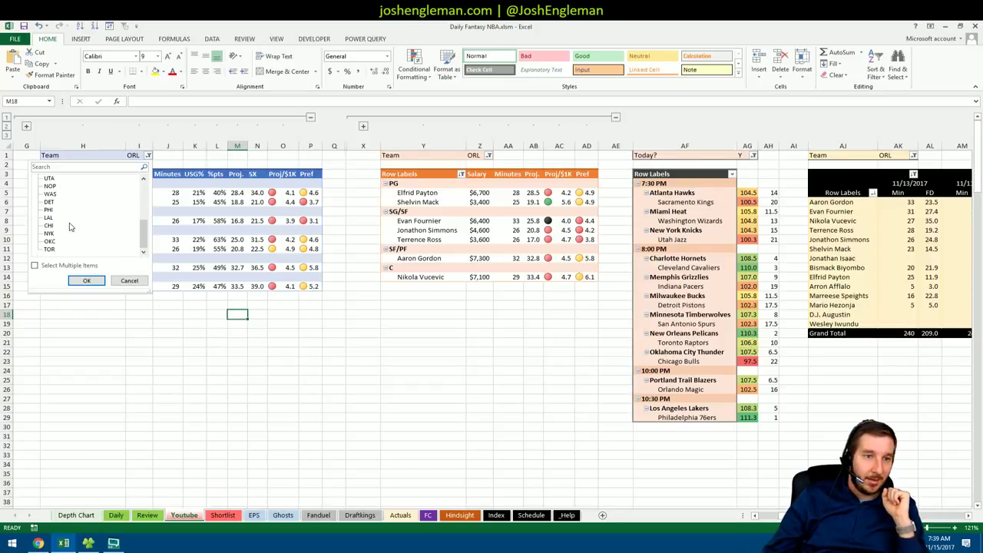
{"action": "left_click", "coordinate": [50, 225]}
{"action": "left_click", "coordinate": [87, 280]}
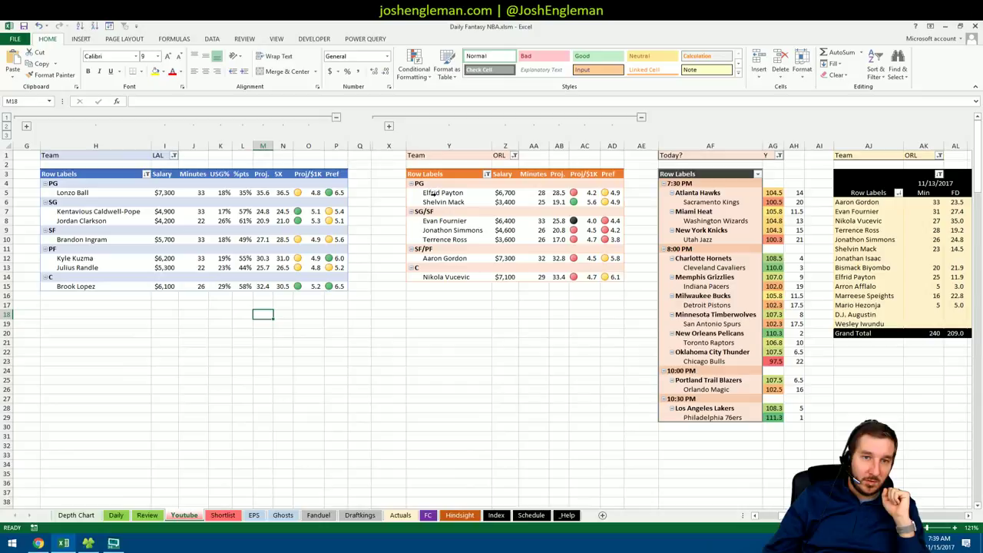
{"action": "left_click", "coordinate": [514, 155]}
{"action": "left_click_drag", "start_coordinate": [507, 206], "coordinate": [508, 242]}
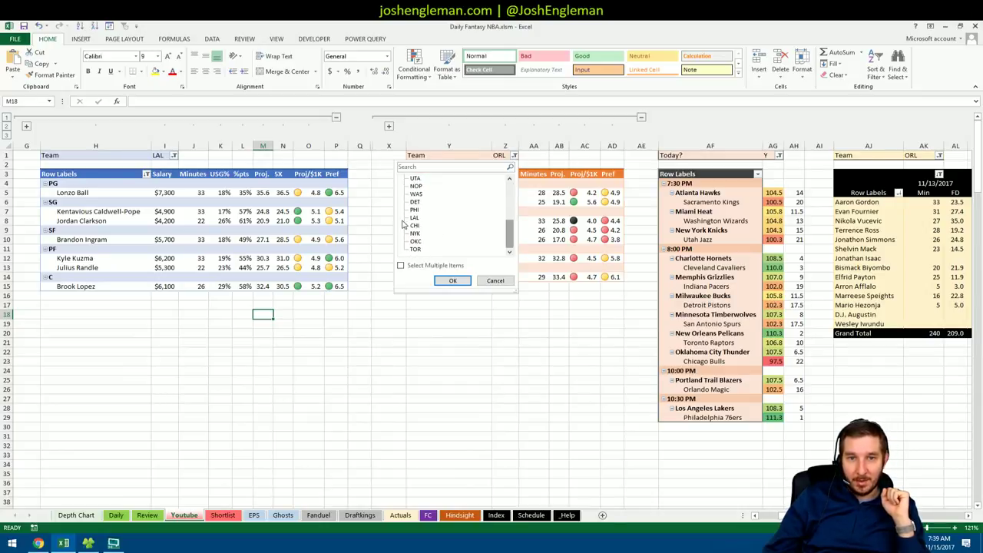
{"action": "left_click", "coordinate": [453, 281]}
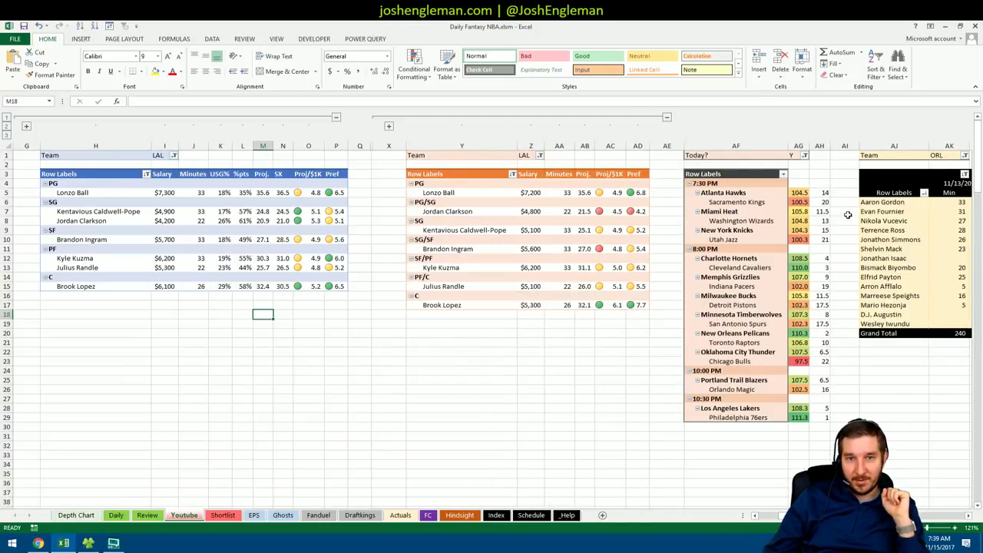
Set the Team filter of the yellow game log pivot table to LAL
{"action": "left_click", "coordinate": [964, 155]}
{"action": "left_click_drag", "start_coordinate": [962, 198], "coordinate": [962, 230]}
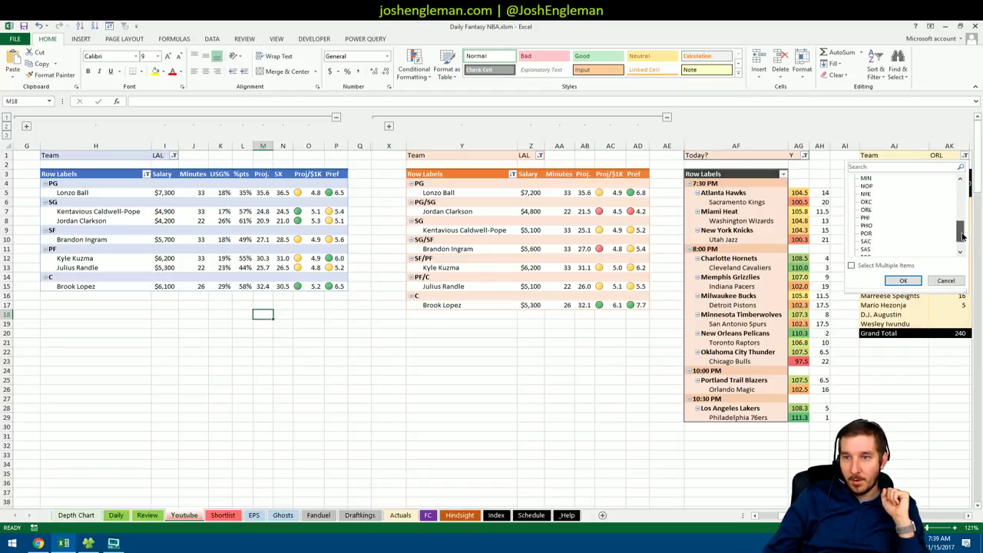
{"action": "scroll", "coordinate": [866, 205], "scroll_direction": "up", "scroll_amount": 1}
{"action": "left_click", "coordinate": [868, 225]}
{"action": "left_click", "coordinate": [903, 280]}
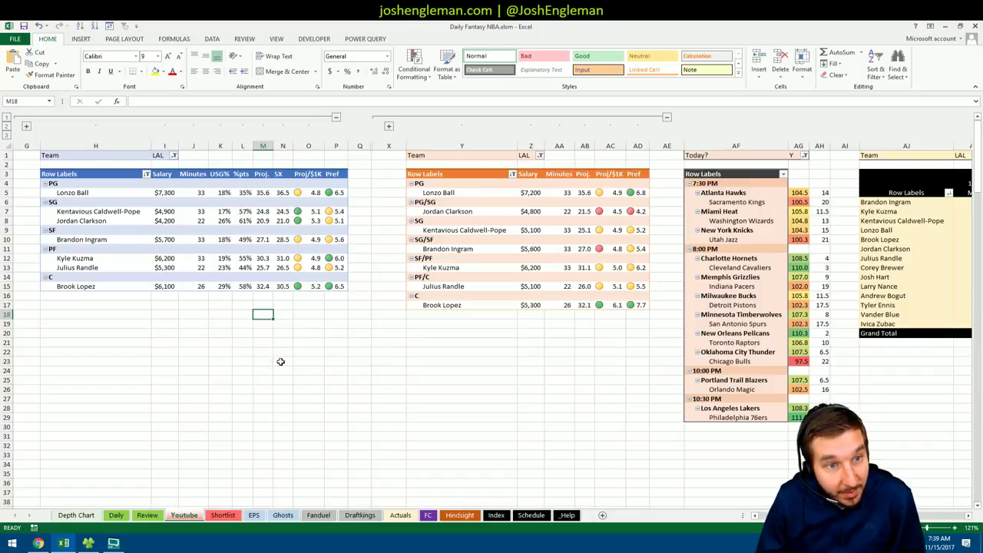
Examine Lonzo Ball's usage and %pts in the blue table, and the Lakers' recent game log
{"action": "left_click_drag", "start_coordinate": [284, 370], "coordinate": [288, 366]}
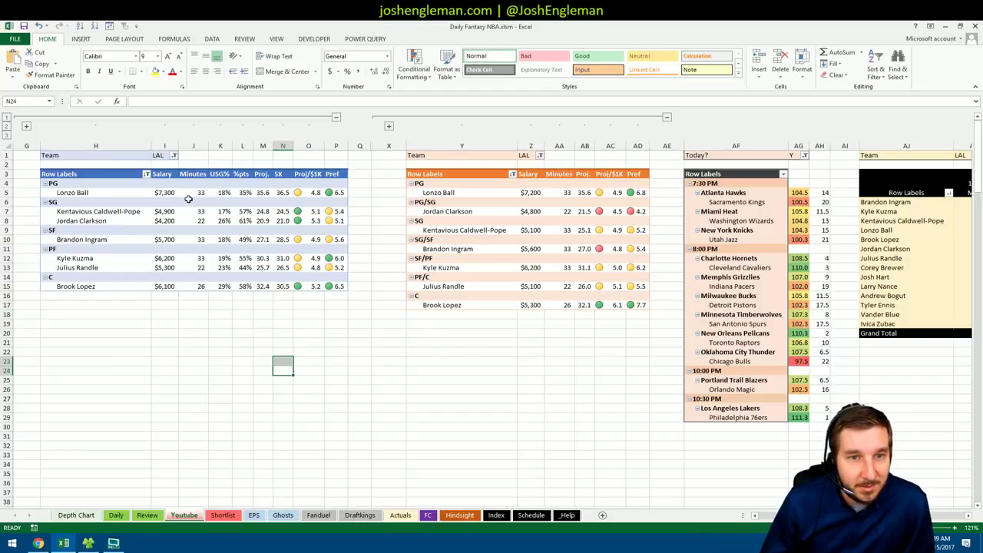
{"action": "left_click", "coordinate": [223, 194]}
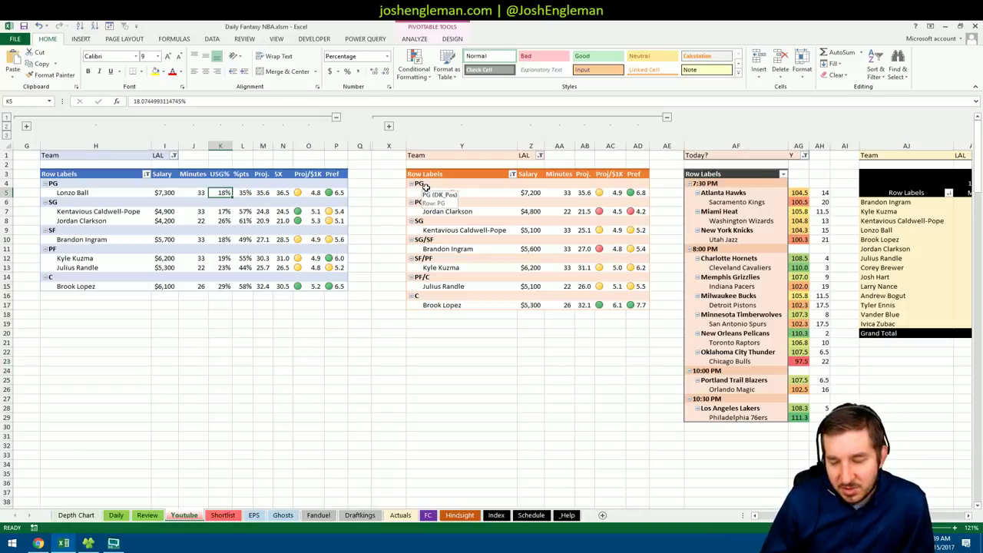
{"action": "left_click", "coordinate": [246, 191]}
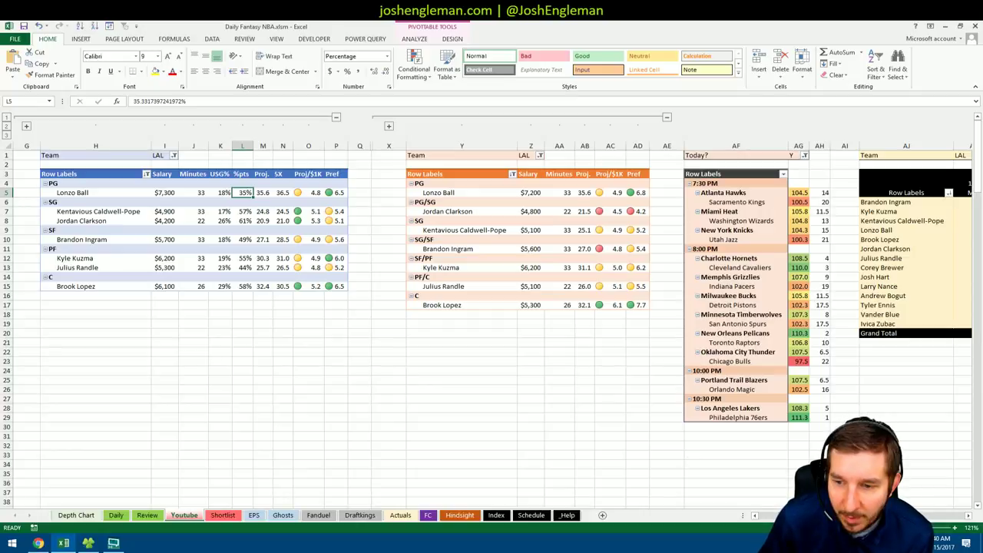
{"action": "scroll", "coordinate": [760, 203], "scroll_direction": "right", "scroll_amount": 5}
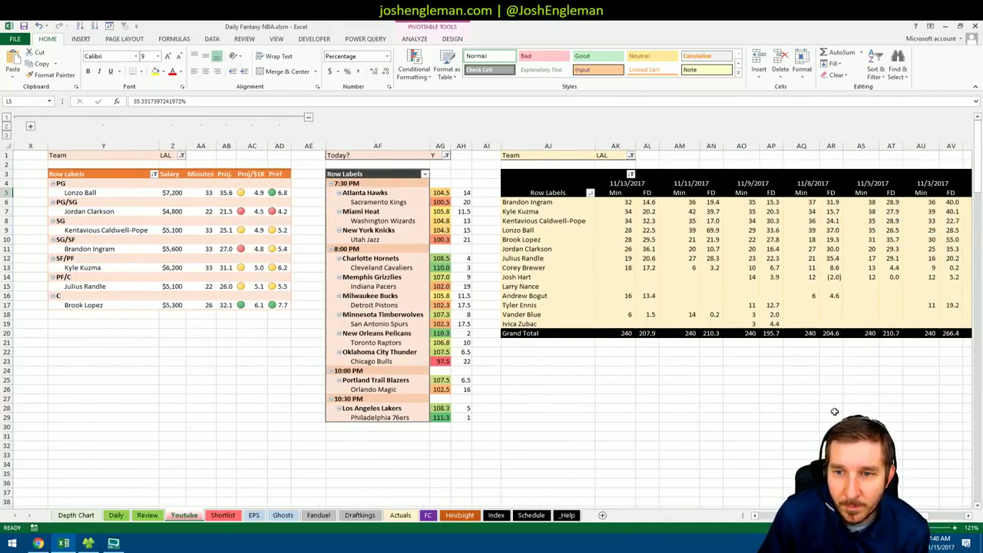
{"action": "scroll", "coordinate": [372, 404], "scroll_direction": "left", "scroll_amount": 5}
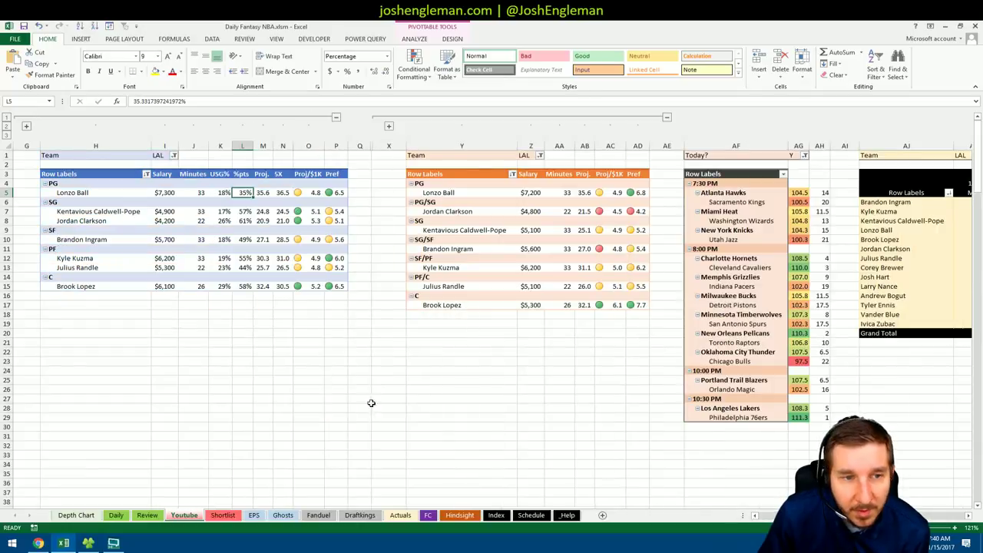
Compare the projected minutes of Julius Randle and Kyle Kuzma with the Lakers' game log across all dates
{"action": "left_click", "coordinate": [163, 268]}
{"action": "left_click", "coordinate": [203, 268]}
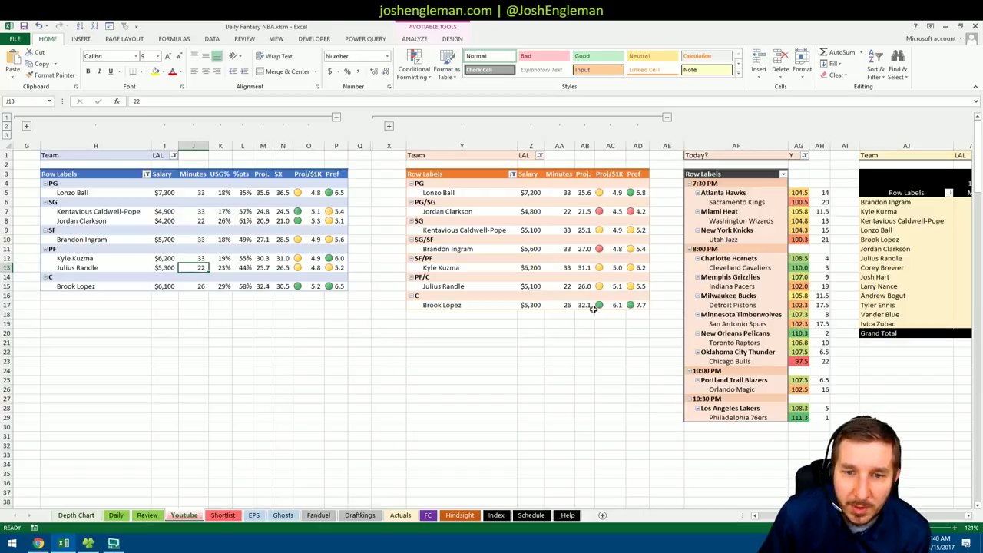
{"action": "left_click", "coordinate": [567, 286]}
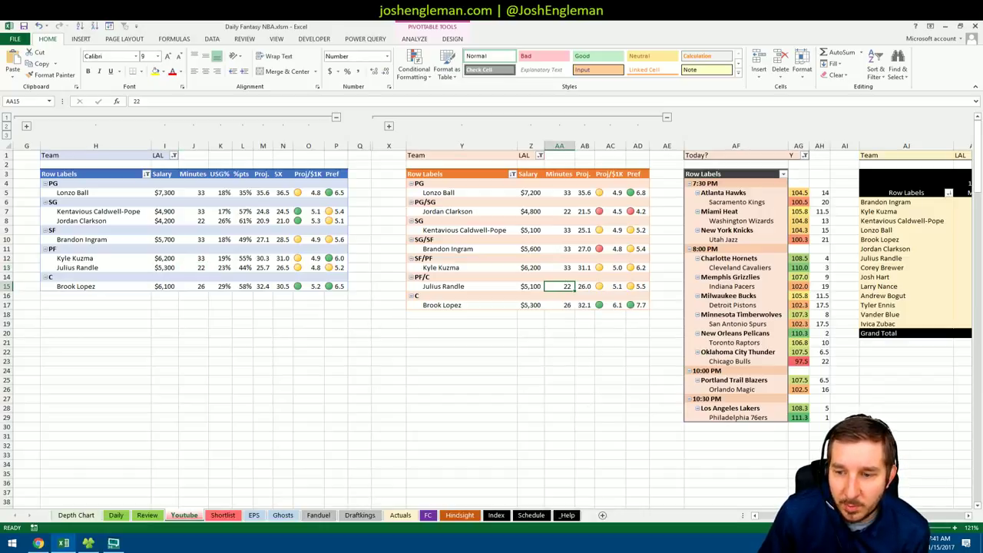
{"action": "scroll", "coordinate": [566, 287], "scroll_direction": "right", "scroll_amount": 6}
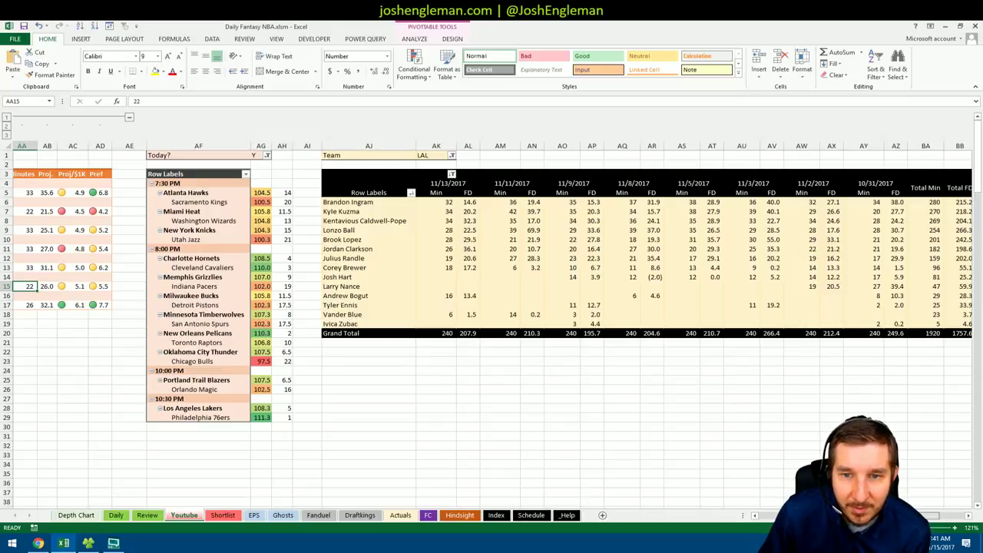
{"action": "scroll", "coordinate": [552, 449], "scroll_direction": "left", "scroll_amount": 6}
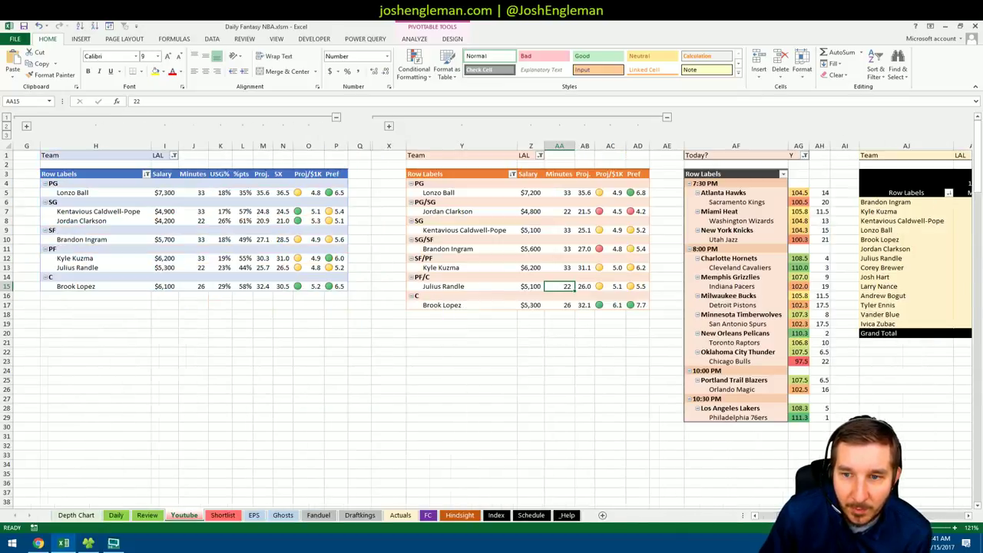
{"action": "left_click", "coordinate": [194, 267]}
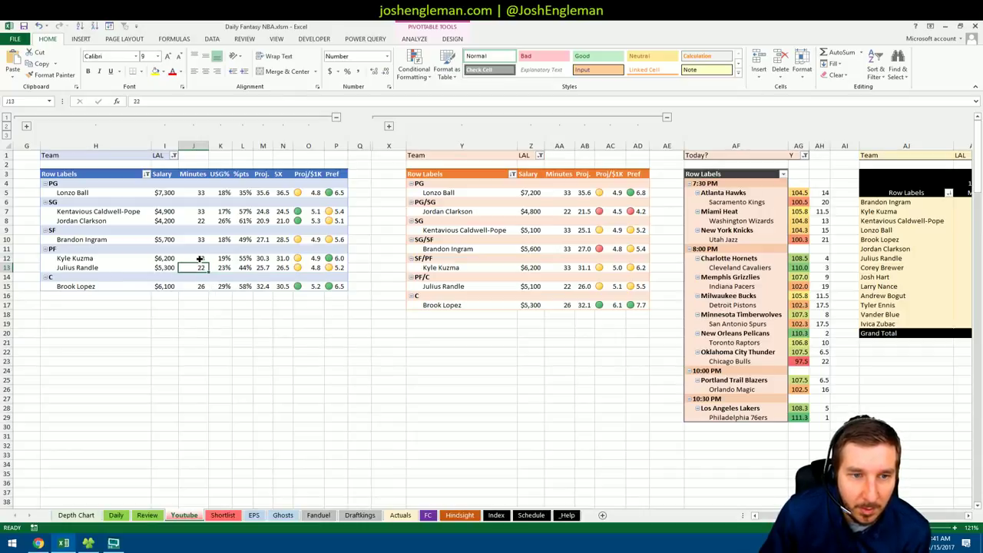
{"action": "left_click", "coordinate": [198, 259]}
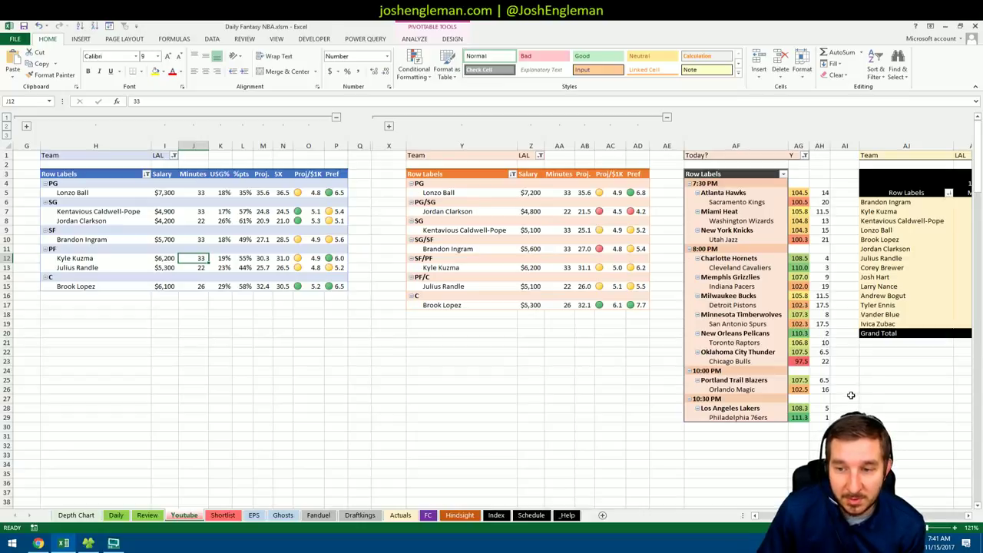
Switch the Team filter of both the blue and the orange projection pivot tables to PHI
{"action": "left_click", "coordinate": [173, 155]}
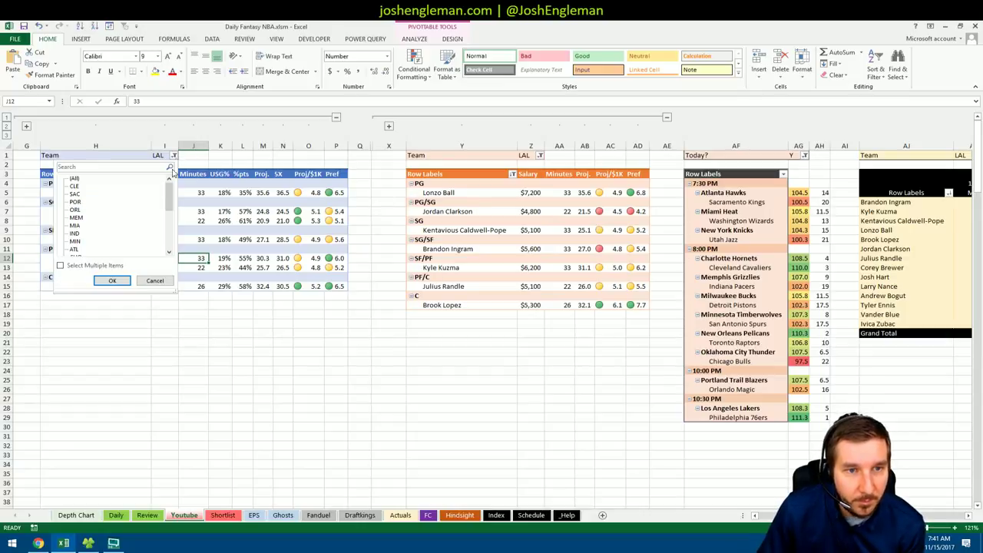
{"action": "scroll", "coordinate": [161, 231], "scroll_direction": "down", "scroll_amount": 5}
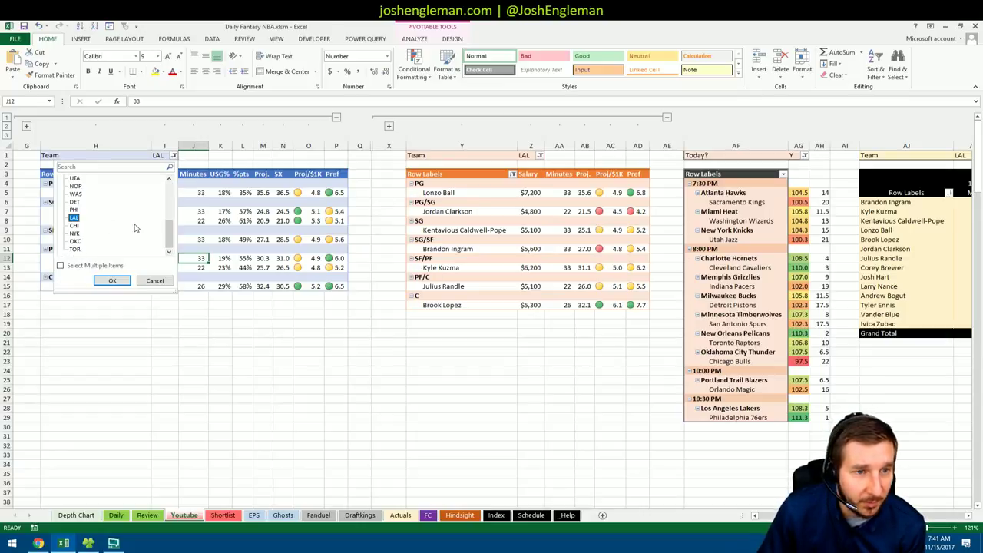
{"action": "left_click", "coordinate": [75, 210]}
{"action": "left_click", "coordinate": [113, 279]}
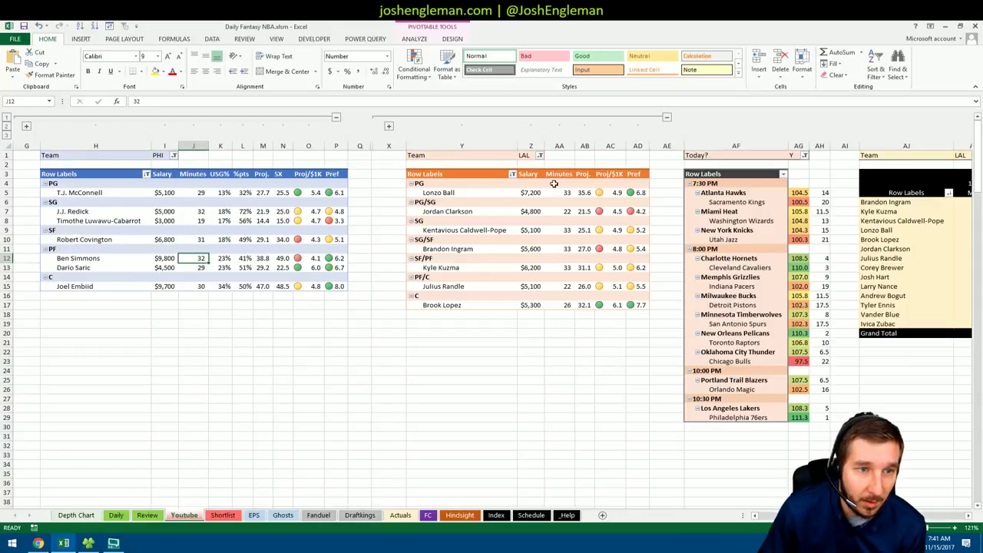
{"action": "left_click", "coordinate": [540, 155]}
{"action": "left_click_drag", "start_coordinate": [536, 189], "coordinate": [536, 230]}
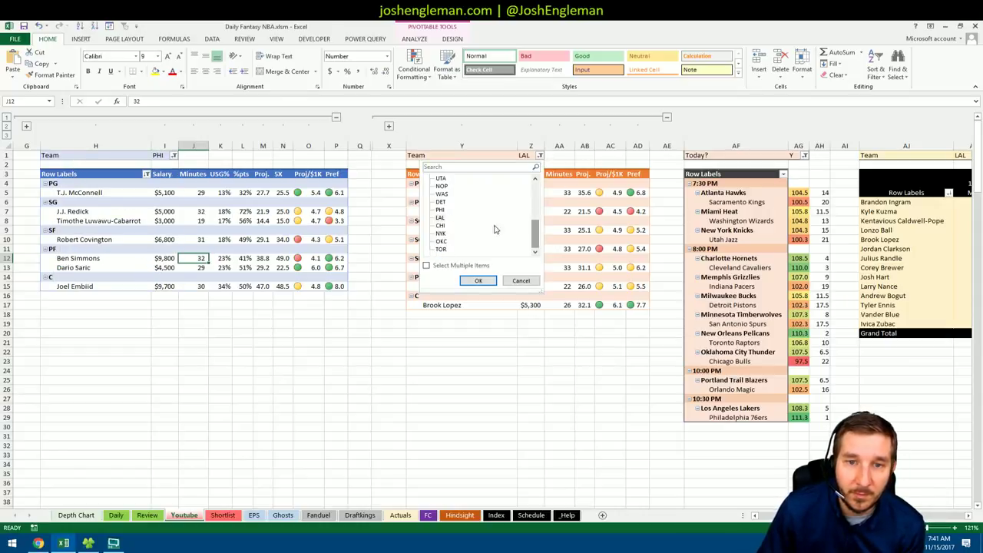
{"action": "left_click", "coordinate": [444, 215]}
{"action": "left_click", "coordinate": [477, 280]}
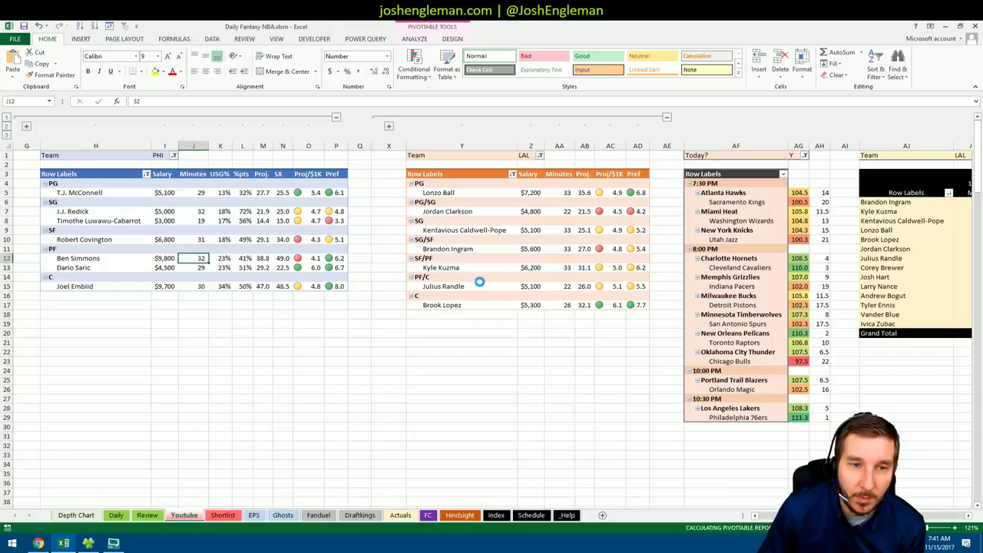
Set the Team filter of the yellow game log pivot table to PHI and review the 76ers' recent game log
{"action": "left_click", "coordinate": [351, 314]}
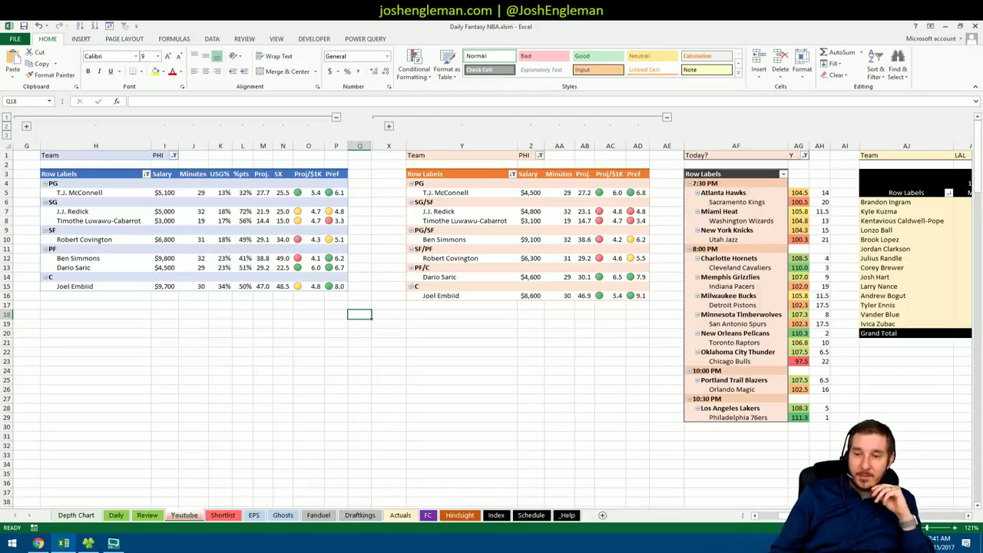
{"action": "scroll", "coordinate": [852, 261], "scroll_direction": "right", "scroll_amount": 4}
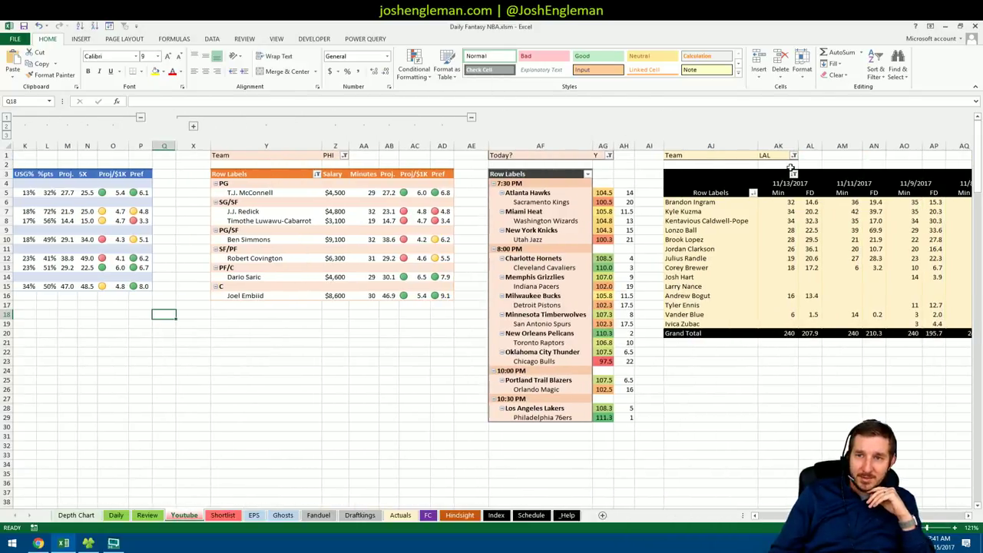
{"action": "left_click", "coordinate": [794, 156]}
{"action": "scroll", "coordinate": [793, 238], "scroll_direction": "down", "scroll_amount": 5}
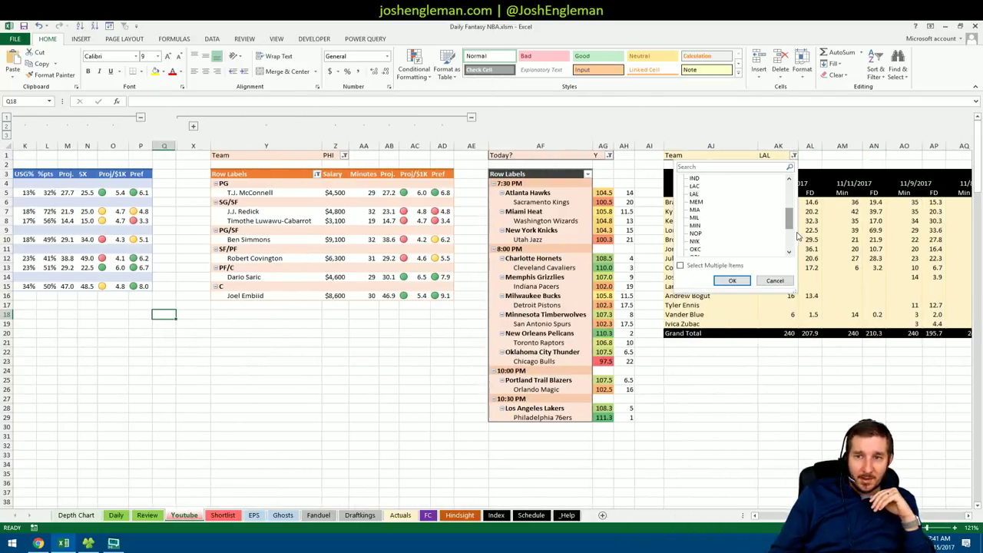
{"action": "left_click", "coordinate": [695, 223]}
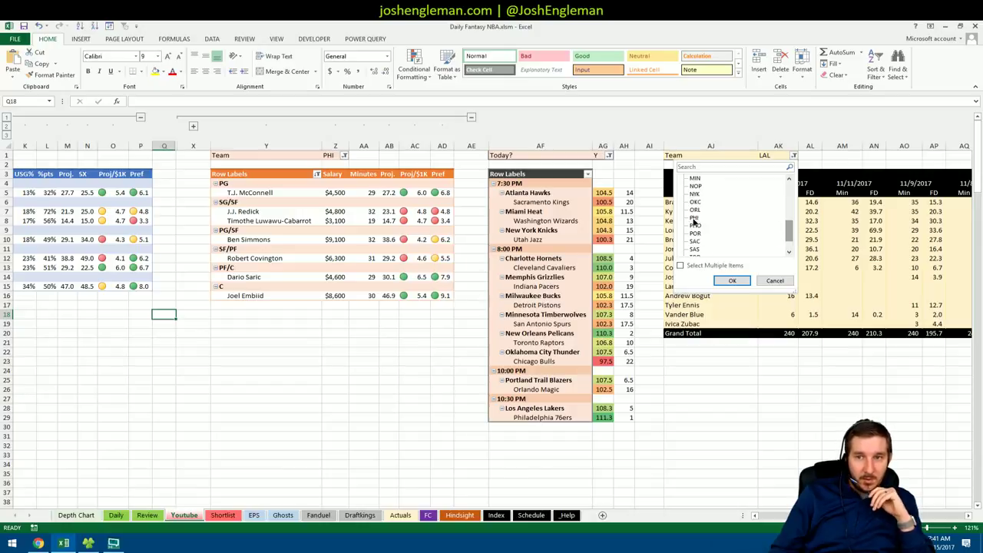
{"action": "left_click", "coordinate": [732, 281]}
{"action": "scroll", "coordinate": [760, 460], "scroll_direction": "left", "scroll_amount": 4}
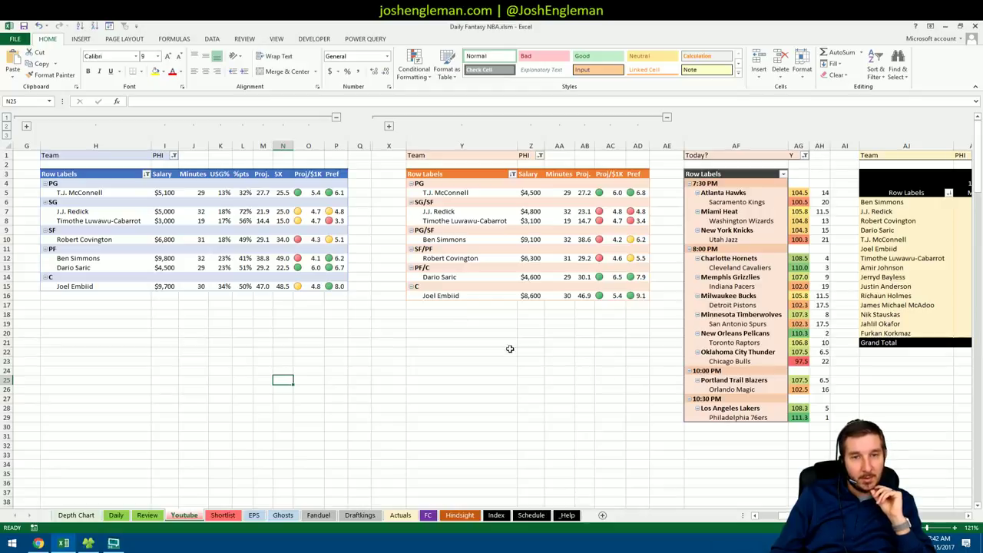
{"action": "scroll", "coordinate": [491, 322], "scroll_direction": "right", "scroll_amount": 8}
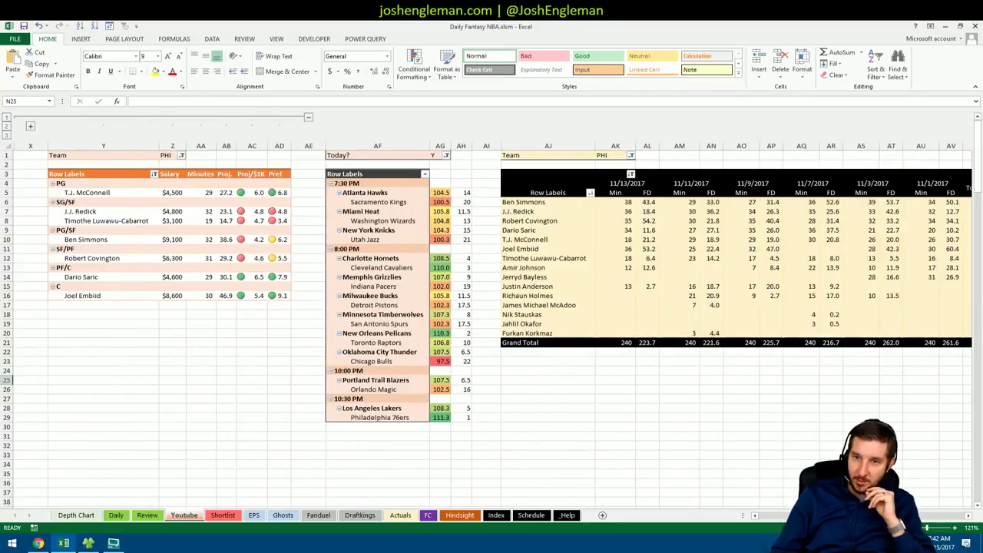
{"action": "scroll", "coordinate": [492, 322], "scroll_direction": "left", "scroll_amount": 8}
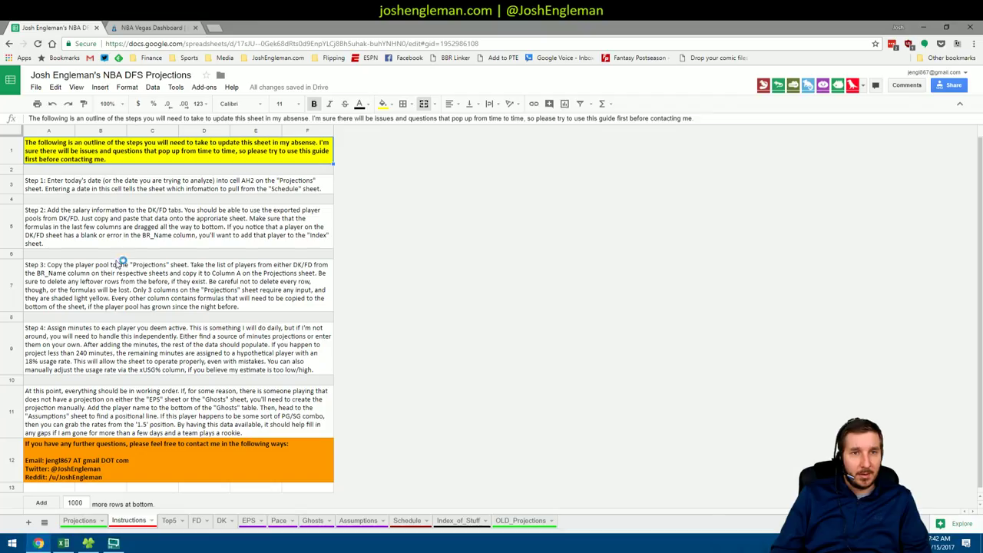
Switch to Chrome and open the NBA Matchups page on the FantasyLabs site
{"action": "left_click", "coordinate": [38, 543]}
{"action": "left_click", "coordinate": [161, 26]}
{"action": "mouse_move", "coordinate": [680, 78]}
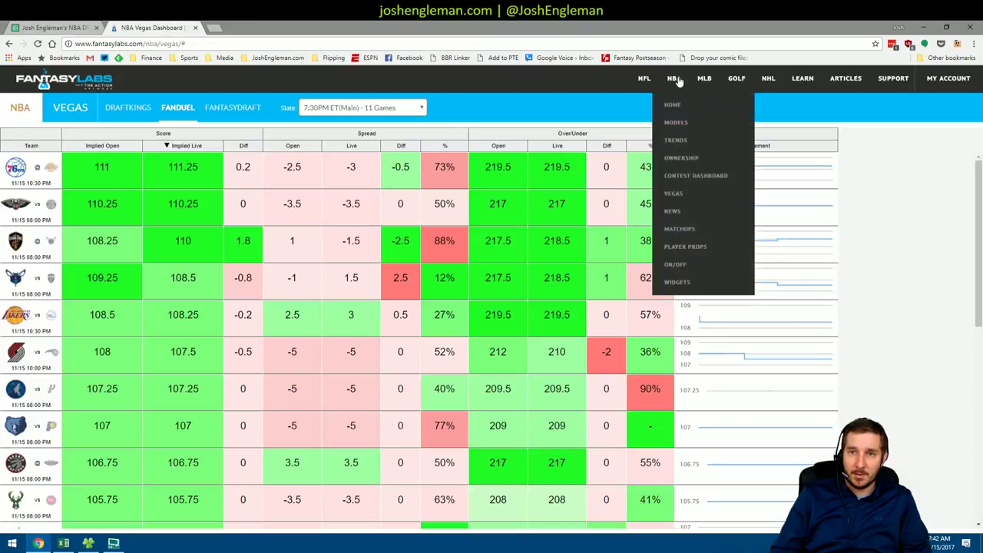
{"action": "left_click", "coordinate": [681, 229]}
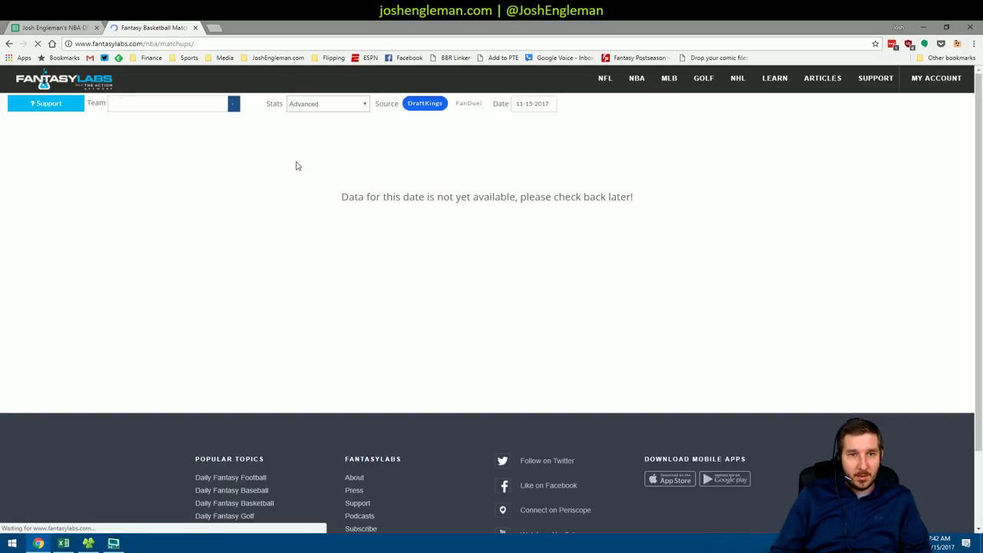
Choose the Philadelphia 76ers as the matchup team and open Joel Embiid's correlations
{"action": "left_click", "coordinate": [233, 103]}
{"action": "scroll", "coordinate": [192, 154], "scroll_direction": "down", "scroll_amount": 3}
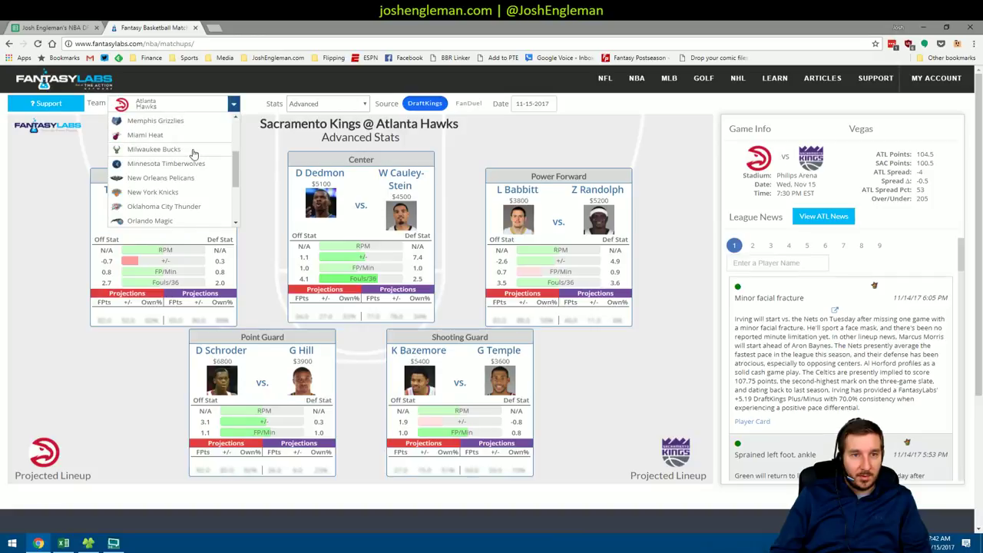
{"action": "scroll", "coordinate": [163, 155], "scroll_direction": "down", "scroll_amount": 4}
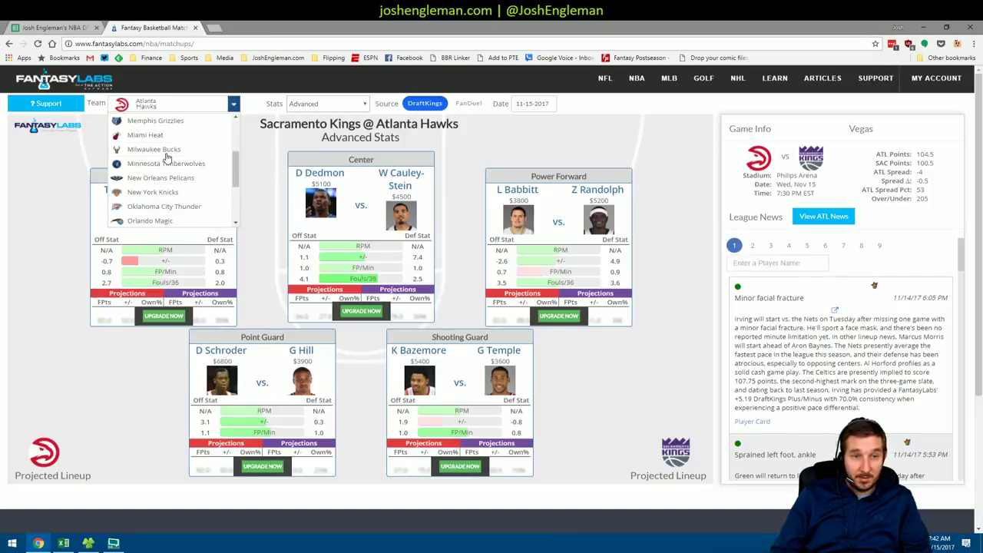
{"action": "left_click", "coordinate": [173, 186]}
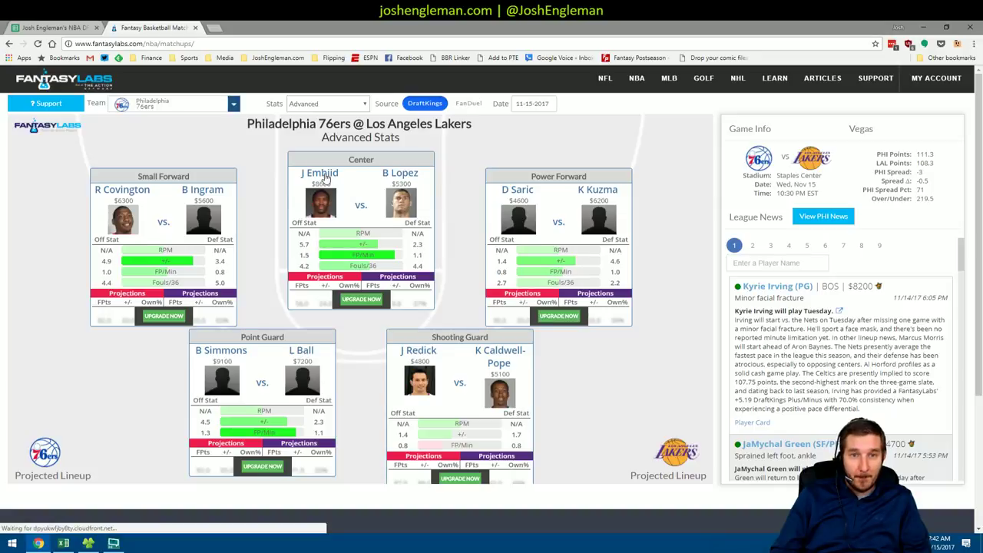
{"action": "left_click", "coordinate": [330, 178]}
{"action": "left_click", "coordinate": [584, 122]}
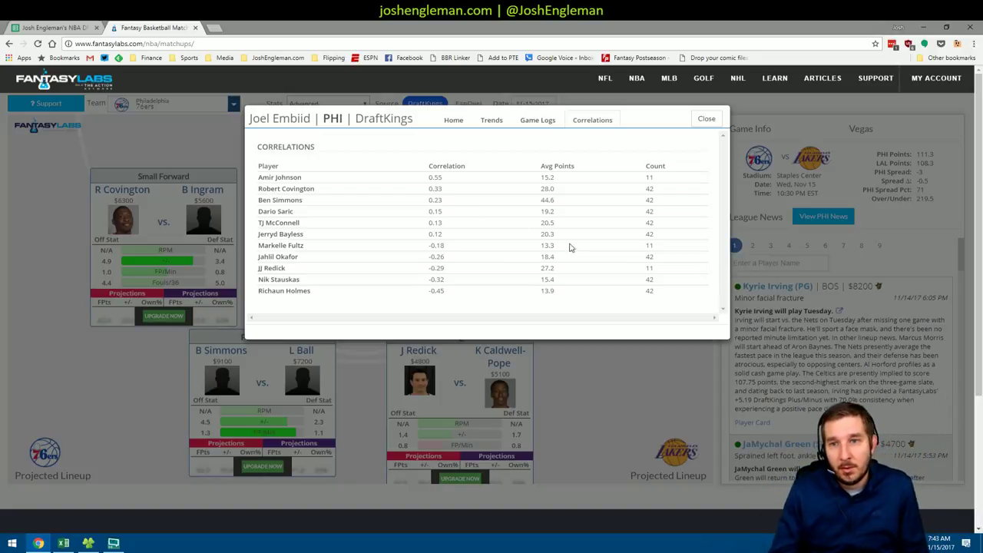
{"action": "key", "text": "alt+Left"}
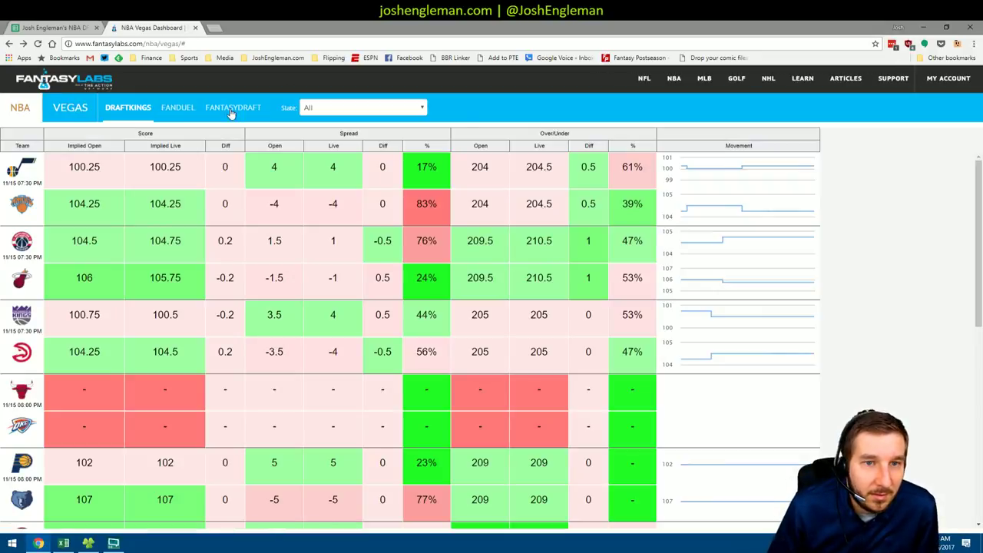
Return to the FantasyLabs matchups page and display the Philadelphia 76ers matchup
{"action": "left_click", "coordinate": [24, 43]}
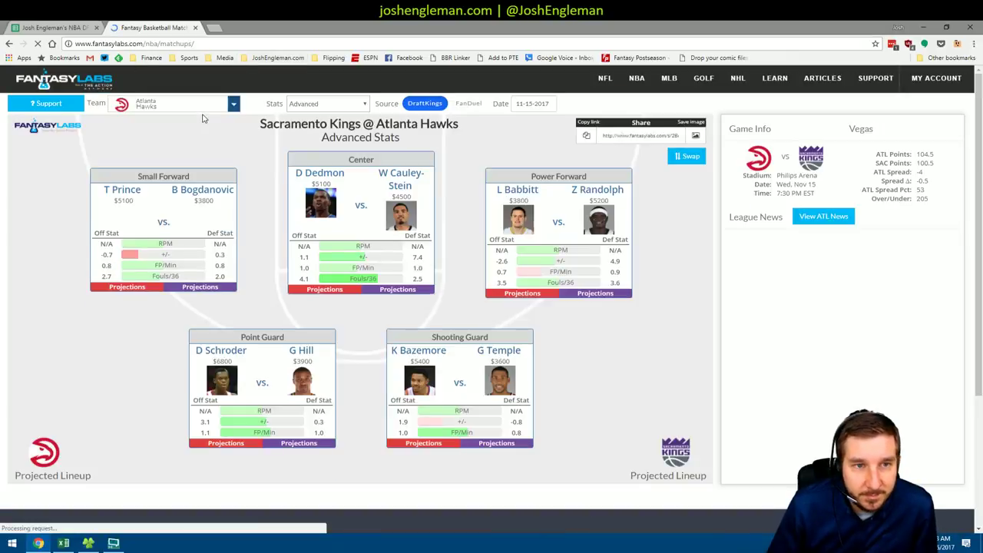
{"action": "left_click", "coordinate": [206, 107]}
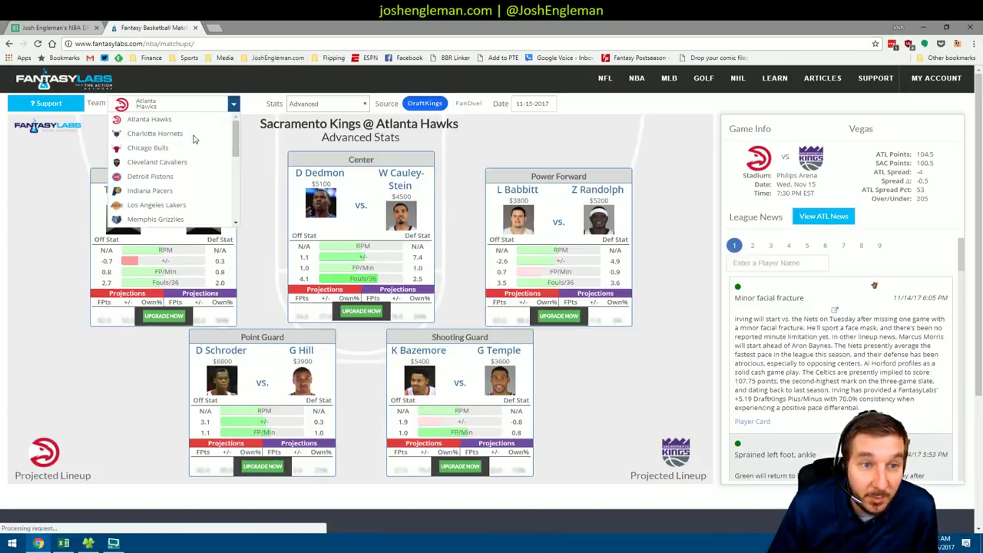
{"action": "scroll", "coordinate": [195, 176], "scroll_direction": "down", "scroll_amount": 5}
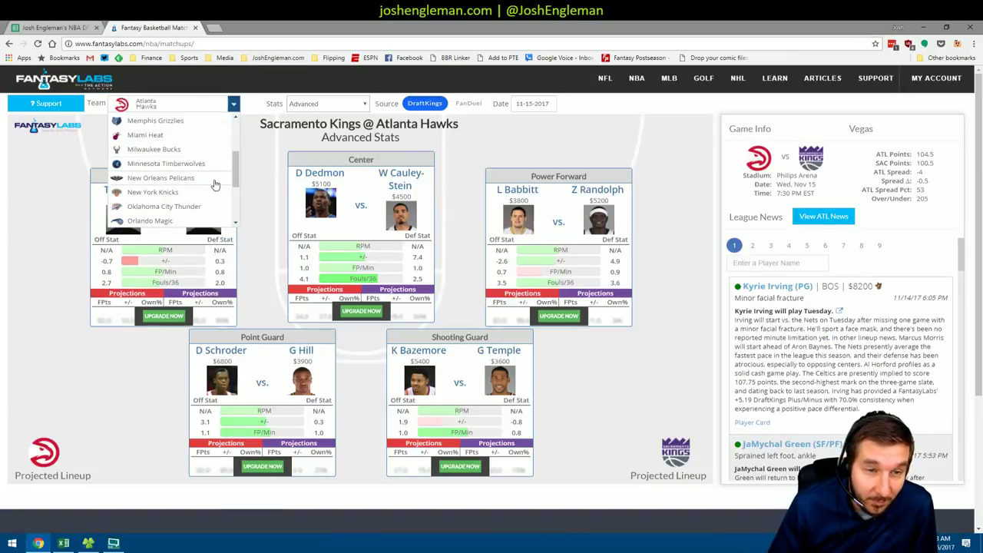
{"action": "left_click", "coordinate": [201, 206]}
{"action": "left_click", "coordinate": [201, 106]}
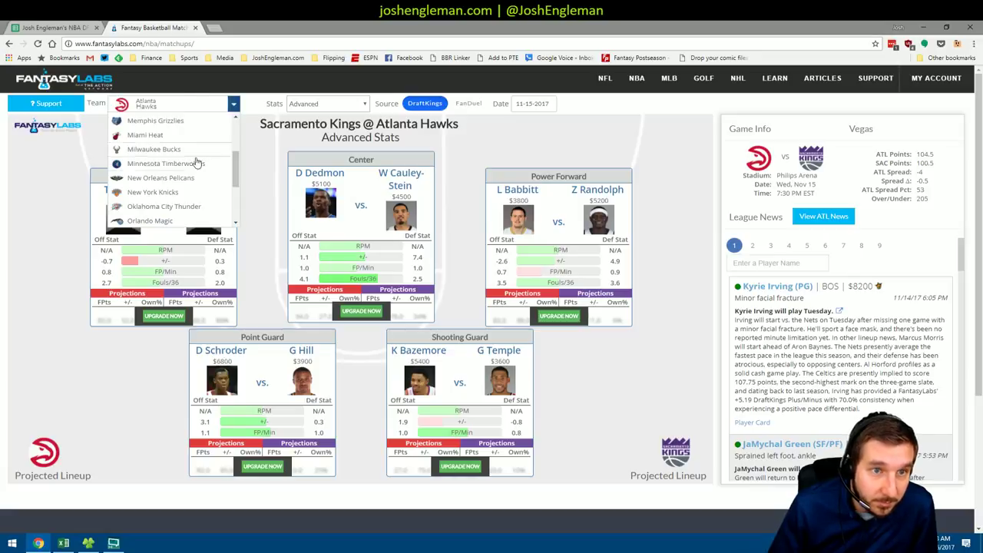
{"action": "scroll", "coordinate": [197, 163], "scroll_direction": "down", "scroll_amount": 5}
{"action": "left_click", "coordinate": [193, 137]}
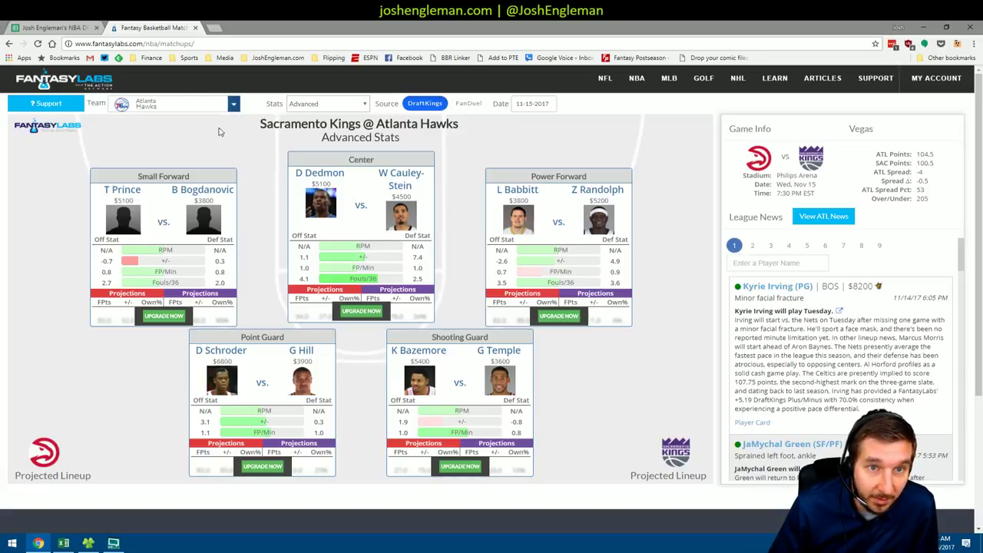
Examine the correlation between Joel Embiid and Ben Simmons in Embiid's player card
{"action": "left_click", "coordinate": [327, 176]}
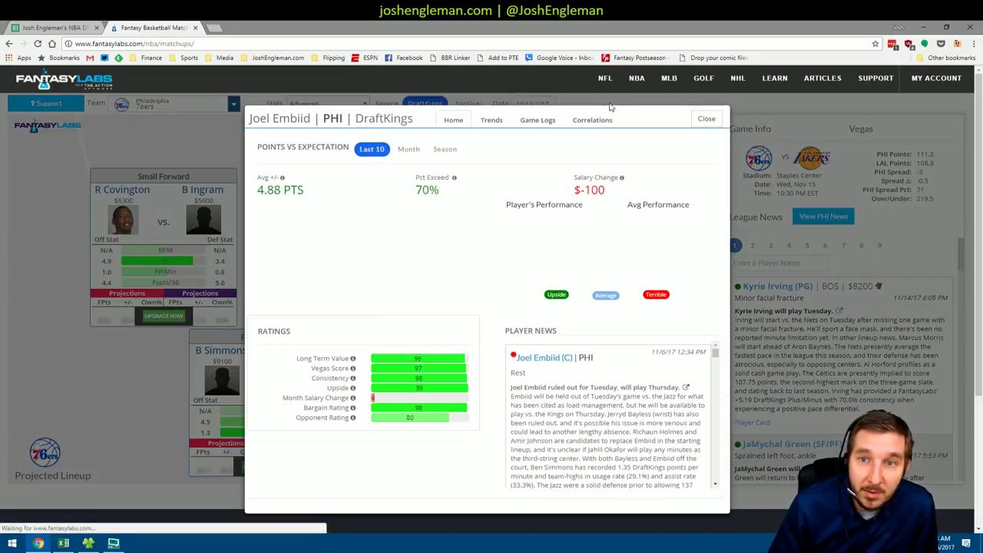
{"action": "left_click", "coordinate": [592, 120]}
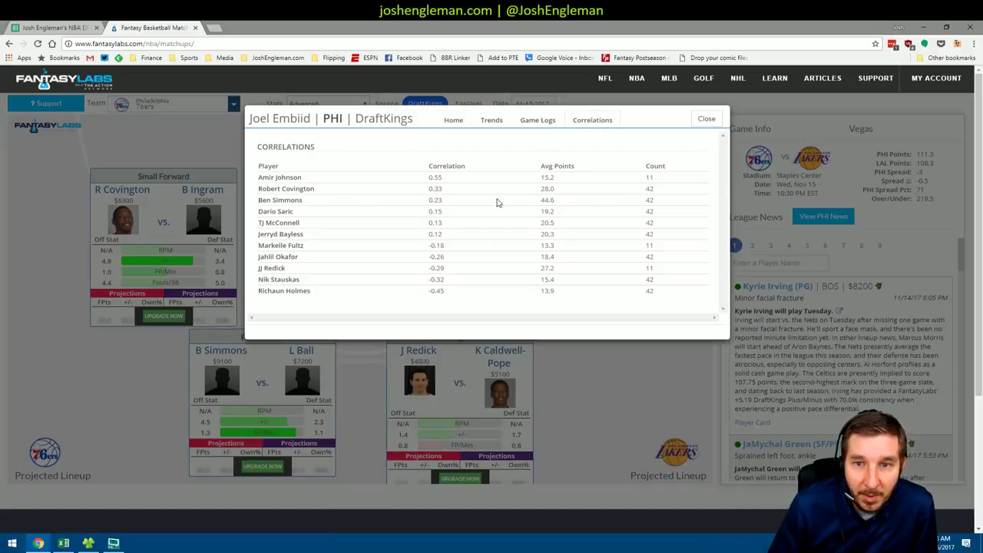
{"action": "left_click_drag", "start_coordinate": [430, 198], "coordinate": [444, 202]}
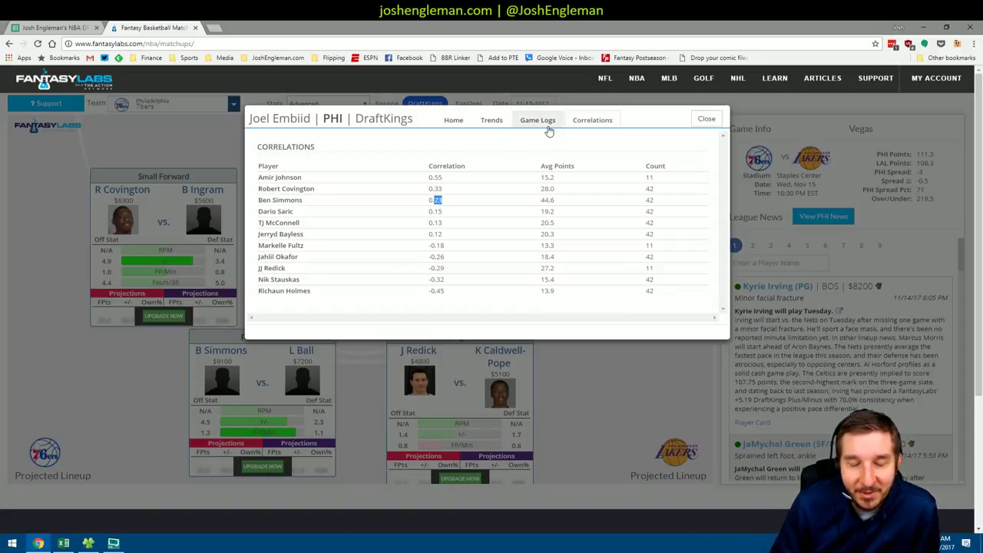
Close Joel Embiid's player card and switch back to Excel to review the 76ers' projections on the Youtube sheet
{"action": "left_click", "coordinate": [701, 120]}
{"action": "left_click", "coordinate": [90, 28]}
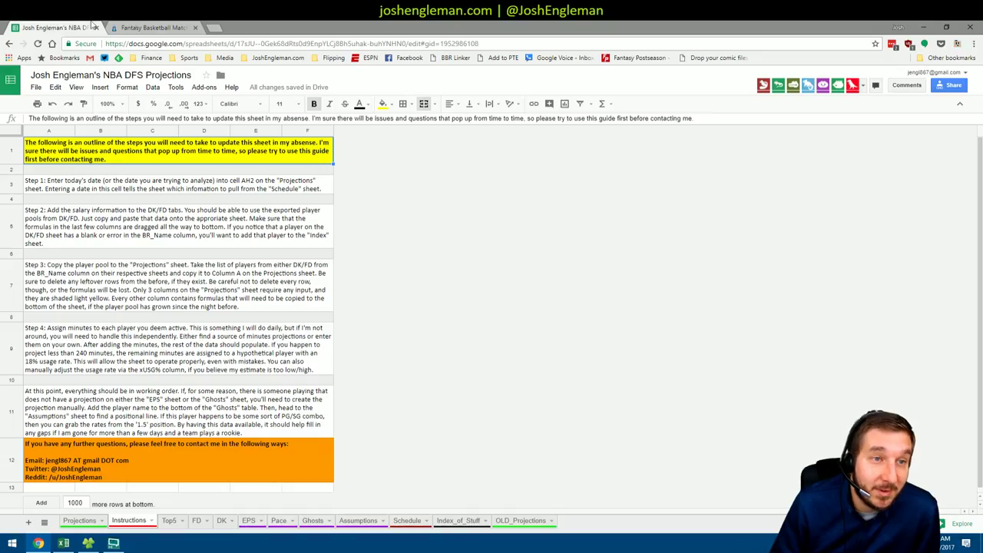
{"action": "left_click", "coordinate": [63, 543]}
{"action": "key", "text": "Right"}
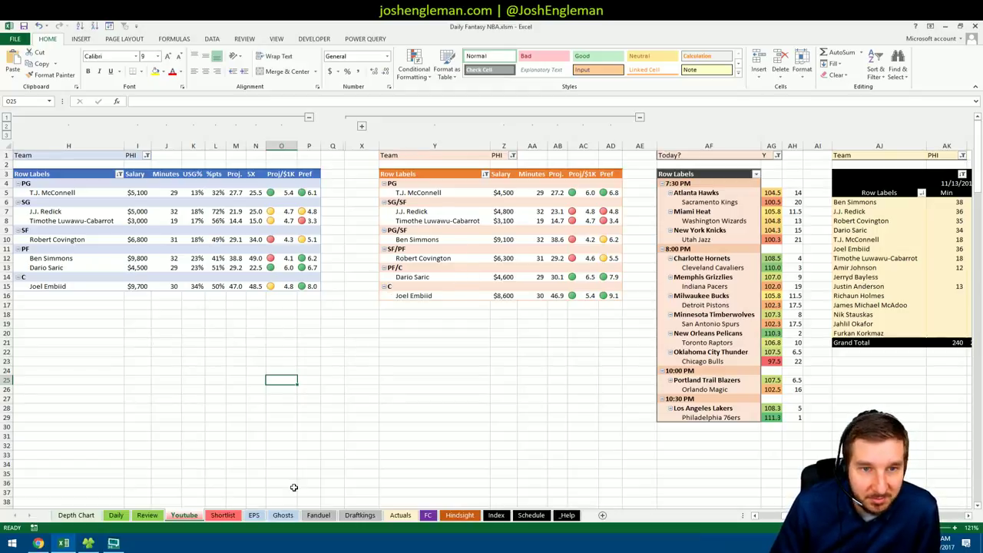
{"action": "left_click", "coordinate": [533, 370]}
{"action": "left_click", "coordinate": [502, 321]}
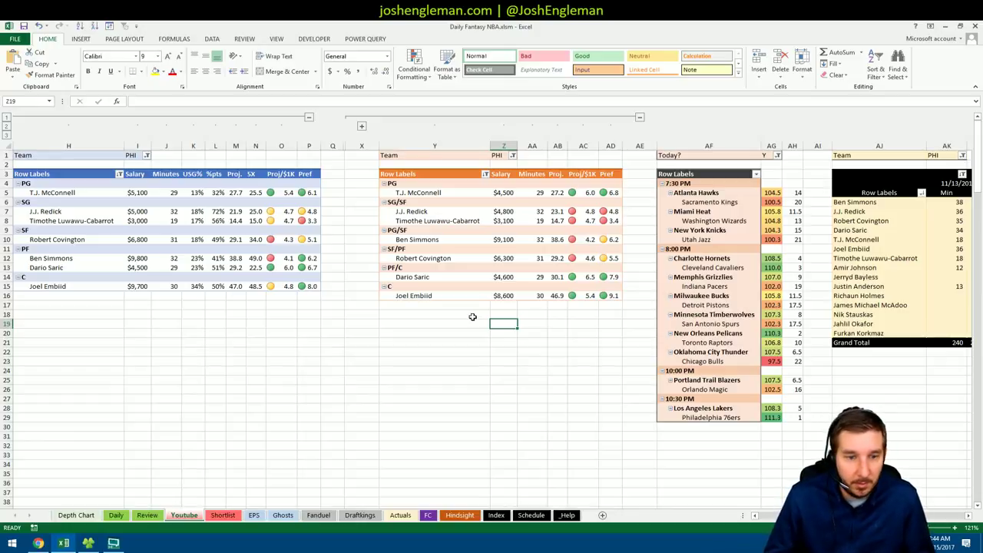
Open the Daily sheet at 100% zoom and expand the grouped columns between adj. USG and FD_Pos
{"action": "left_click", "coordinate": [115, 515]}
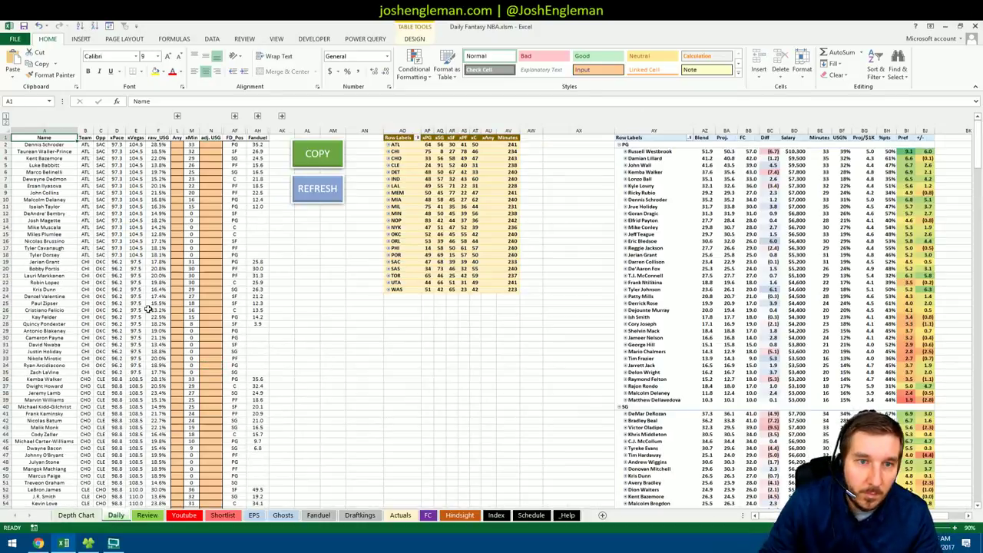
{"action": "left_click", "coordinate": [955, 528]}
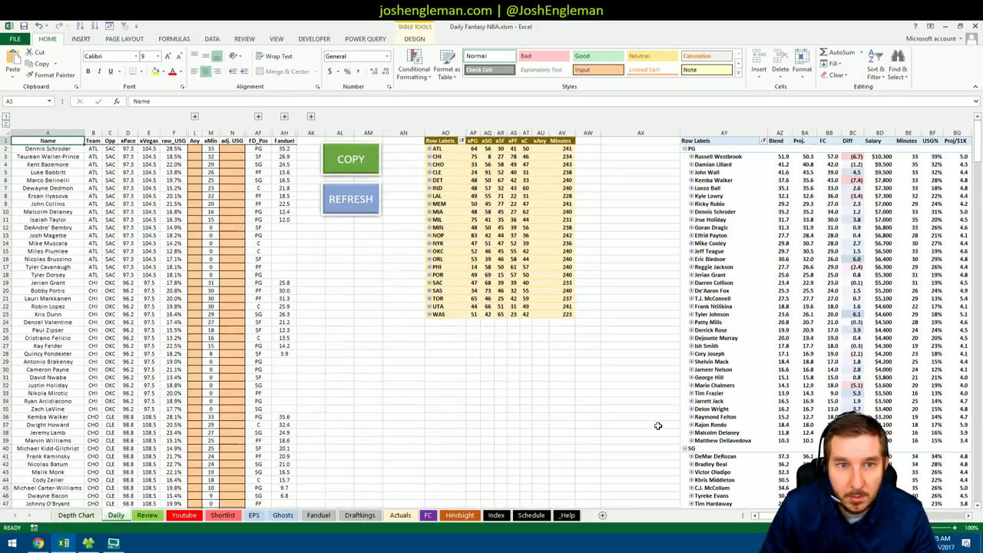
{"action": "left_click", "coordinate": [284, 116]}
{"action": "left_click", "coordinate": [311, 116]}
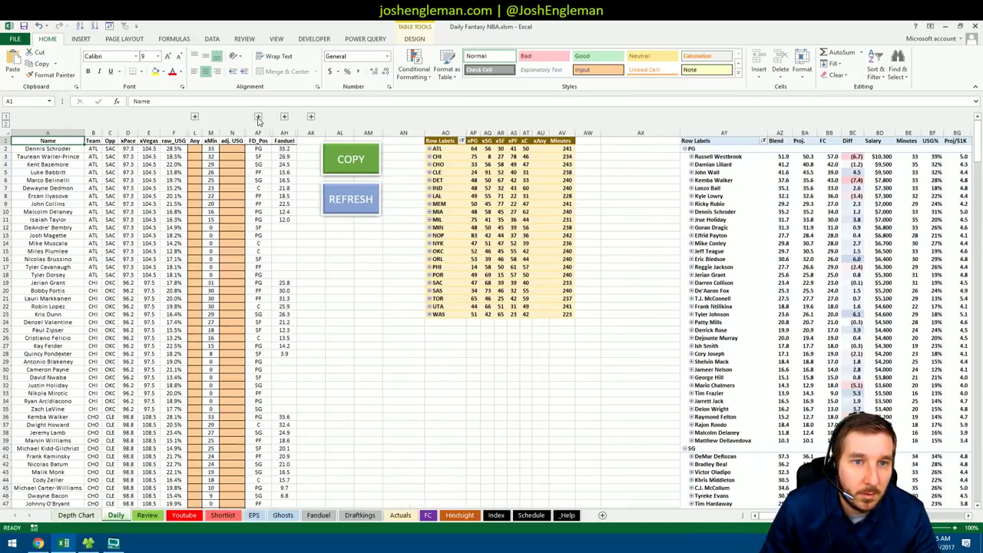
{"action": "left_click", "coordinate": [257, 116]}
Examine the 2PM, 3PM and FTM rates and the RawPts and GamePts formulas for the Atlanta players
{"action": "left_click", "coordinate": [437, 219]}
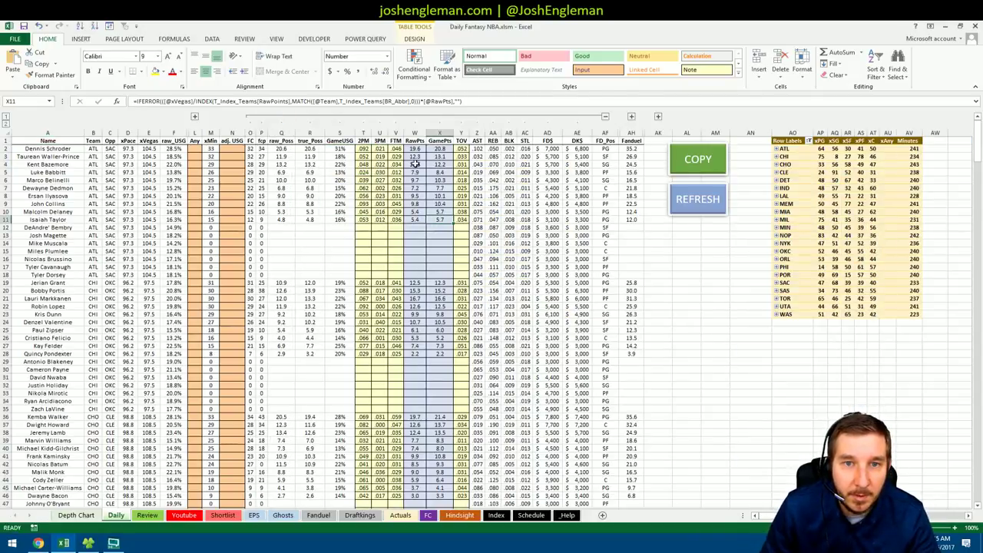
{"action": "left_click_drag", "start_coordinate": [362, 141], "coordinate": [364, 148]}
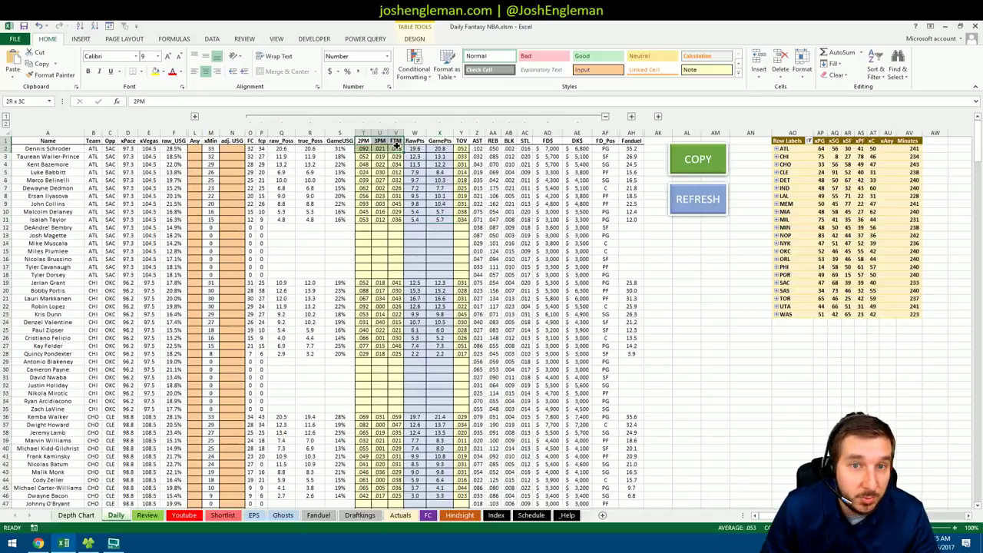
{"action": "left_click", "coordinate": [385, 172]}
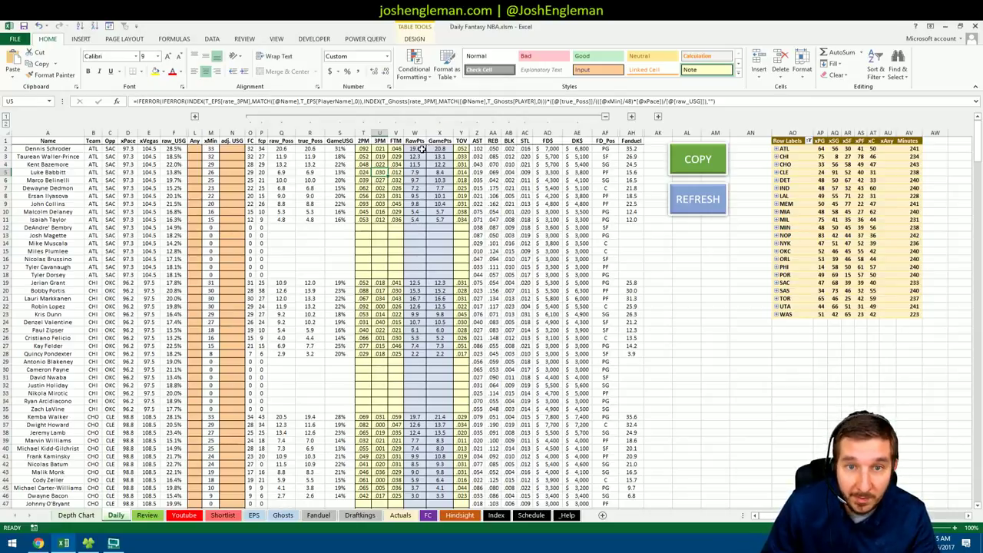
{"action": "left_click_drag", "start_coordinate": [414, 149], "coordinate": [415, 223]}
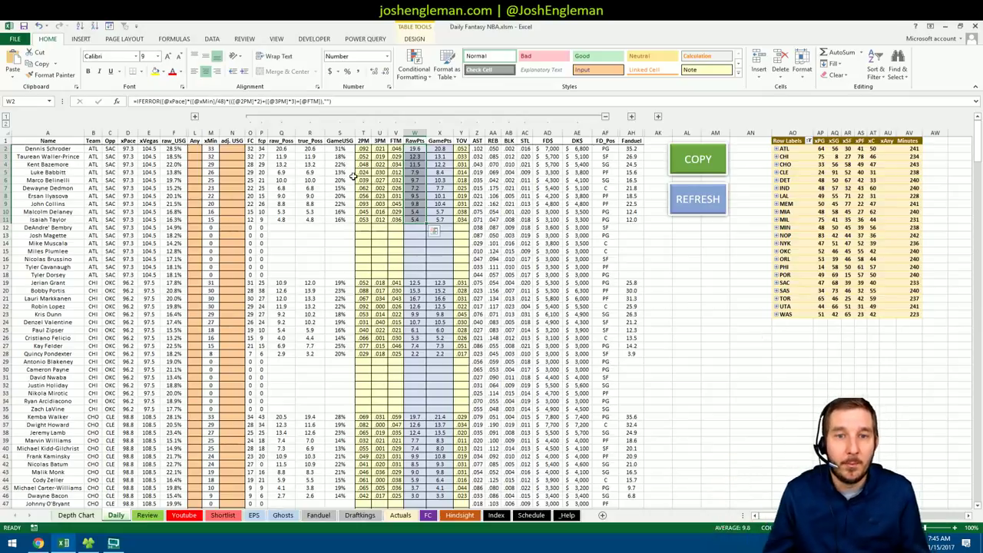
{"action": "left_click_drag", "start_coordinate": [440, 148], "coordinate": [435, 222]}
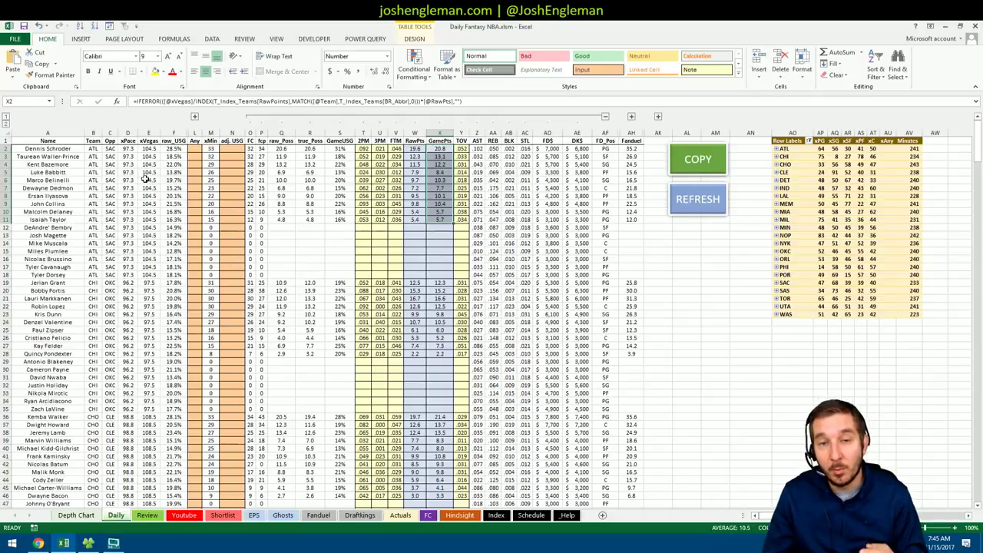
Collapse the grouped stat columns on the Daily sheet and return to the Youtube sheet
{"action": "left_click", "coordinate": [605, 116]}
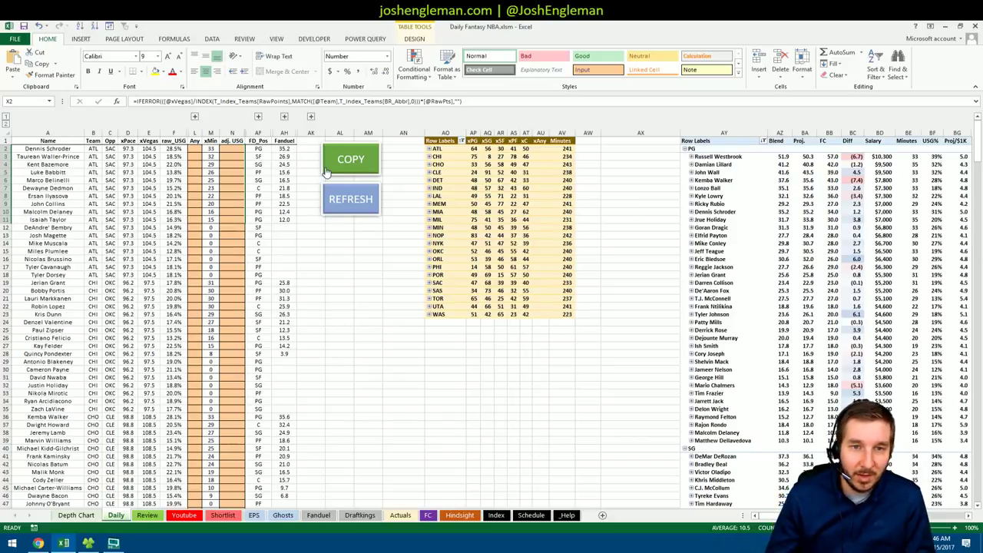
{"action": "left_click", "coordinate": [363, 242]}
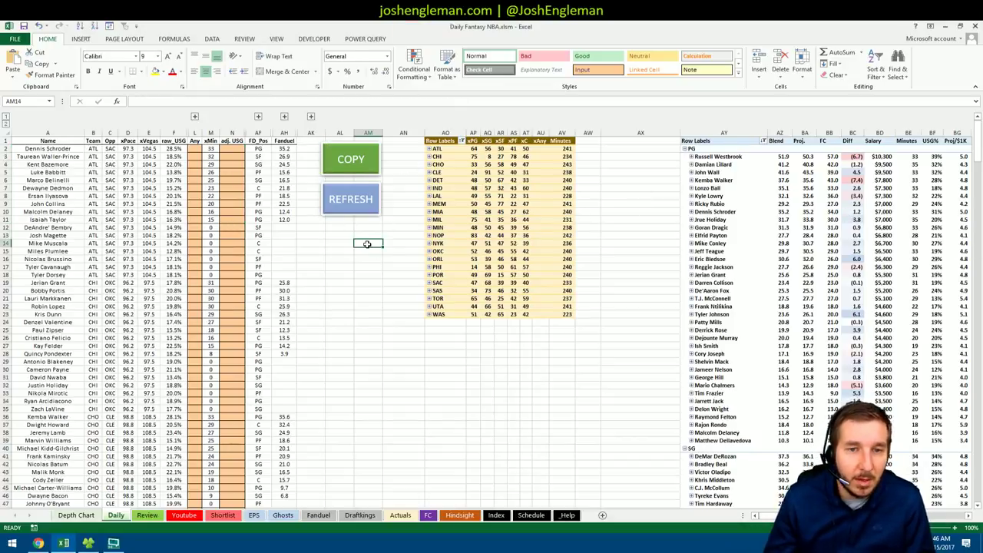
{"action": "left_click", "coordinate": [188, 517]}
{"action": "left_click", "coordinate": [342, 414]}
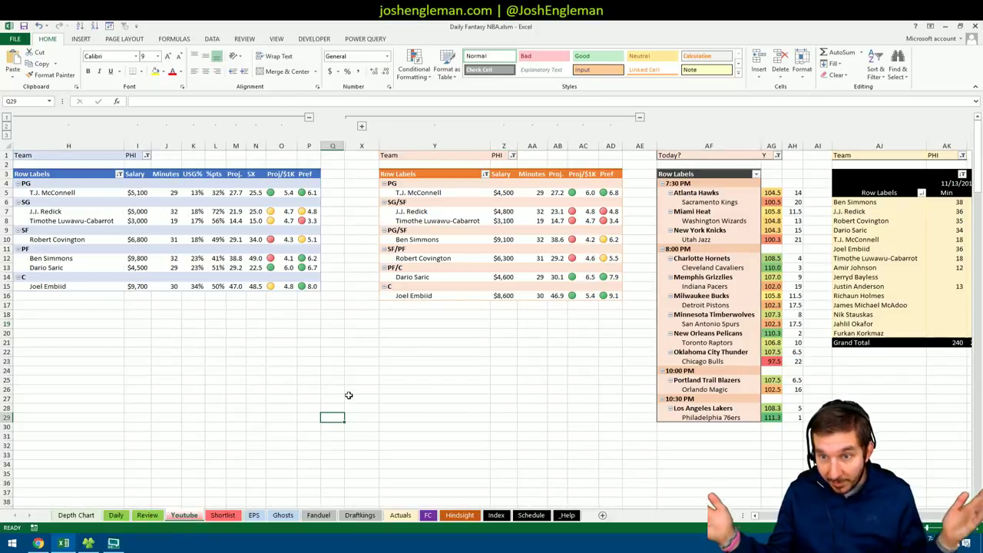